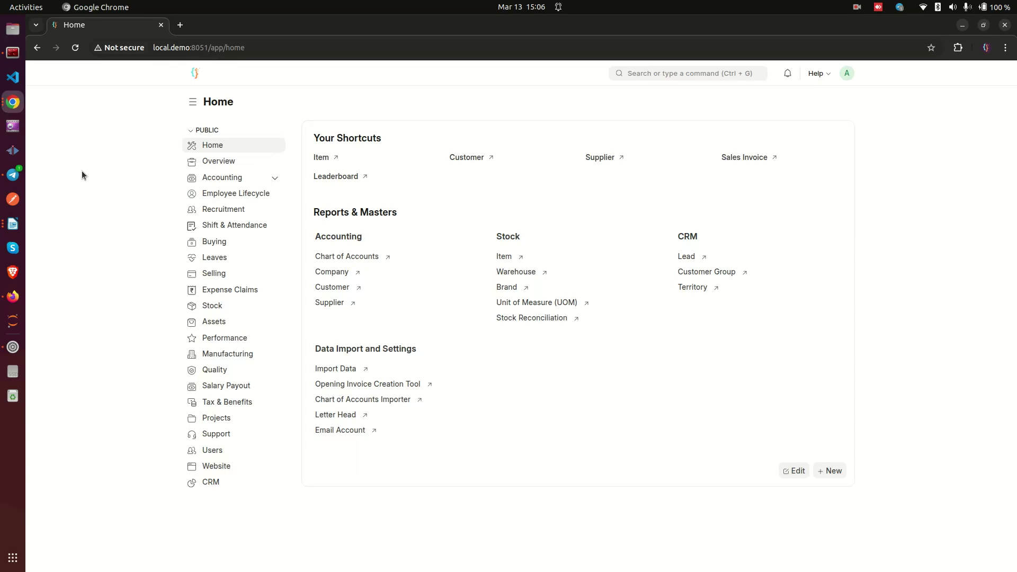
Search for the project records and open the Project List.
left_click(674, 73)
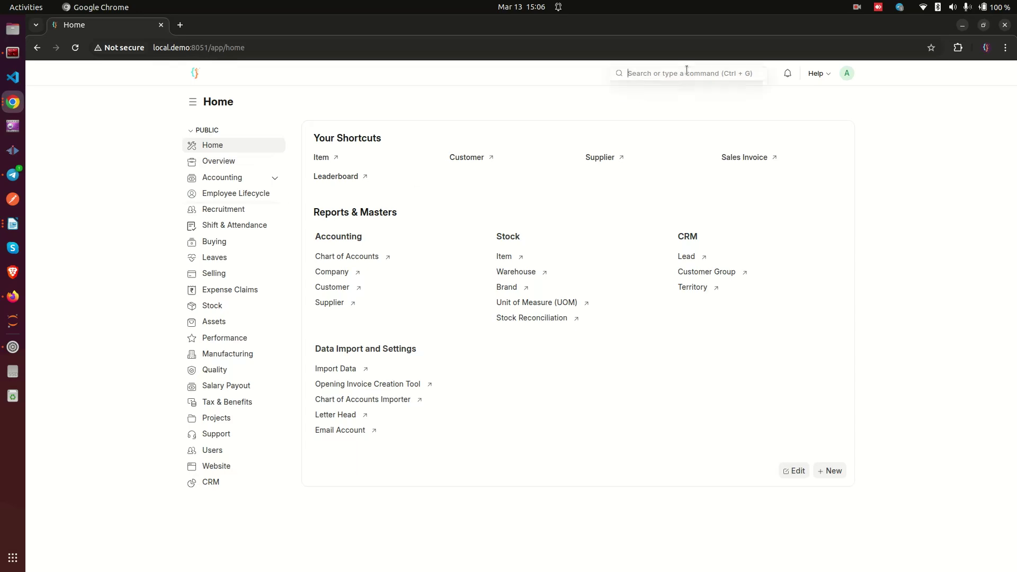
type("projec")
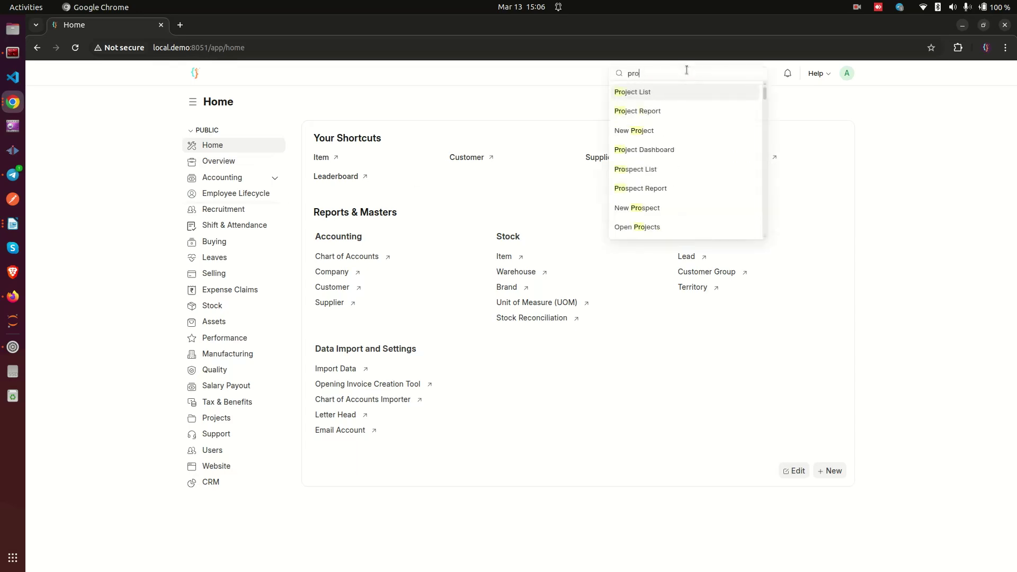
left_click(669, 92)
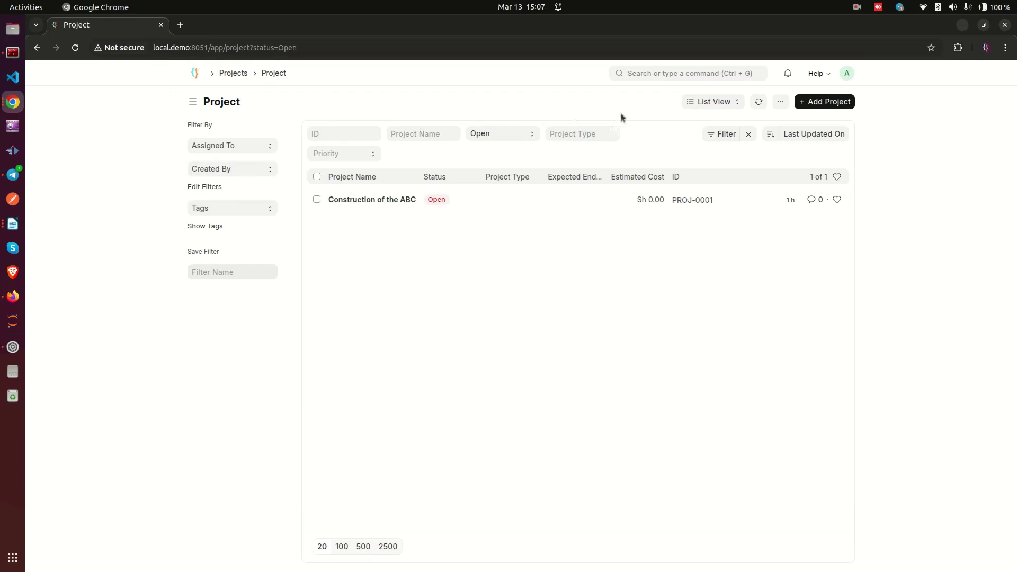
Start a new project and open its full form for editing.
left_click(839, 101)
left_click(371, 325)
left_click(830, 103)
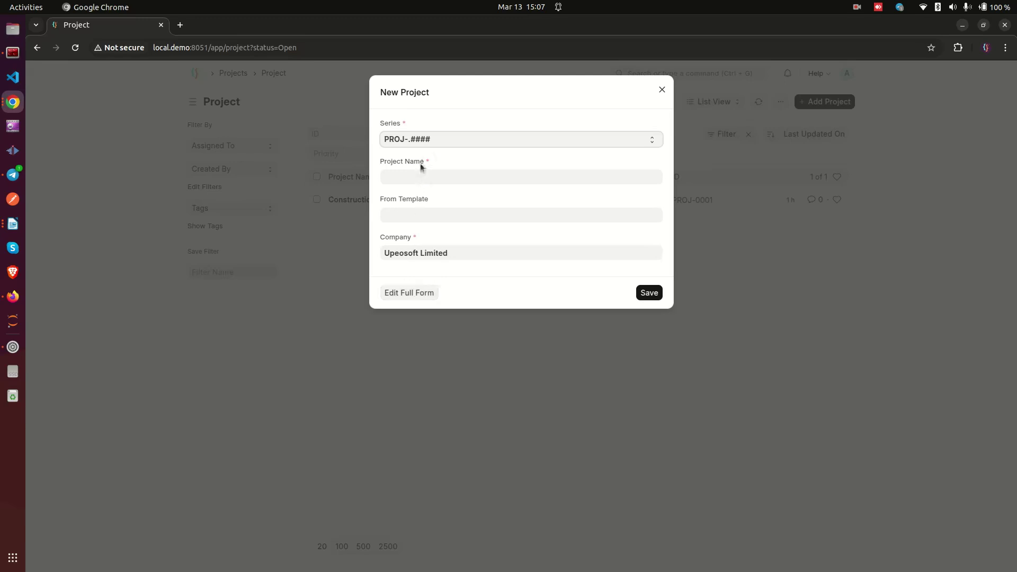
left_click(419, 295)
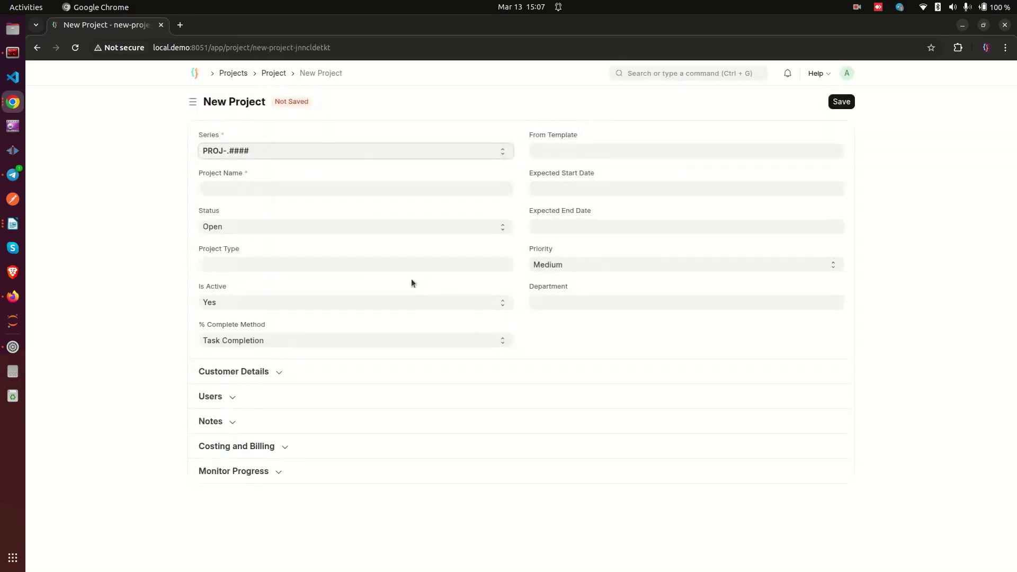
Examine the Project Name field and the available Status options, keeping Open selected.
left_click_drag(200, 175, 246, 174)
left_click(226, 174)
left_click_drag(203, 211, 223, 217)
left_click(224, 227)
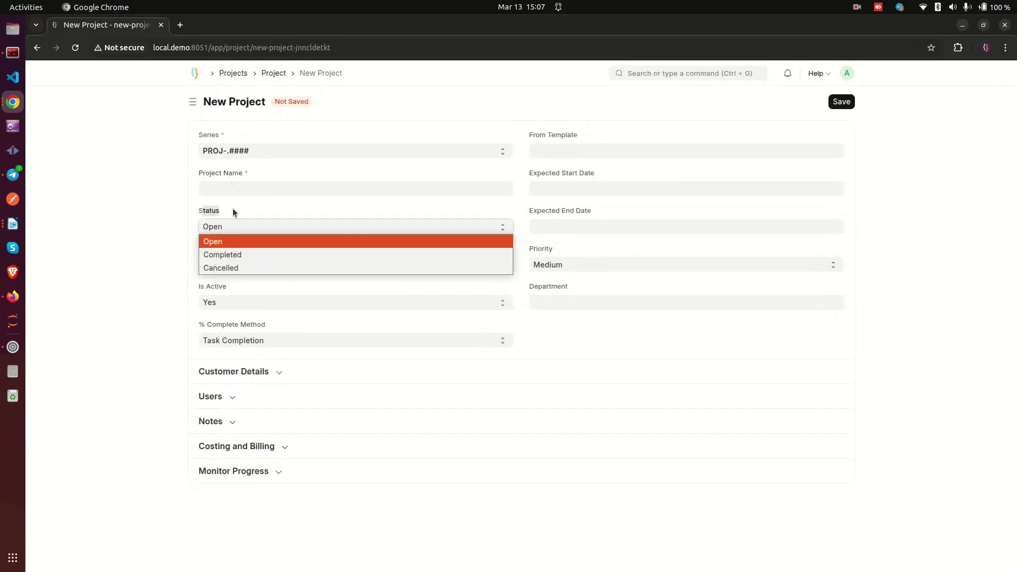
left_click(233, 211)
left_click(230, 210)
left_click(231, 228)
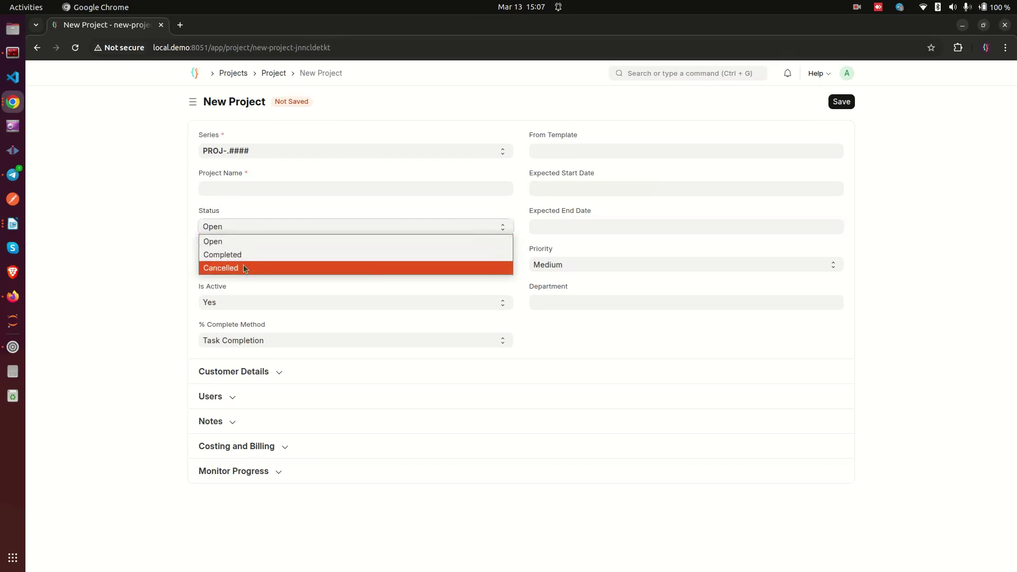
left_click(223, 239)
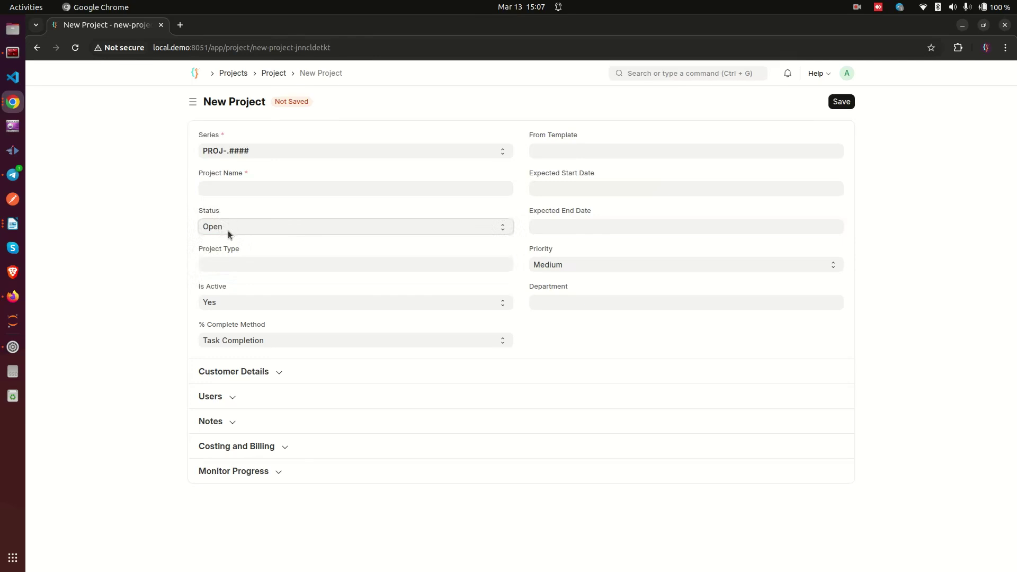
Examine the choices offered for Project Type and Is Active without selecting a different value.
left_click(202, 249)
left_click(249, 264)
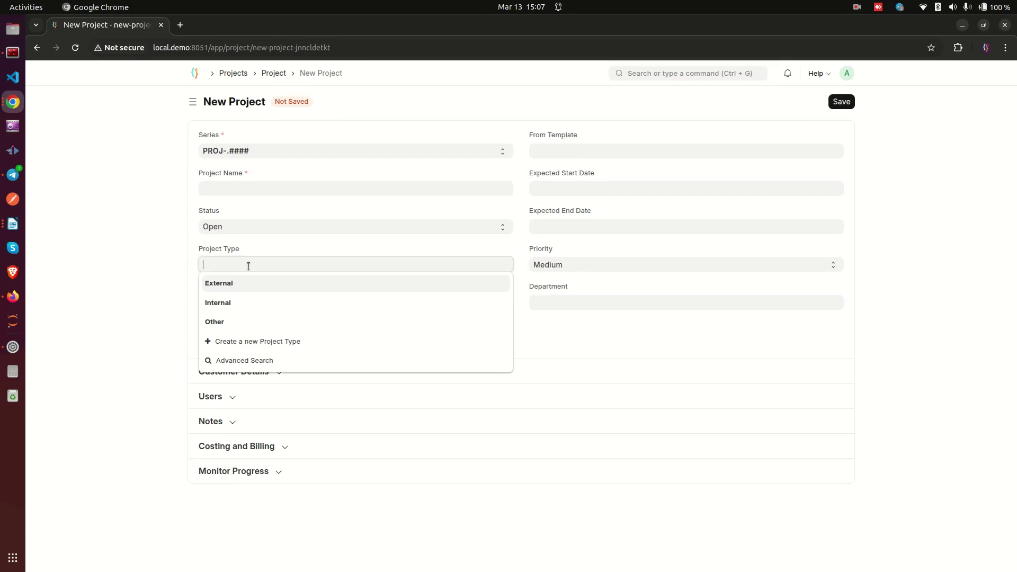
left_click(154, 301)
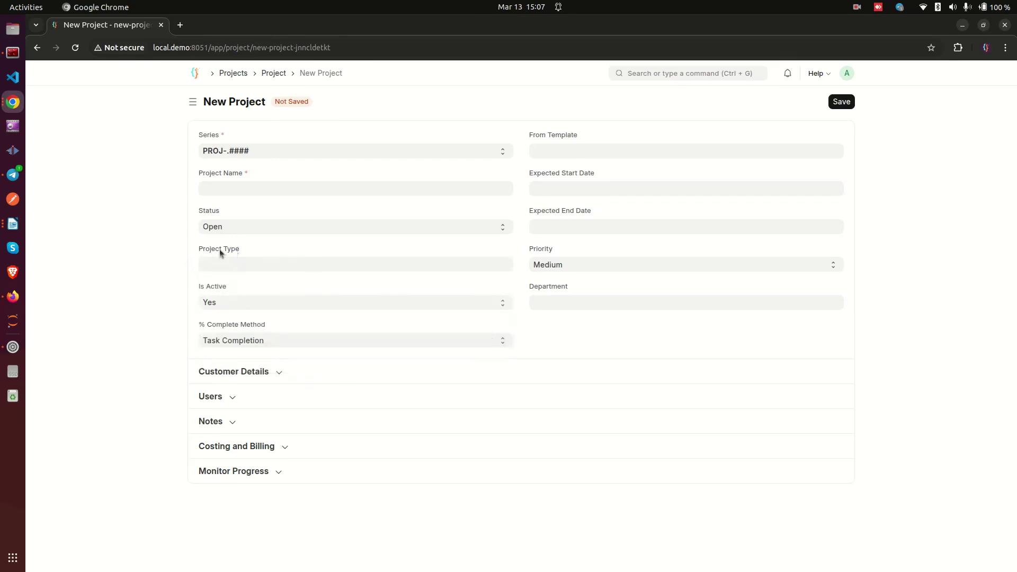
left_click(263, 251)
left_click(232, 306)
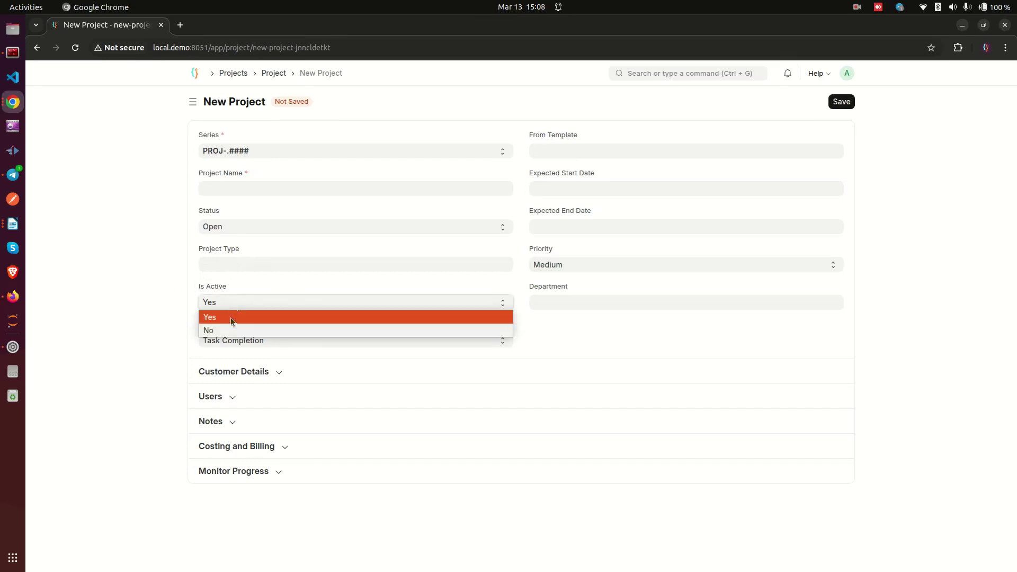
left_click(206, 287)
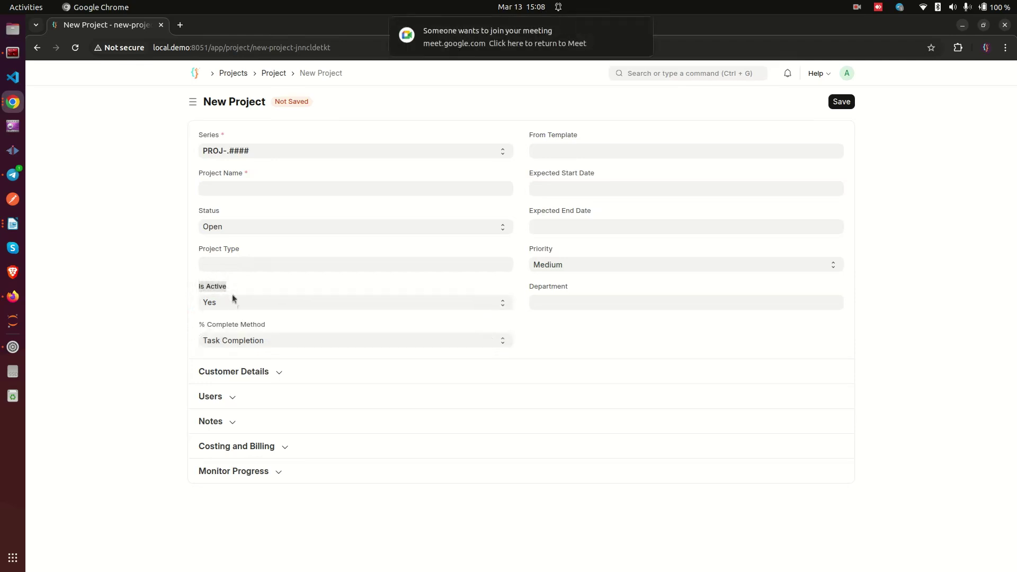
mouse_move(526, 46)
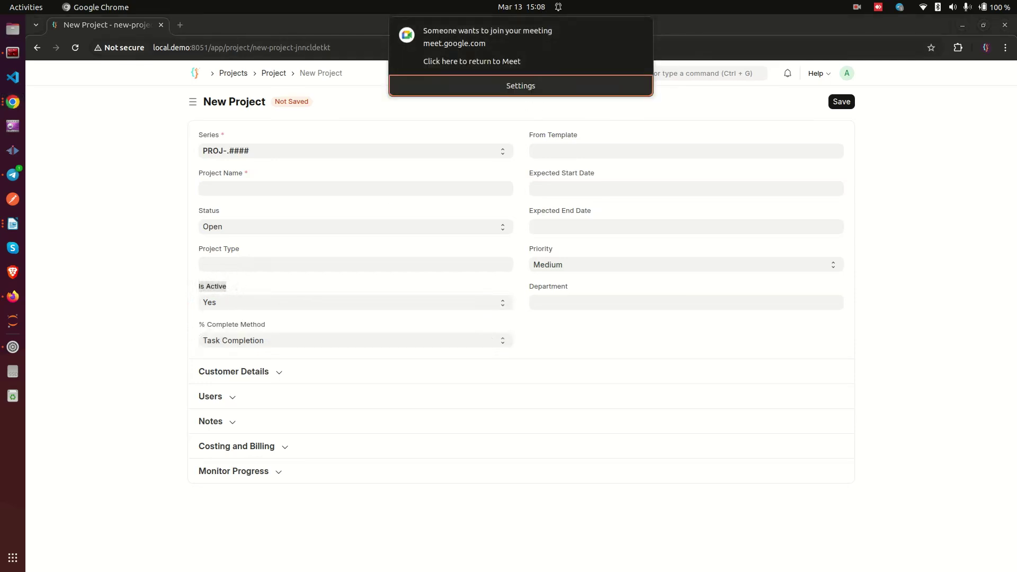
left_click(13, 102)
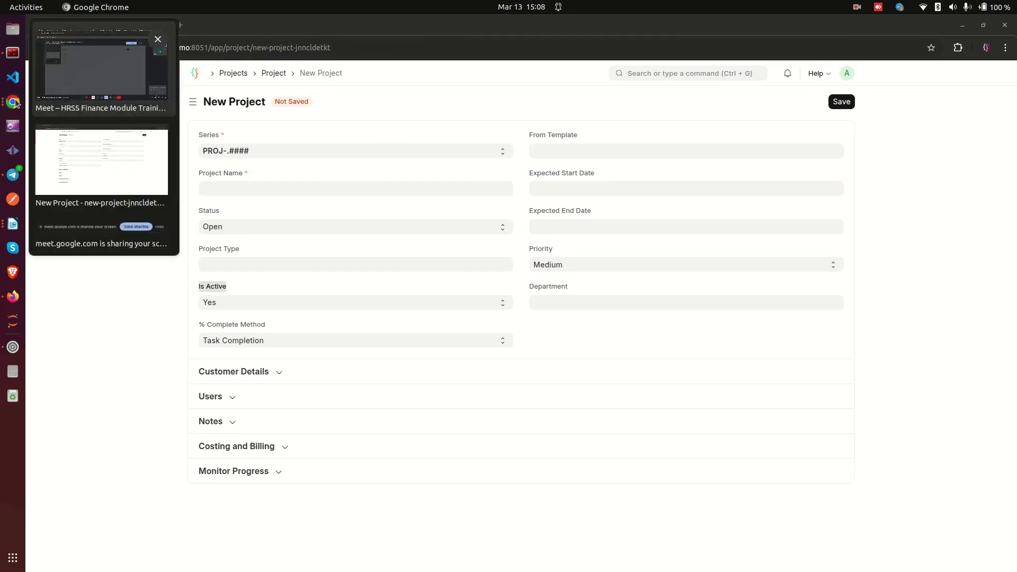
left_click(103, 61)
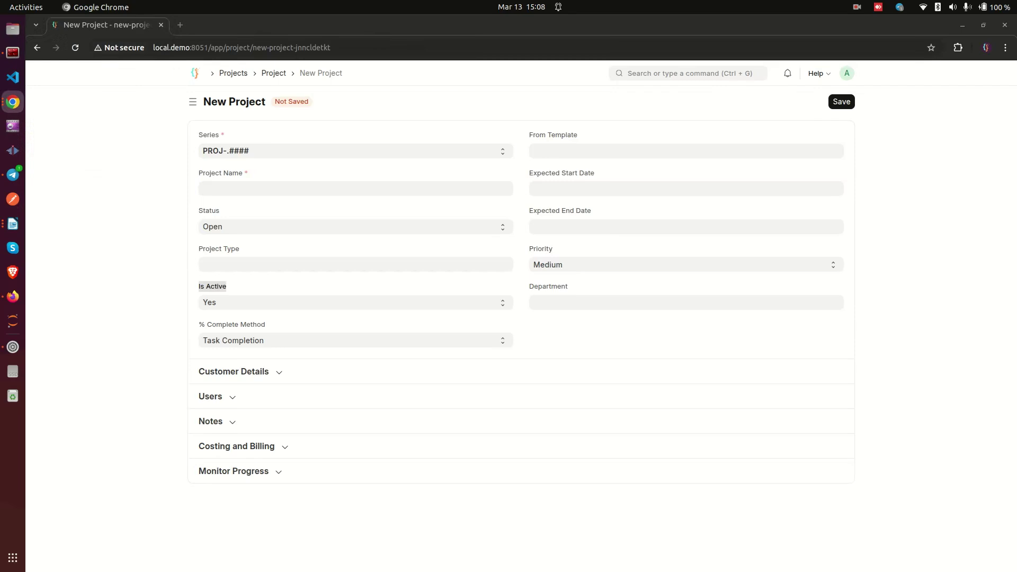
Review the Is Active field and its options on the new project form.
left_click(200, 288)
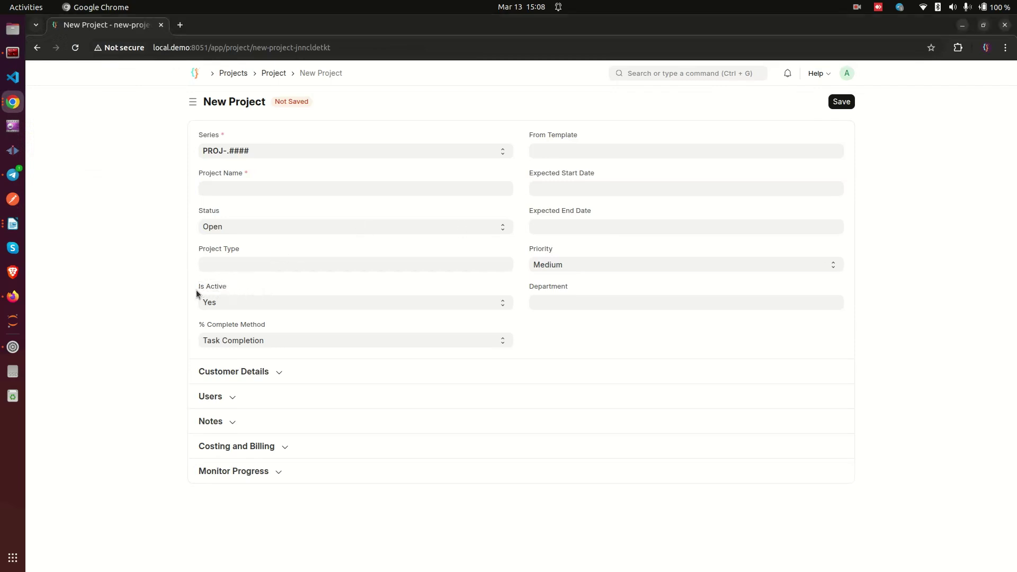
left_click(230, 290)
key("ctrl+plus")
key("ctrl+plus")
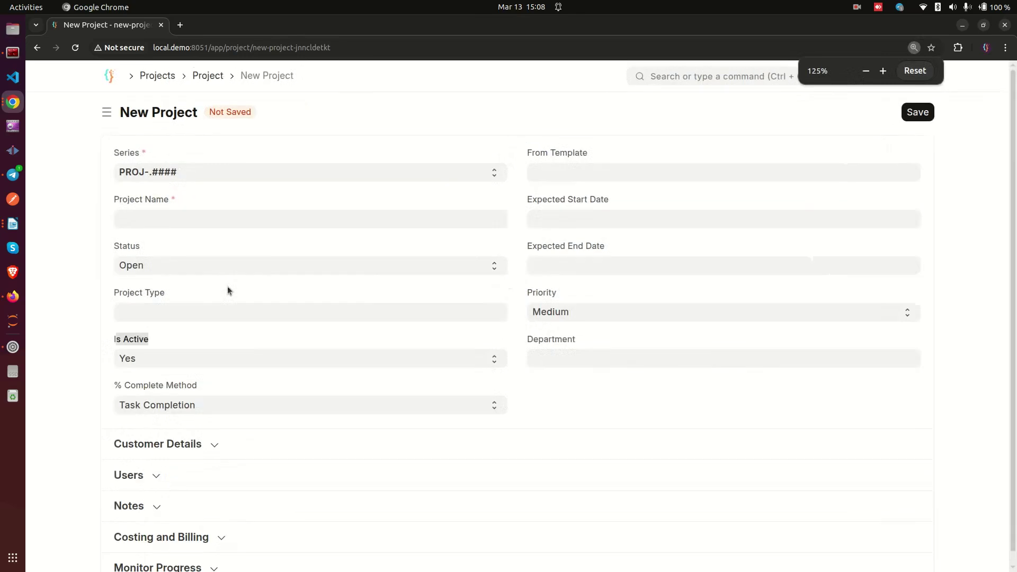
left_click(94, 335)
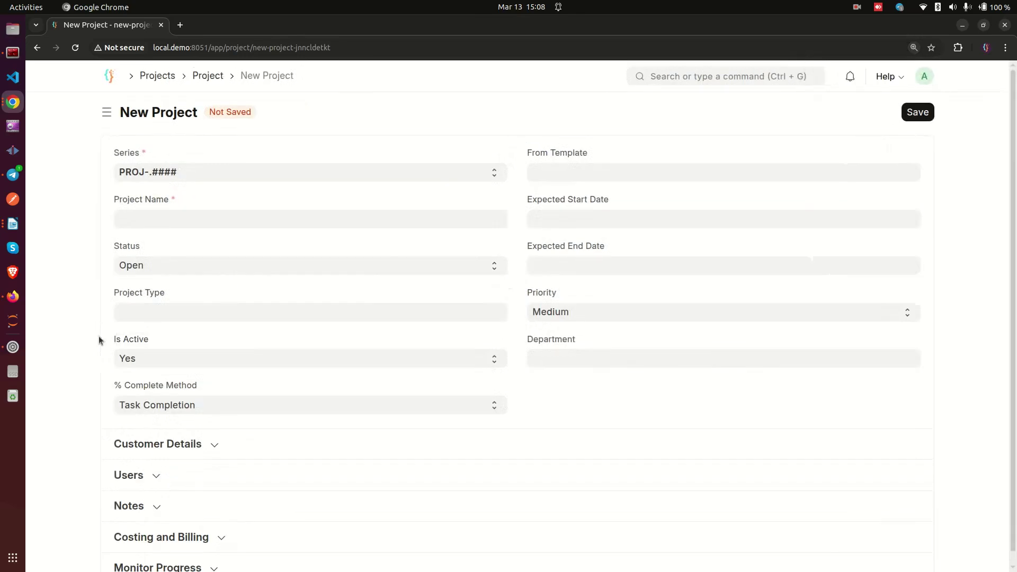
left_click(146, 362)
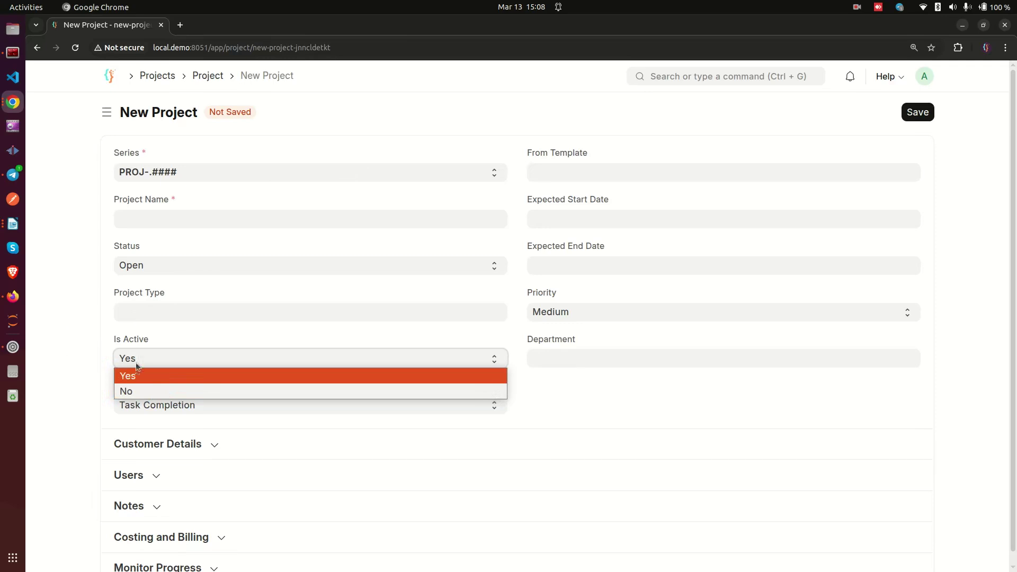
left_click(90, 364)
left_click_drag(114, 340, 151, 342)
left_click(153, 340)
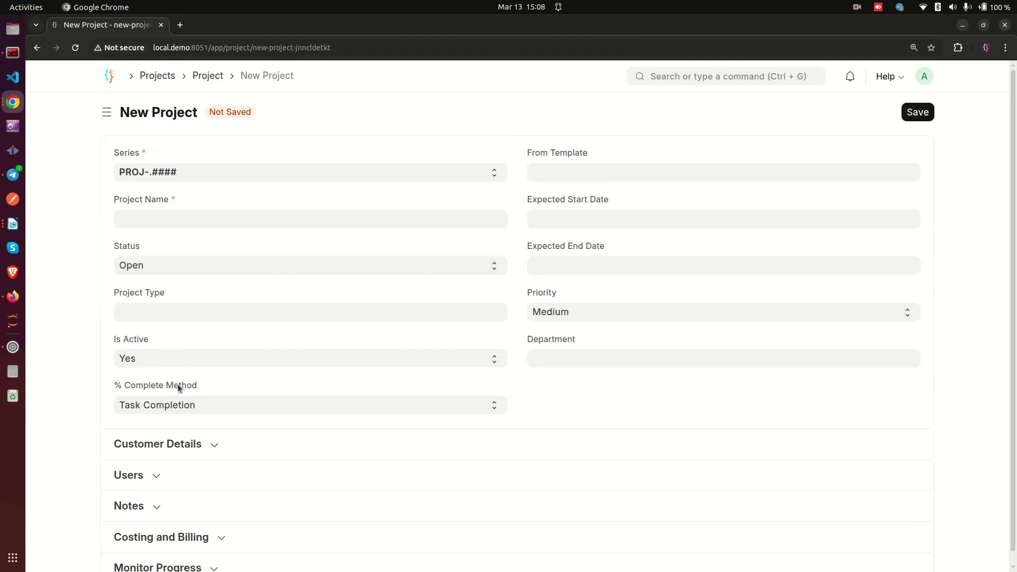
Examine the calculation options available for the % Complete Method, leaving the selection as it is.
left_click_drag(109, 386, 161, 389)
left_click(204, 383)
left_click(187, 406)
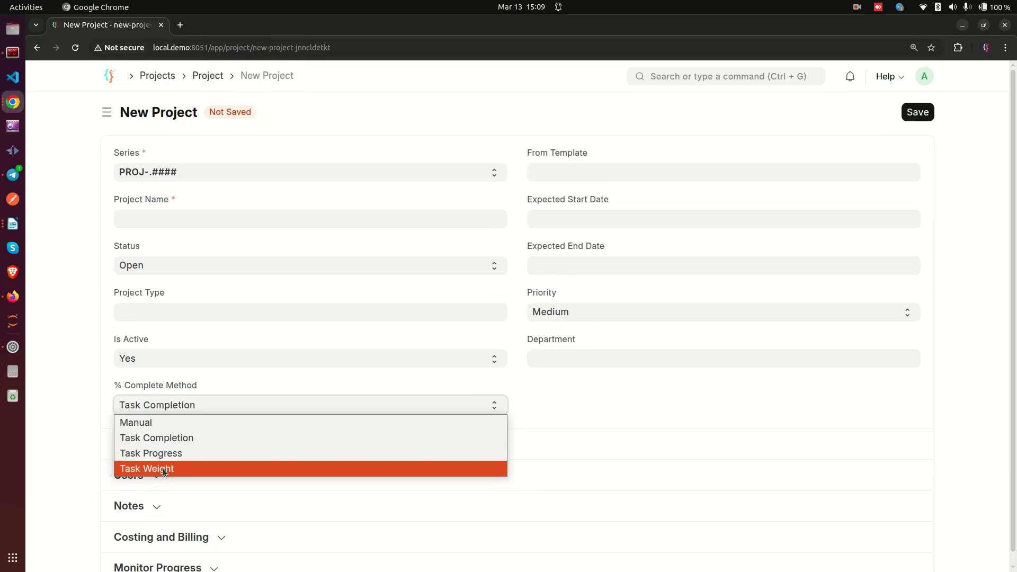
left_click(55, 443)
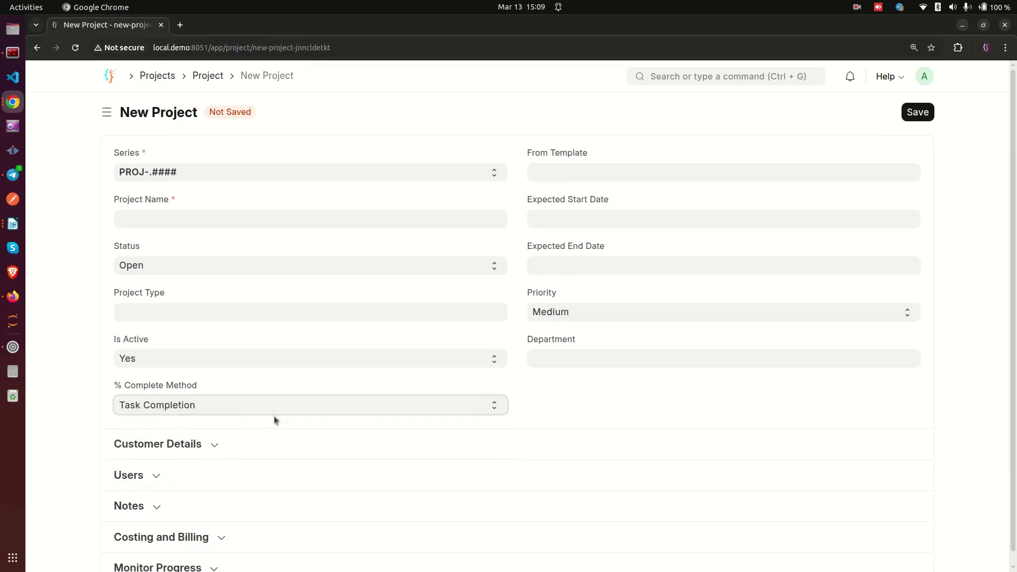
scroll(503, 243, "down", 1)
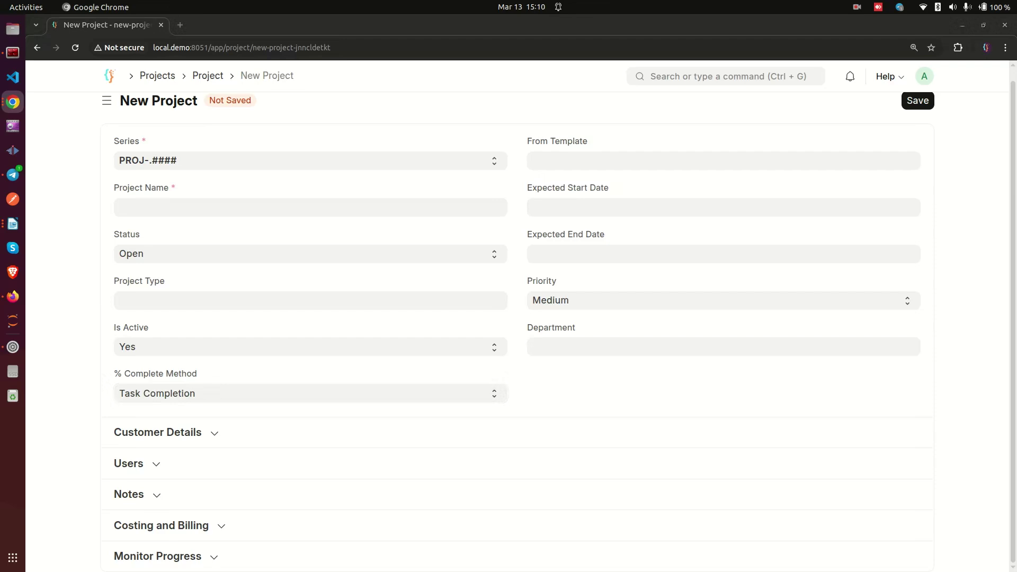
left_click(54, 322)
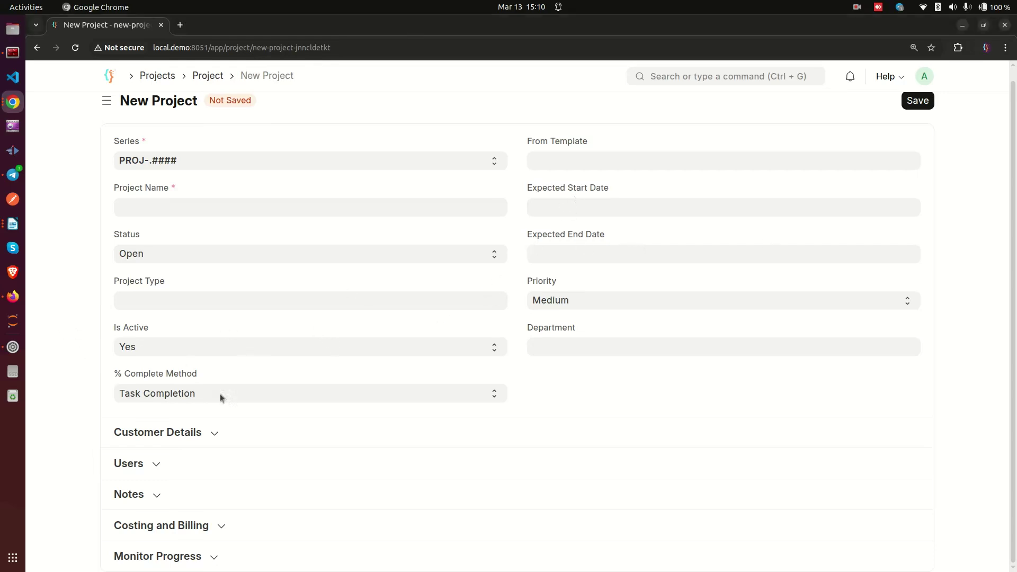
Examine the From Template field and the choices it offers for basing the project on a template.
left_click_drag(574, 143, 608, 143)
left_click(602, 142)
left_click(608, 143)
left_click(599, 139)
left_click(598, 152)
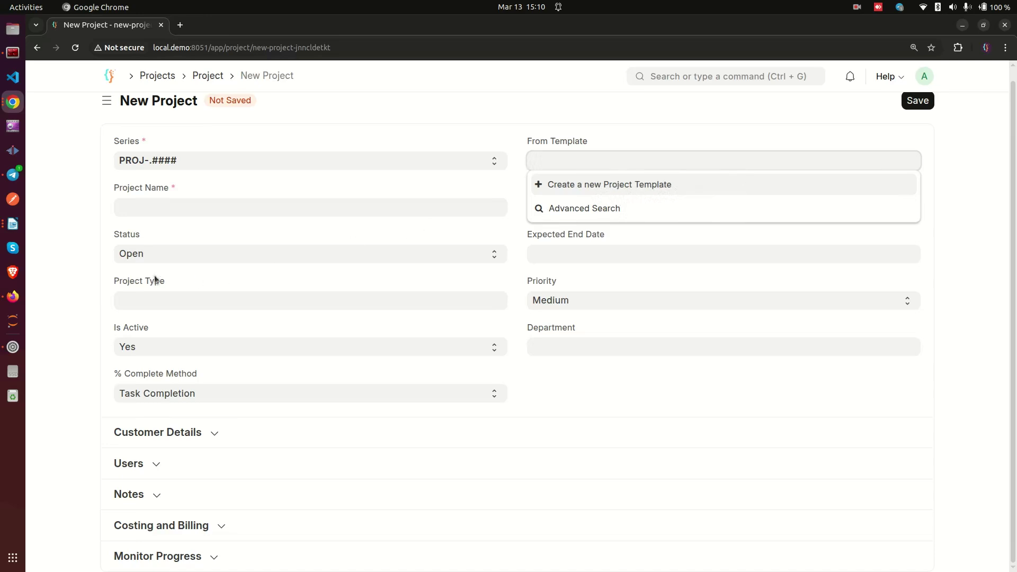
left_click(60, 288)
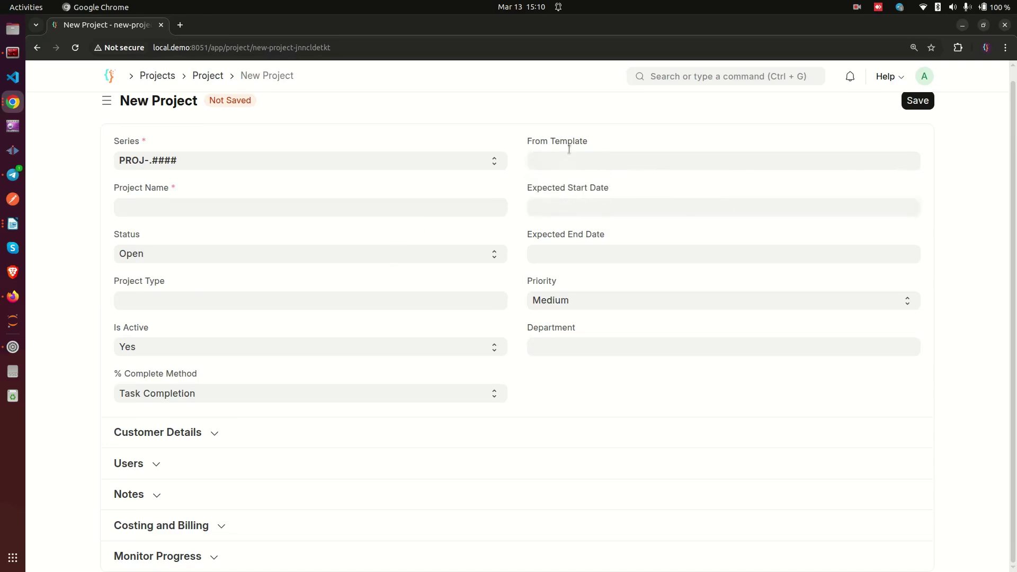
left_click_drag(525, 142, 595, 148)
left_click(601, 132)
Review the expected start and end date, Priority and Department fields, including the available priority levels.
left_click_drag(528, 191, 643, 195)
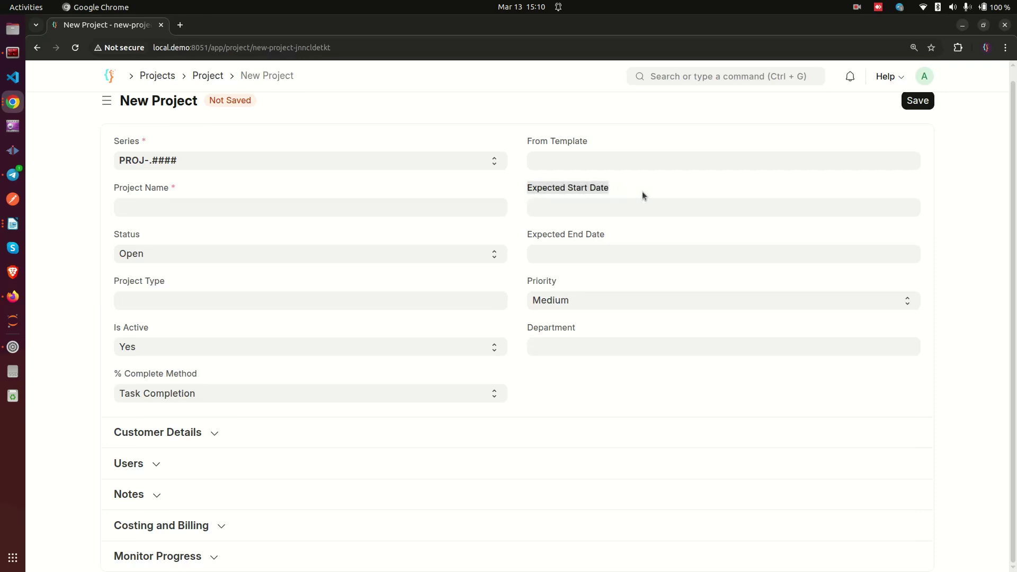
left_click_drag(532, 238, 624, 237)
left_click(531, 192)
left_click(516, 222)
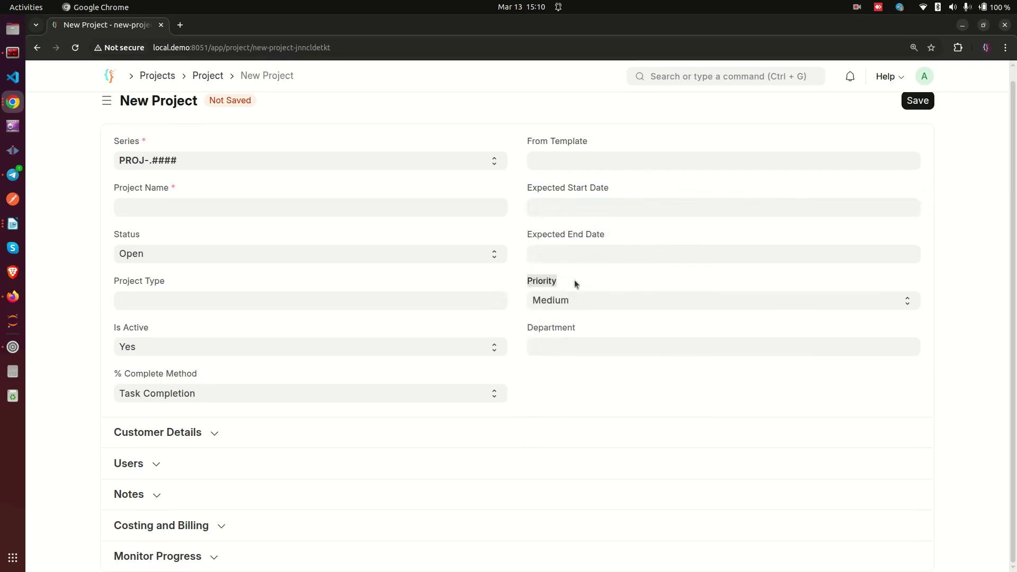
left_click(583, 296)
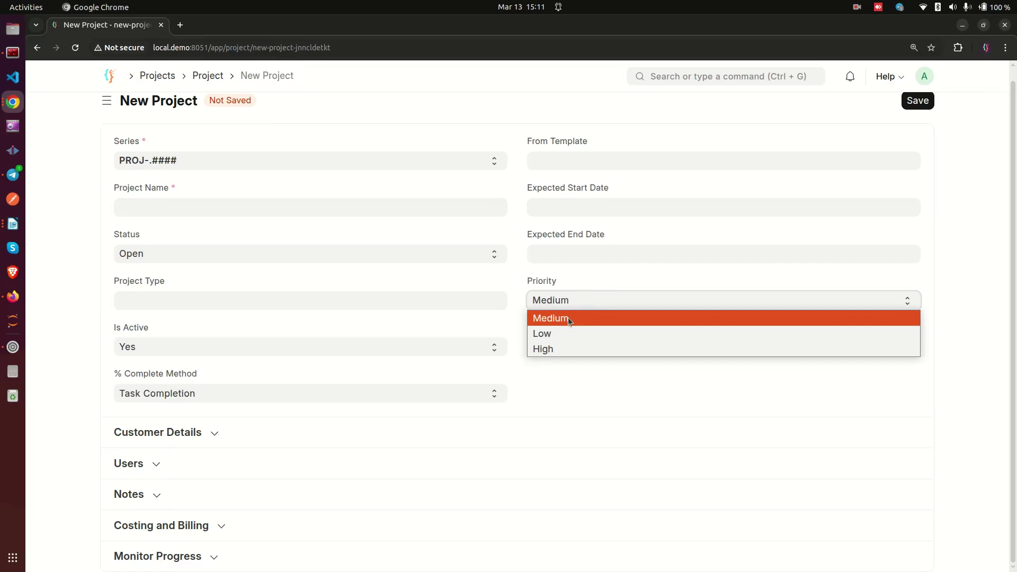
left_click(506, 317)
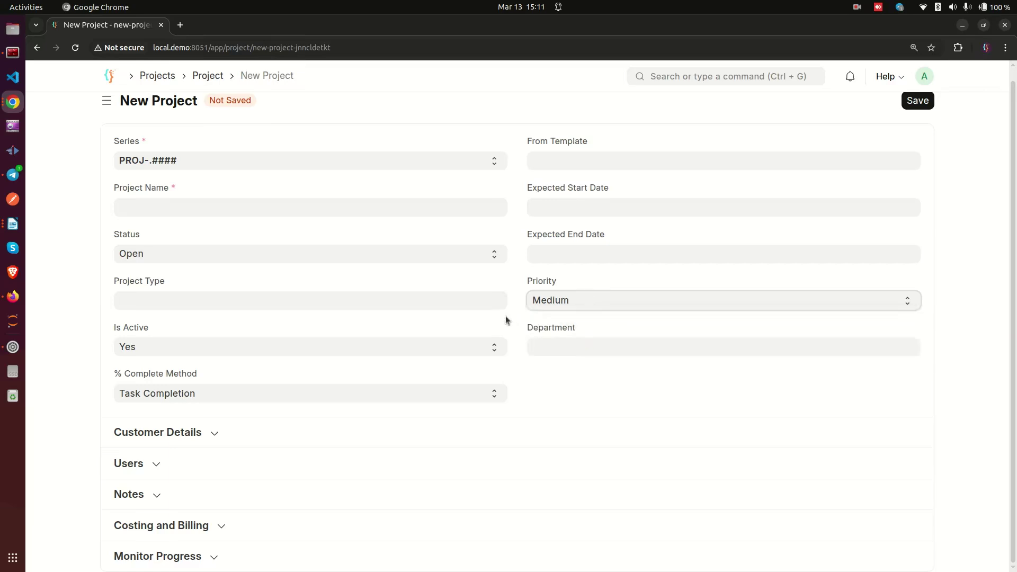
left_click_drag(525, 326, 589, 326)
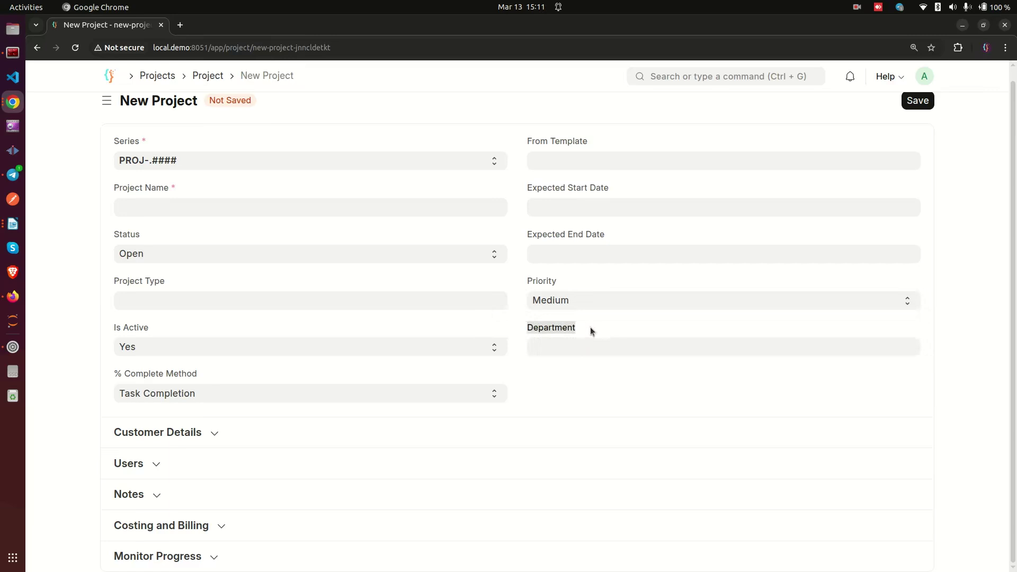
left_click(595, 323)
Expand the Customer Details and Users sections and read the website access note for the Users table.
left_click(216, 432)
scroll(297, 416, "down", 2)
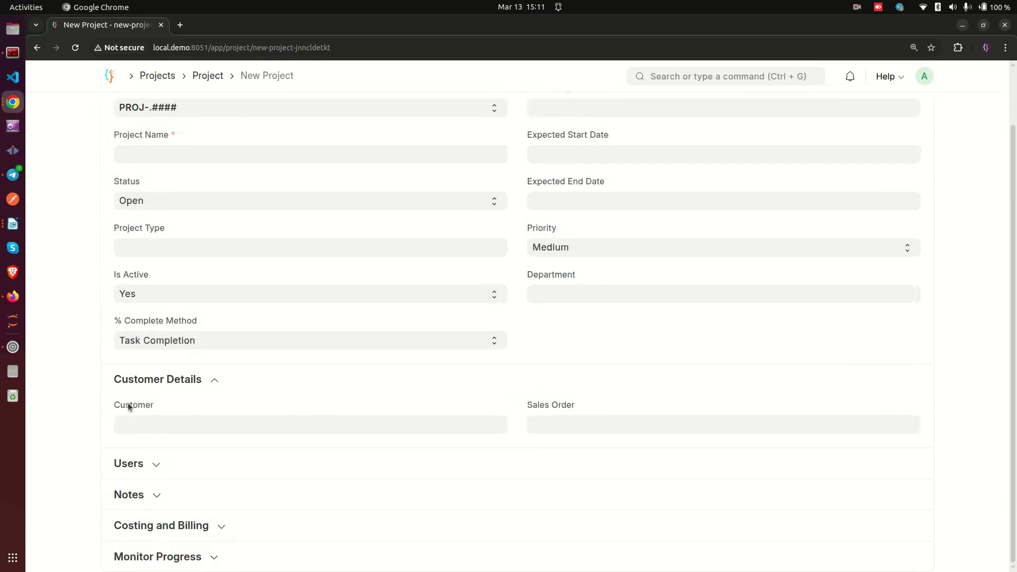
left_click(173, 459)
scroll(265, 423, "down", 3)
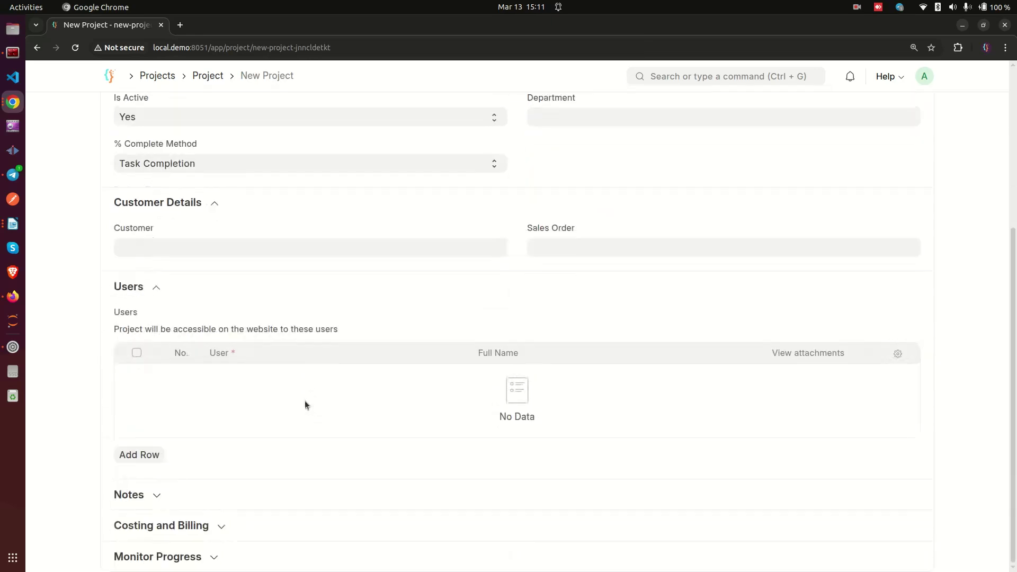
left_click_drag(116, 317, 327, 345)
left_click(371, 321)
Add three empty rows to the project's Users table and delete them all.
left_click(141, 454)
left_click(141, 455)
left_click(142, 458)
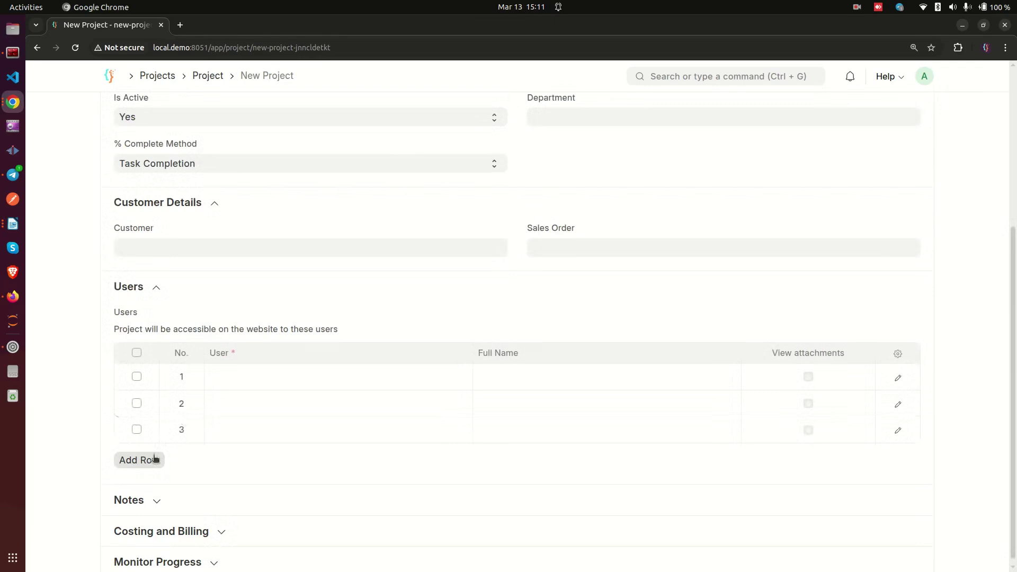
left_click(137, 352)
left_click(133, 459)
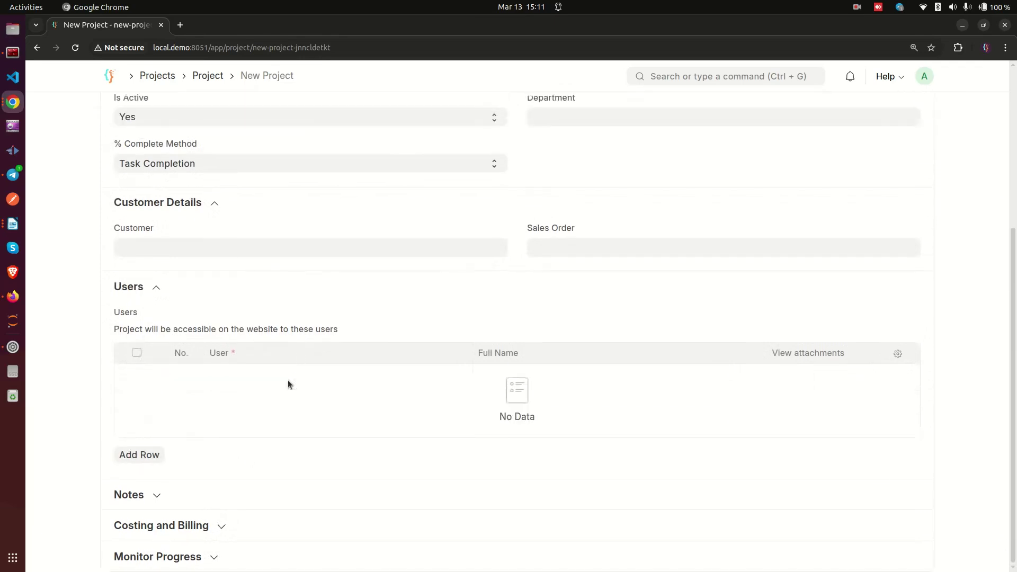
Expand the Notes section, look over its text editor and return to the start of the project form.
left_click(190, 502)
scroll(366, 352, "down", 5)
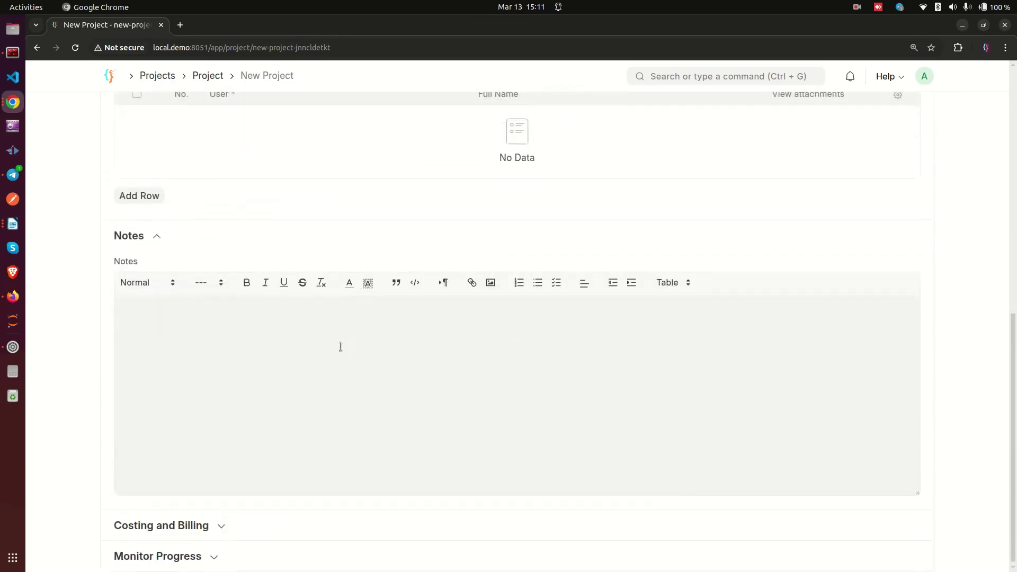
scroll(341, 350, "up", 6)
scroll(276, 313, "up", 4)
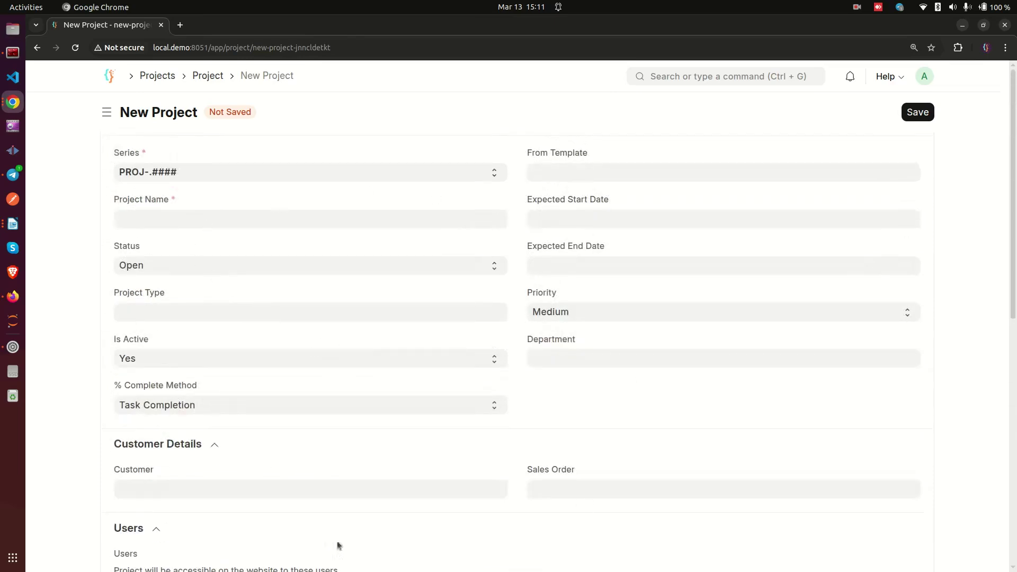
scroll(502, 333, "down", 1)
scroll(502, 330, "down", 9)
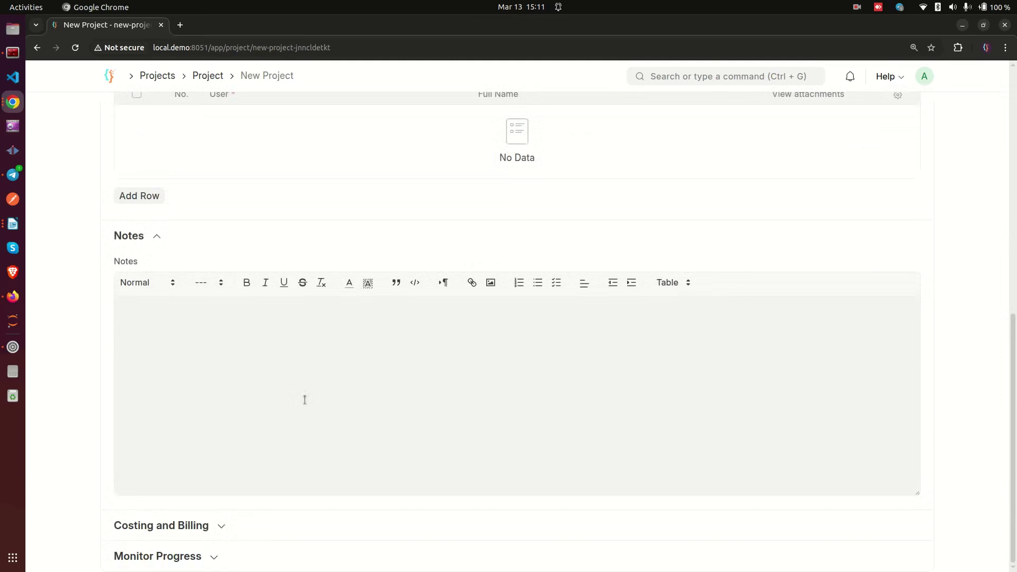
left_click(659, 359)
scroll(484, 357, "up", 10)
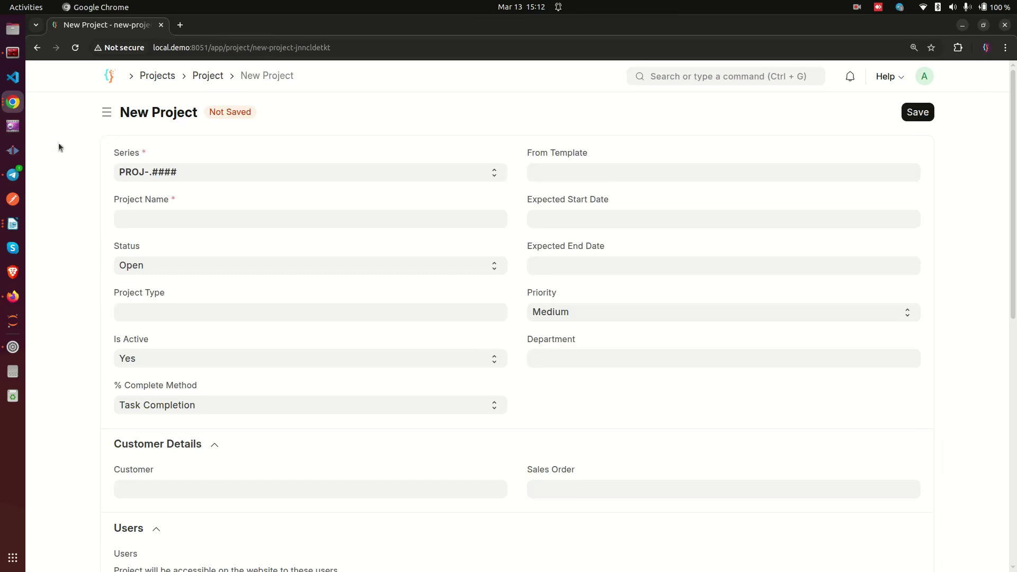
Review the From Template field again and show its options for creating or searching a project template.
left_click(602, 157)
left_click_drag(527, 153, 602, 156)
left_click(602, 154)
left_click_drag(526, 154, 607, 162)
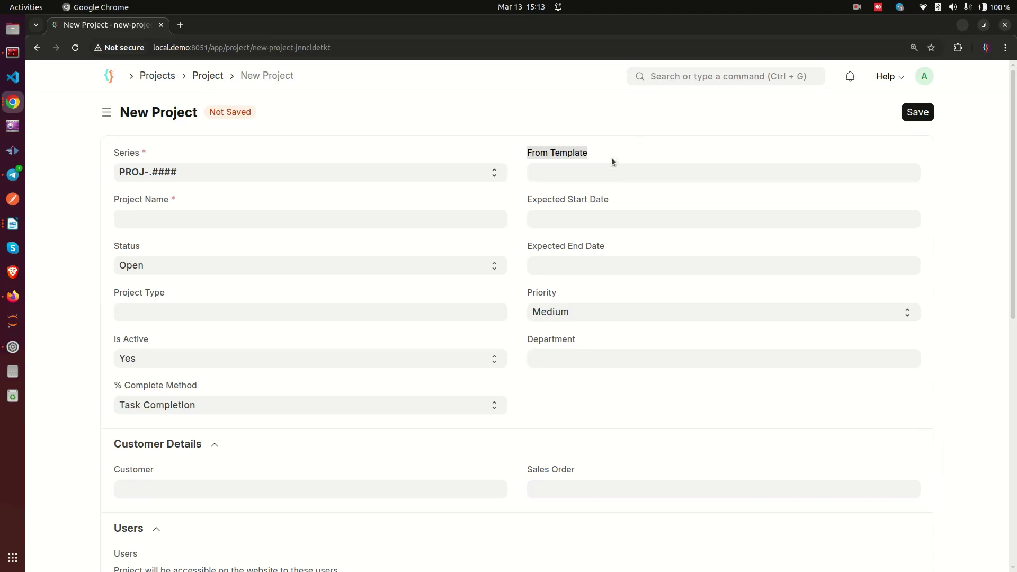
left_click(640, 144)
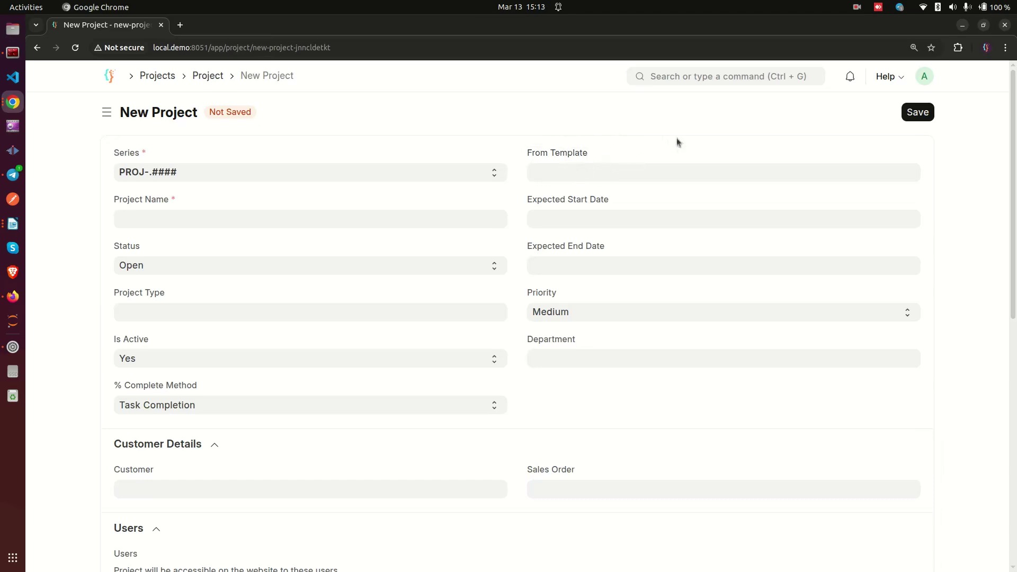
left_click(952, 7)
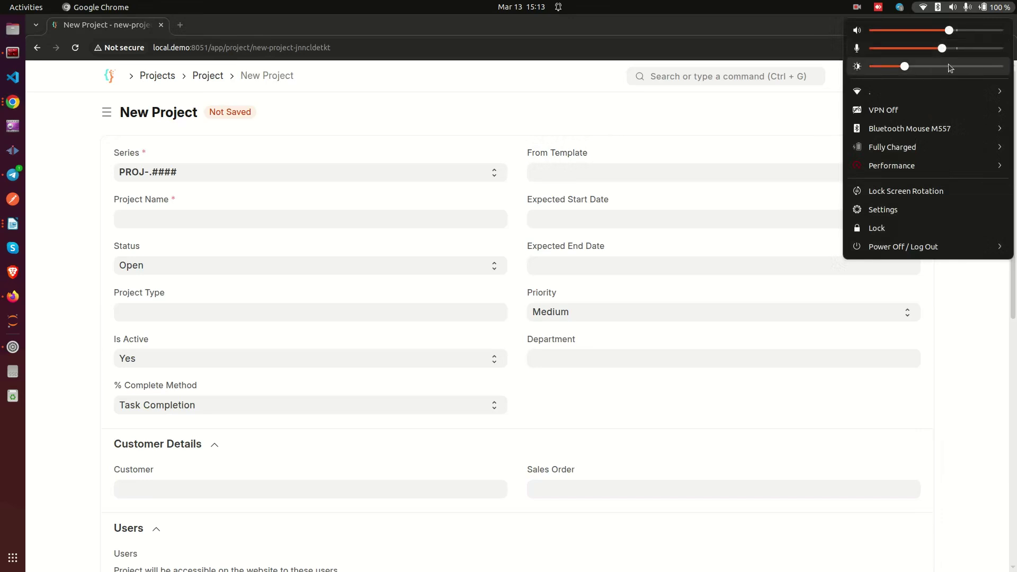
left_click(603, 152)
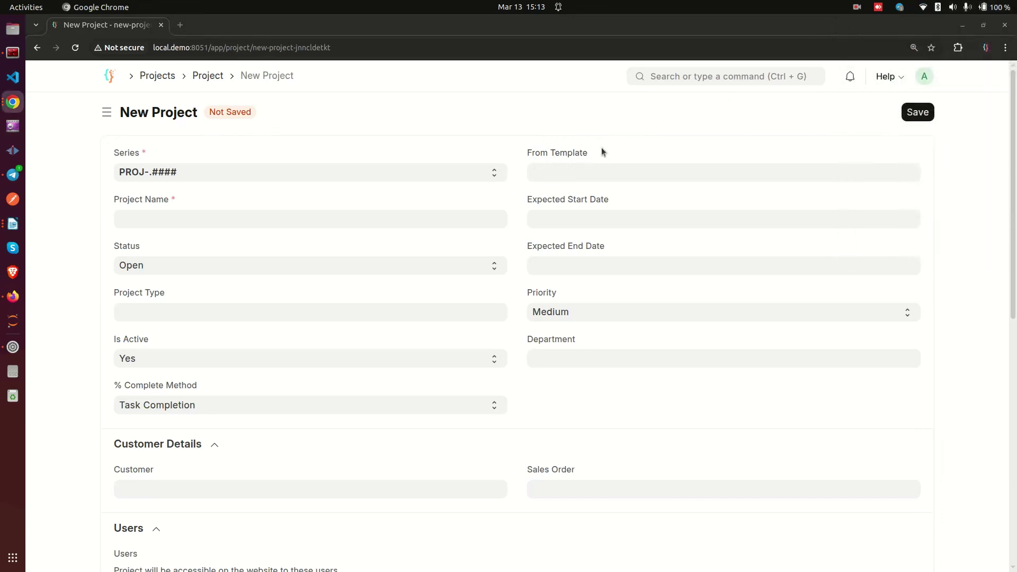
left_click(562, 173)
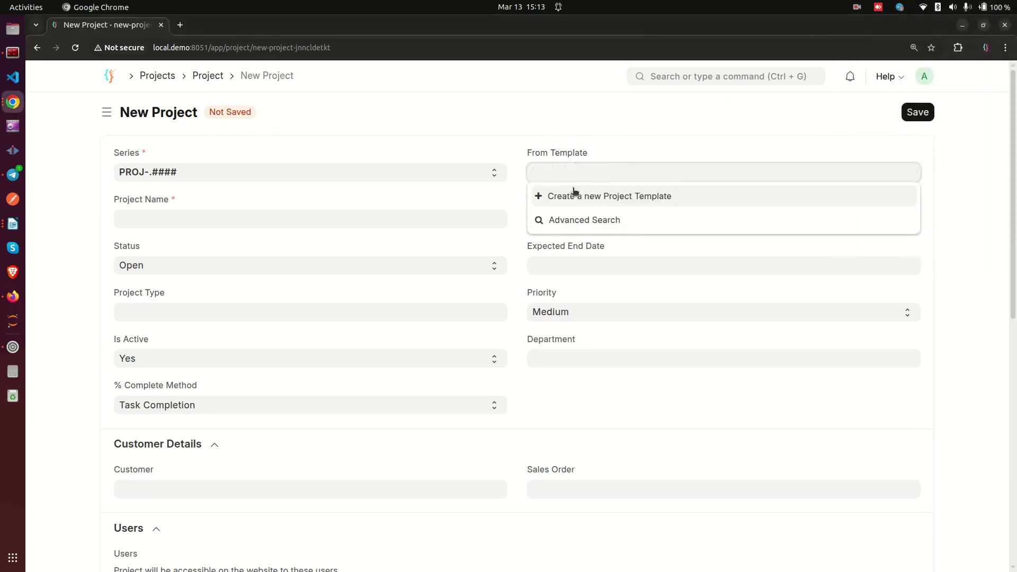
left_click(510, 144)
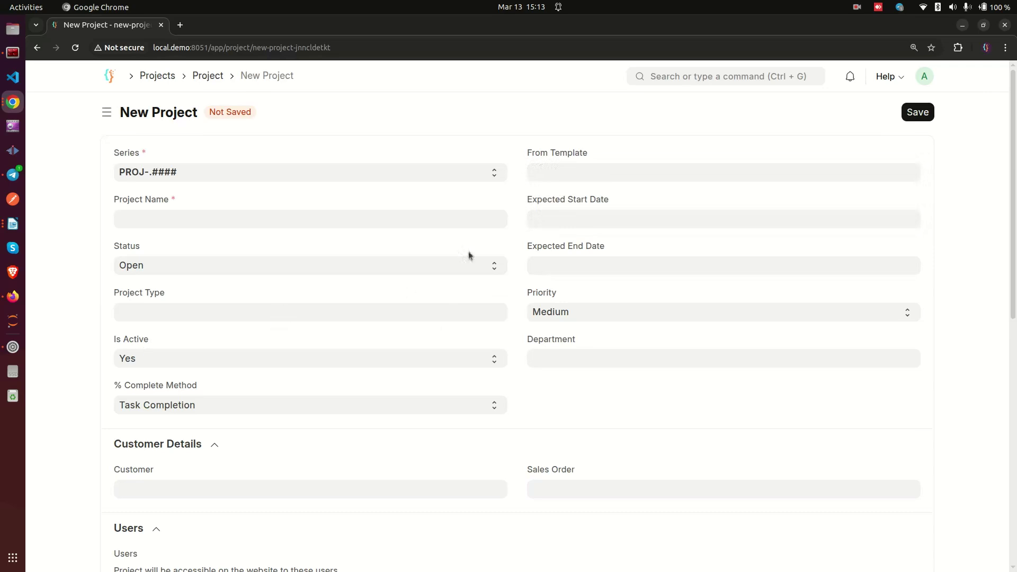
Review the Expected Start Date and Expected End Date fields of the new project.
triple_click(633, 194)
triple_click(570, 244)
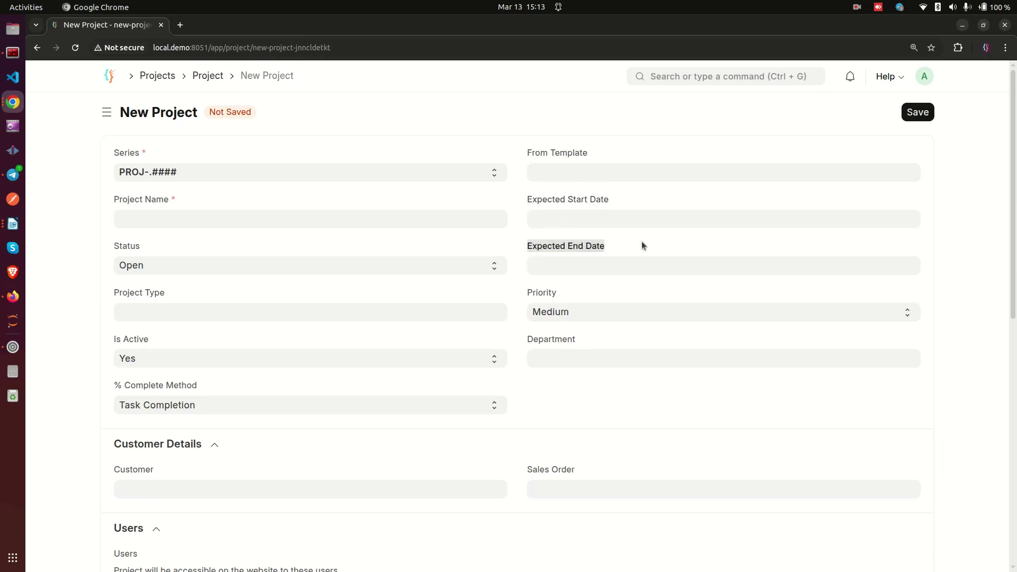
left_click_drag(643, 243, 523, 250)
left_click(537, 288)
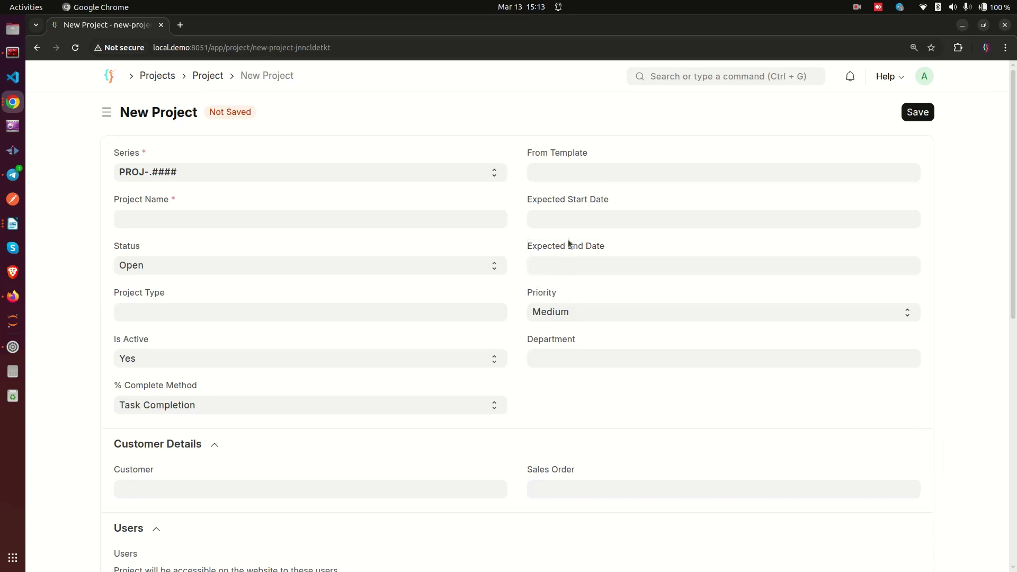
Look through the Priority levels, leaving Medium chosen, and check the Department field.
scroll(583, 263, "down", 2)
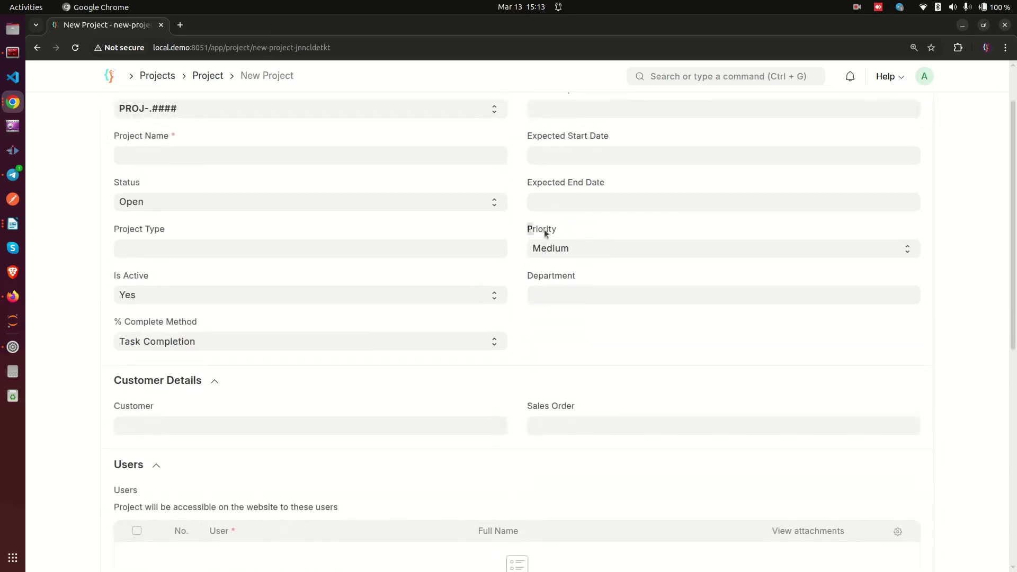
left_click(582, 248)
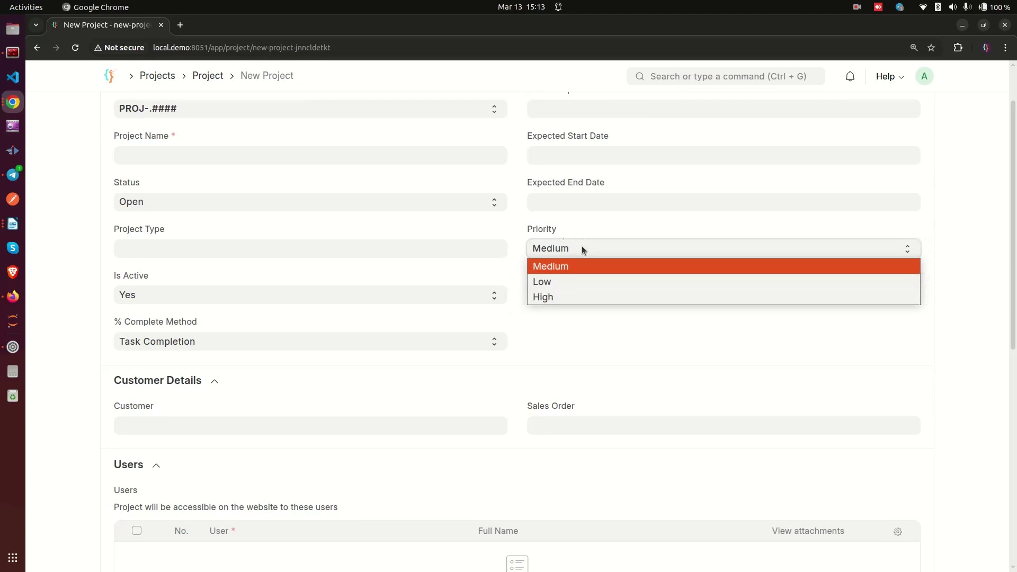
left_click(563, 268)
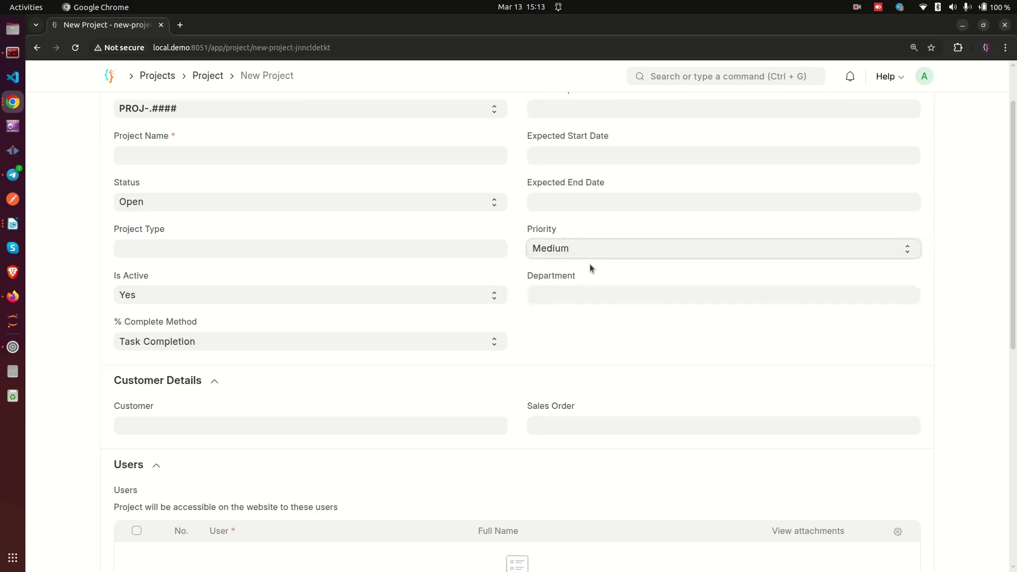
left_click(551, 221)
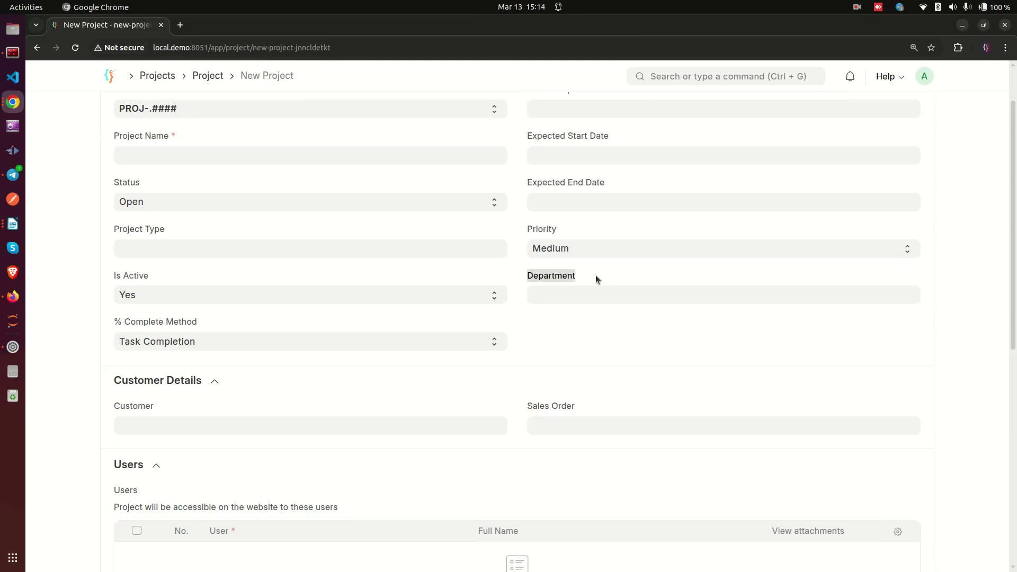
left_click(577, 295)
left_click(511, 321)
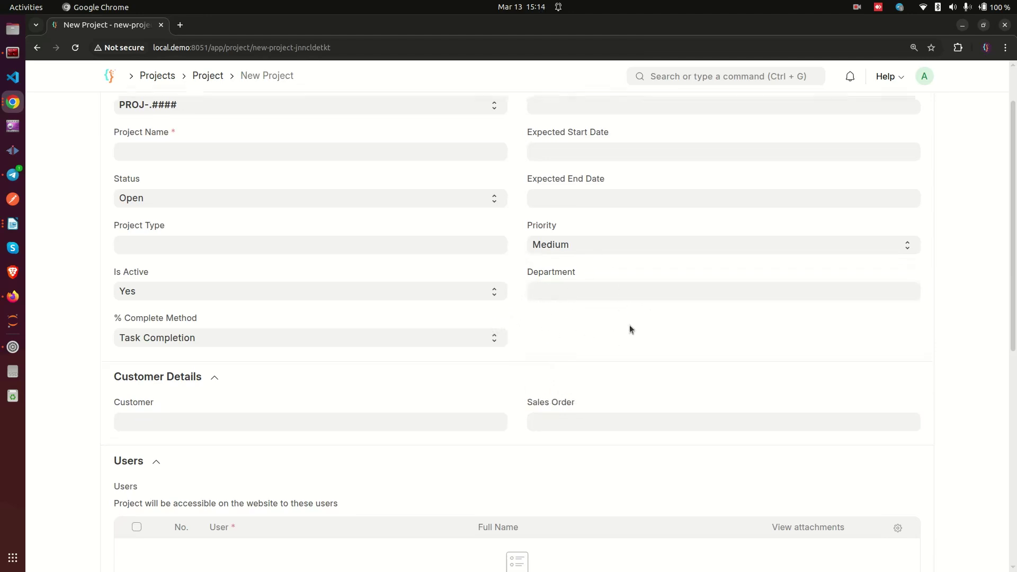
Review the Customer field in Customer Details and the note on website access above the Users table.
scroll(629, 329, "down", 5)
scroll(252, 214, "up", 1)
scroll(252, 214, "up", 2)
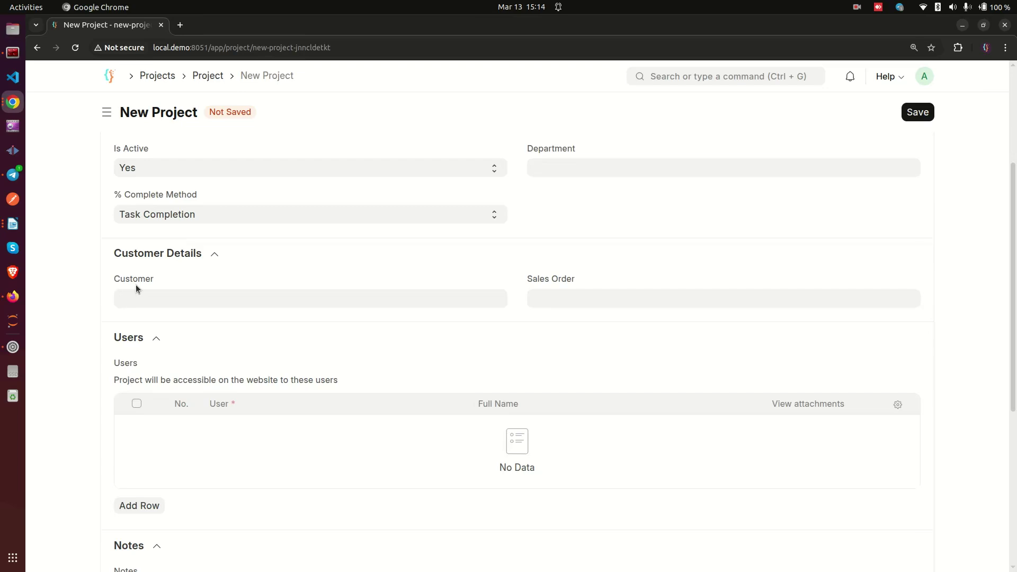
left_click_drag(115, 281, 175, 282)
left_click(180, 279)
scroll(202, 307, "down", 5)
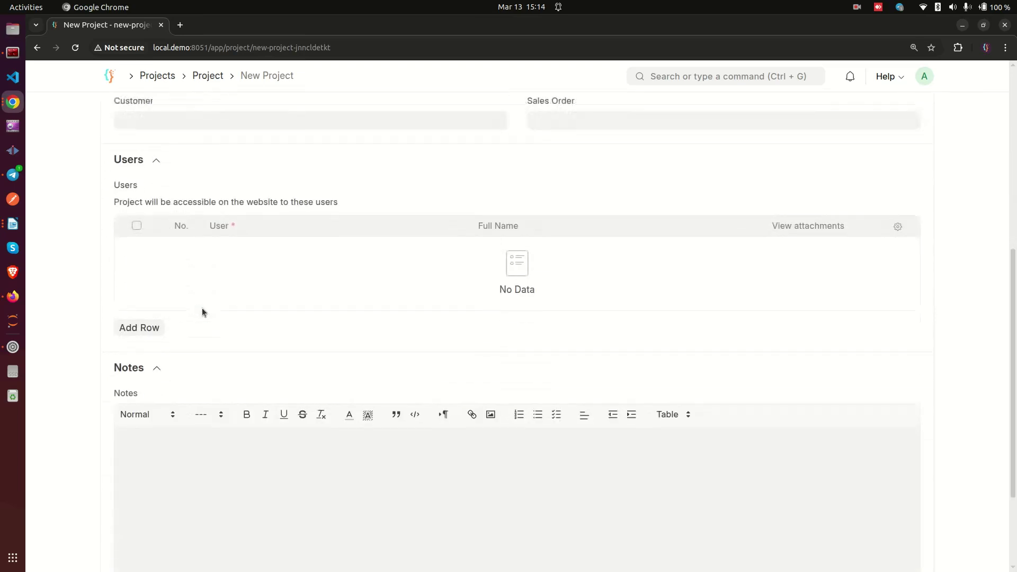
left_click_drag(114, 190, 341, 191)
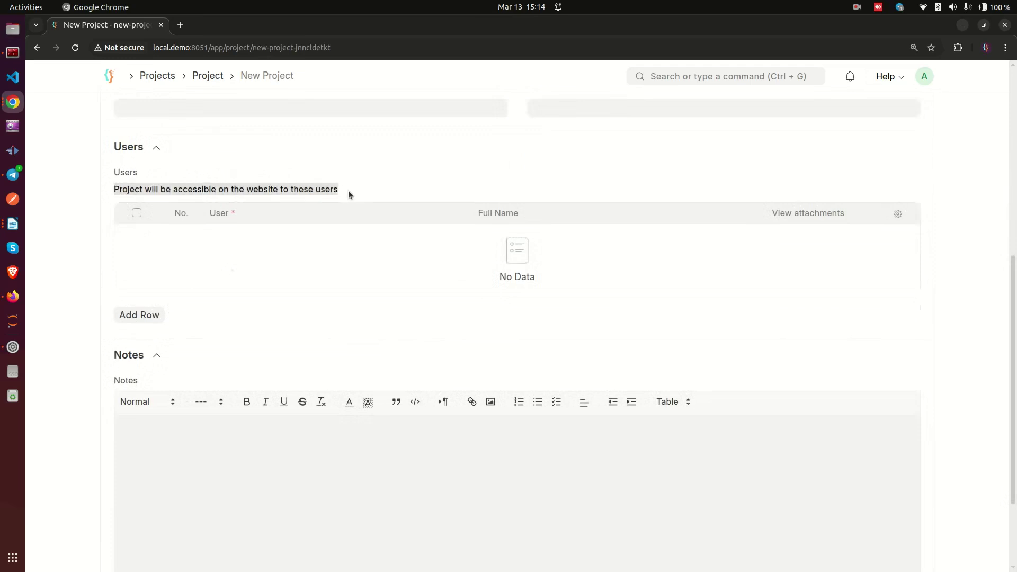
triple_click(260, 190)
left_click(300, 175)
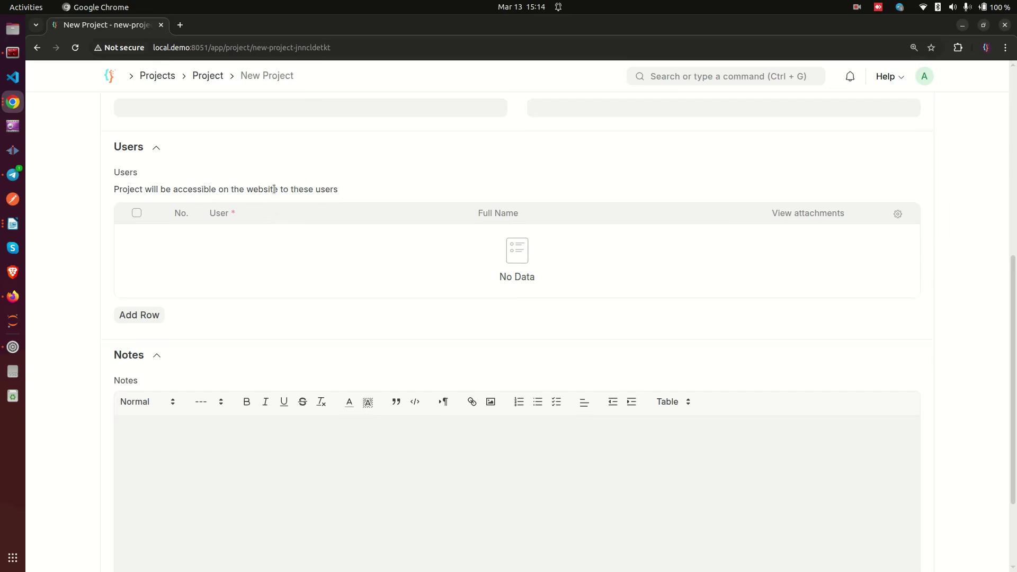
Add five empty rows to the project's Users table and delete them all.
left_click(144, 315)
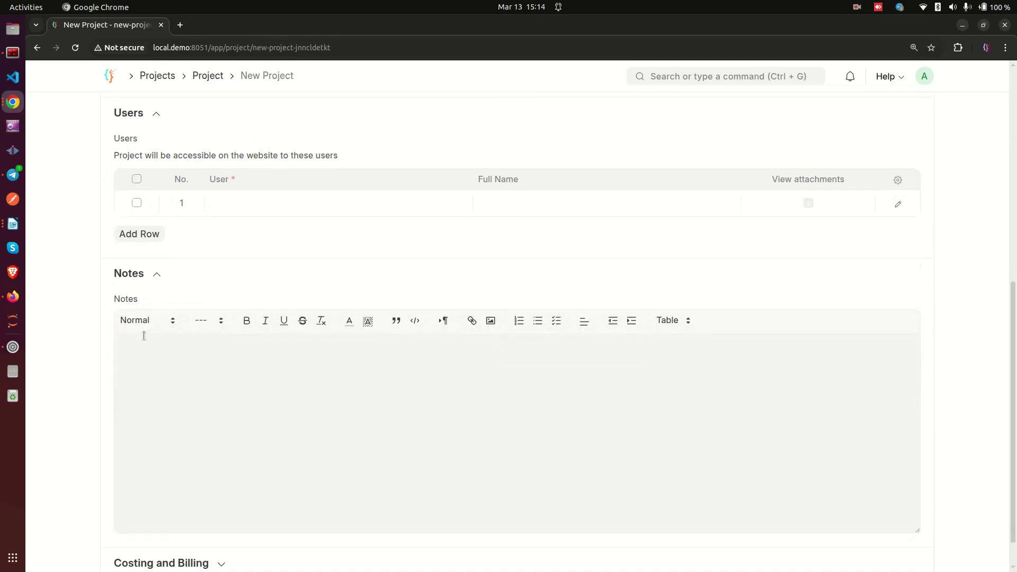
left_click(148, 240)
left_click(152, 265)
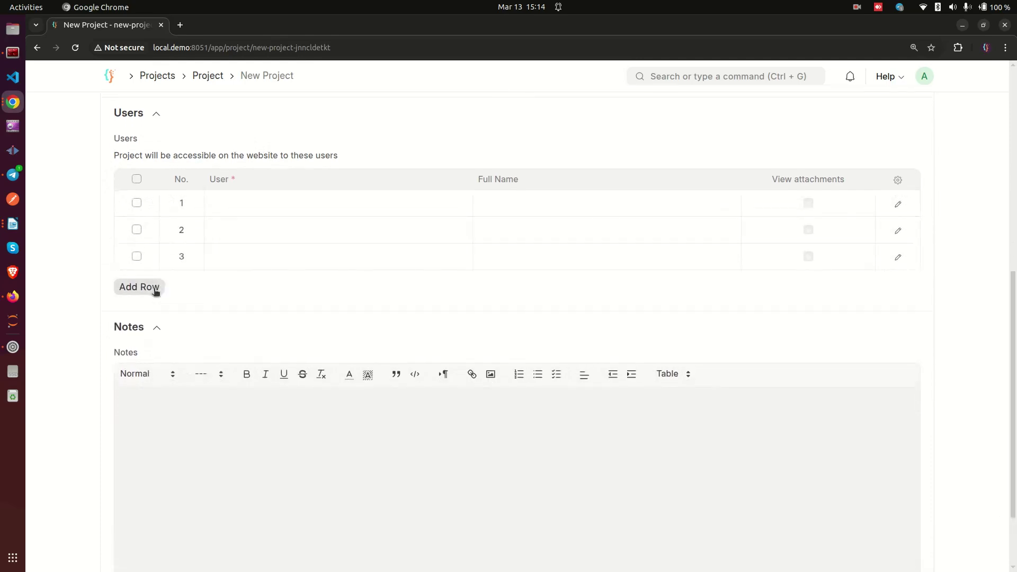
left_click(154, 299)
left_click(149, 317)
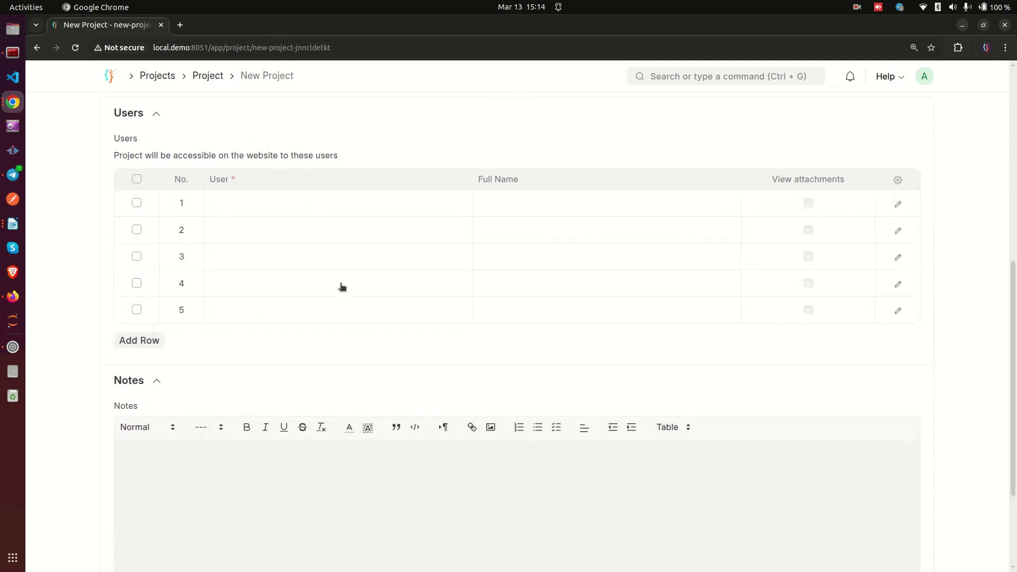
left_click(137, 179)
left_click(132, 339)
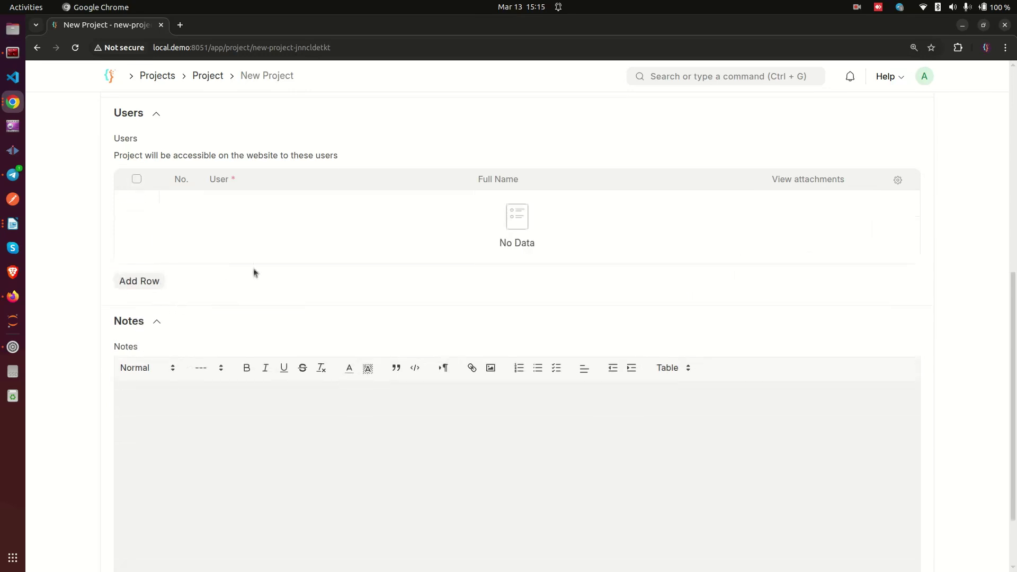
Examine the Notes editor as the place for project remarks, looking back over the main project fields as well.
scroll(253, 273, "down", 3)
left_click_drag(113, 261, 138, 262)
left_click(220, 354)
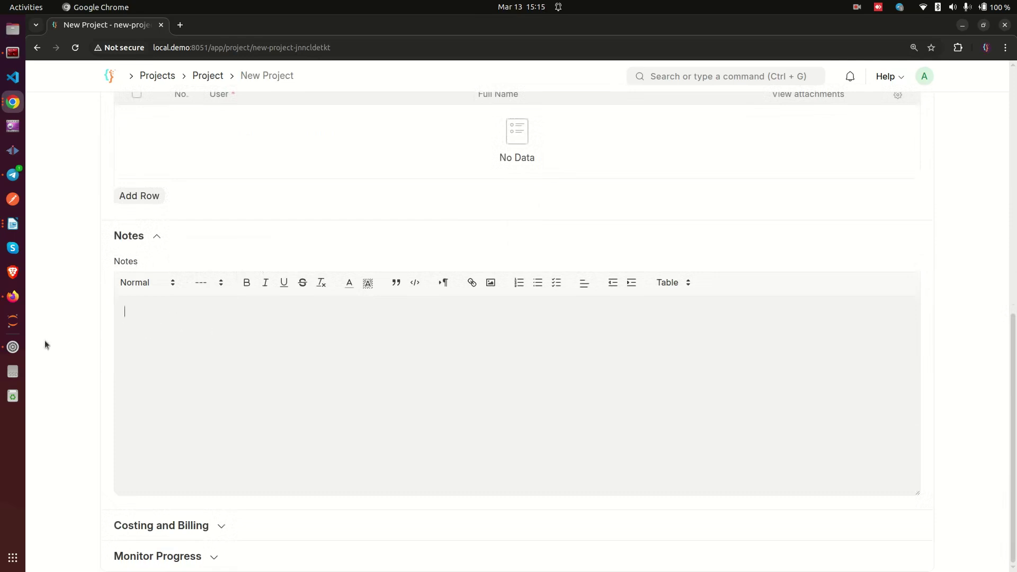
scroll(200, 352, "up", 10)
scroll(472, 227, "up", 3)
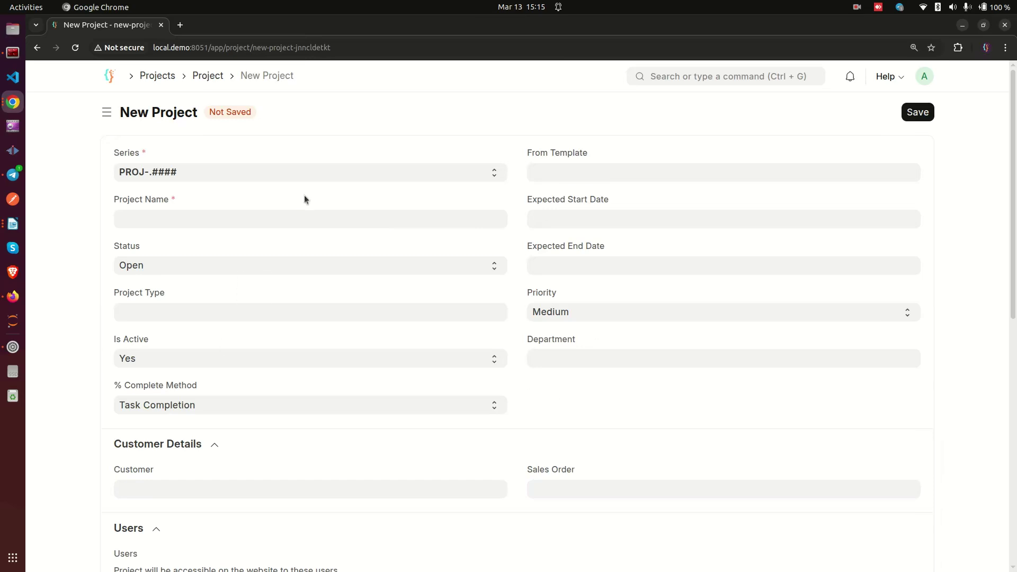
scroll(304, 197, "down", 13)
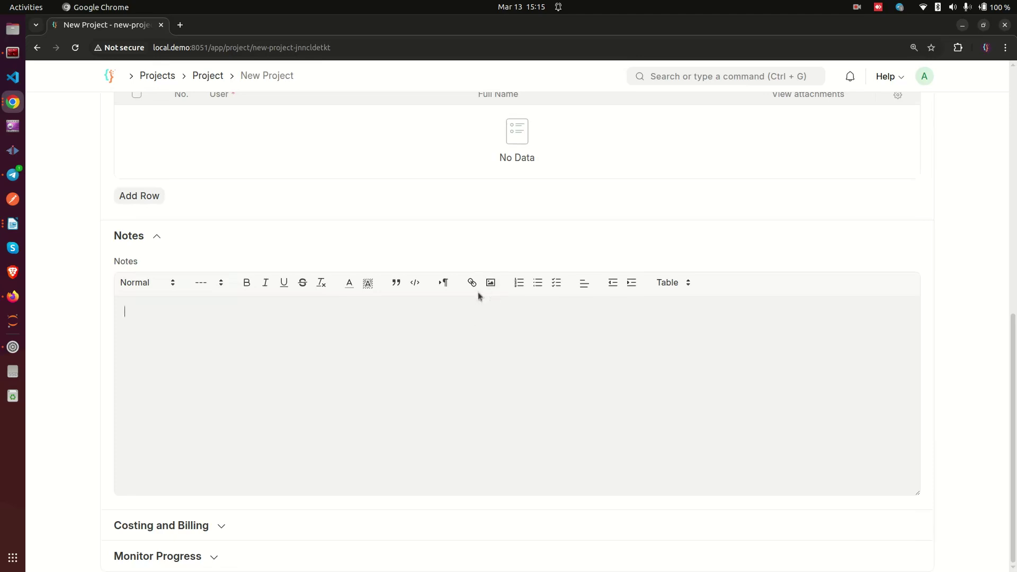
left_click(229, 327)
Expand the Costing and Billing section and review its Company field and the choices for Default Cost Center.
left_click(209, 527)
scroll(329, 397, "down", 2)
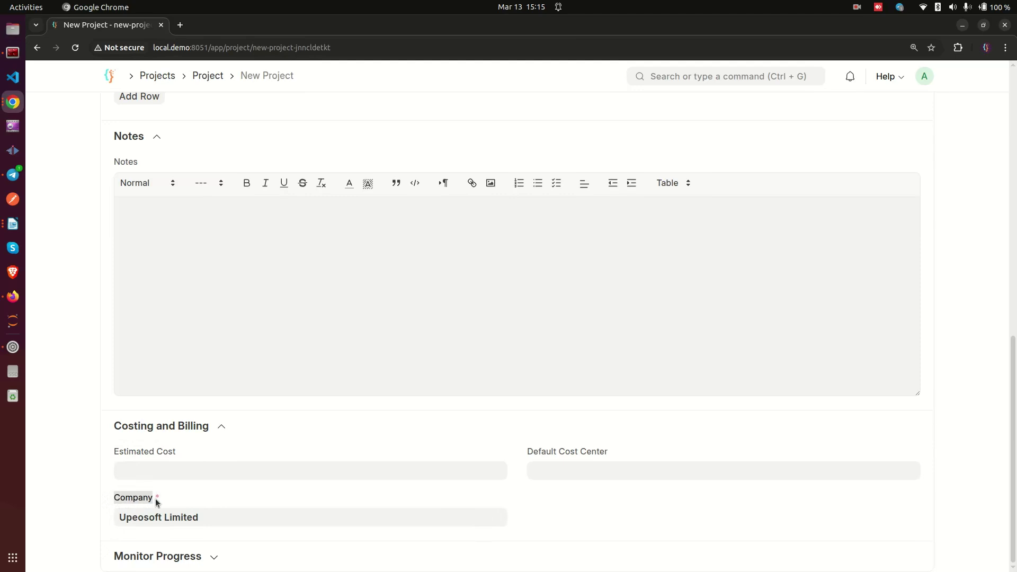
left_click(192, 491)
left_click_drag(526, 454, 602, 454)
left_click(623, 467)
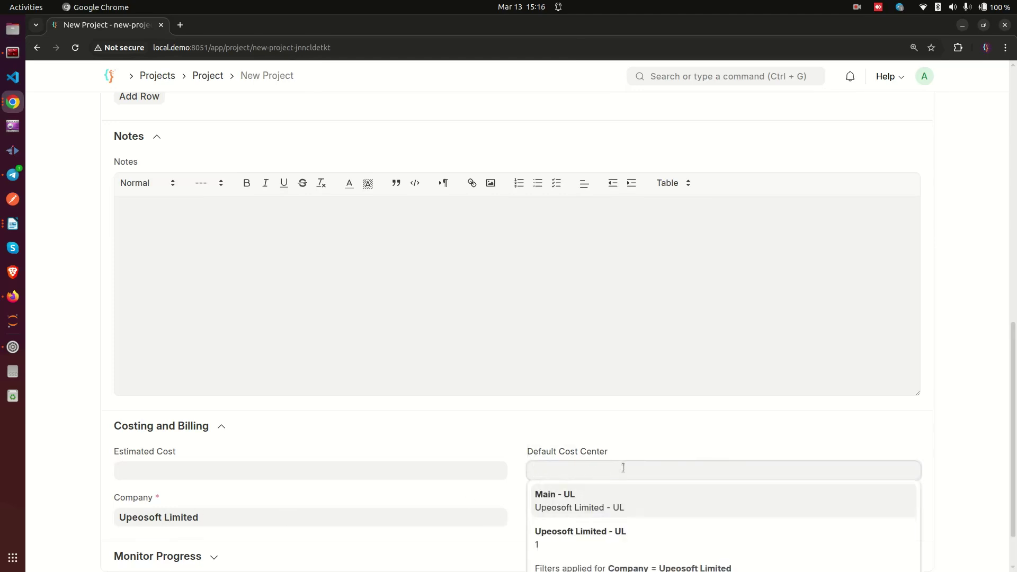
scroll(623, 468, "down", 2)
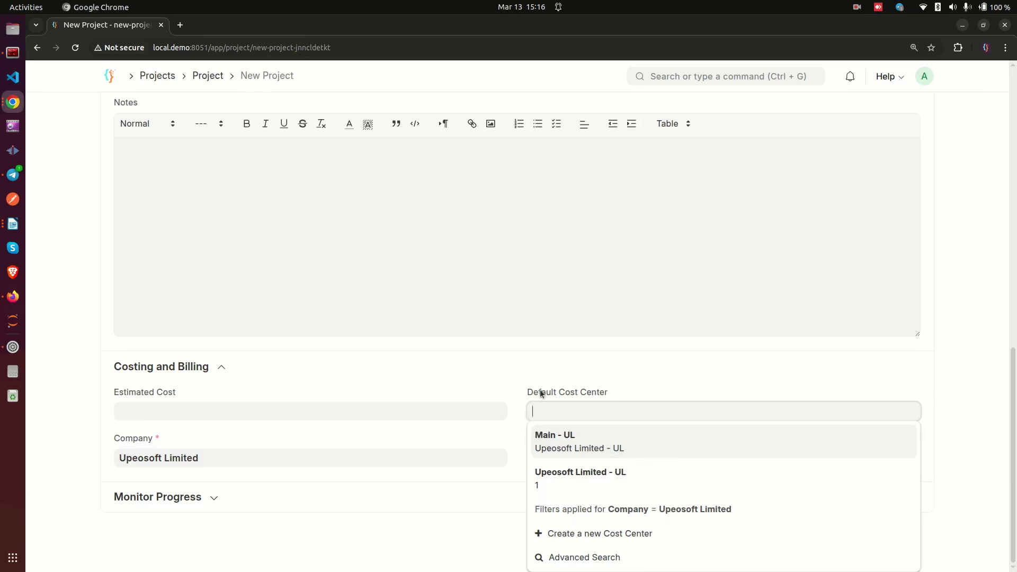
left_click(616, 387)
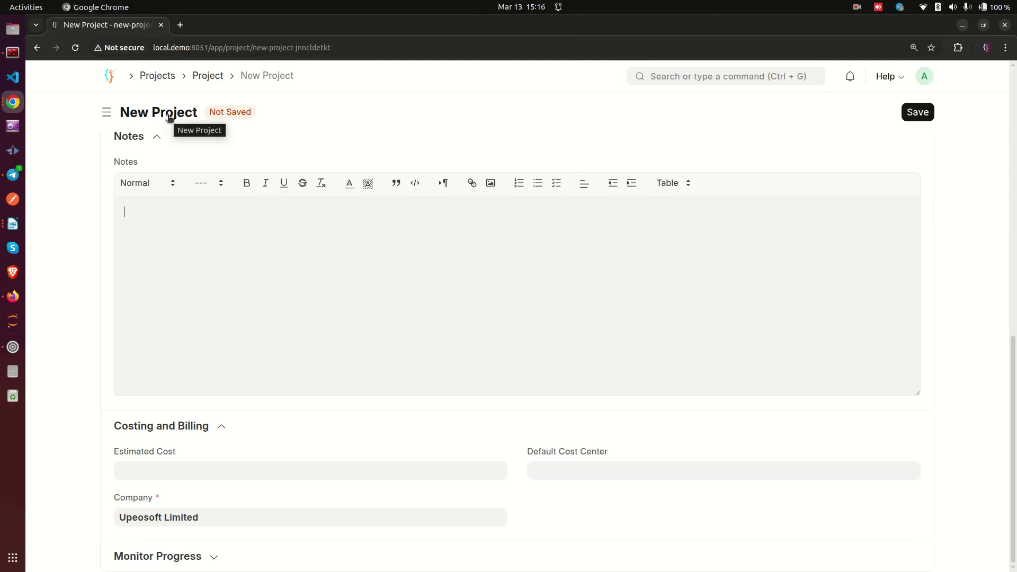
Keep the Costing and Billing section expanded and expand the Monitor Progress section as well.
left_click(512, 430)
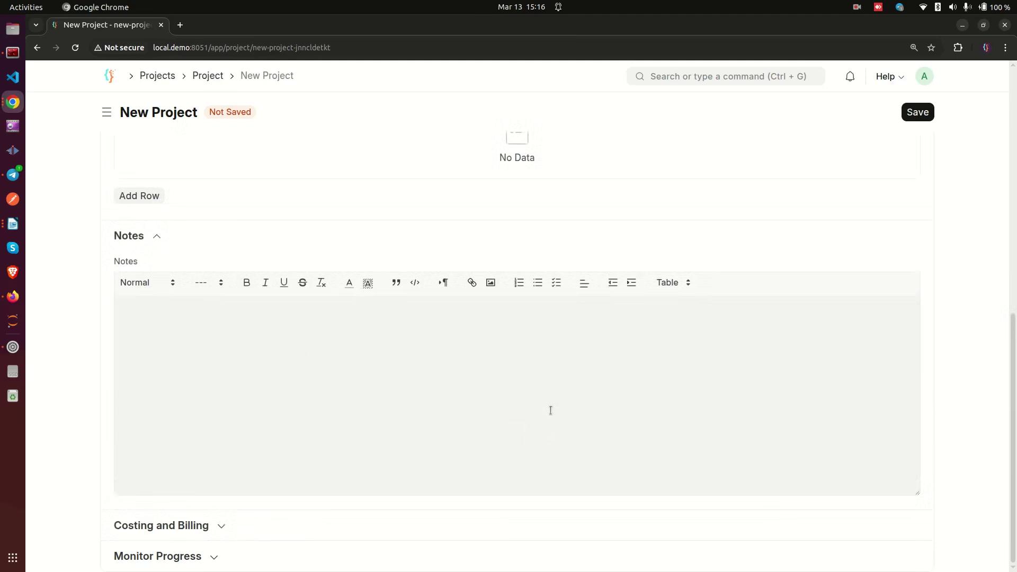
left_click(345, 527)
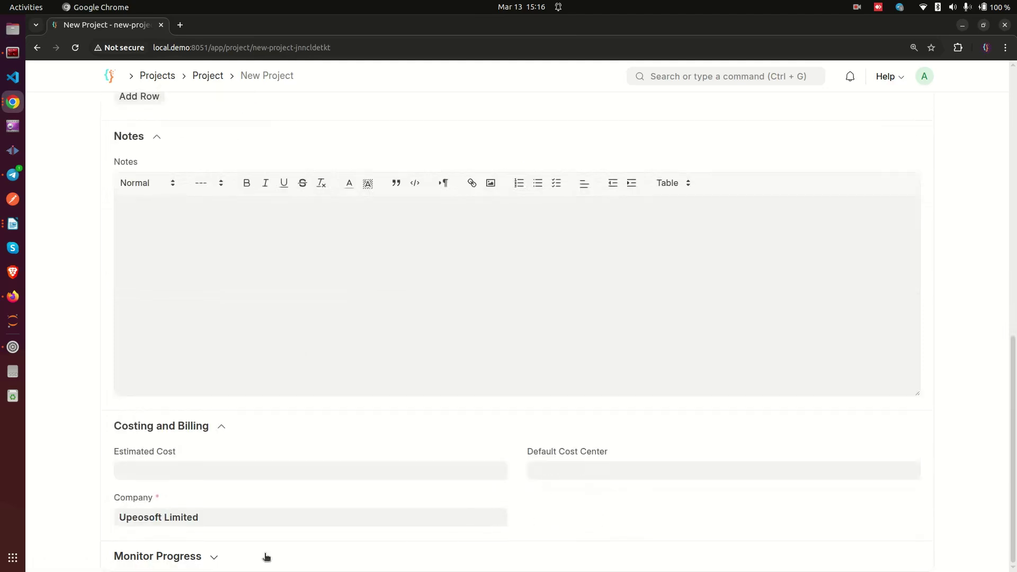
left_click(241, 554)
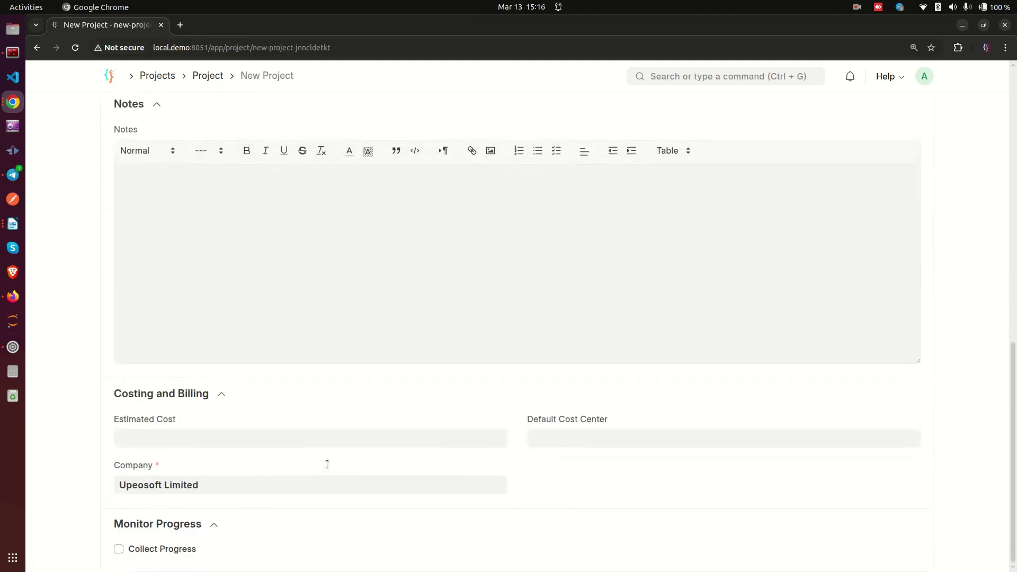
Enable Collect Progress under Monitor Progress and examine the Holiday List field.
left_click(161, 550)
scroll(258, 492, "down", 4)
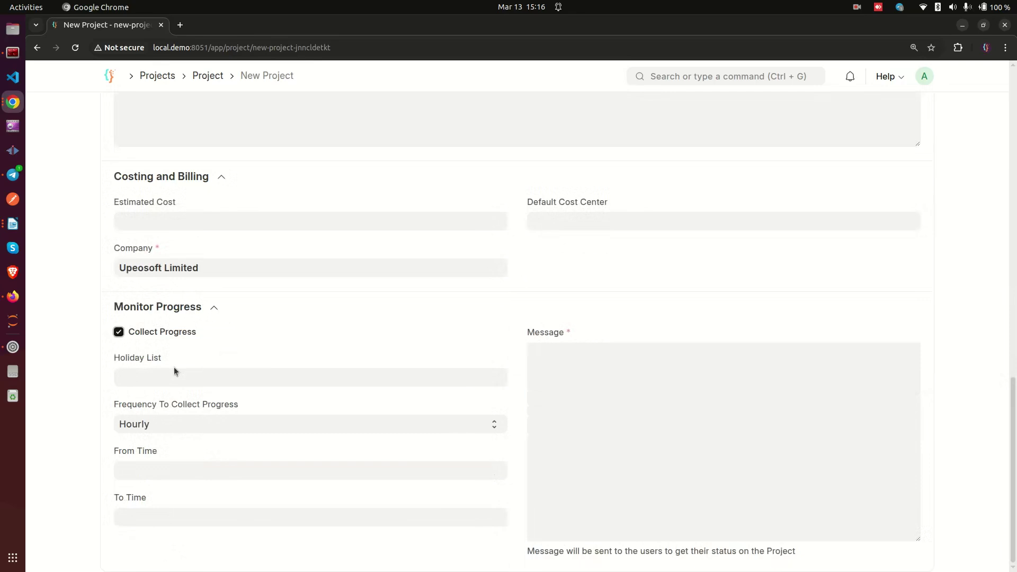
left_click_drag(113, 359, 176, 362)
left_click(169, 359)
left_click(222, 375)
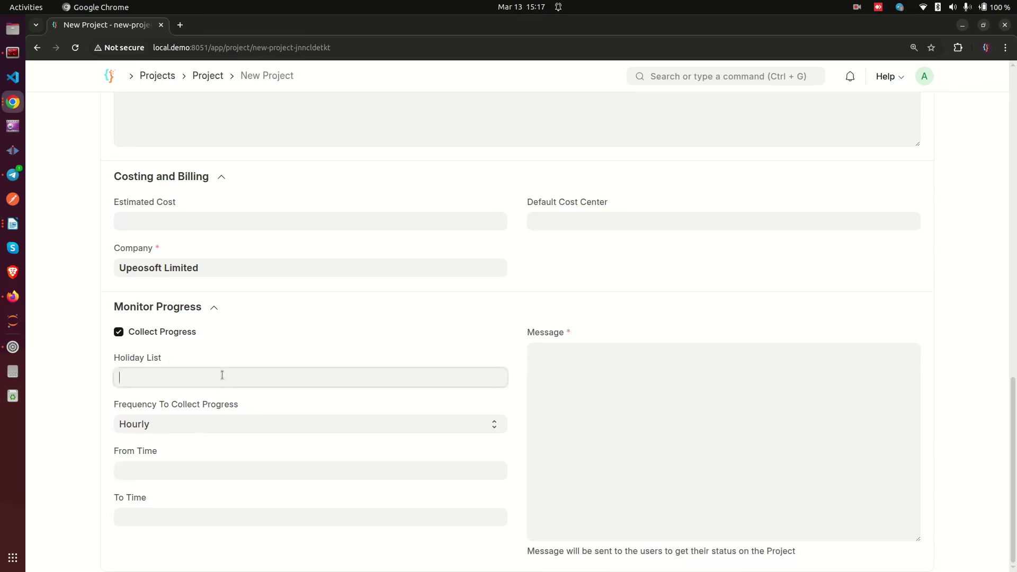
left_click(193, 361)
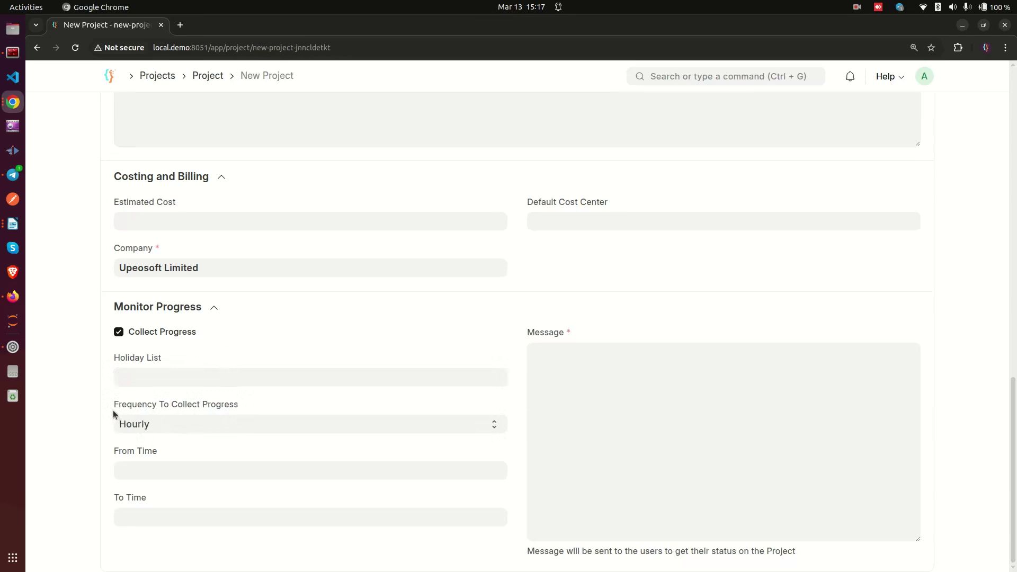
Review the choices for Frequency To Collect Progress and the time pickers of From Time and To Time, leaving them unset.
left_click_drag(112, 407, 256, 399)
left_click(163, 425)
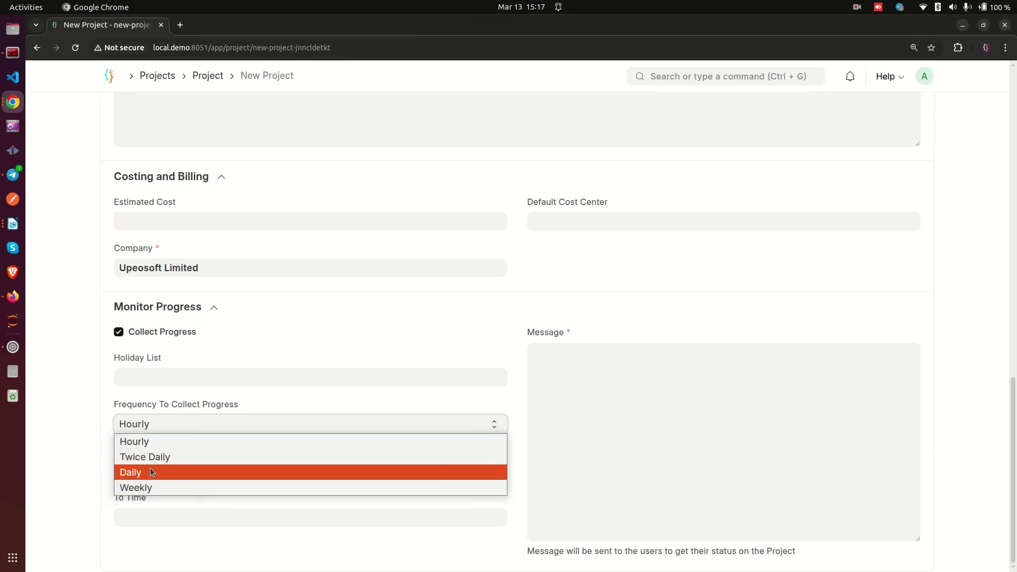
left_click(102, 440)
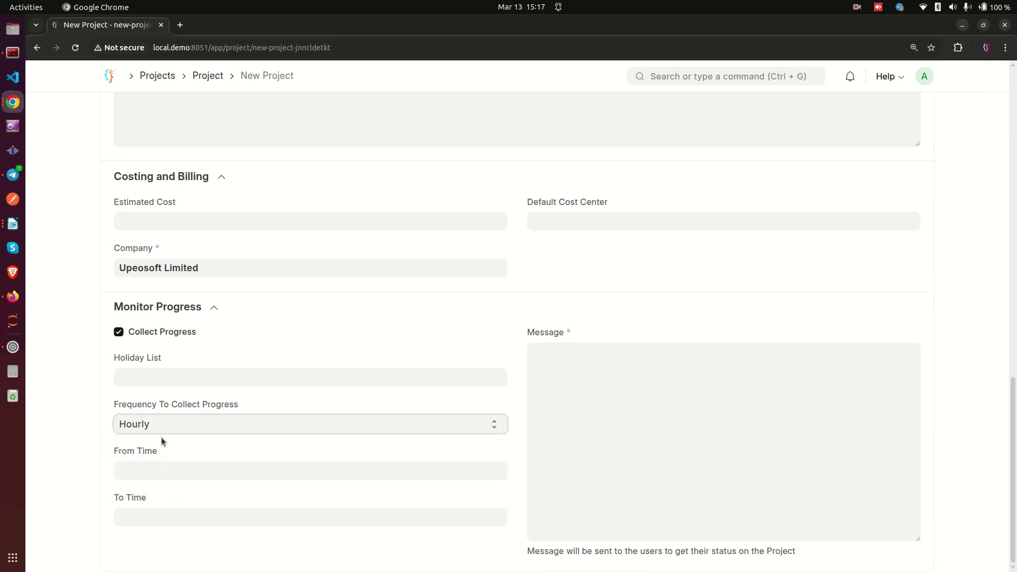
left_click_drag(117, 452, 158, 456)
left_click(162, 473)
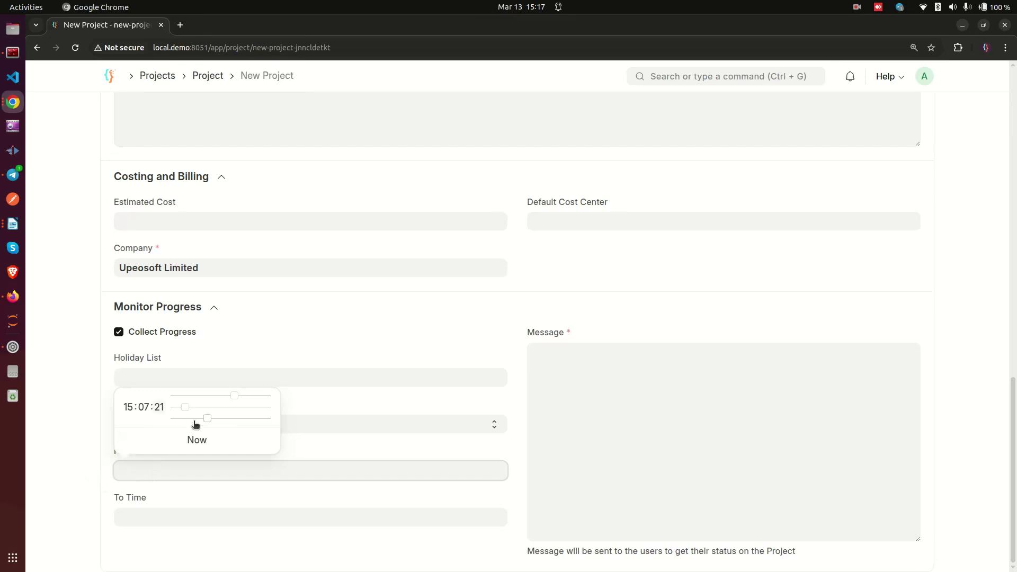
left_click(101, 462)
left_click(129, 514)
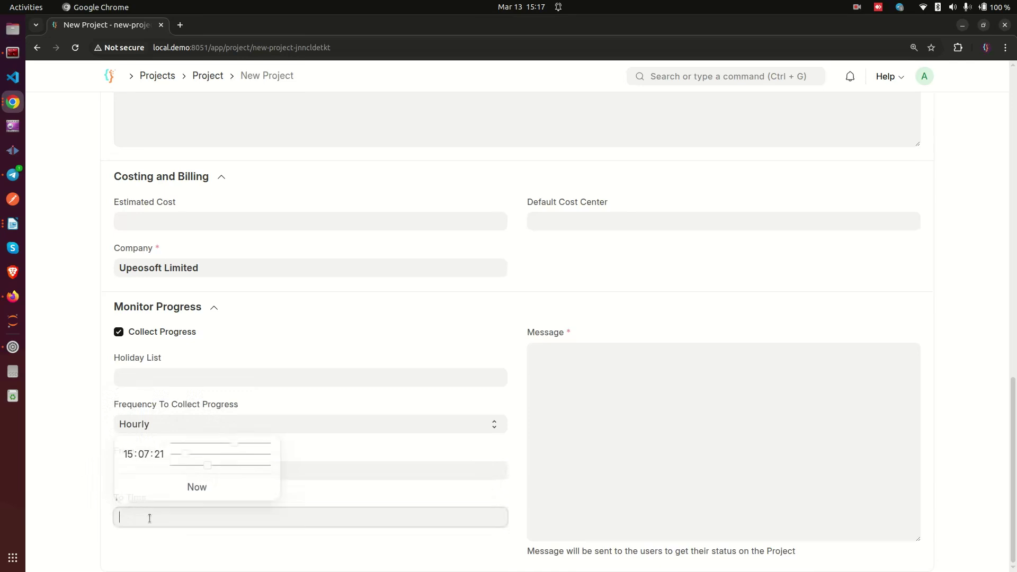
left_click(62, 479)
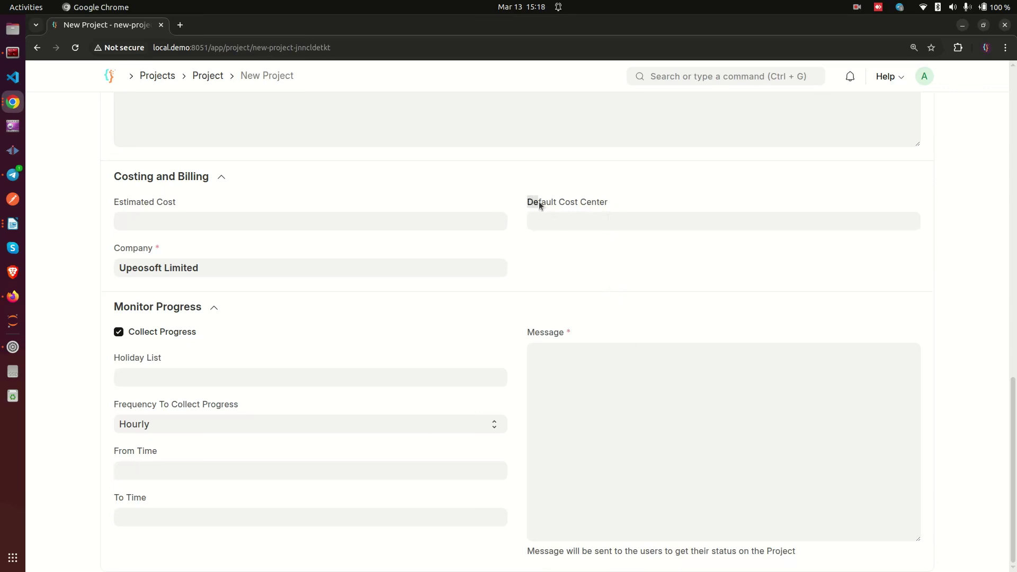
Examine the required Message field and its help text, looking back over the form's Users and Customer Details sections.
left_click(549, 278)
left_click(583, 380)
left_click_drag(528, 552, 786, 560)
left_click(600, 562)
left_click(644, 415)
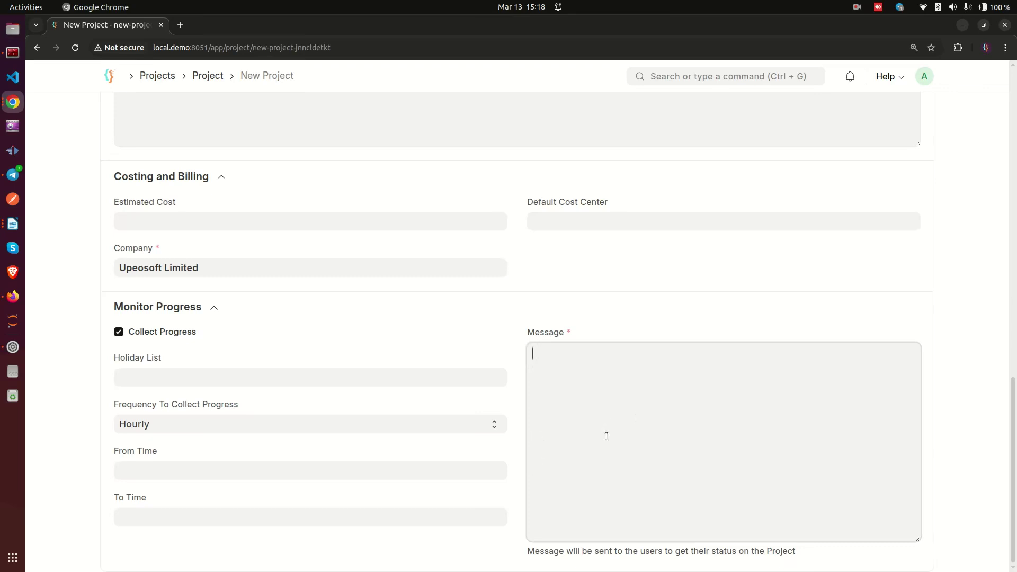
scroll(463, 420, "up", 10)
scroll(463, 421, "up", 2)
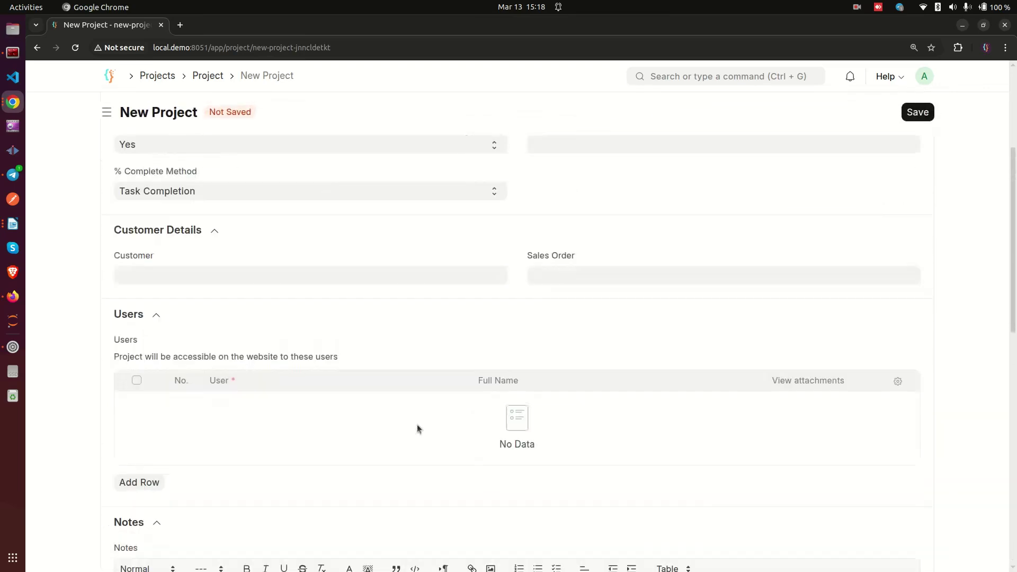
scroll(239, 415, "down", 10)
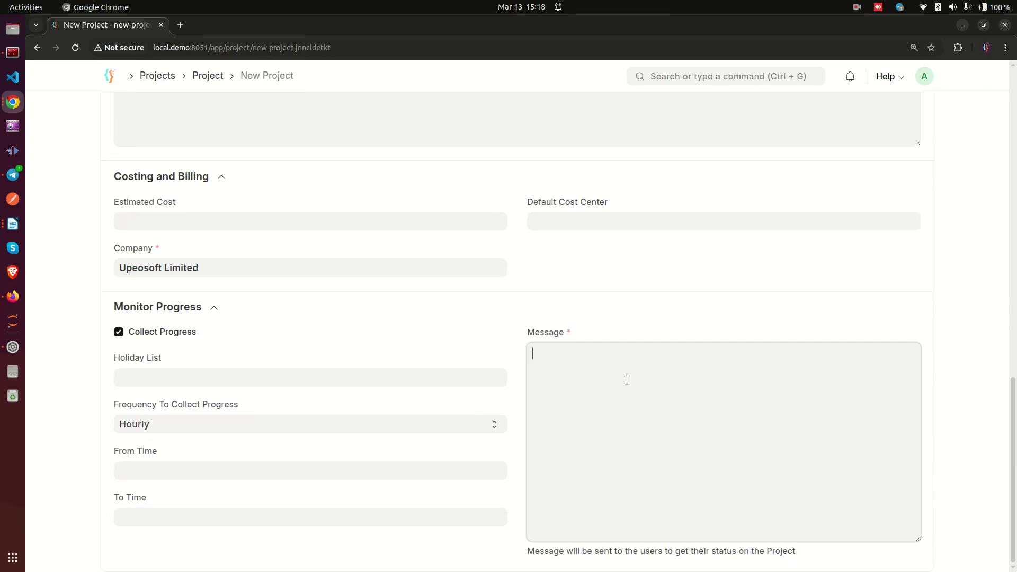
Leave the unsaved project form for the project list, open the Construction of the ABCD Dam project and look through its sections.
scroll(588, 413, "up", 10)
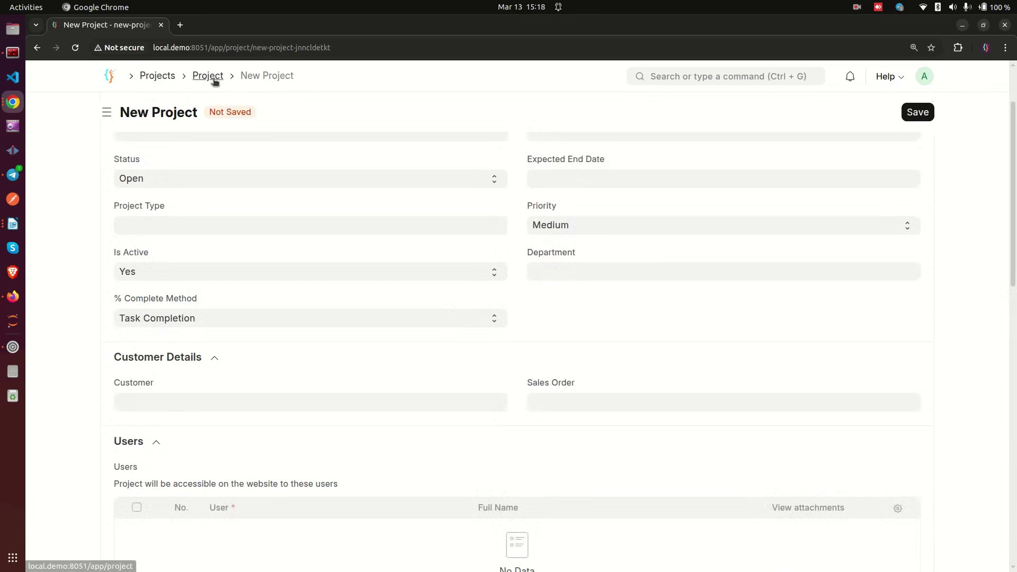
left_click(212, 77)
left_click(328, 238)
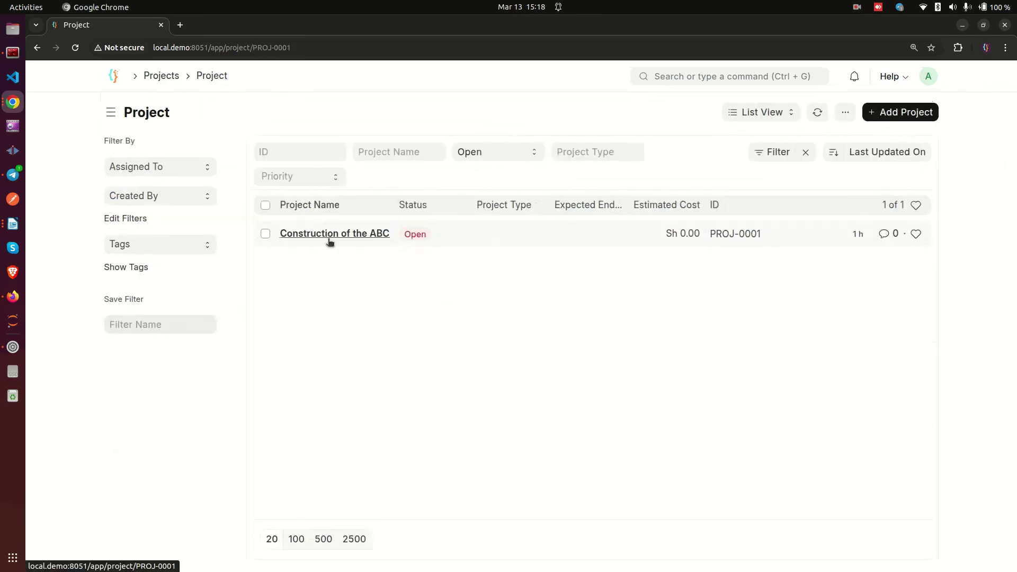
scroll(646, 387, "down", 7)
scroll(644, 395, "up", 7)
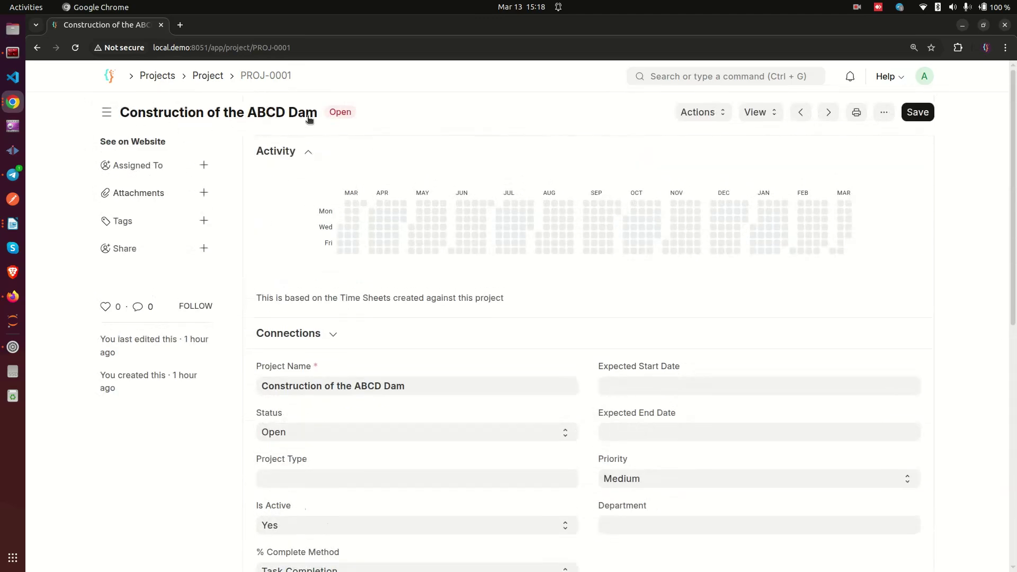
left_click(207, 75)
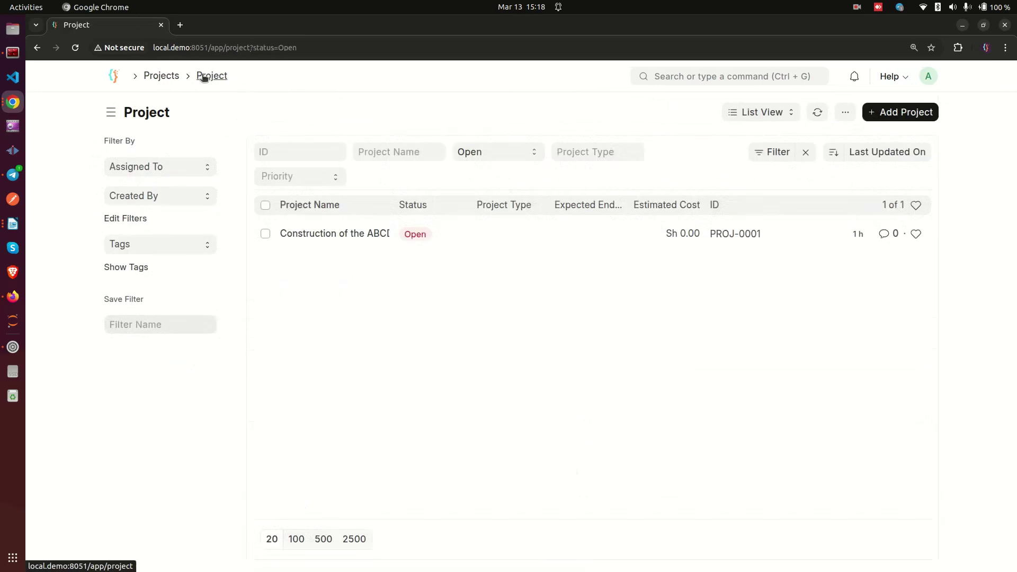
left_click(312, 237)
scroll(477, 290, "down", 10)
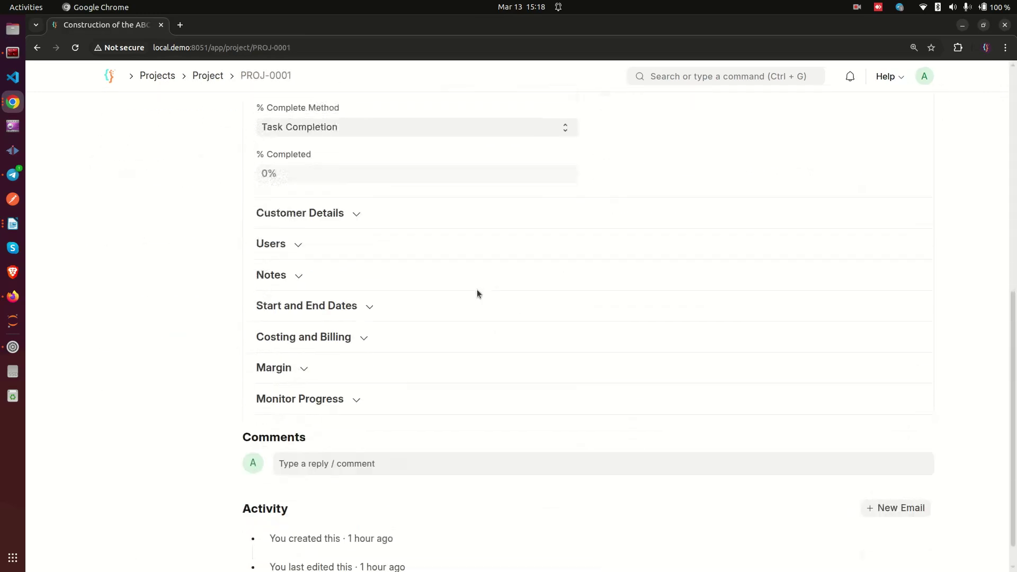
scroll(477, 289, "up", 10)
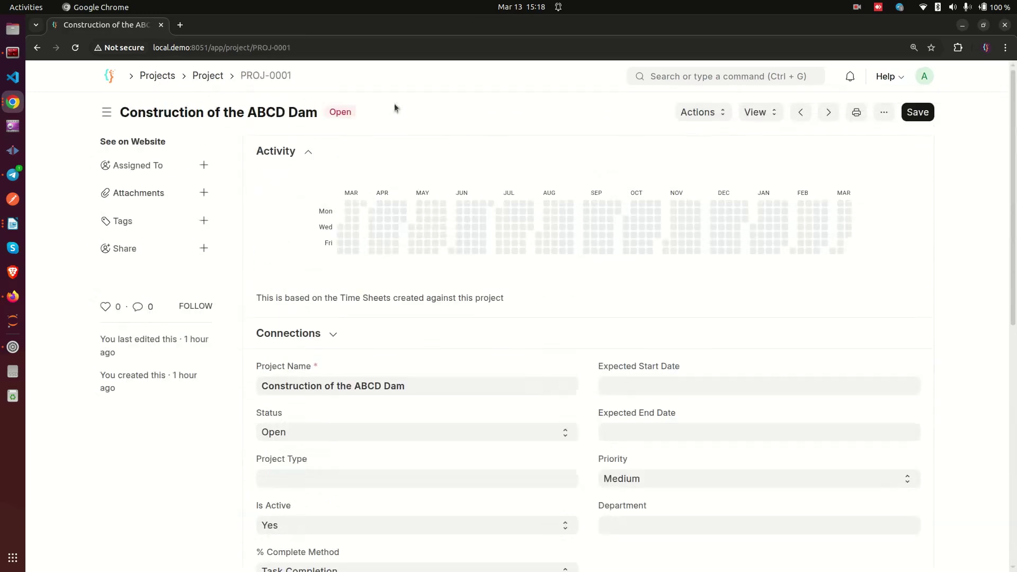
Duplicate the ABCD Dam project, name the copy Construction of the XYZ Dam and save it.
left_click(884, 113)
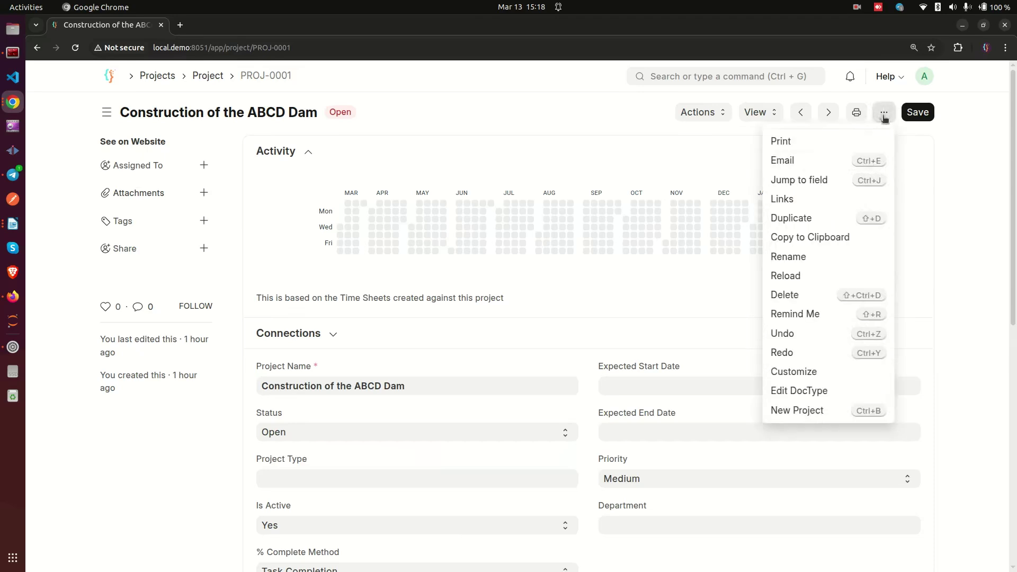
left_click(799, 219)
left_click(231, 219)
type("XY")
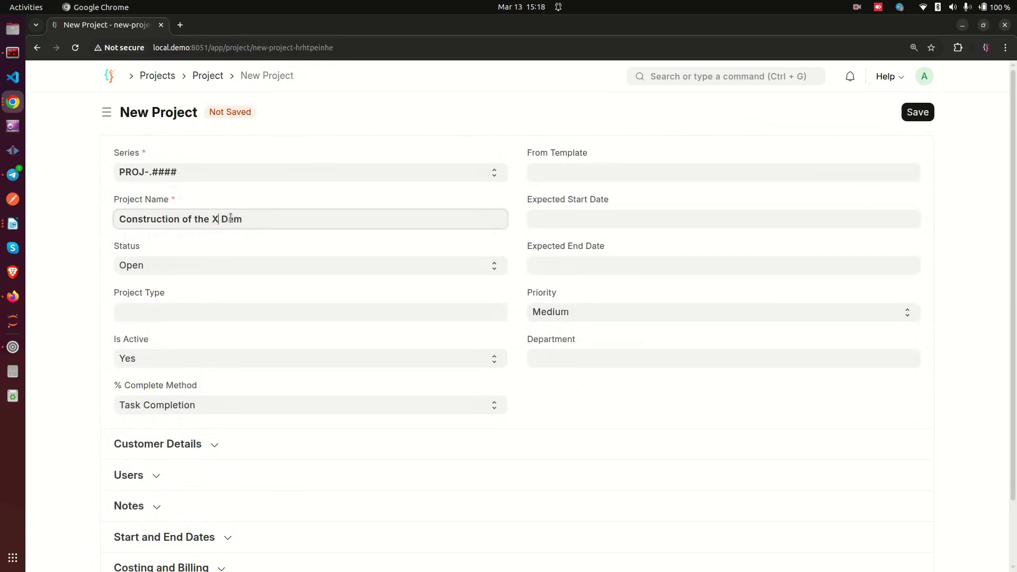
type("Z")
left_click(926, 112)
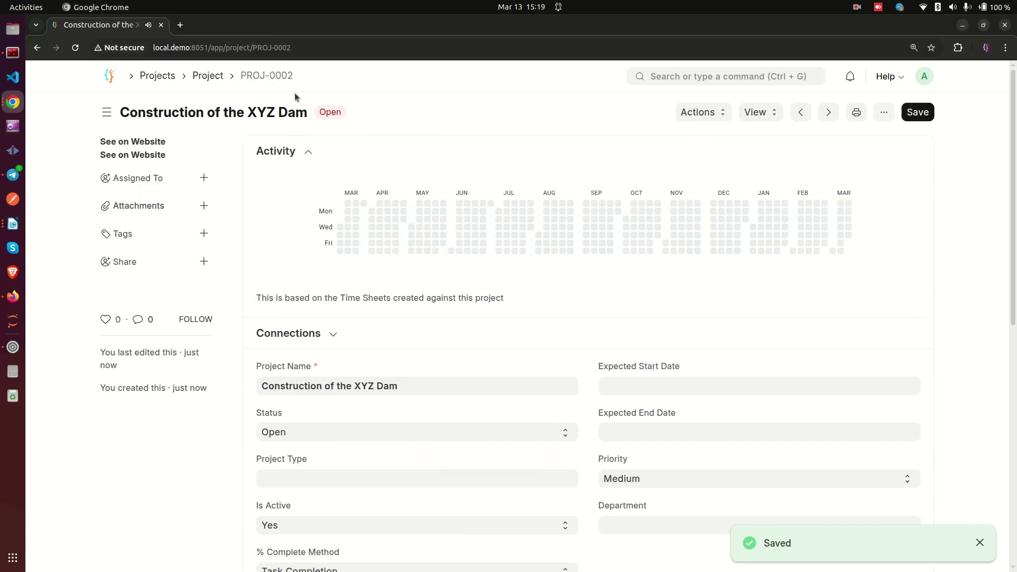
Search for budget, open the Budget list and start a new budget.
left_click(13, 224)
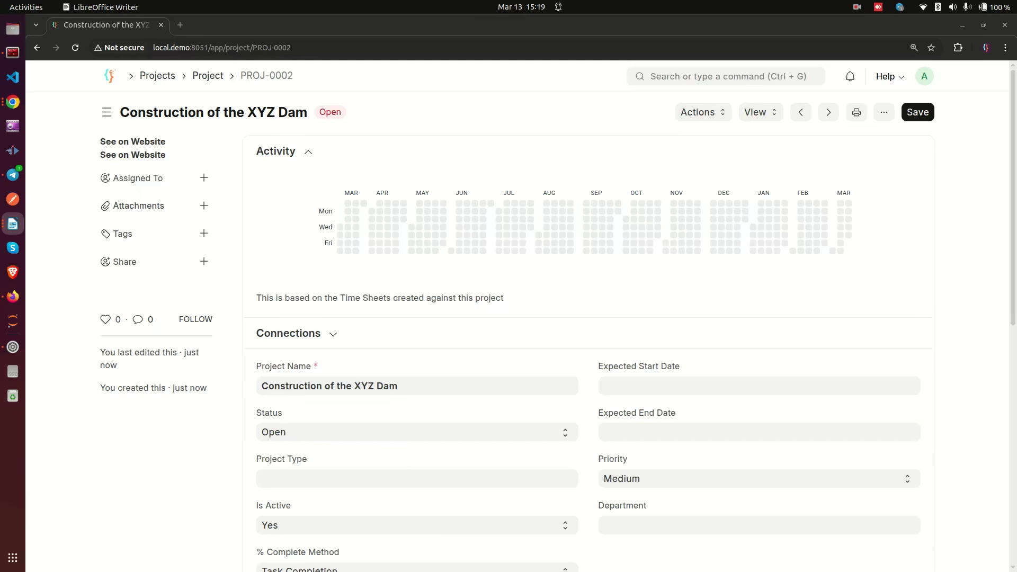
left_click(687, 77)
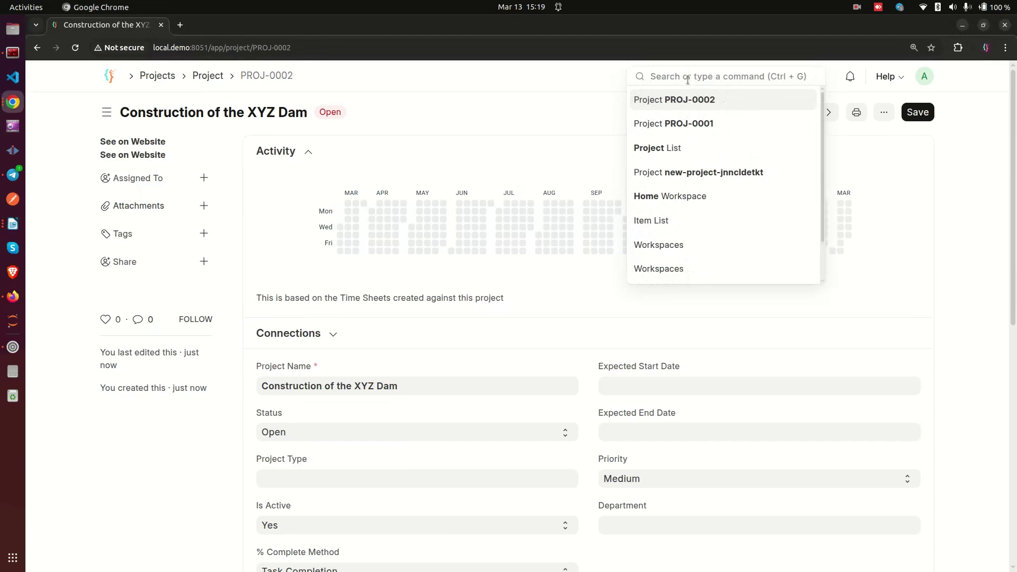
type("budget")
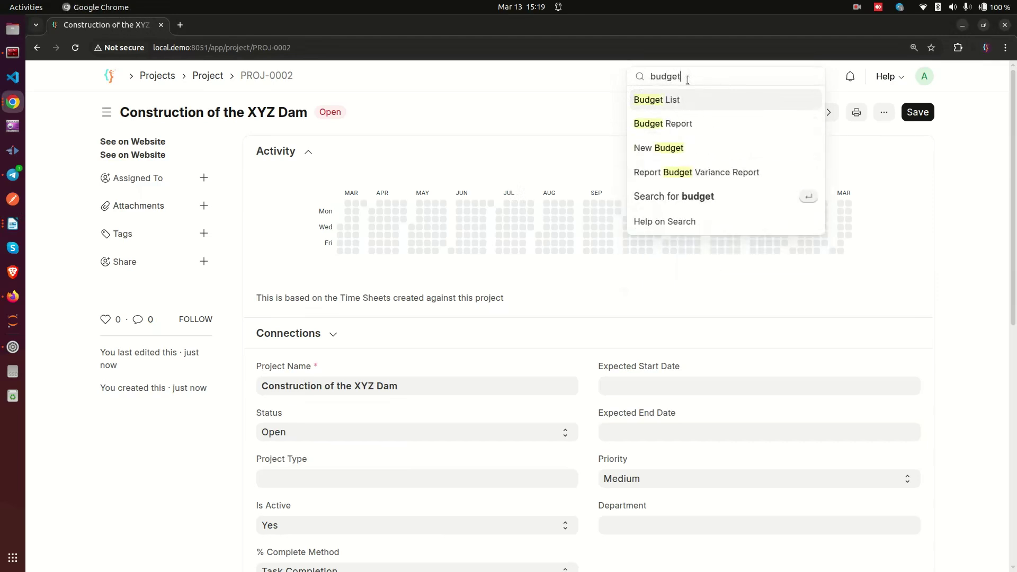
left_click(662, 98)
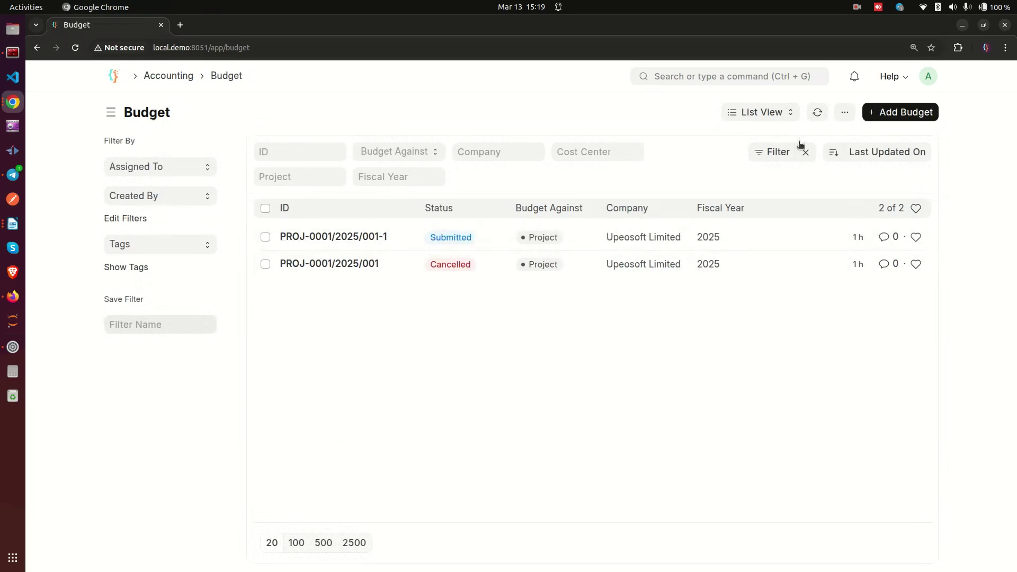
left_click(912, 113)
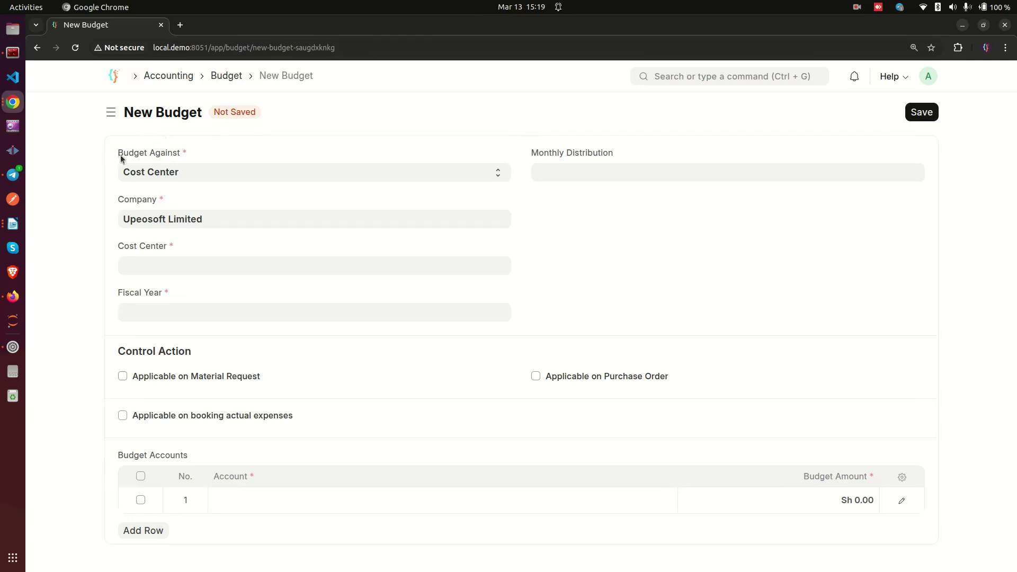
Set Budget Against to Project and select PROJ-0002, Construction of the XYZ Dam, as the budget's project.
left_click_drag(122, 159, 184, 159)
left_click(183, 156)
left_click(160, 173)
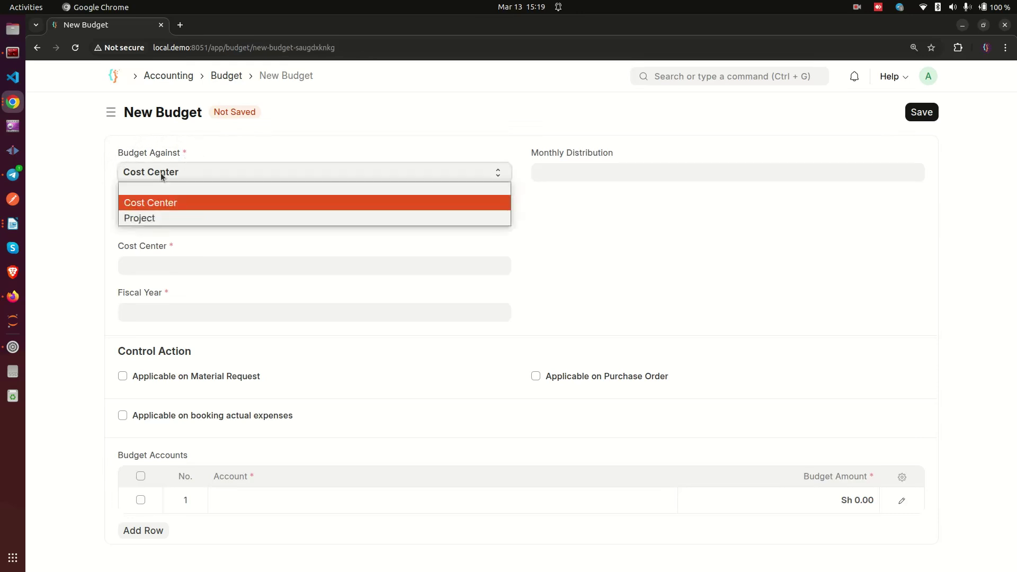
left_click(154, 217)
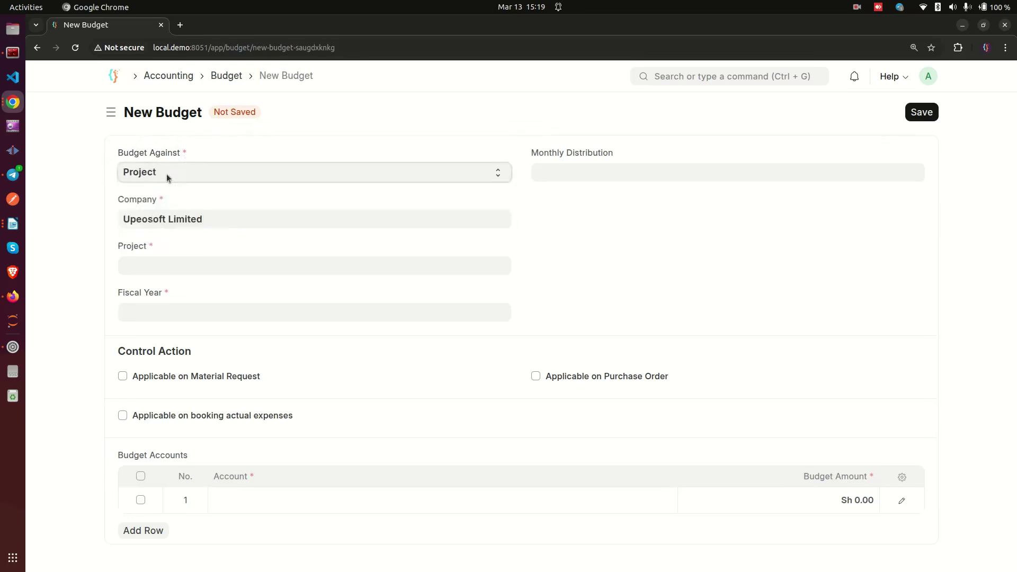
left_click_drag(116, 246, 153, 250)
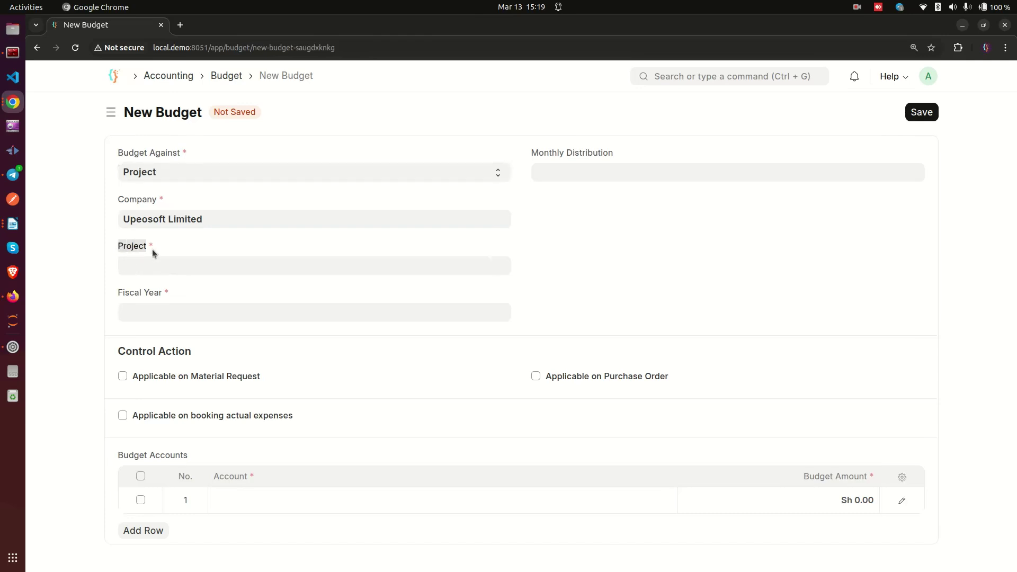
left_click(145, 259)
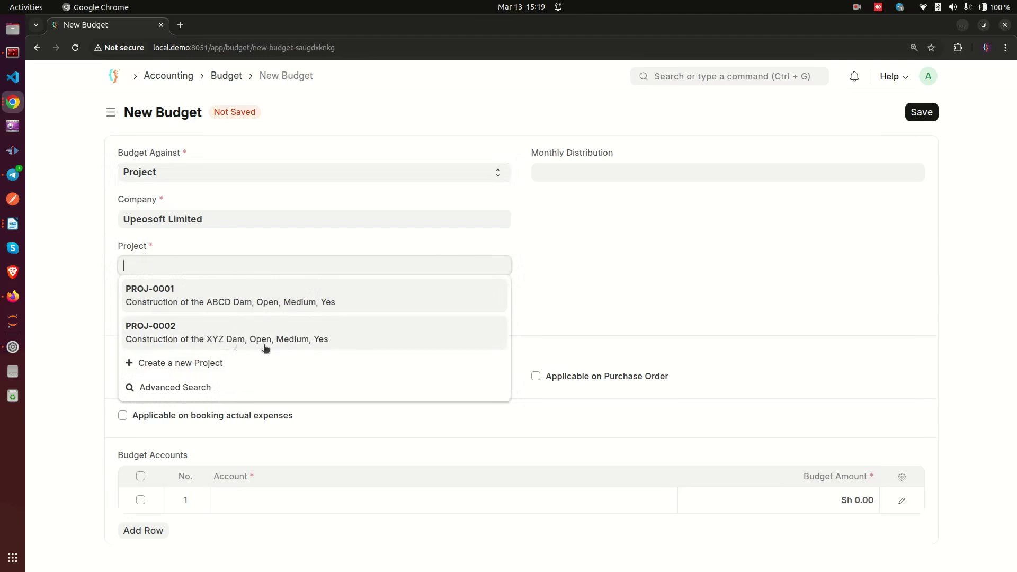
left_click(216, 339)
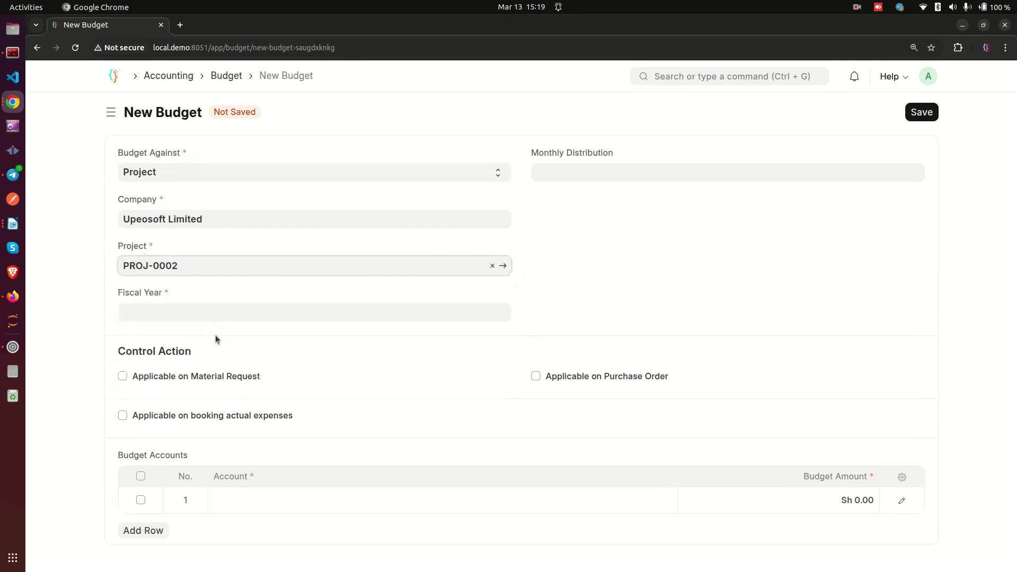
Check the budget's Company field and set the Fiscal Year to 2025.
left_click_drag(116, 196, 163, 200)
left_click(178, 201)
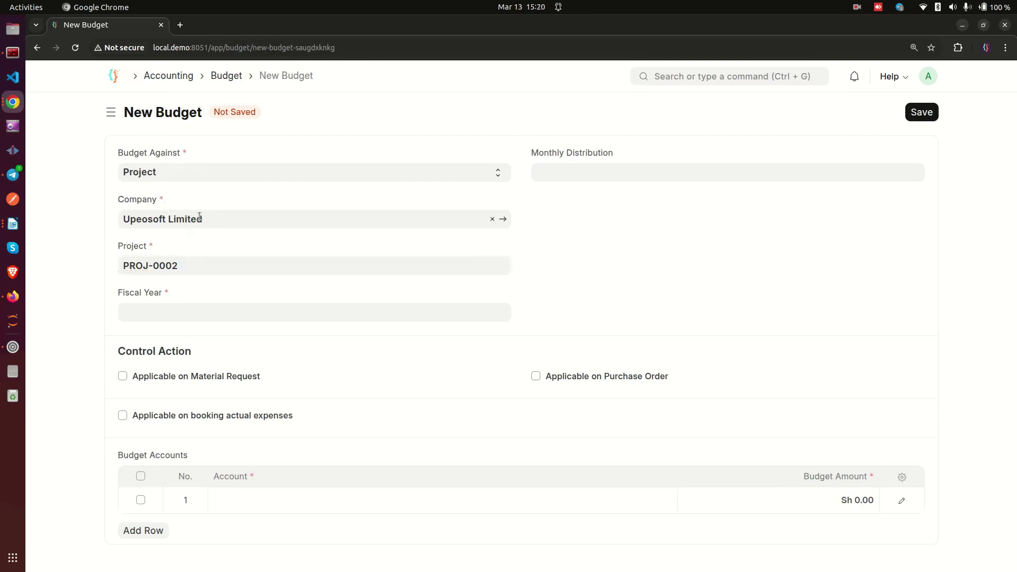
left_click_drag(119, 199, 156, 202)
left_click(175, 198)
left_click(143, 305)
left_click(145, 334)
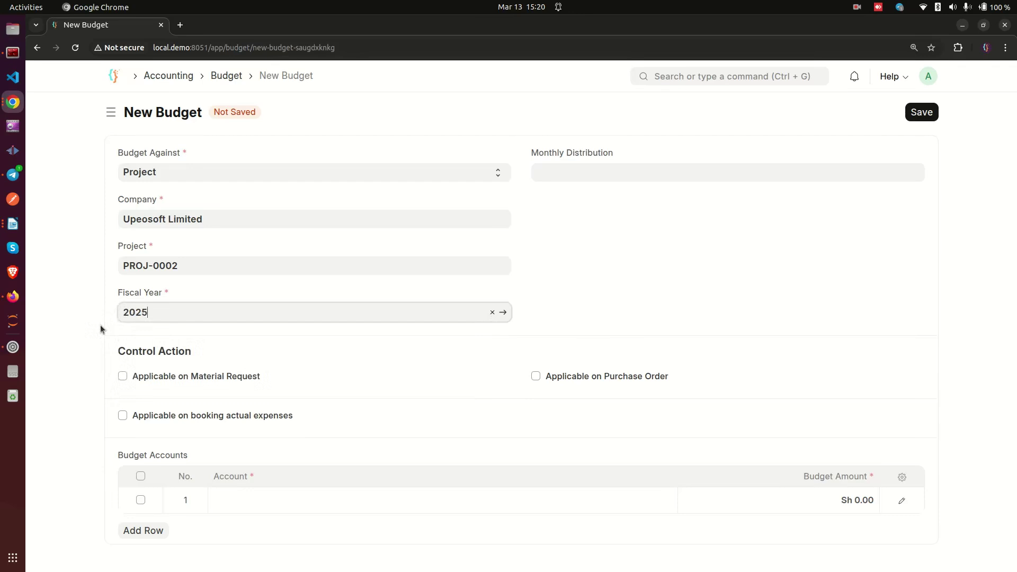
left_click(117, 290)
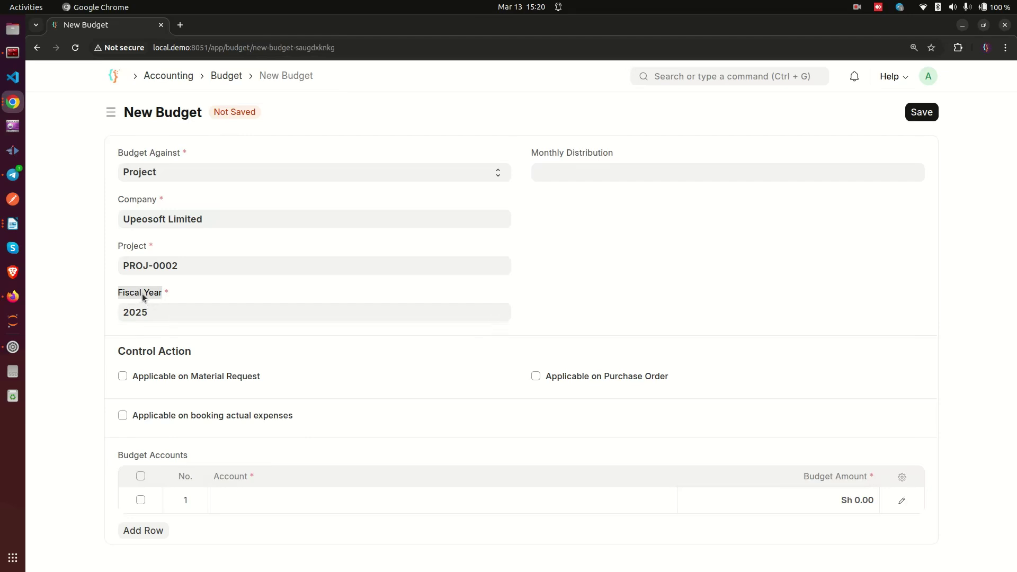
left_click(97, 325)
Examine the Monthly Distribution field of the new budget, leaving it empty.
left_click_drag(532, 154, 646, 166)
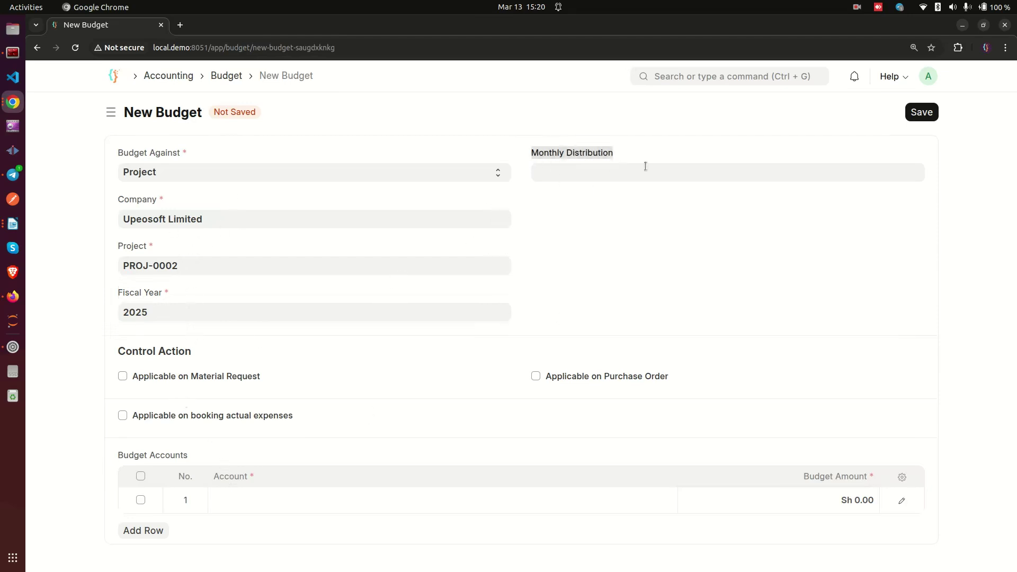
left_click(584, 195)
left_click_drag(533, 154, 611, 155)
left_click(637, 153)
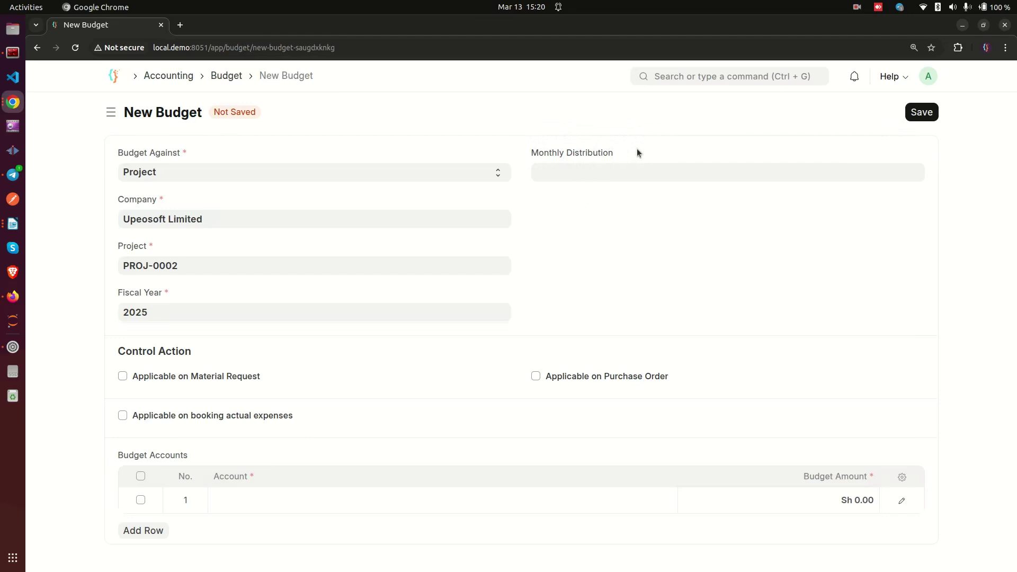
Create a new Monthly Distribution from the budget's Monthly Distribution field and review its name field and monthly percentage allocations.
left_click(618, 170)
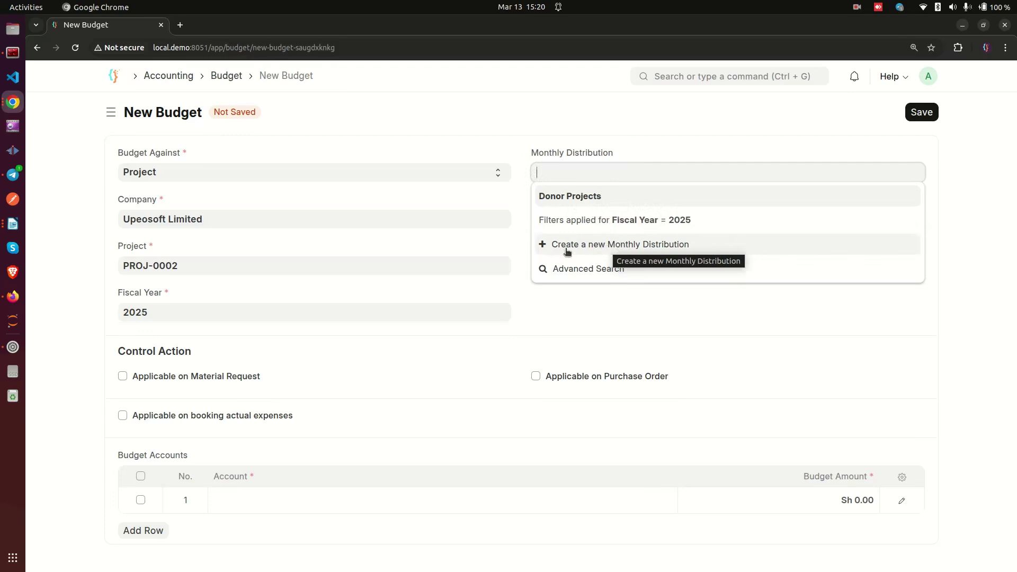
left_click(670, 250)
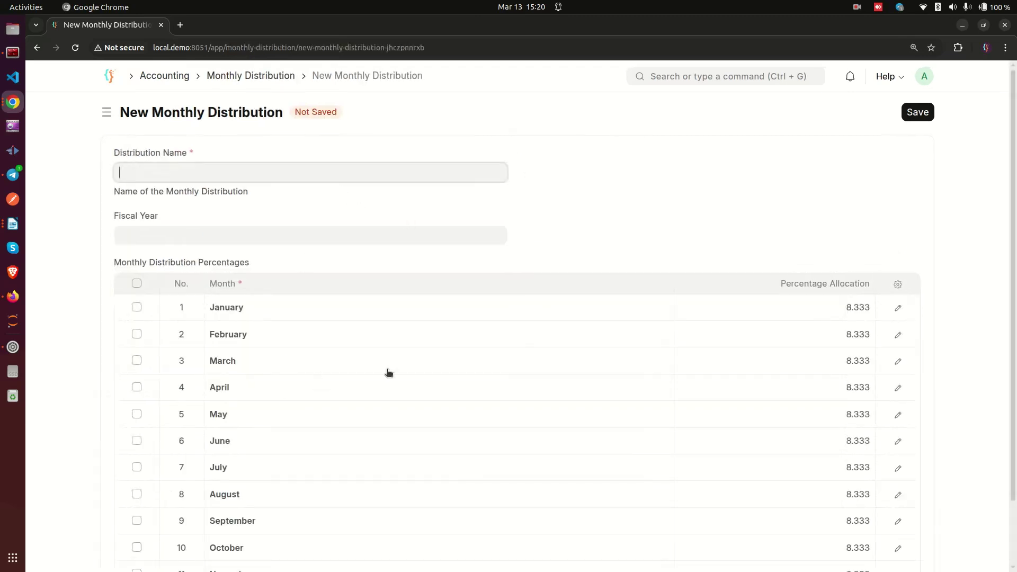
scroll(388, 372, "down", 2)
scroll(386, 371, "up", 3)
left_click_drag(121, 155, 284, 194)
left_click(284, 193)
scroll(284, 194, "down", 3)
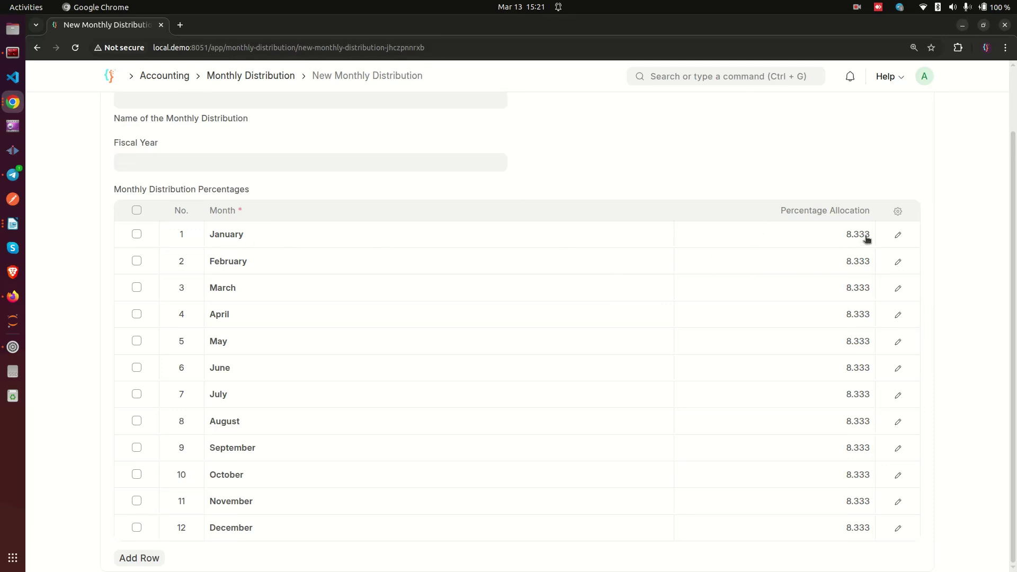
left_click(13, 102)
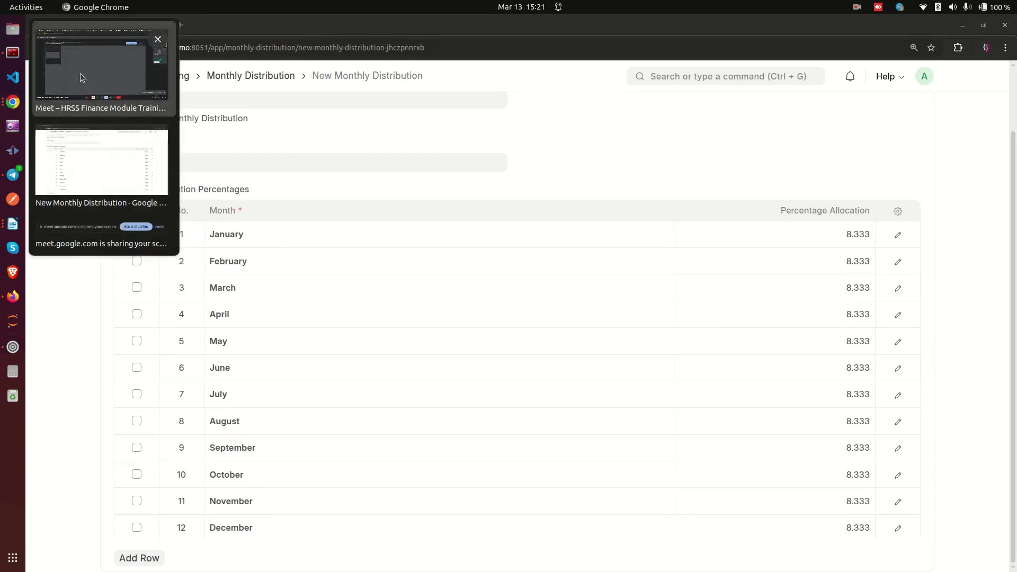
left_click(73, 174)
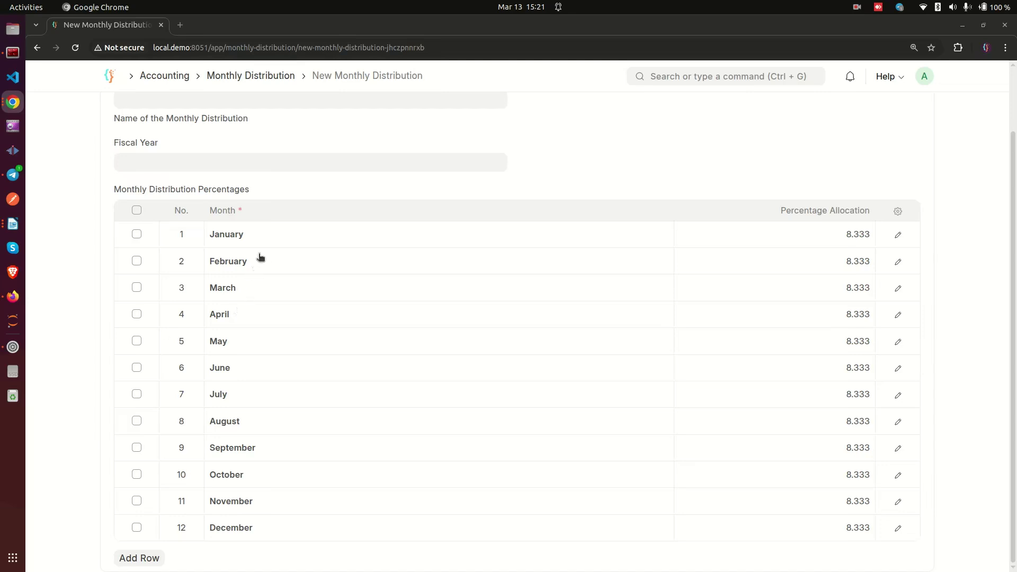
Delete the July through December rows from the Monthly Distribution Percentages table.
left_click(137, 394)
left_click(136, 420)
left_click(137, 448)
left_click(136, 474)
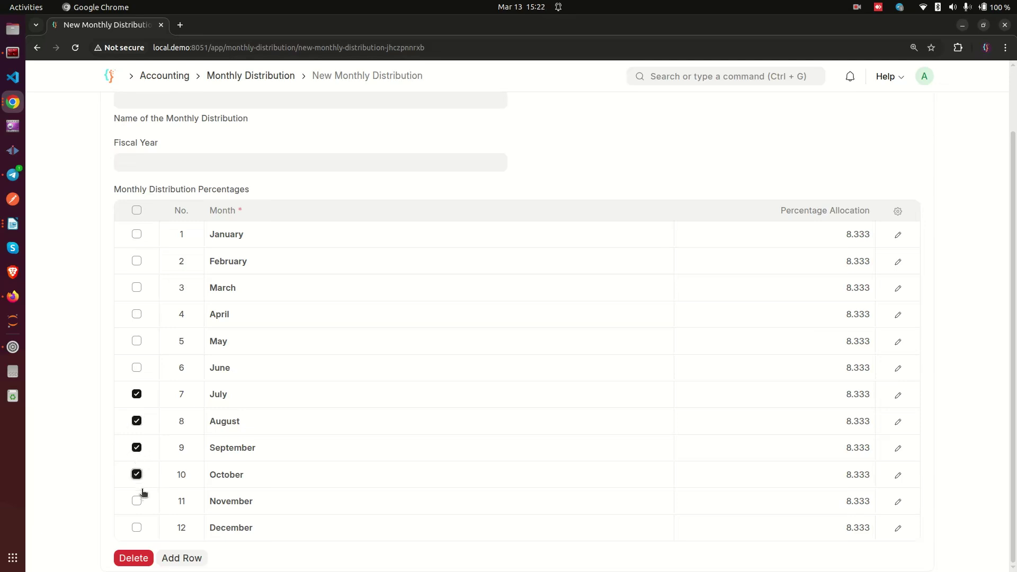
left_click(136, 501)
left_click(137, 528)
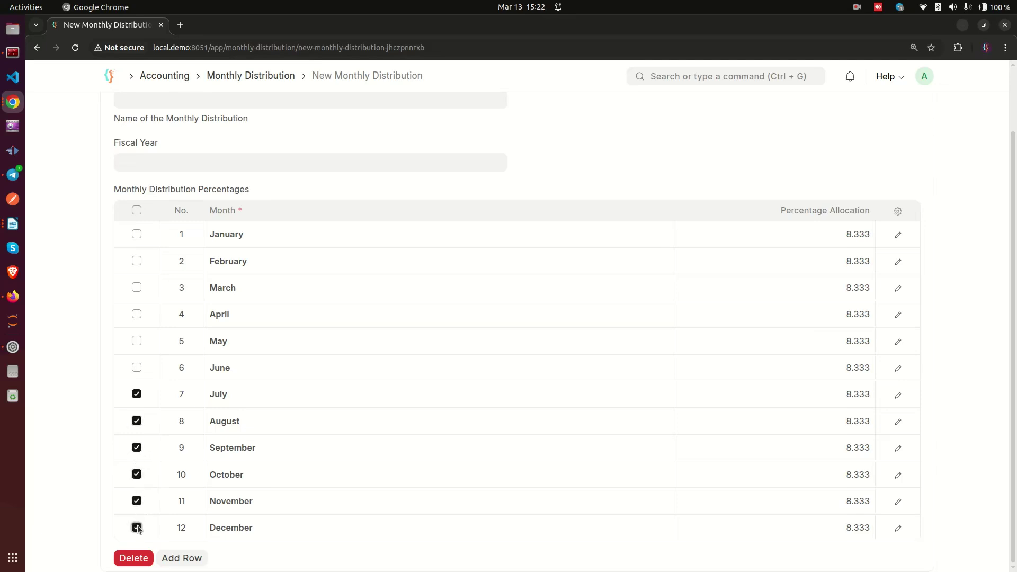
left_click(134, 558)
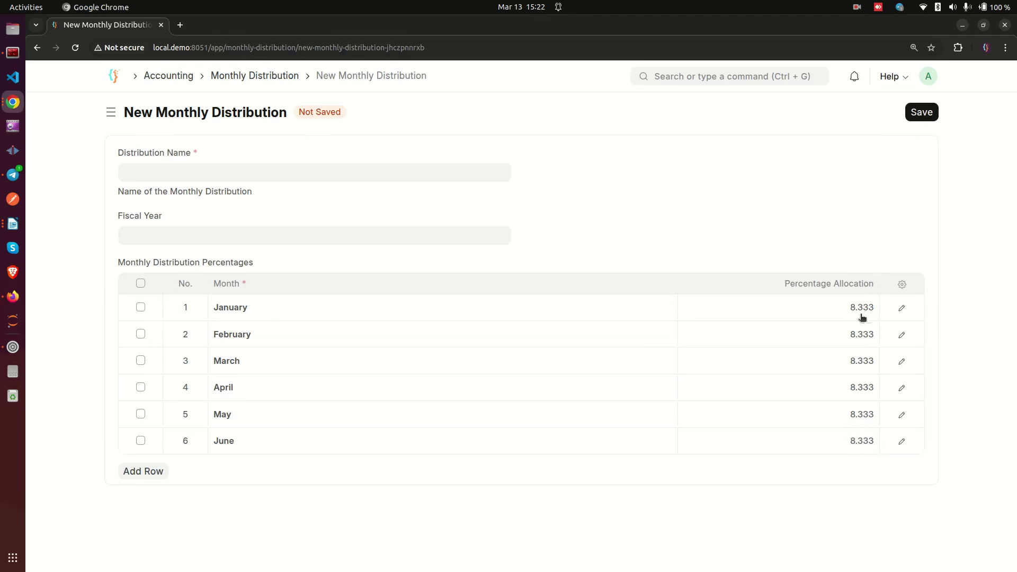
Set the percentage allocations to 20 for January, 10 for February and 30 for March.
left_click(846, 307)
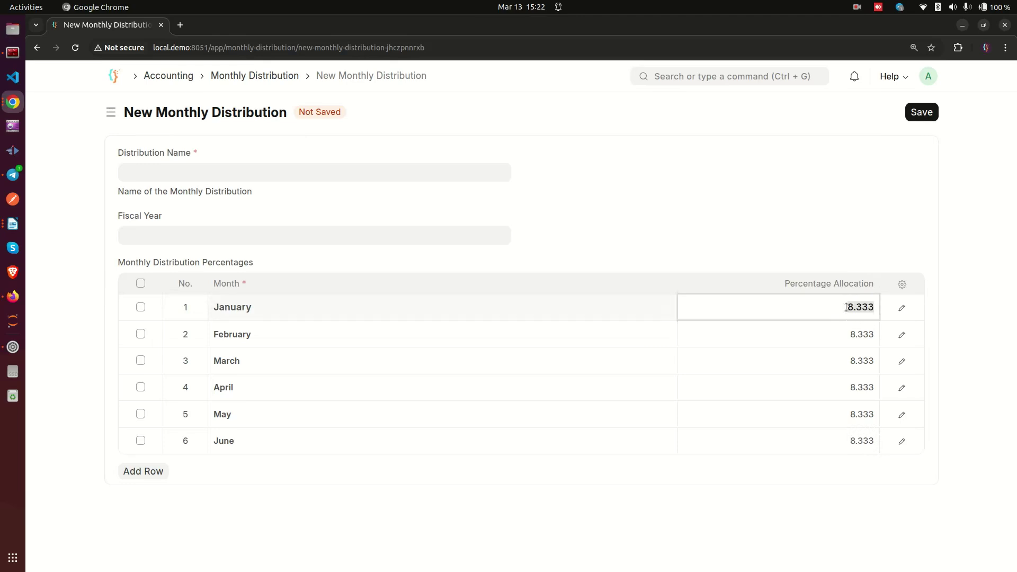
type("20")
left_click(831, 344)
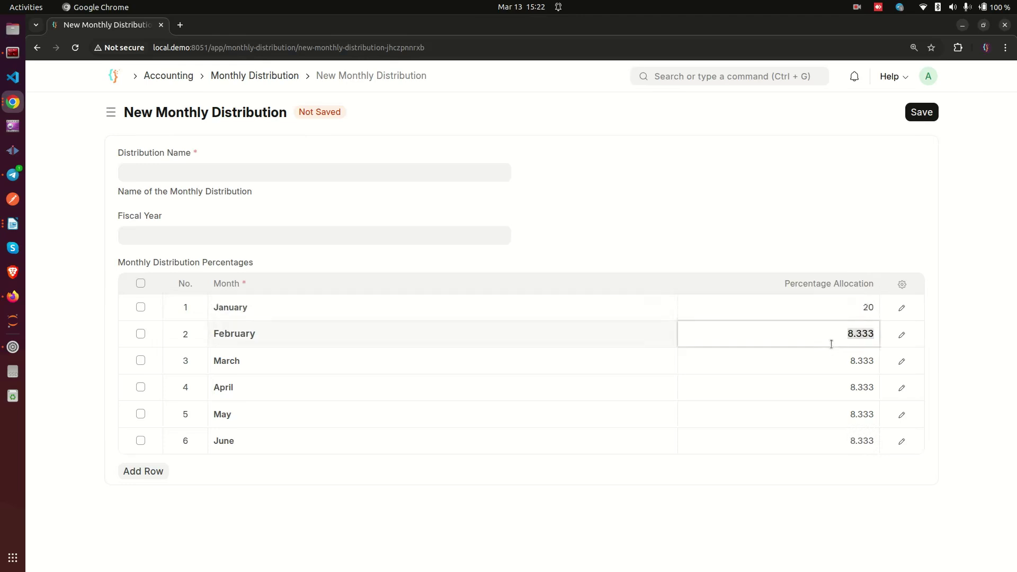
type("10")
left_click(827, 364)
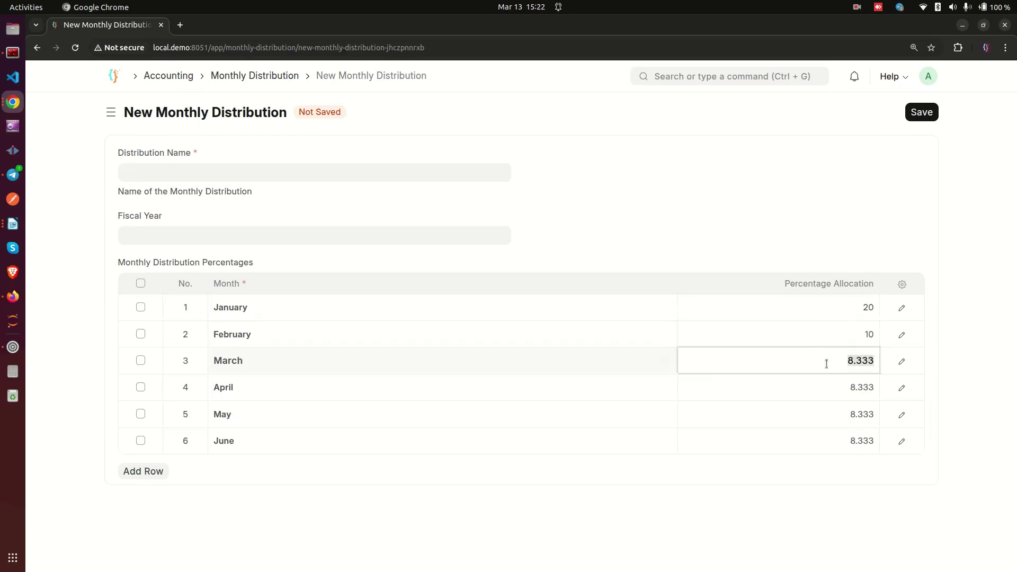
type("30")
Set the percentage allocations to 20 for April, 20 for May and 10 for June.
left_click(801, 389)
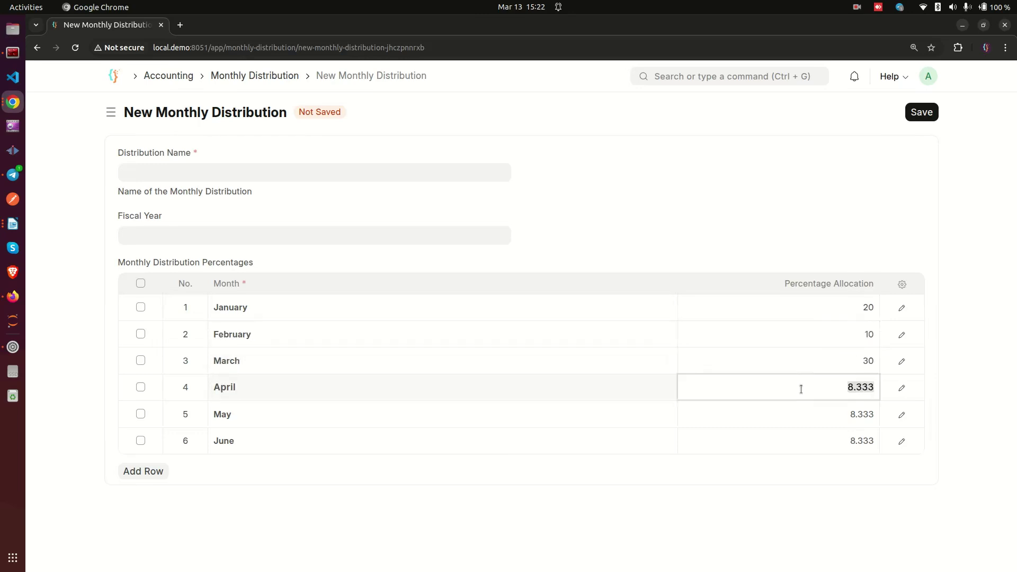
type("20")
left_click(799, 415)
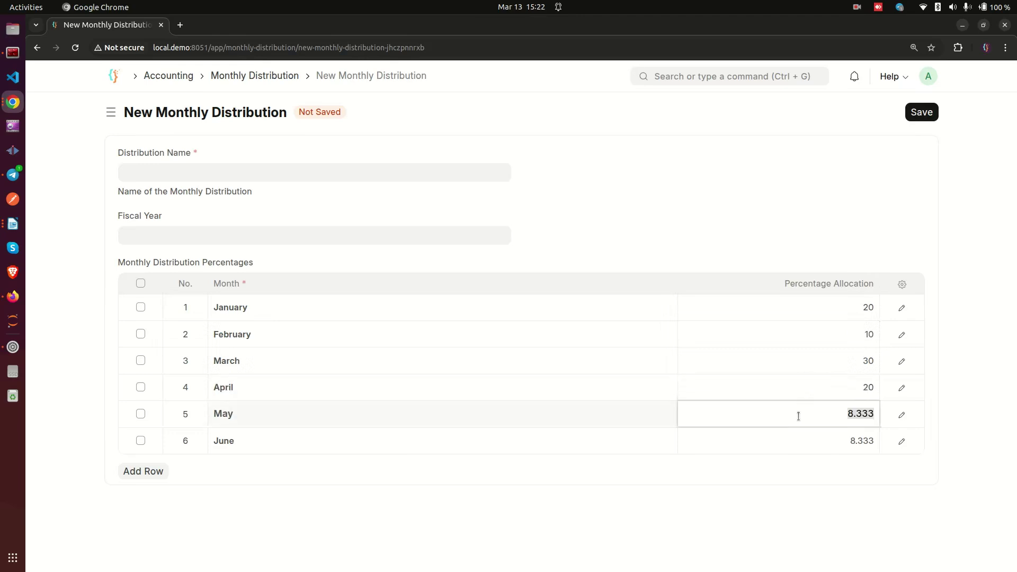
type("20")
left_click(803, 443)
type("10")
left_click(976, 244)
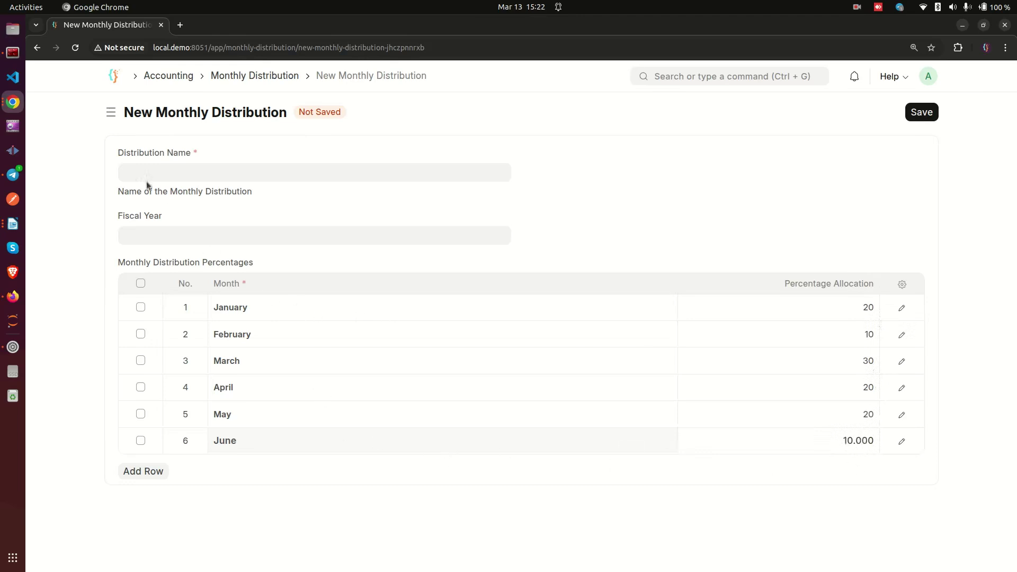
Name the distribution "This is our test name", set its Fiscal Year to 2025 and try to save it.
left_click_drag(179, 156, 200, 169)
type("This")
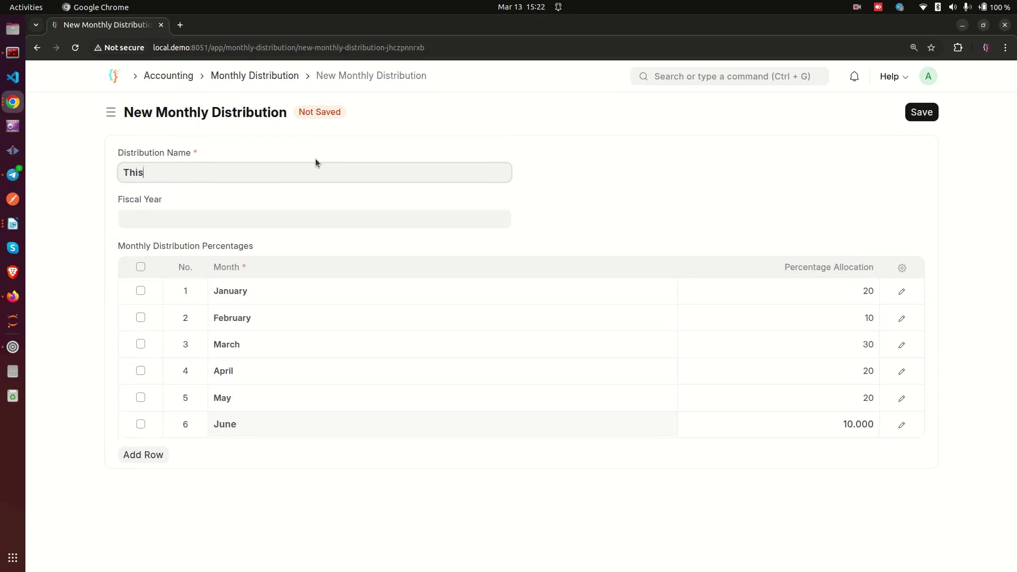
type(" is our test name")
key("BackSpace")
type("e")
left_click(182, 220)
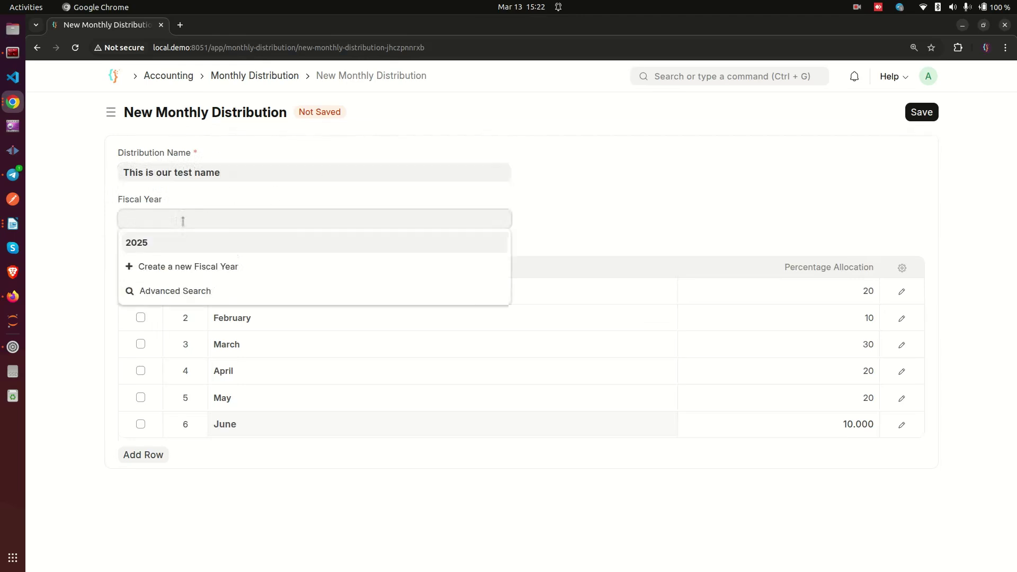
left_click(190, 245)
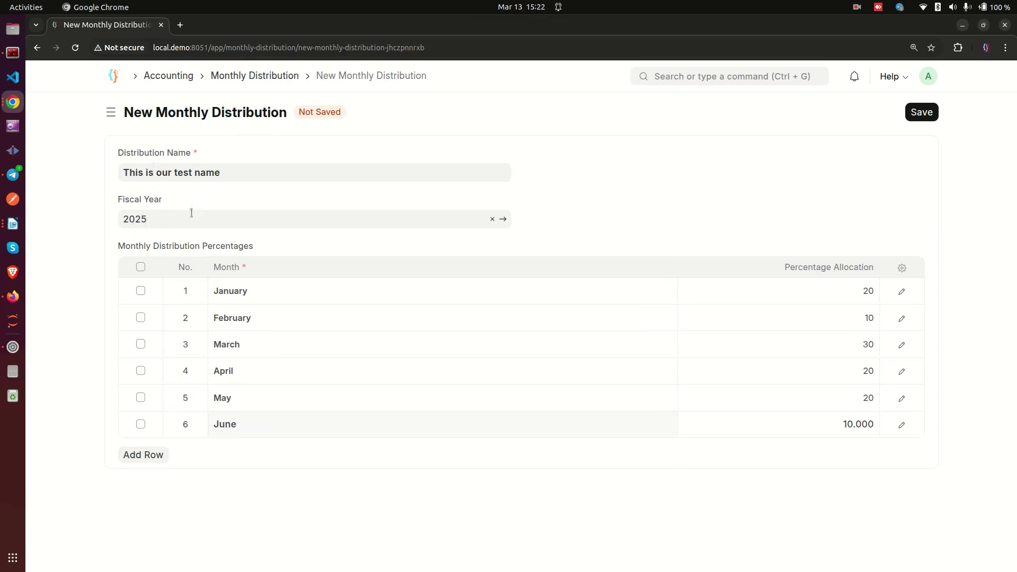
left_click(921, 111)
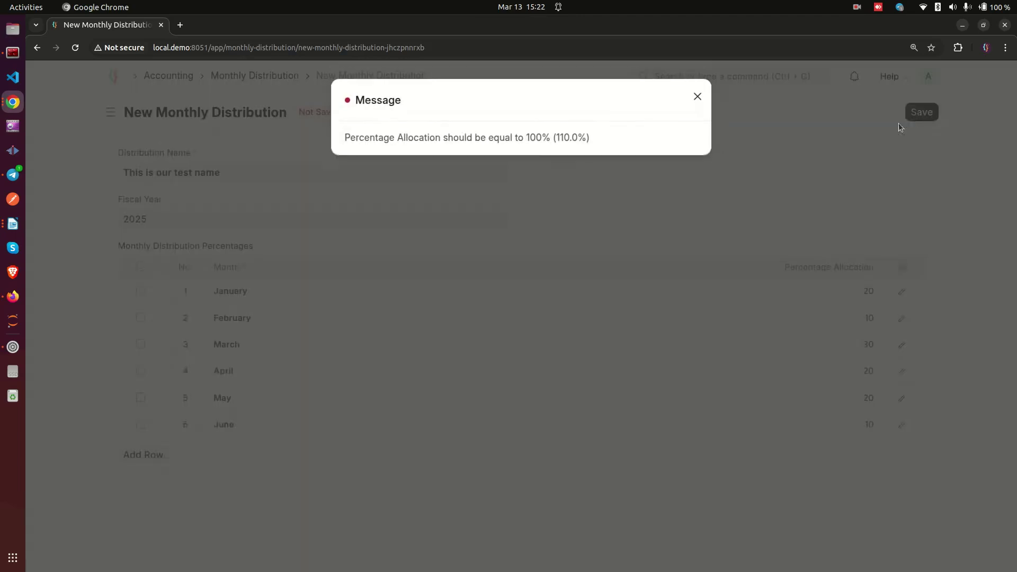
Set May's percentage allocation to 10 and save the monthly distribution.
left_click(697, 96)
left_click(865, 393)
type("10")
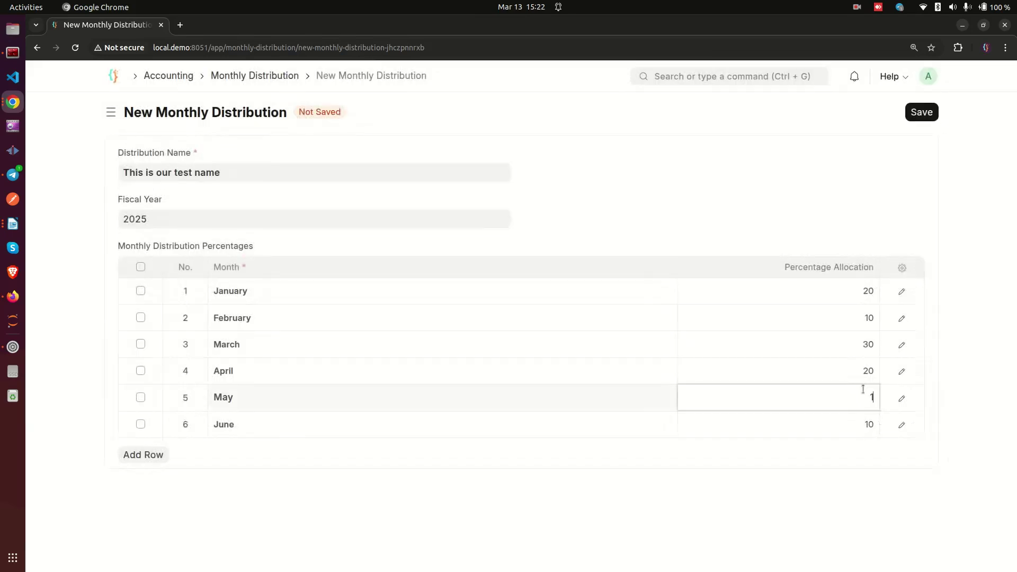
left_click(952, 286)
left_click(919, 112)
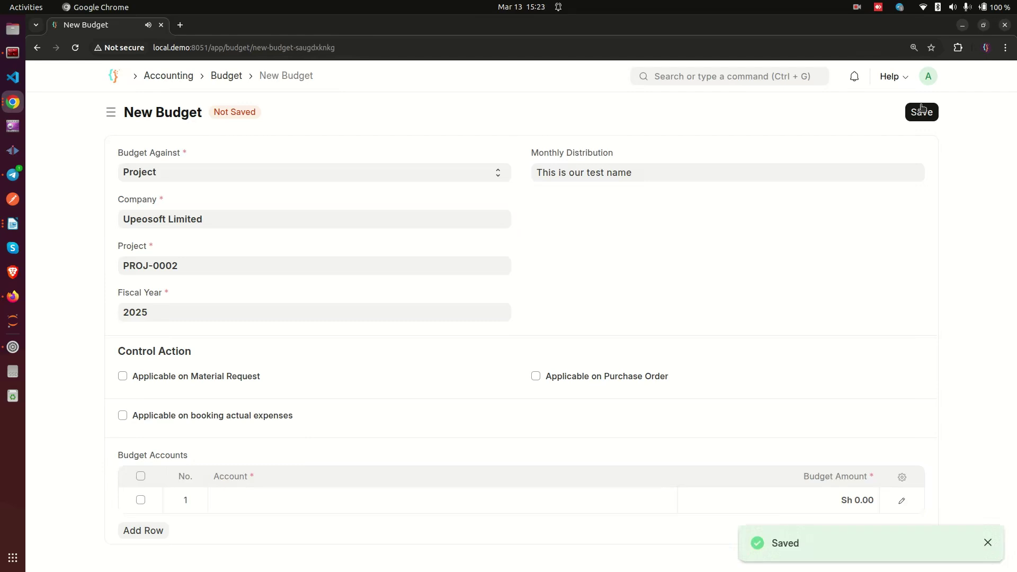
Clear the budget's Monthly Distribution field and select "This is our test name" for it again.
double_click(667, 173)
key("ctrl+a")
key("BackSpace")
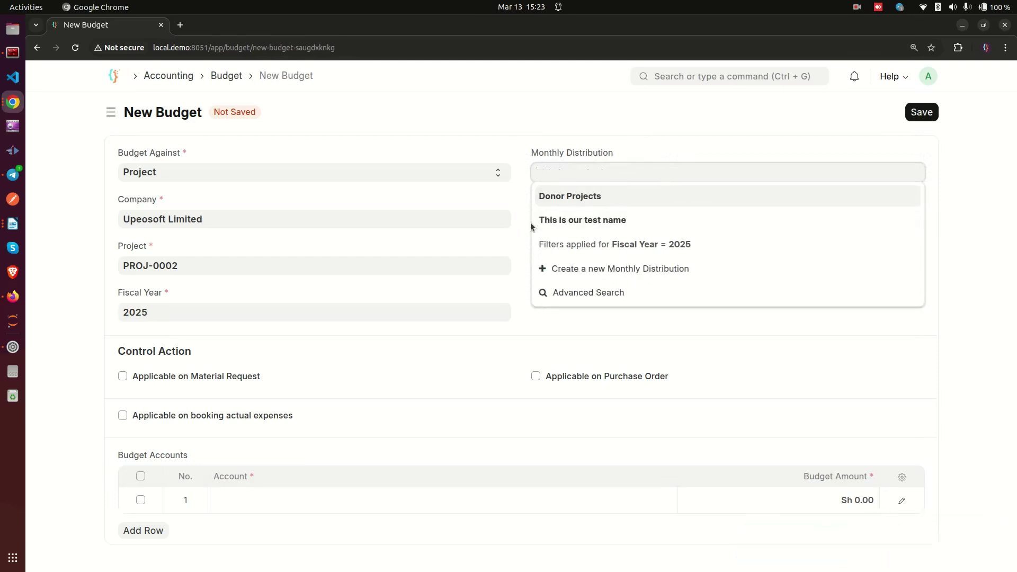
left_click_drag(531, 153, 628, 152)
left_click(611, 173)
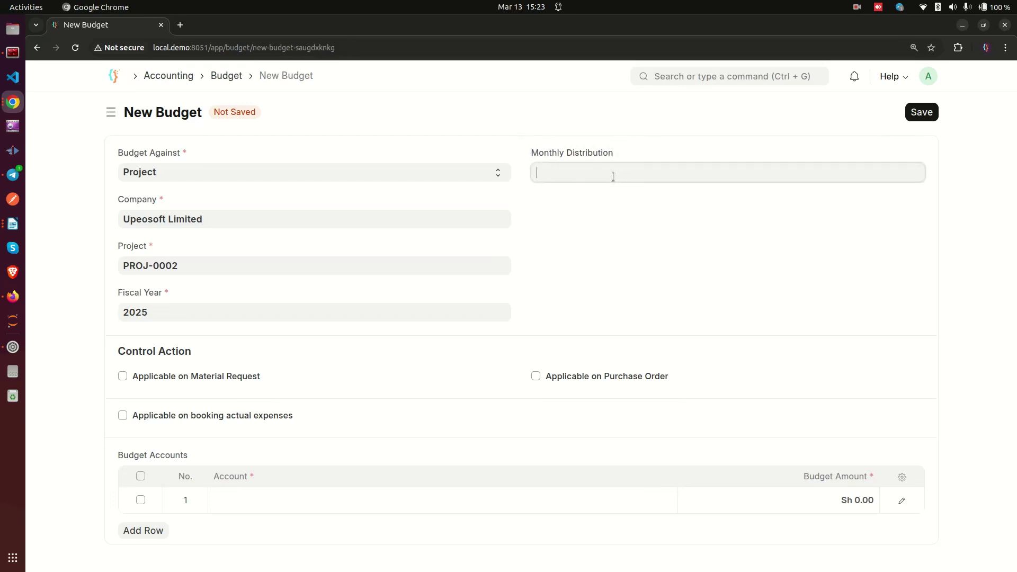
left_click(584, 223)
left_click(602, 204)
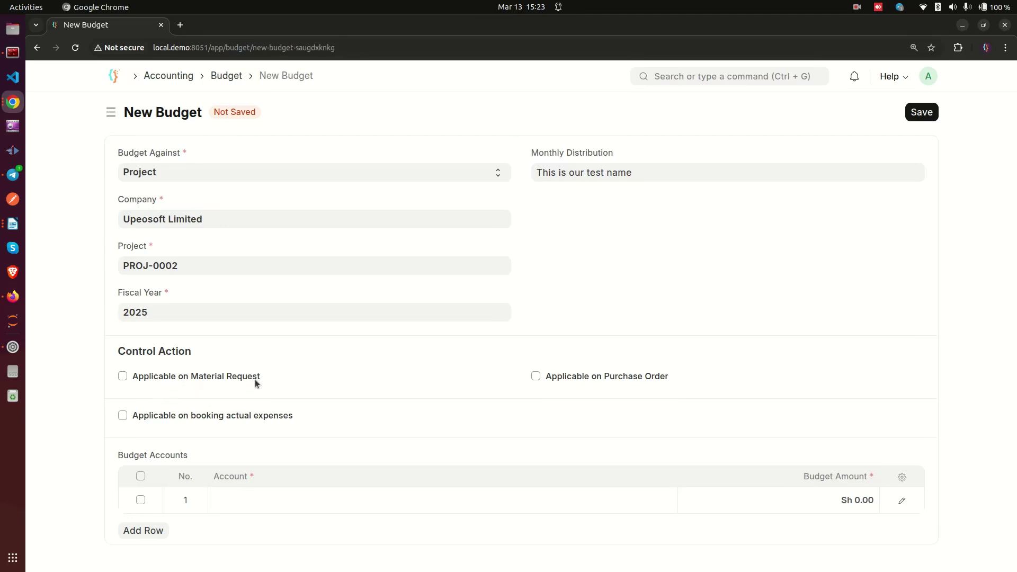
Make the budget applicable on Material Request and review its annual and accumulated monthly exceeded actions, keeping Stop and Warn.
left_click(228, 374)
scroll(230, 374, "down", 2)
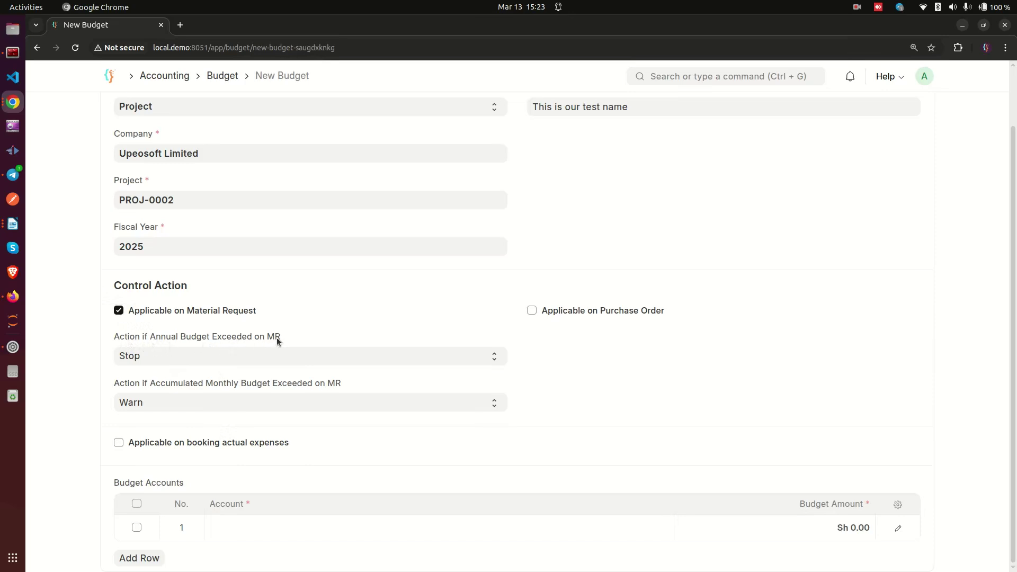
left_click(145, 359)
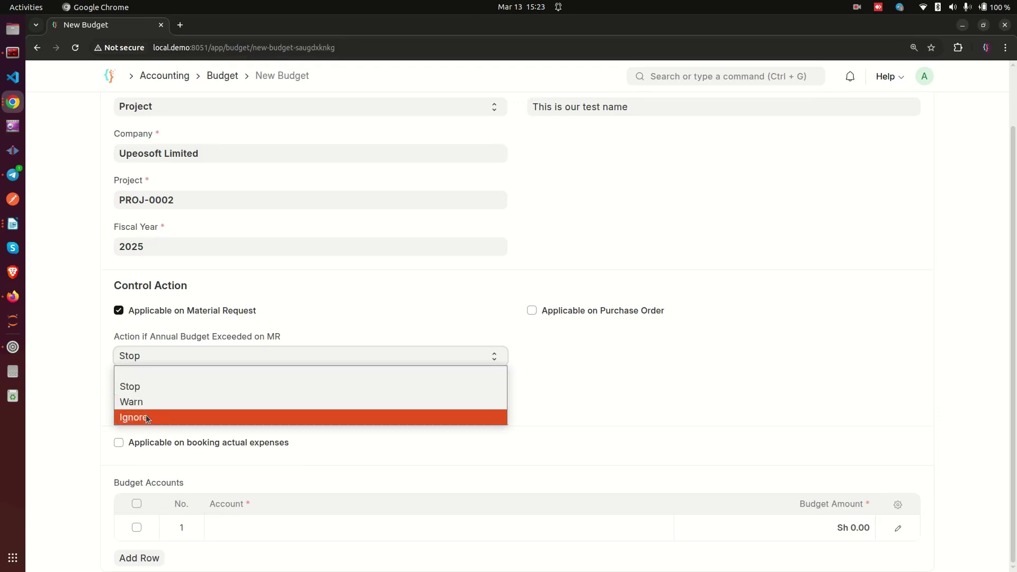
left_click(101, 369)
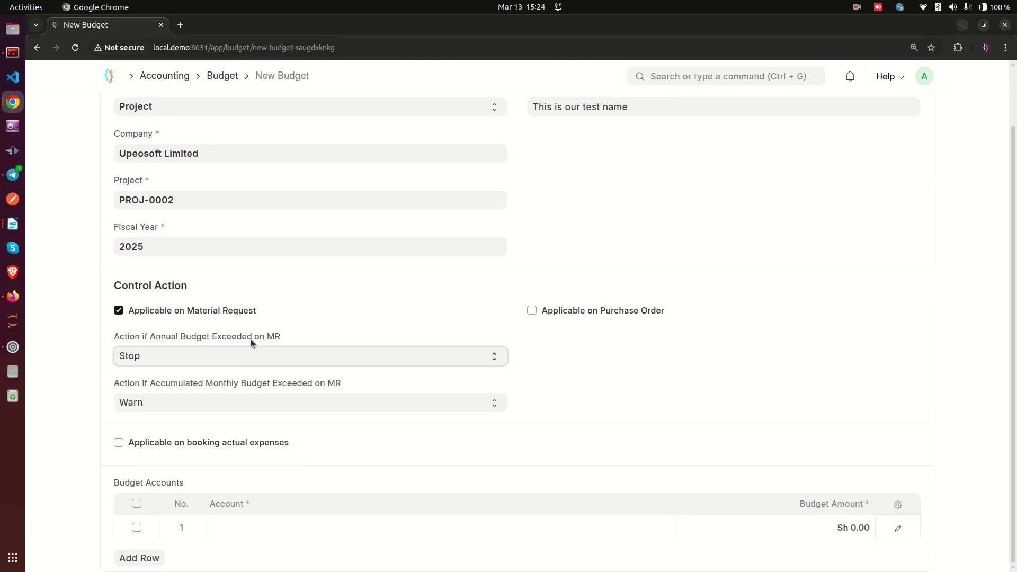
triple_click(137, 389)
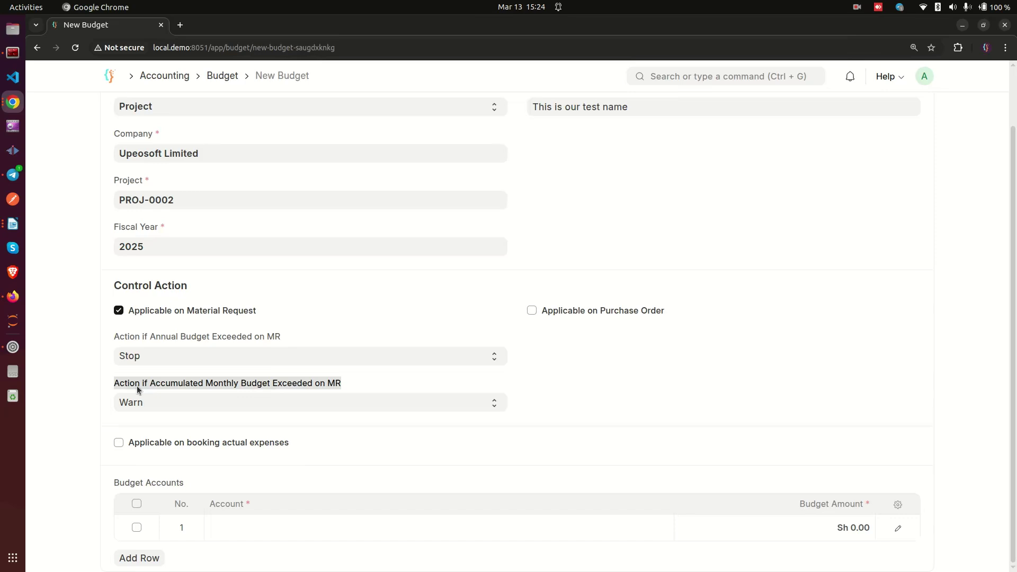
left_click(138, 390)
left_click(139, 398)
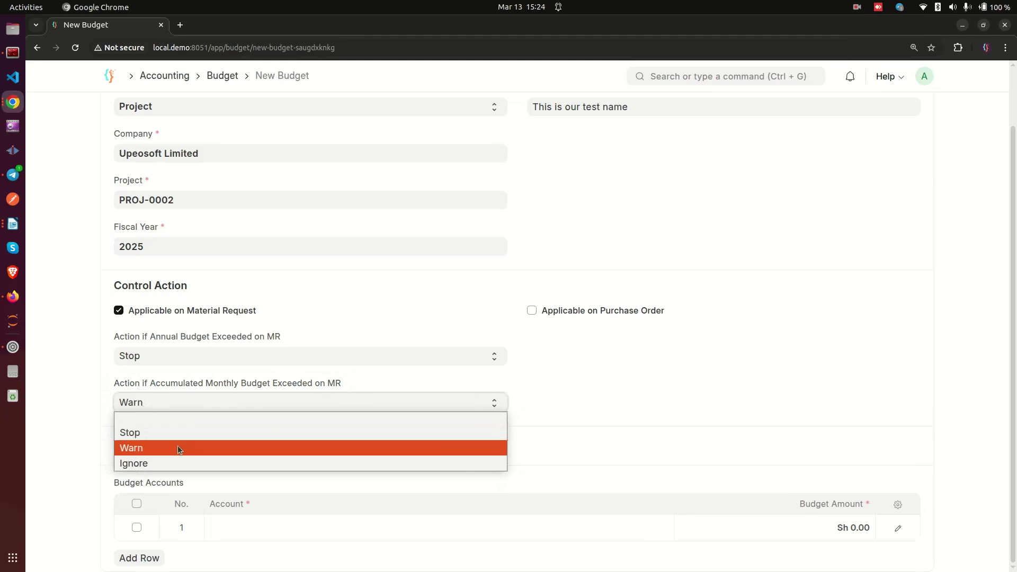
left_click(81, 357)
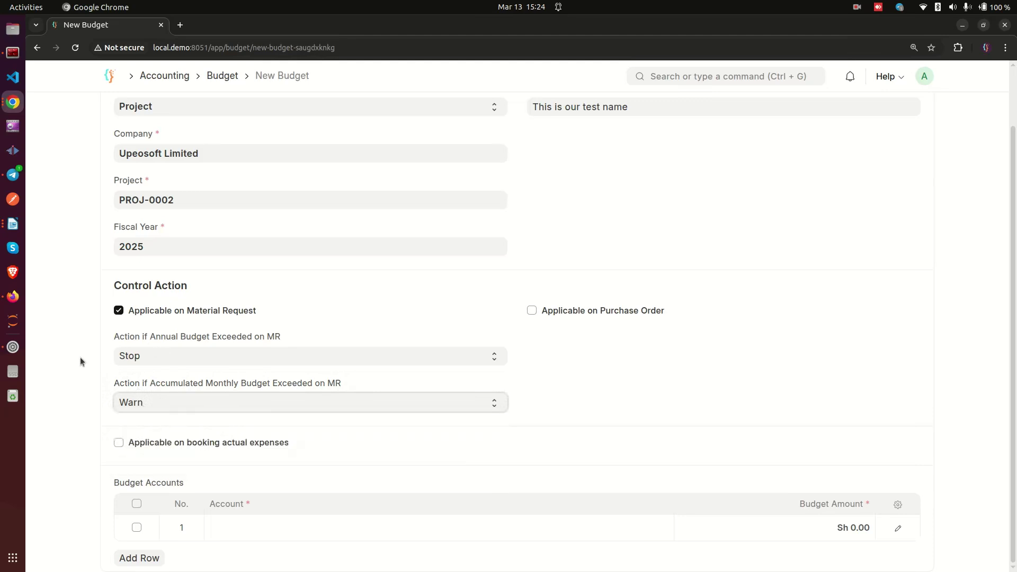
Make the budget applicable on Purchase Order and on booking actual expenses.
left_click(601, 311)
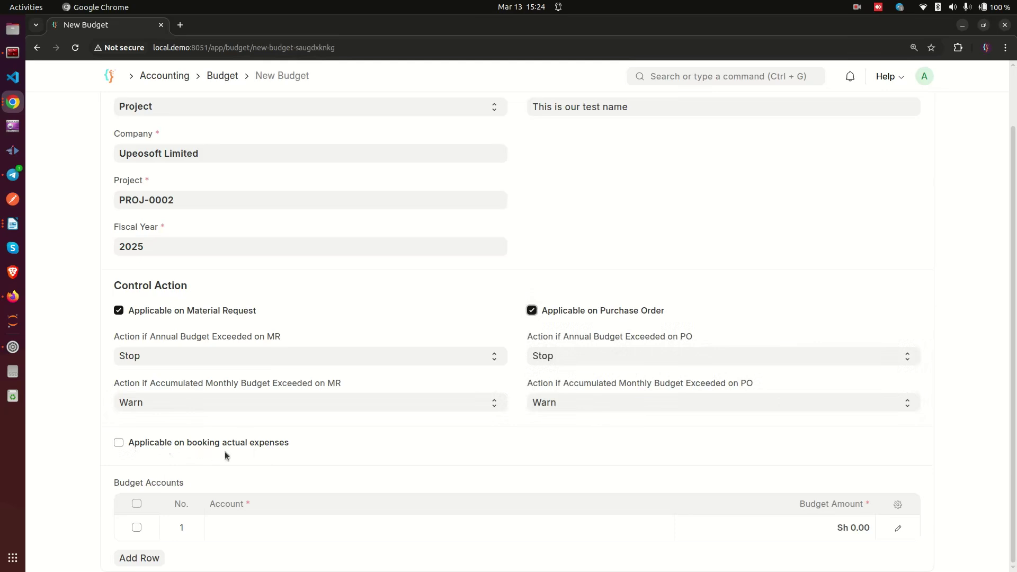
left_click(278, 440)
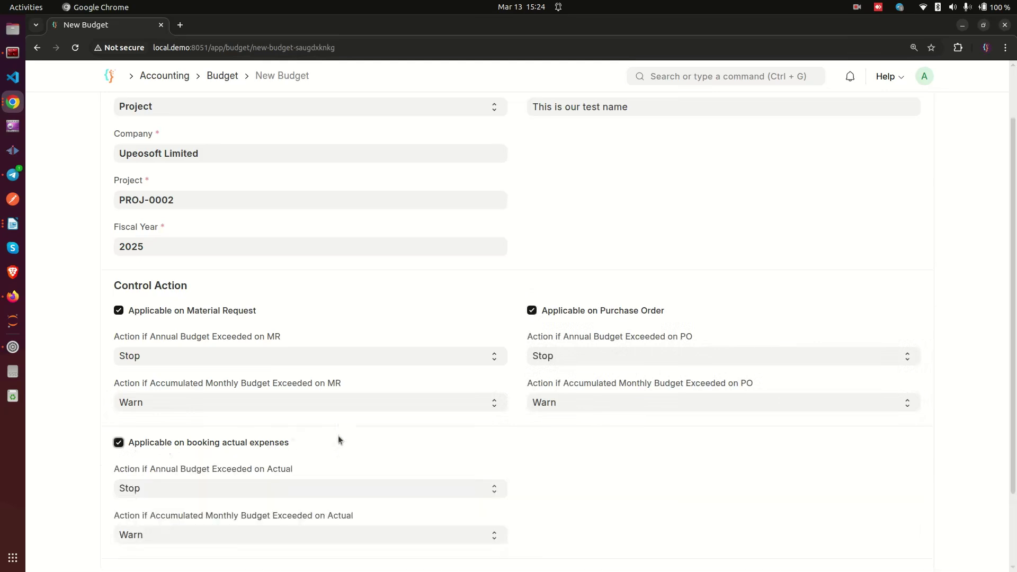
scroll(338, 436, "down", 2)
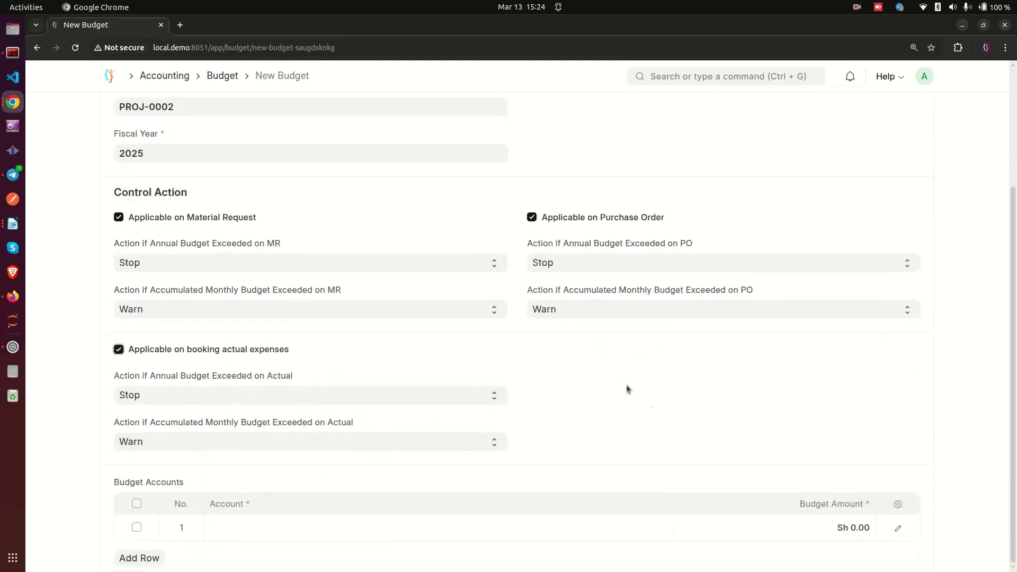
Fill the first Budget Accounts row with the Administrative Expenses - UL account and a budget amount of 100,000.
left_click(279, 528)
scroll(521, 424, "down", 3)
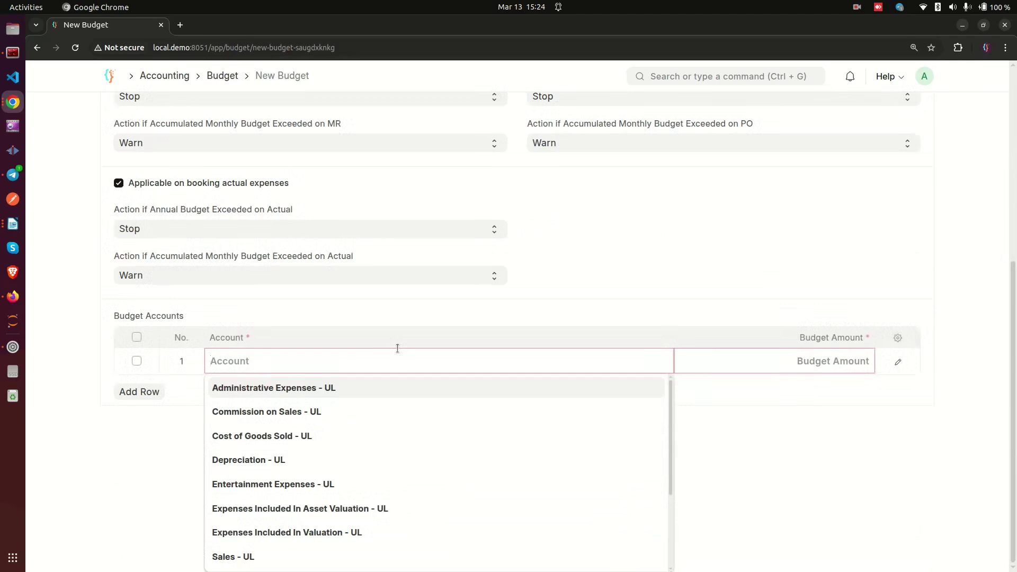
left_click(321, 390)
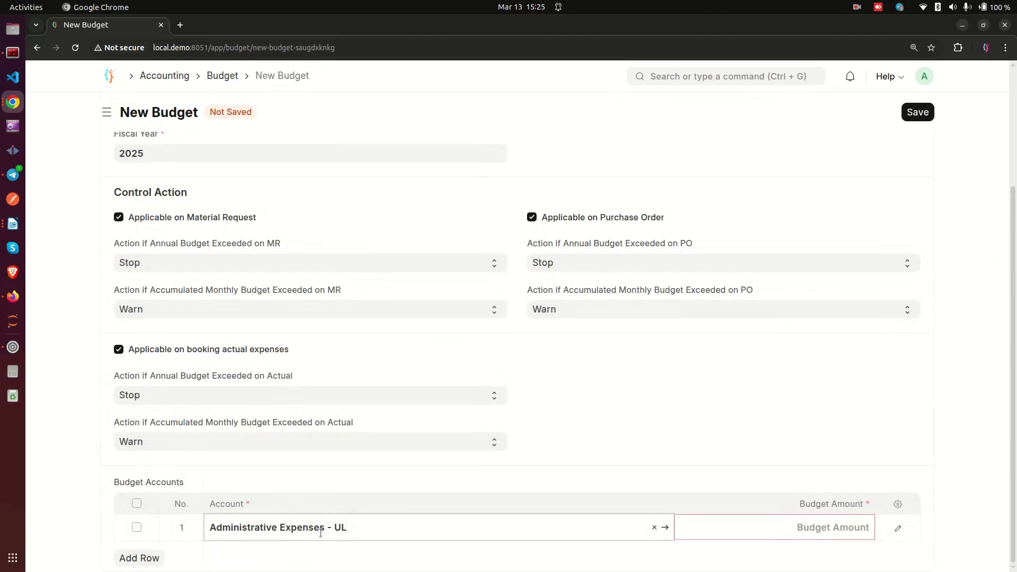
left_click(793, 532)
type("100,")
type("0000")
left_click(988, 457)
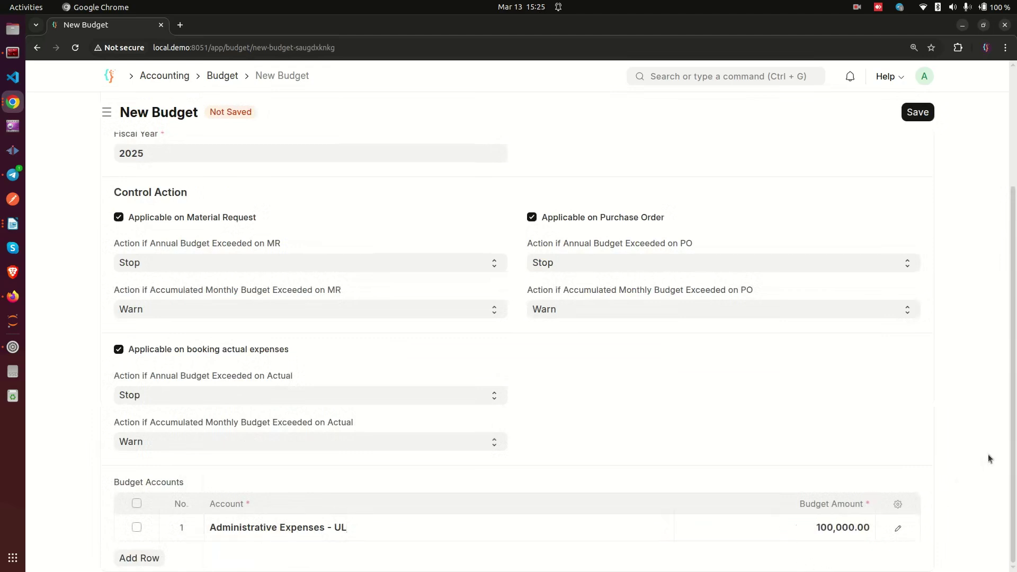
Add a second Budget Accounts row for the Travel Expenses - UL account with a budget amount of 300,000.
left_click(133, 558)
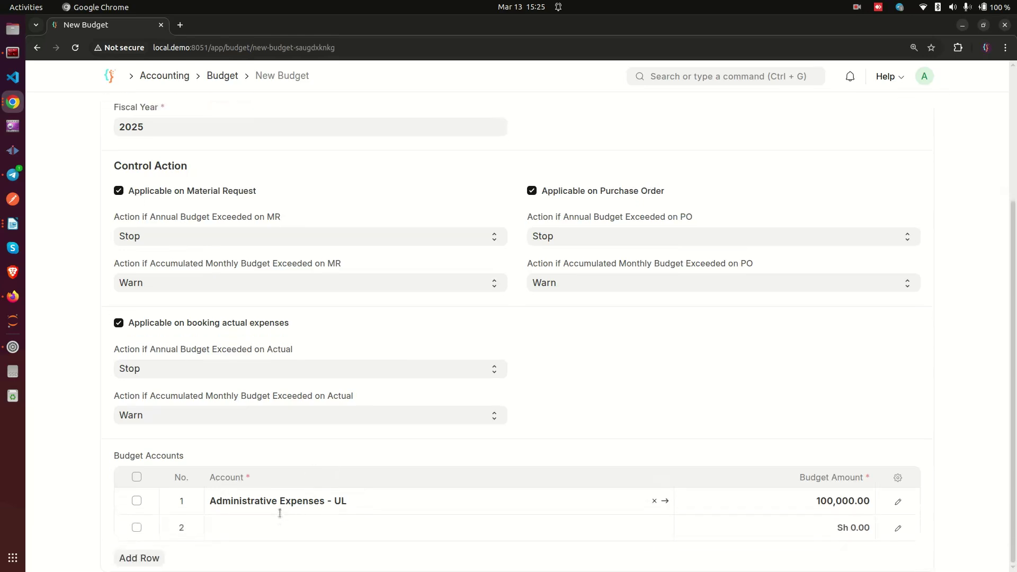
left_click(270, 526)
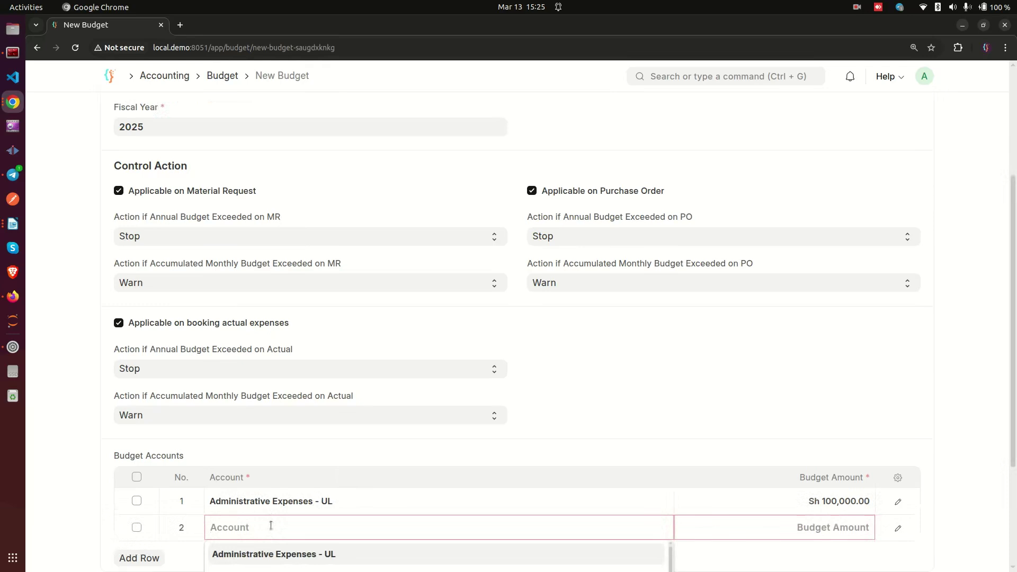
scroll(283, 497, "down", 3)
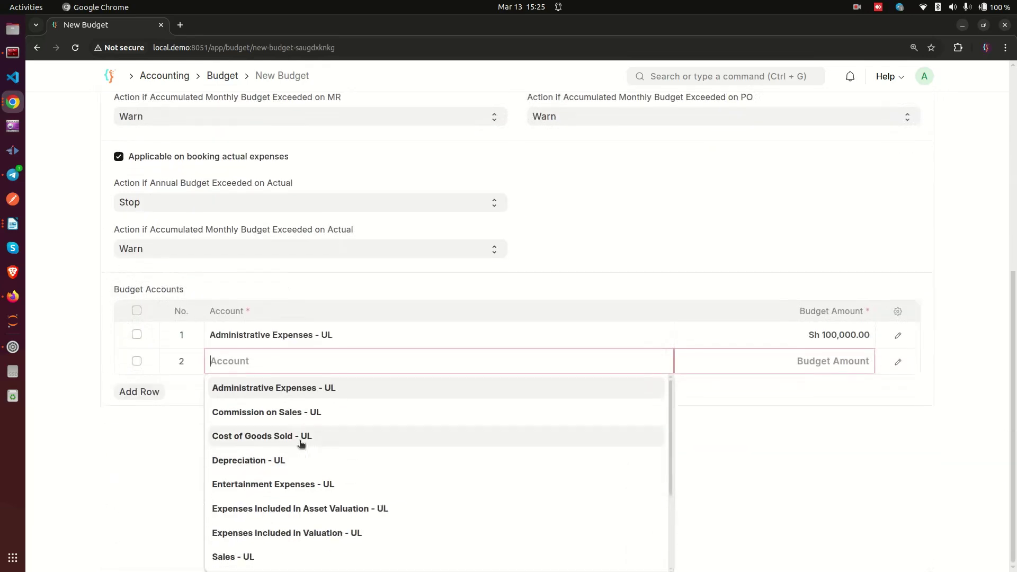
type("tra")
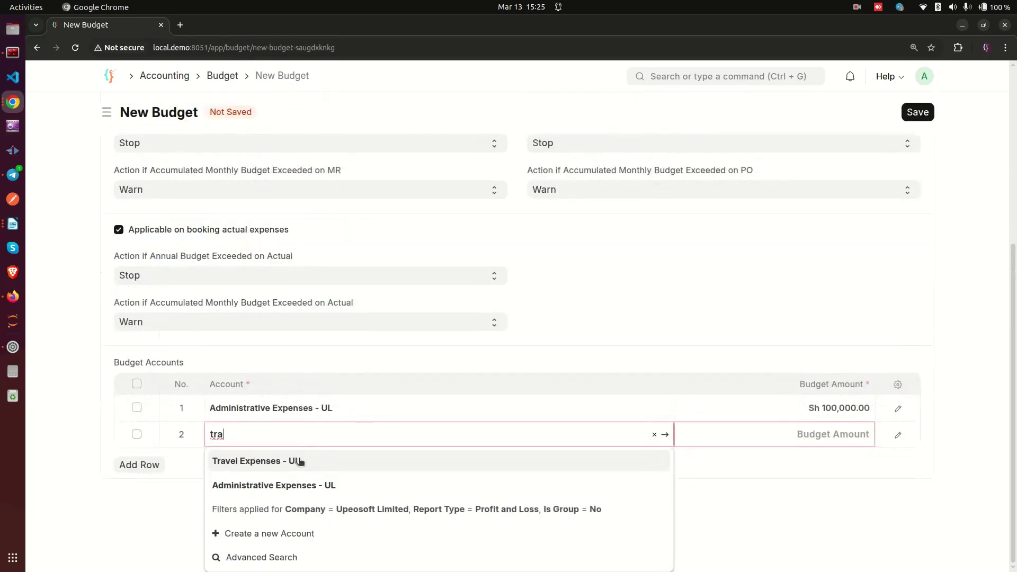
left_click(297, 460)
left_click(791, 530)
type("300,000")
left_click(984, 356)
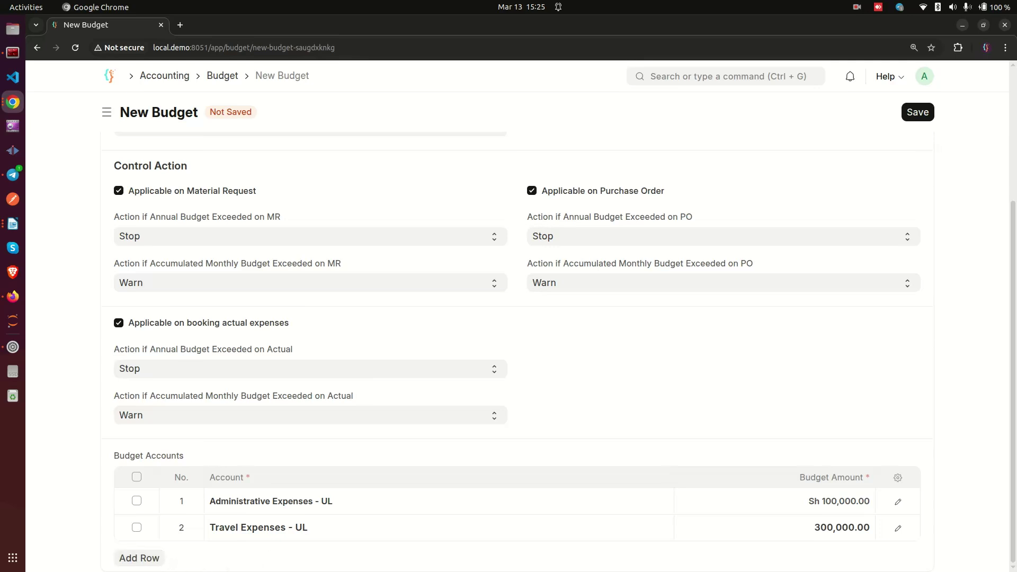
Save the new project budget and permanently submit it.
scroll(622, 443, "up", 5)
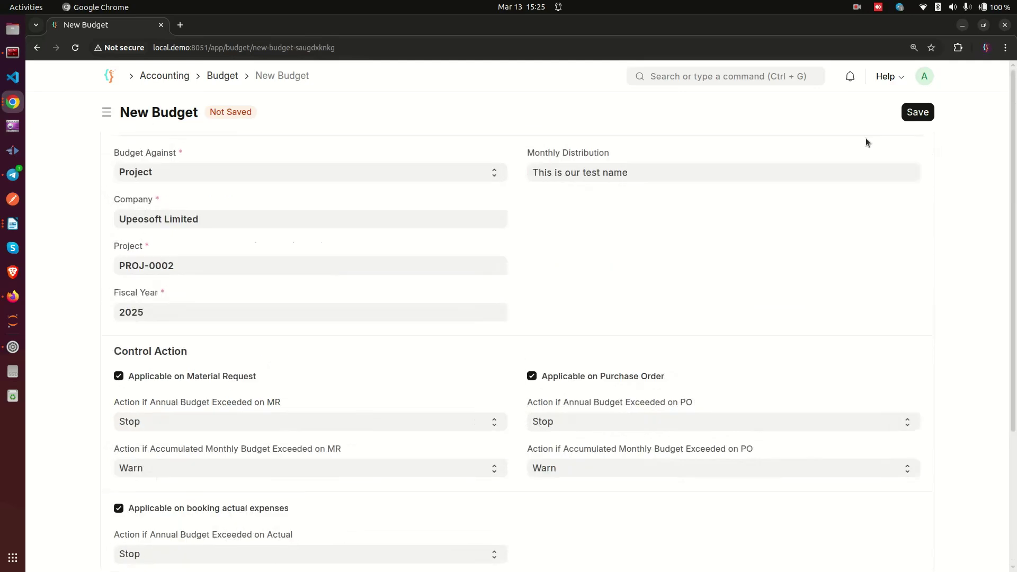
left_click(914, 120)
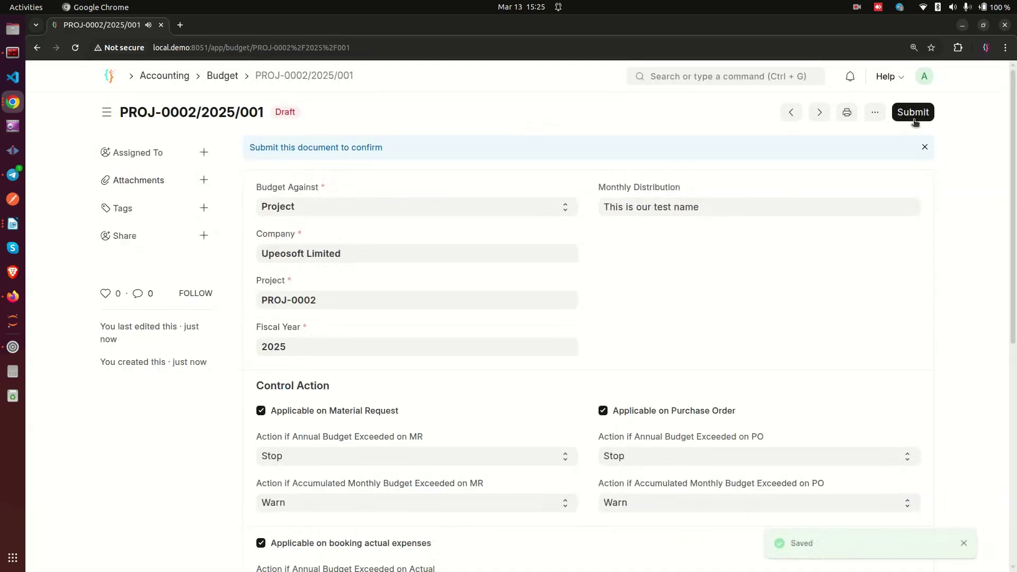
scroll(558, 334, "down", 8)
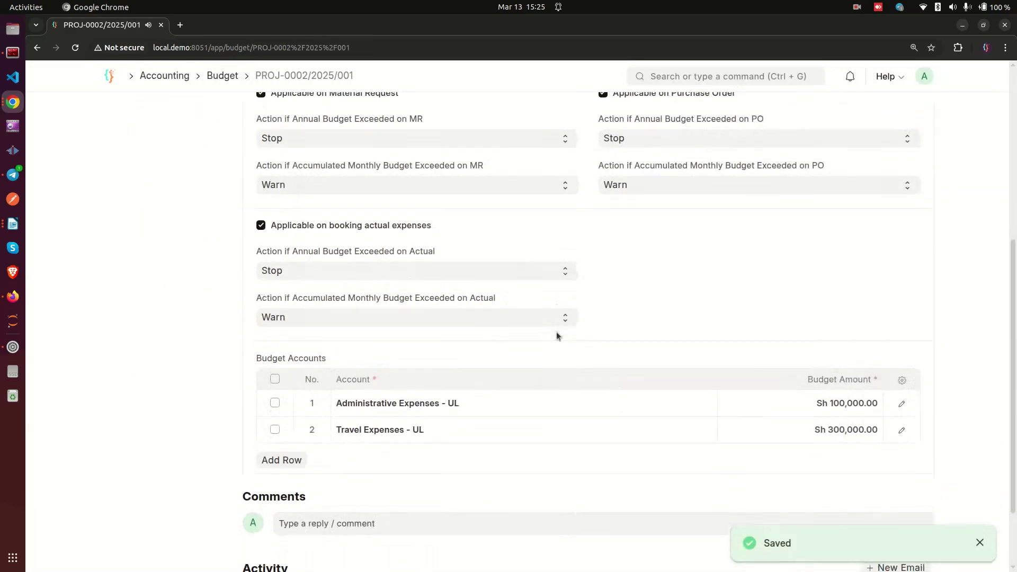
scroll(557, 334, "up", 8)
left_click(921, 114)
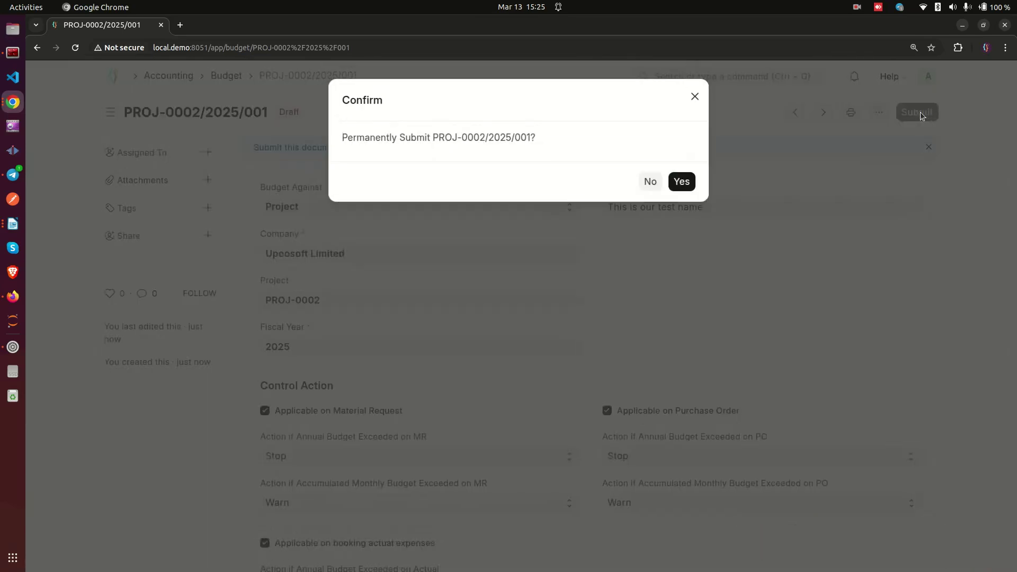
left_click(682, 182)
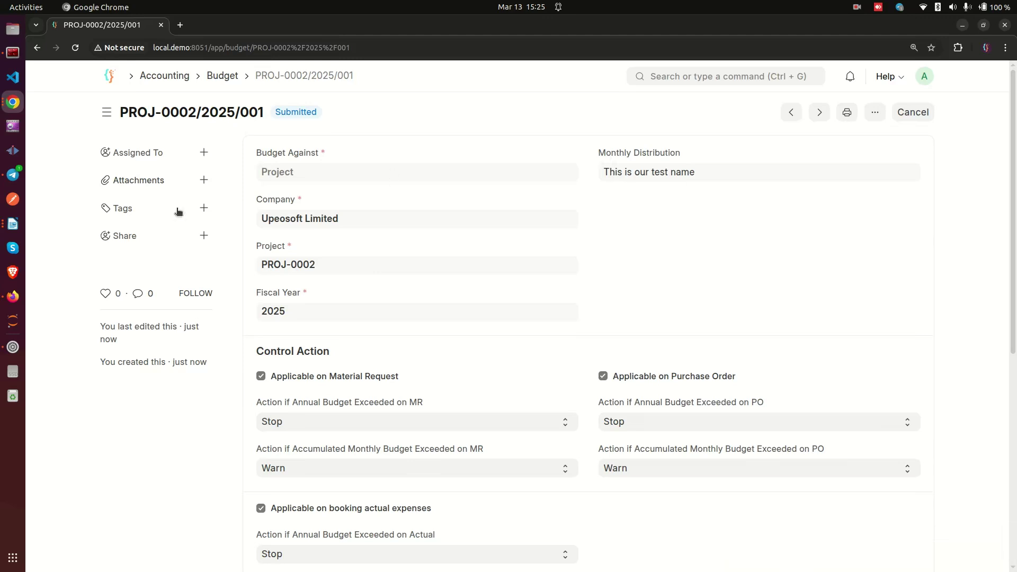
left_click(12, 225)
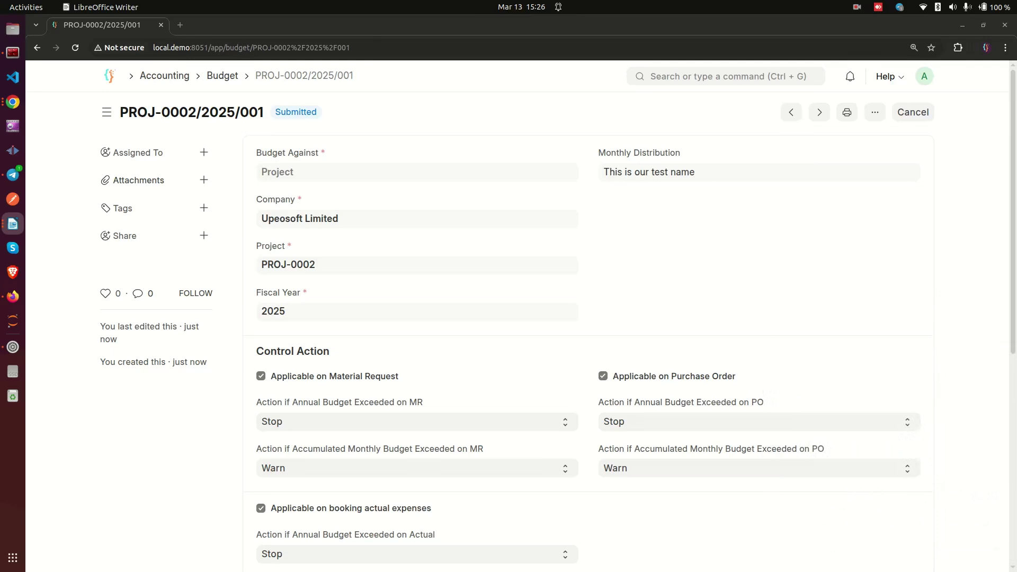
left_click(18, 108)
left_click(19, 108)
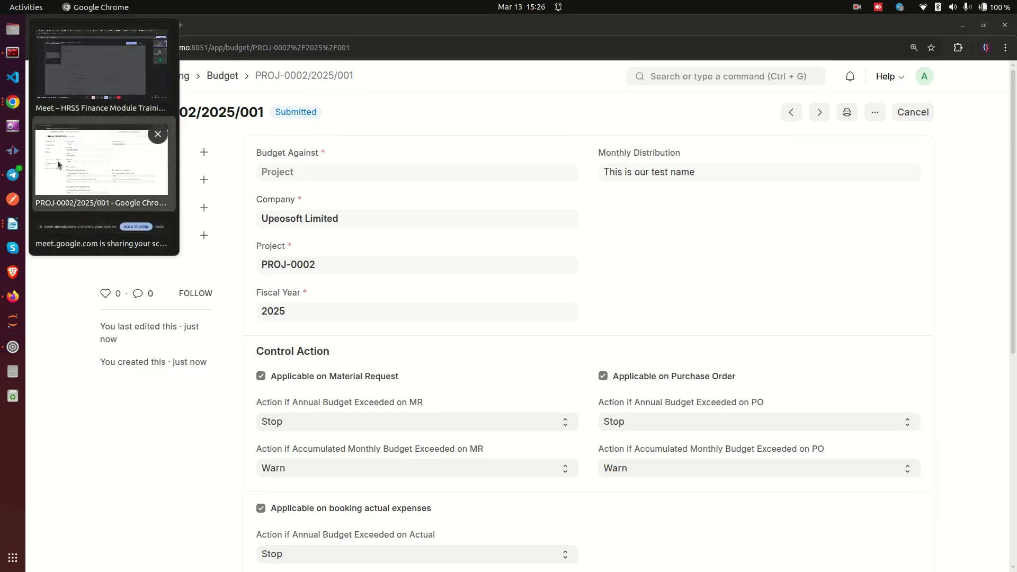
left_click(78, 188)
left_click(12, 101)
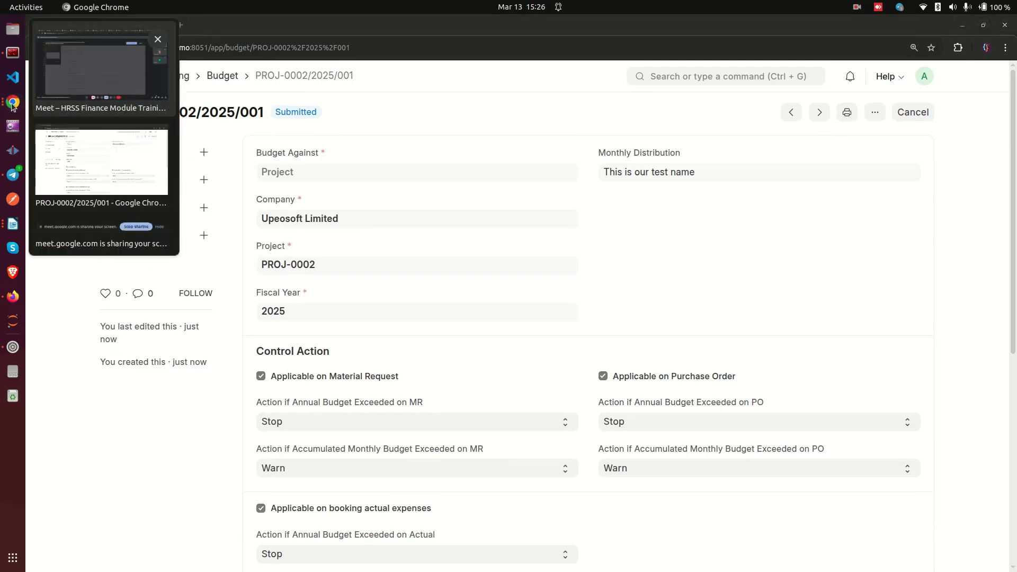
left_click(71, 190)
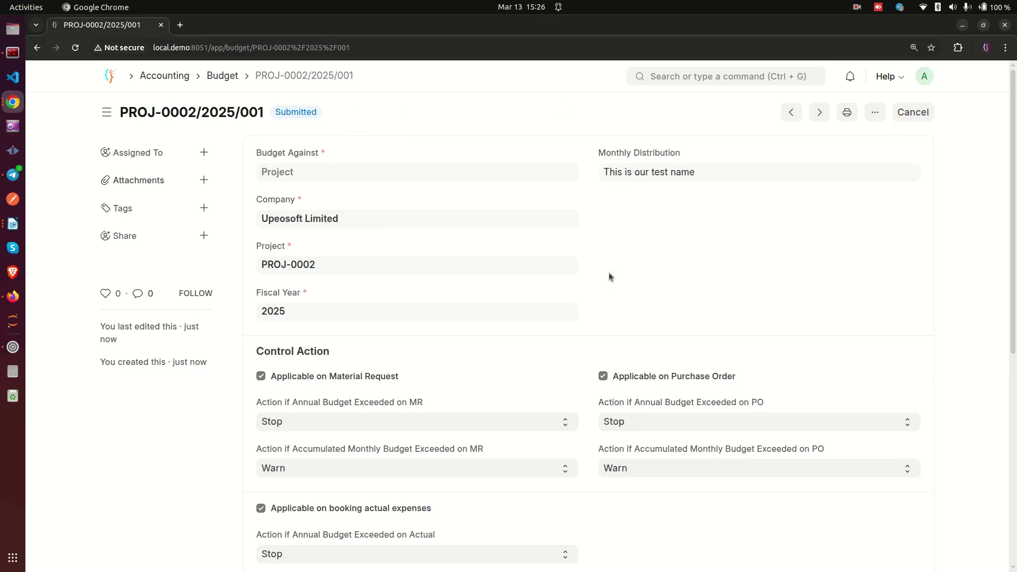
scroll(608, 273, "down", 10)
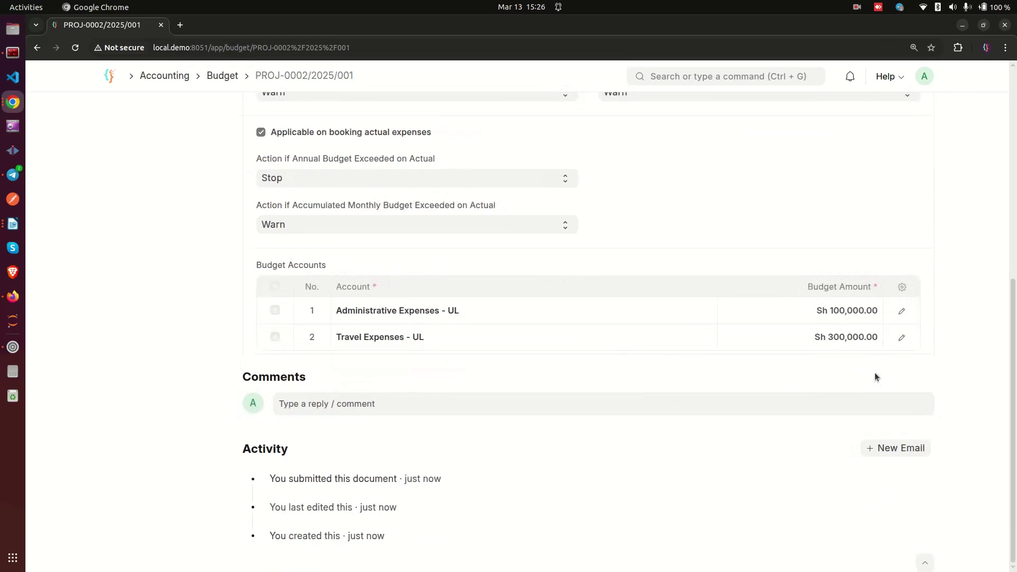
Open the ERPNext home page in a new browser tab, keeping the submitted budget open.
right_click(108, 78)
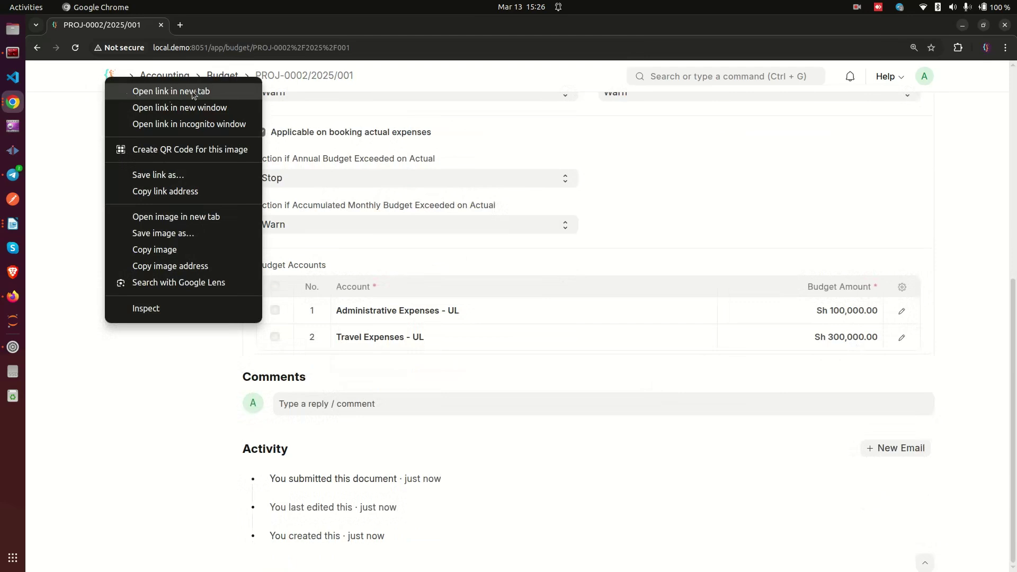
left_click(184, 93)
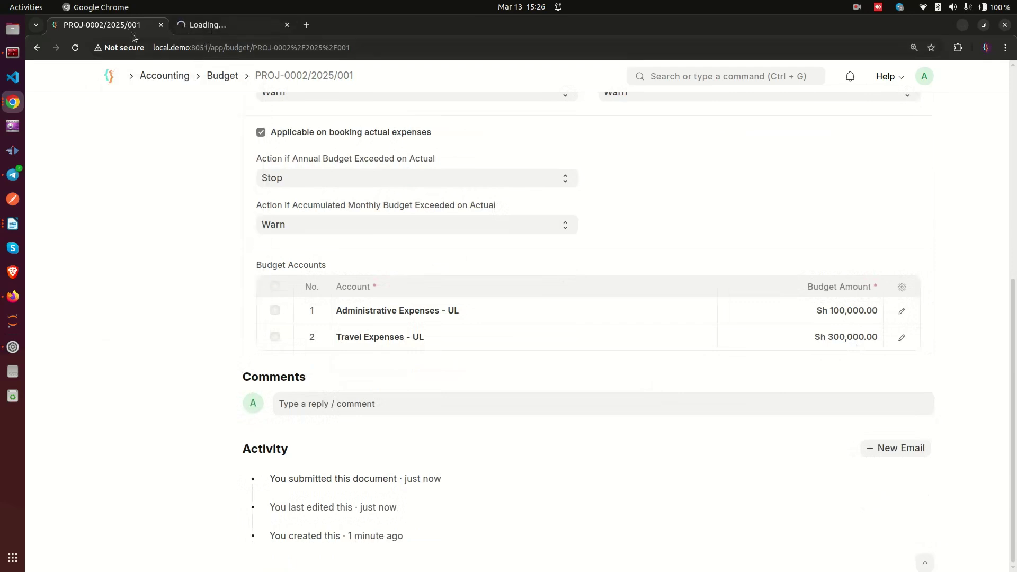
left_click(209, 26)
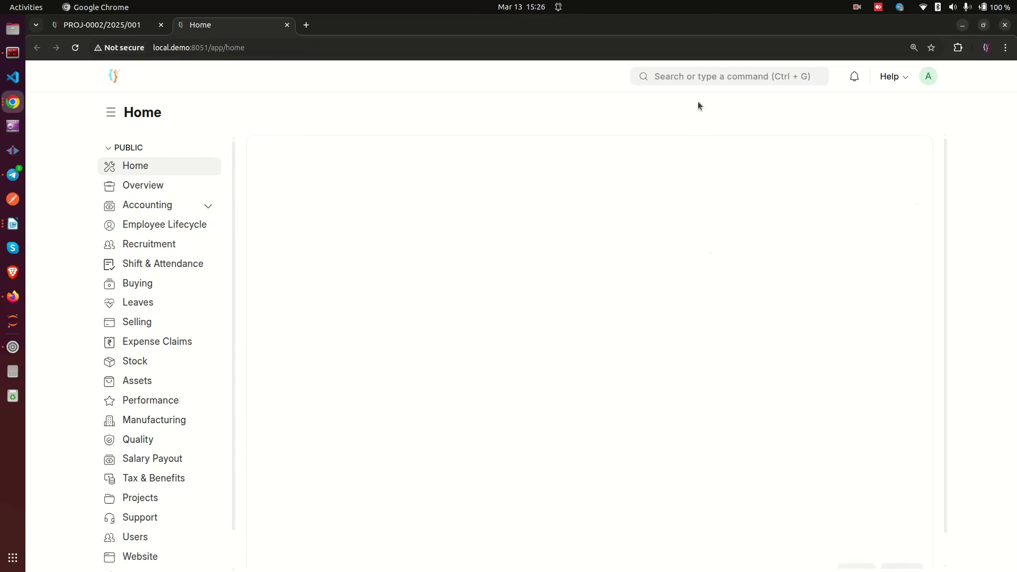
left_click(707, 78)
left_click(909, 162)
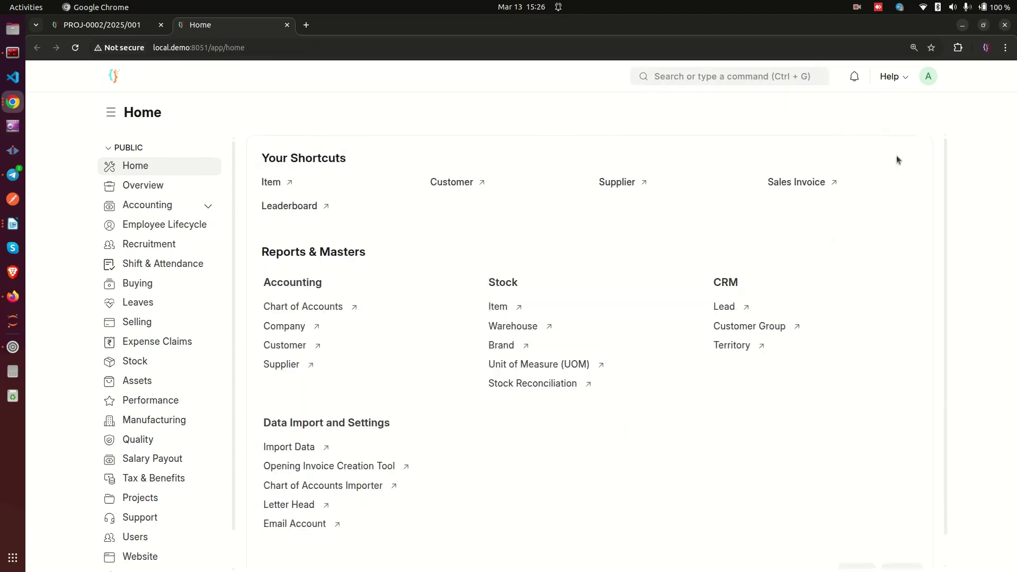
Search for the Purchase Order list, open it and start a new purchase order.
left_click(740, 76)
type("purchase o")
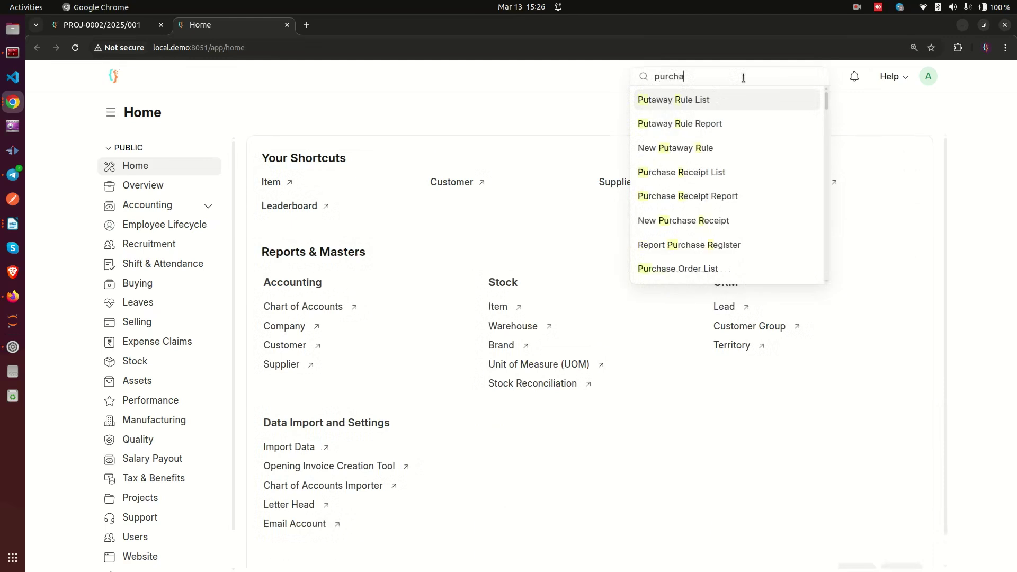
left_click(712, 93)
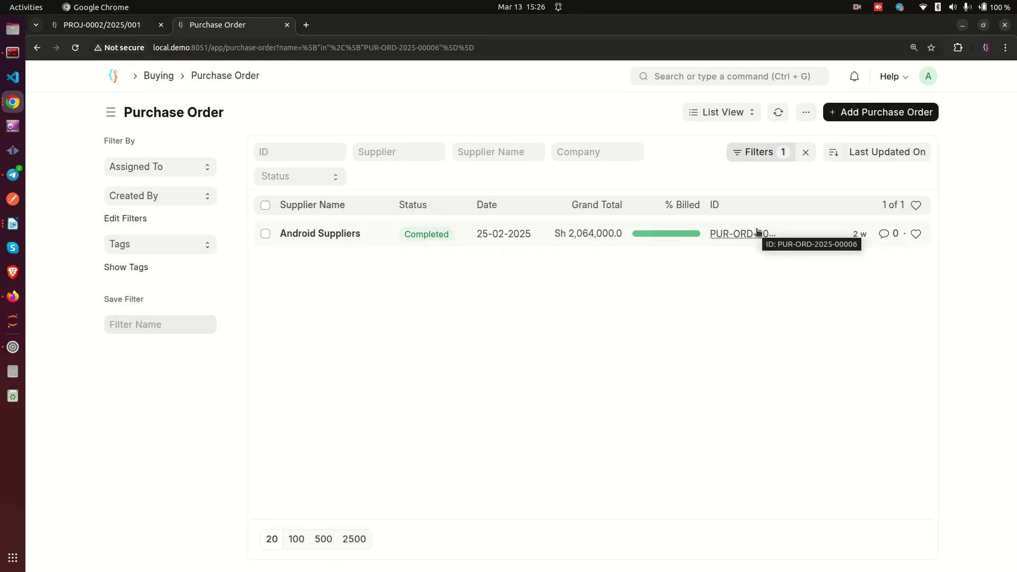
left_click(920, 111)
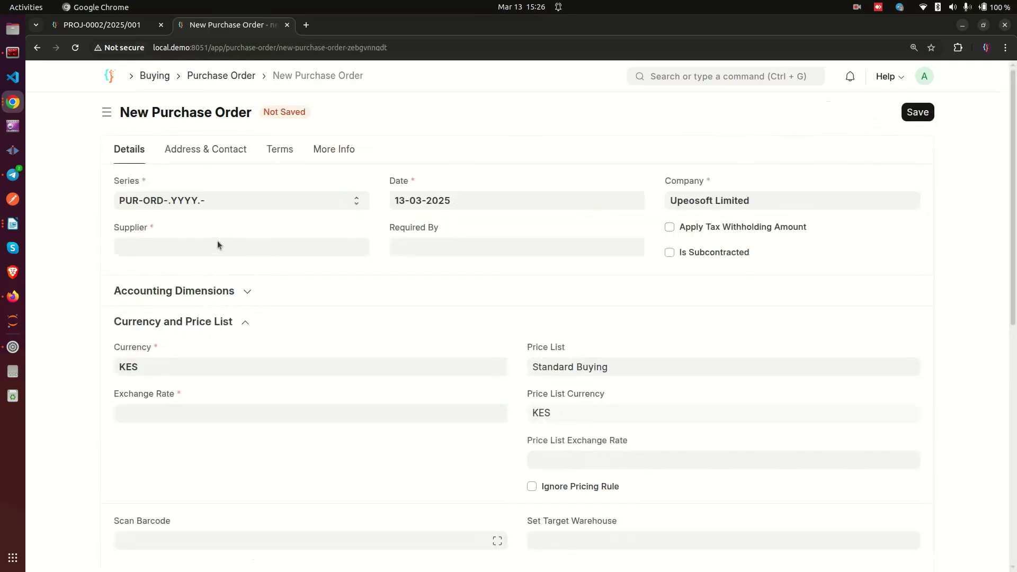
Set the purchase order's supplier to Android Suppliers and its Required By date to 27-03-2025.
left_click(217, 244)
left_click(180, 269)
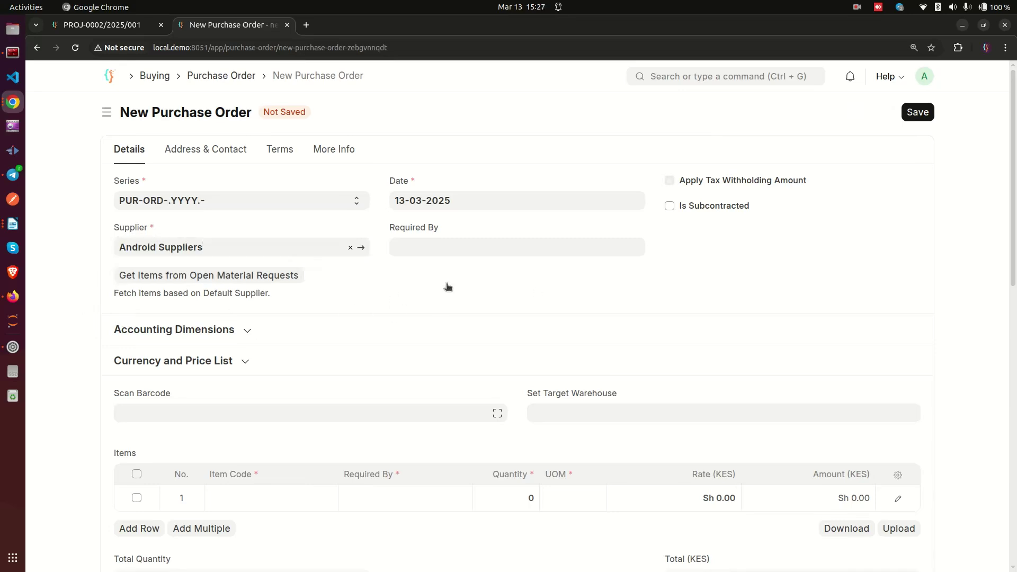
left_click(512, 251)
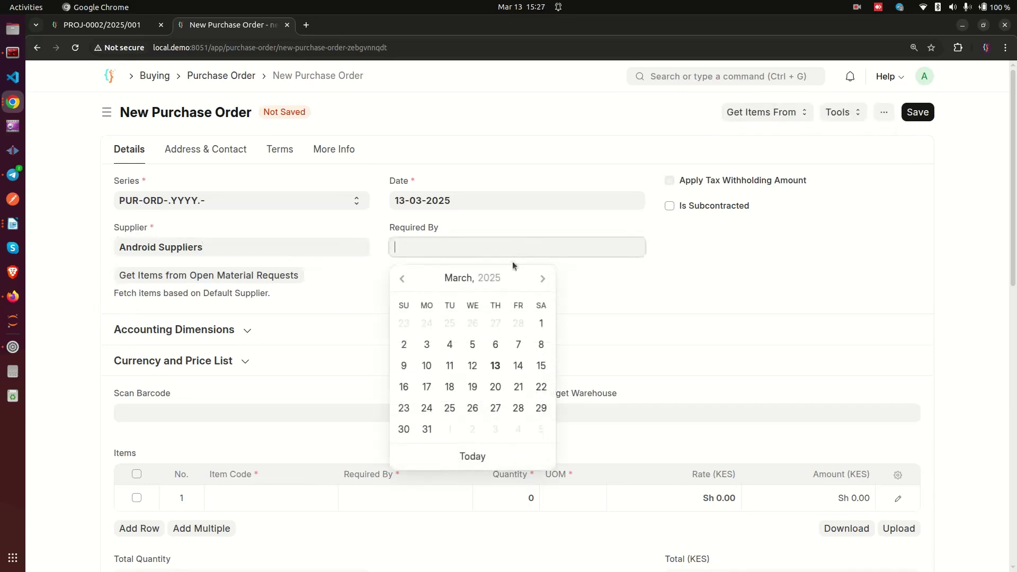
left_click(496, 410)
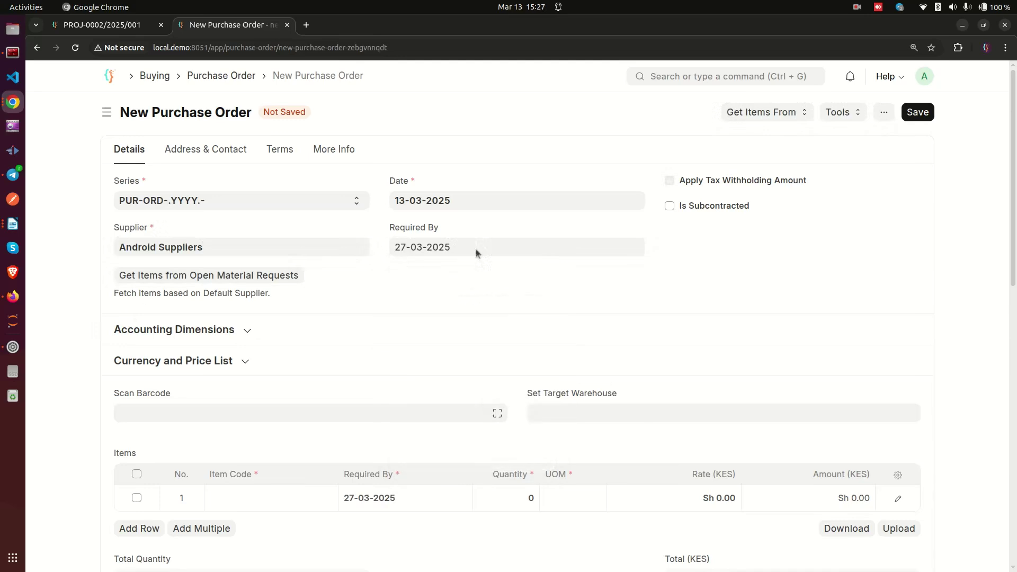
left_click_drag(391, 228, 445, 235)
left_click(446, 233)
triple_click(414, 235)
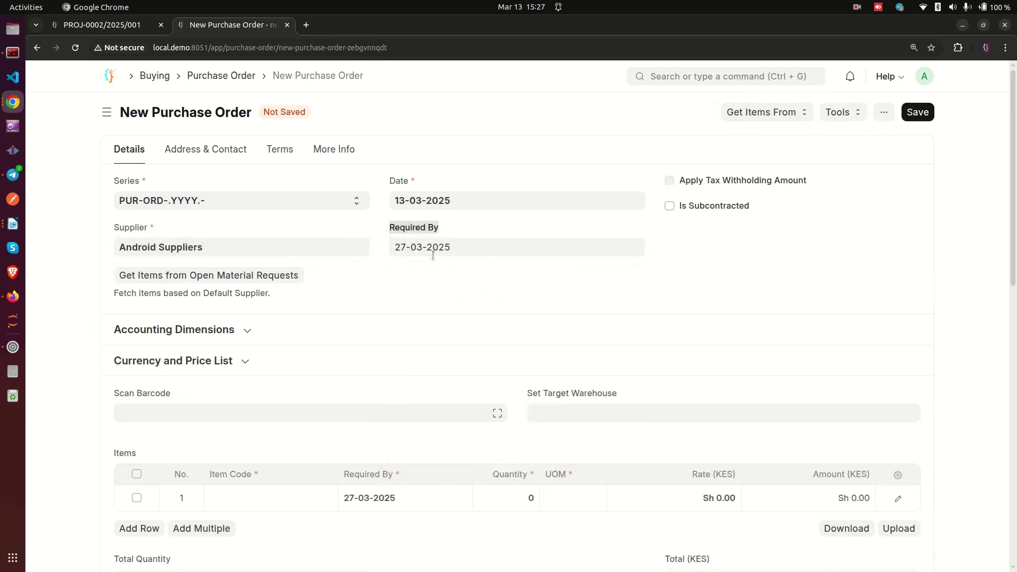
Choose Office Consumables as the item in the first row of the purchase order's Items table.
scroll(524, 286, "down", 4)
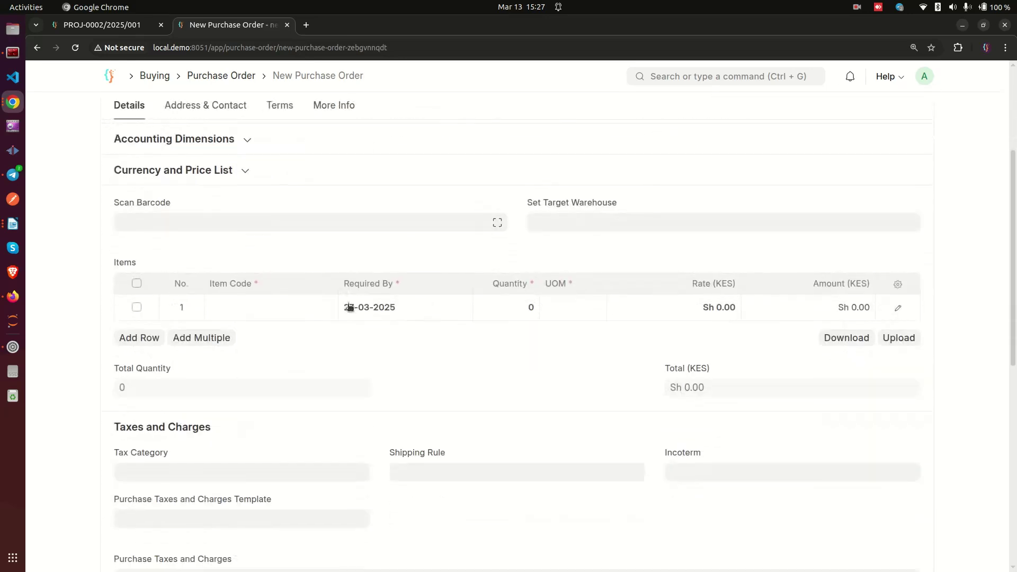
left_click(261, 308)
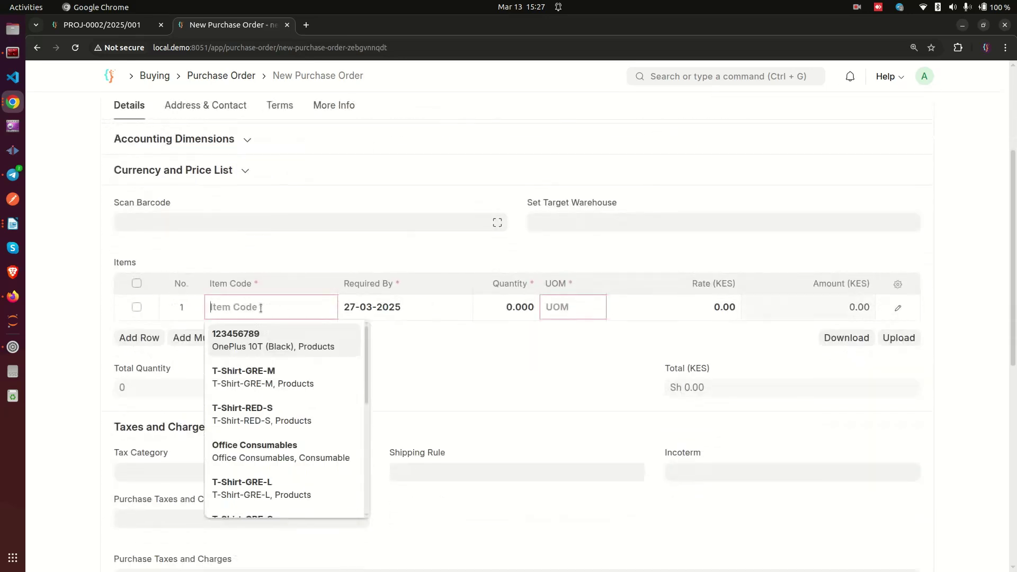
type("off")
left_click(271, 342)
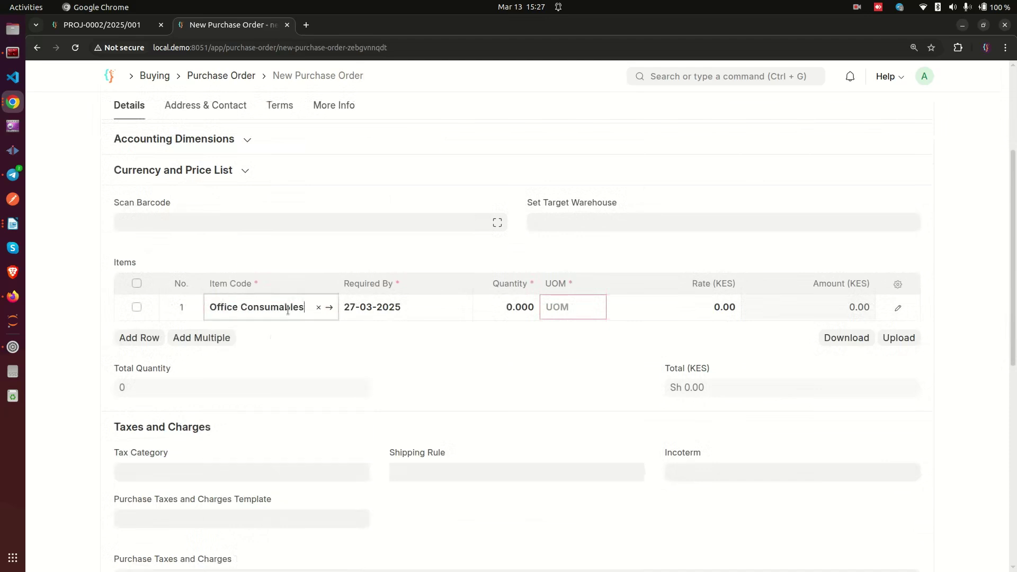
scroll(466, 339, "up", 2)
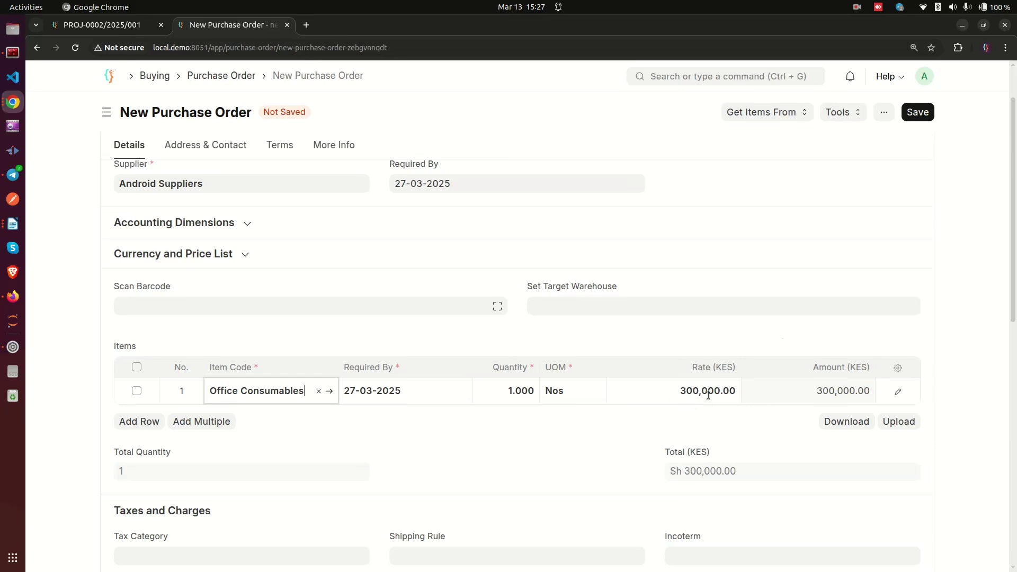
Compare the Office Consumables rate and amount in the purchase order with the account amounts in the submitted budget.
left_click(116, 26)
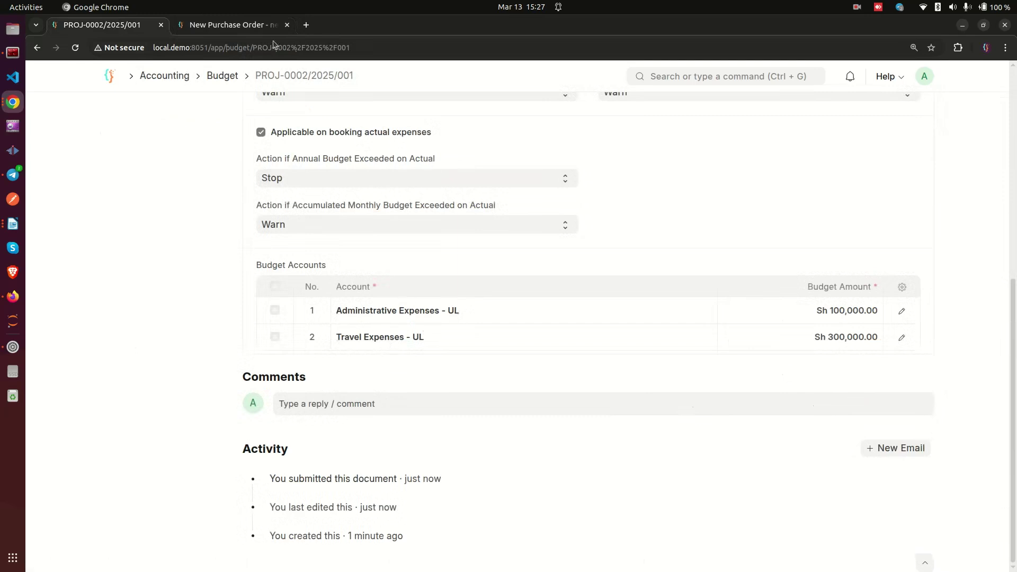
left_click(238, 28)
scroll(689, 365, "down", 2)
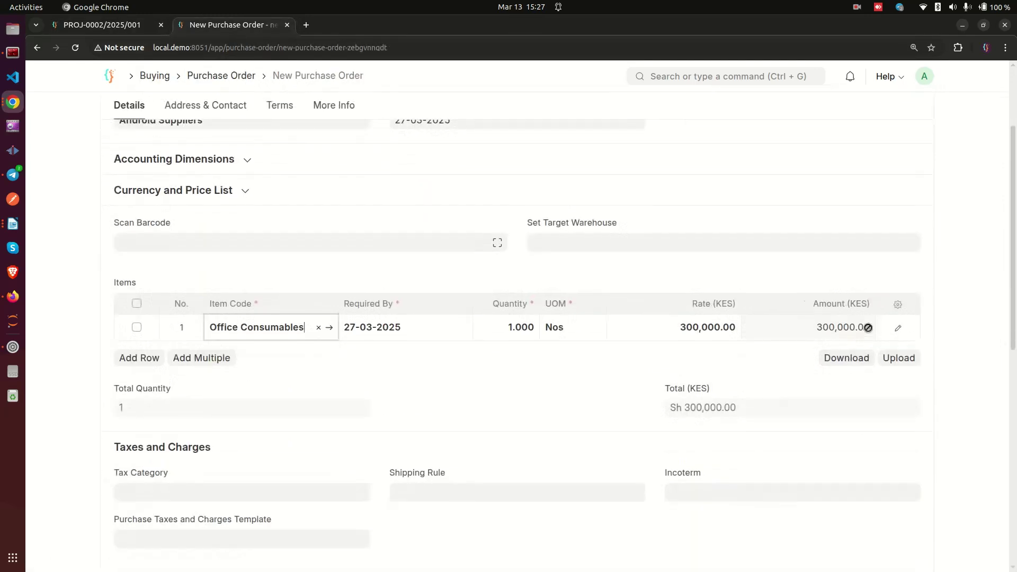
left_click(98, 25)
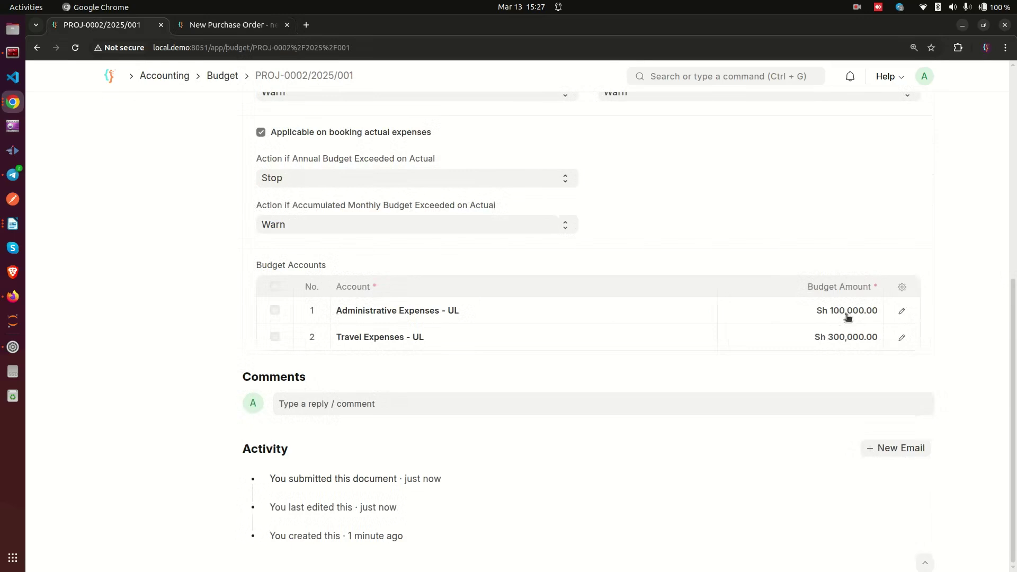
left_click(237, 28)
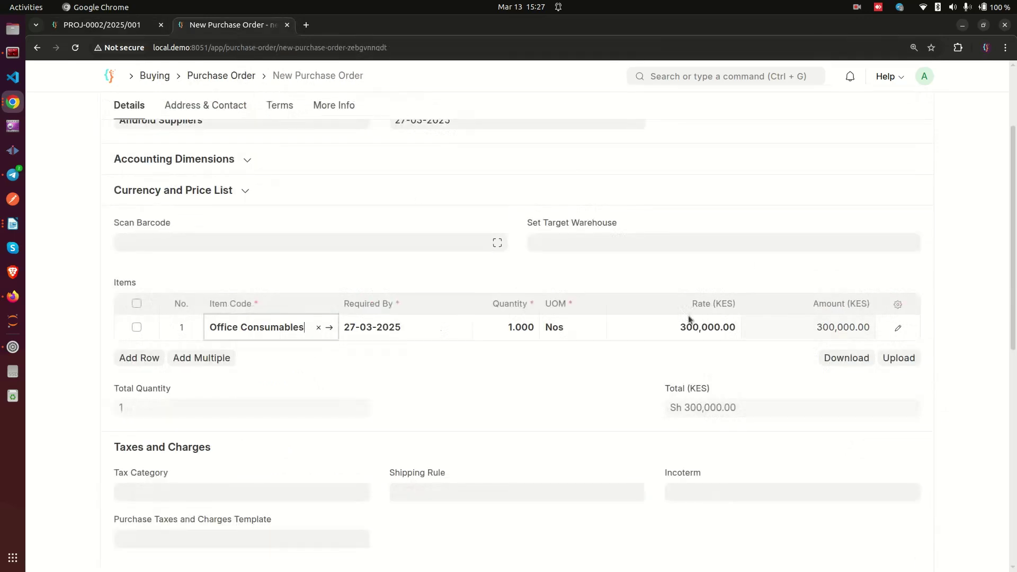
Set the Office Consumables rate in the purchase order's Items table to 110,000 KES.
left_click(676, 332)
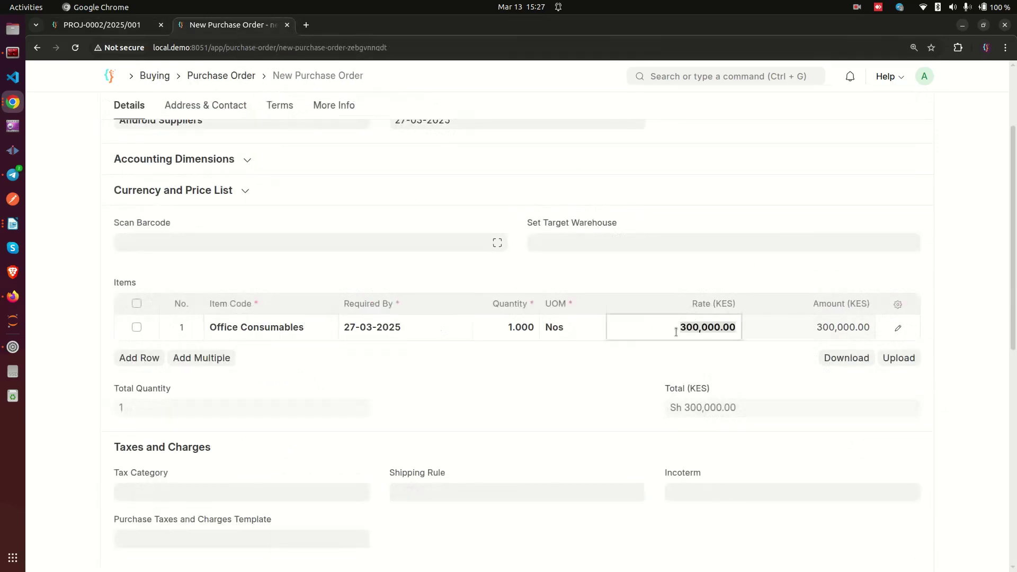
type("2")
key("BackSpace")
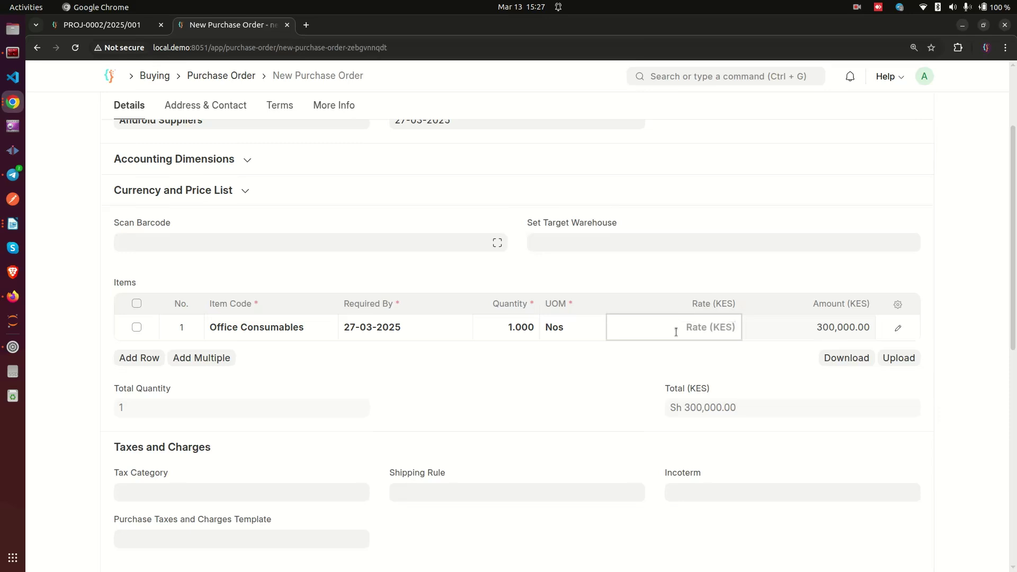
type("110000")
left_click(984, 226)
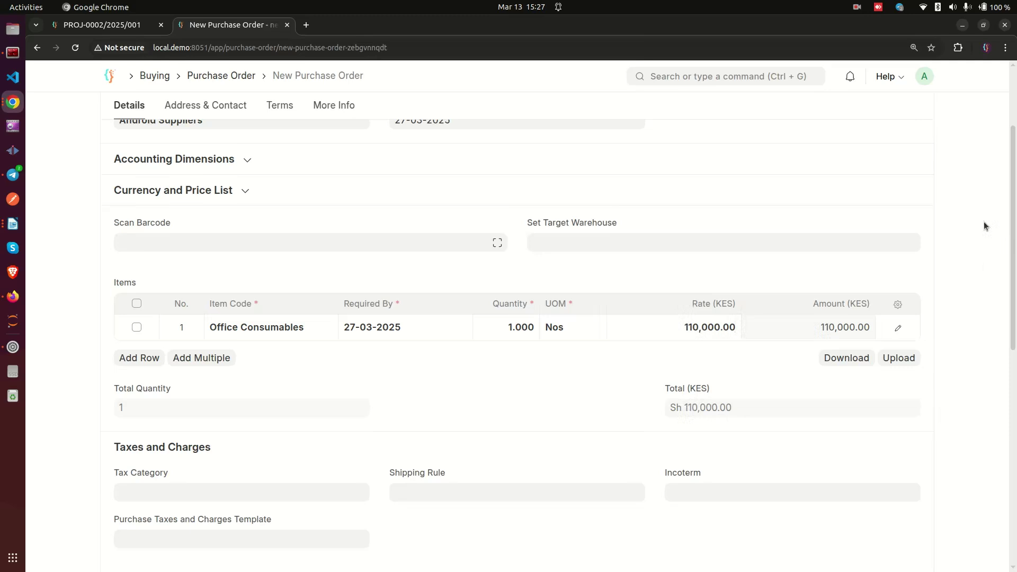
Change the expense account in the Office Consumables row's accounting details to Administrative Expenses - UL.
left_click(899, 330)
scroll(359, 330, "down", 5)
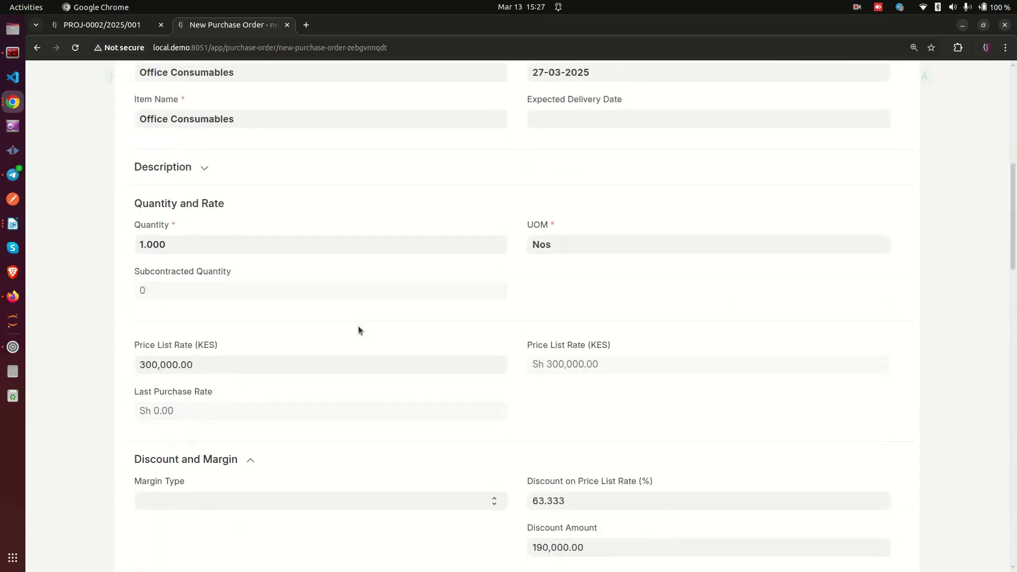
scroll(358, 330, "down", 10)
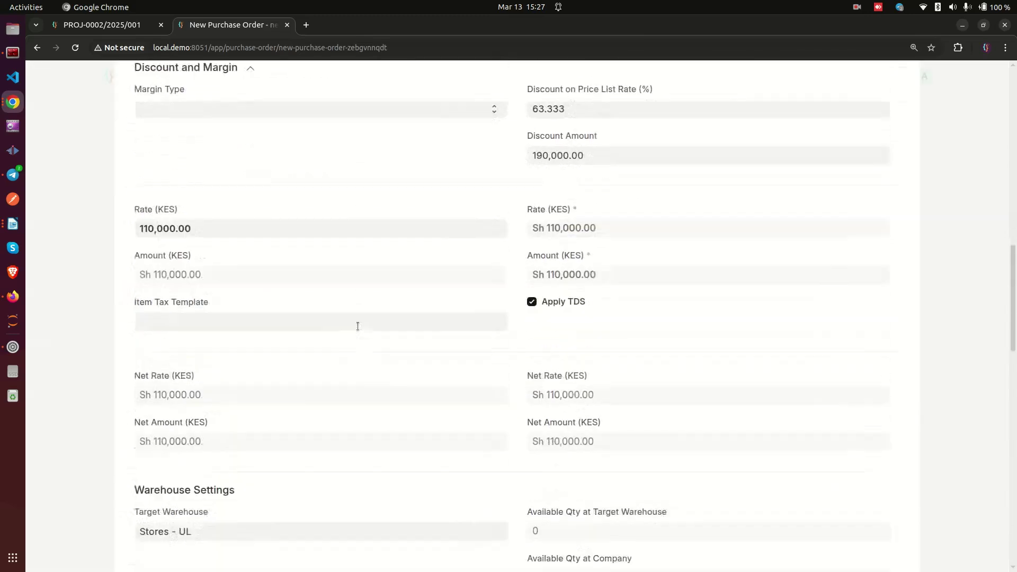
scroll(358, 329, "down", 2)
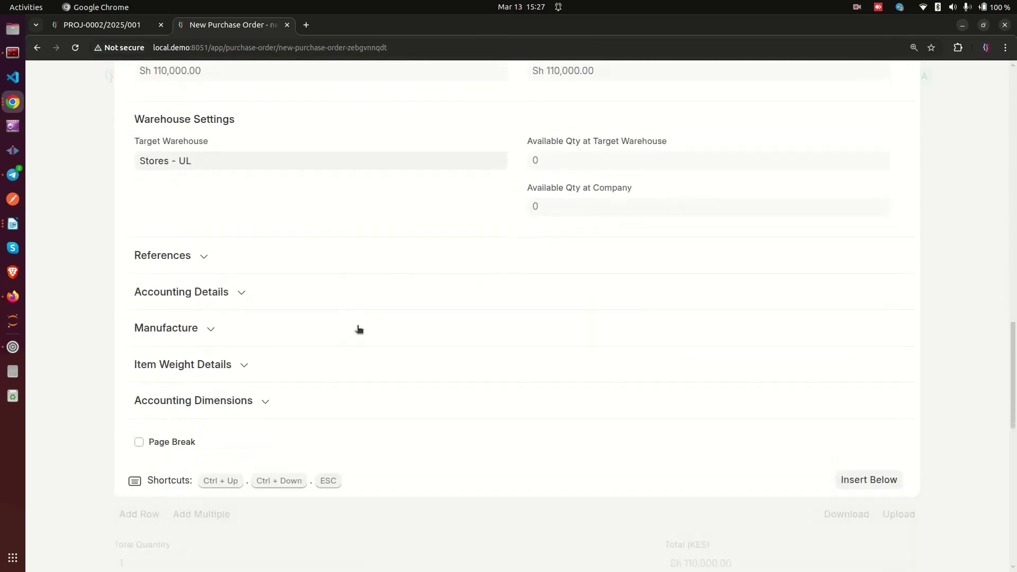
left_click(241, 294)
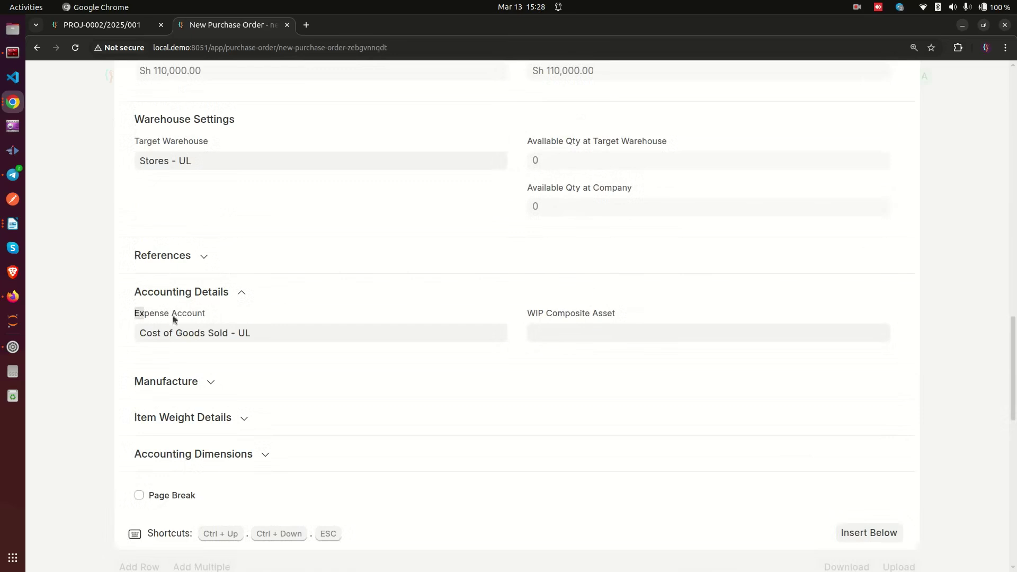
left_click_drag(136, 313, 209, 323)
left_click(262, 330)
key("ctrl+a")
key("BackSpace")
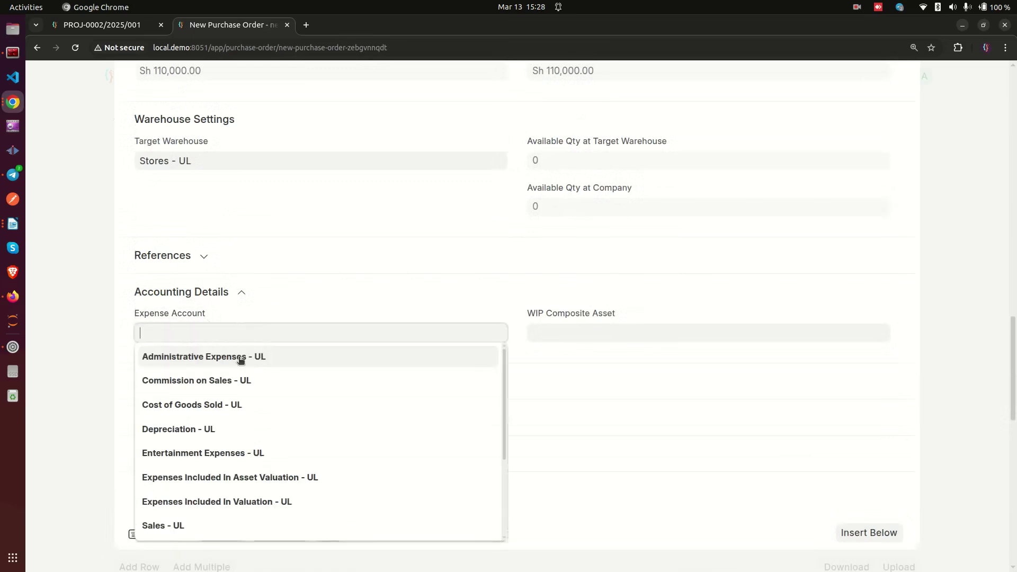
left_click(241, 359)
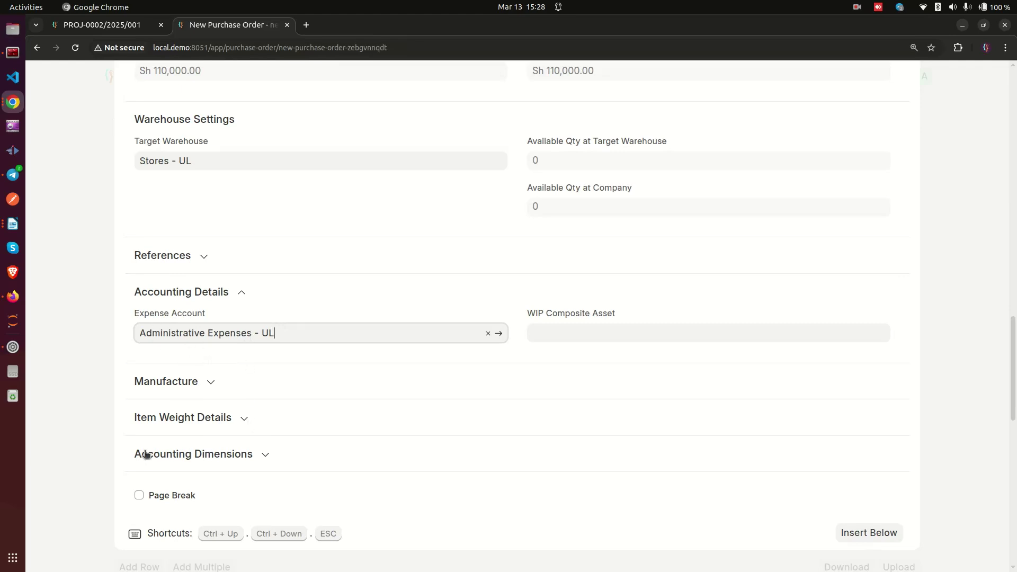
Assign the Office Consumables row to project PROJ-0002, Construction of the XYZ Dam, in its accounting dimensions.
left_click(276, 459)
scroll(255, 440, "down", 3)
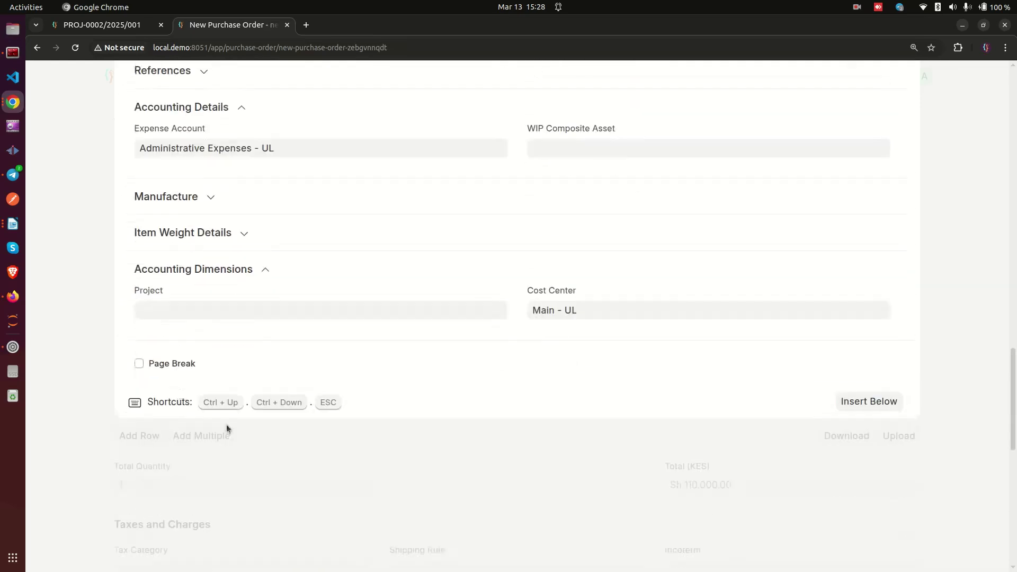
left_click(181, 298)
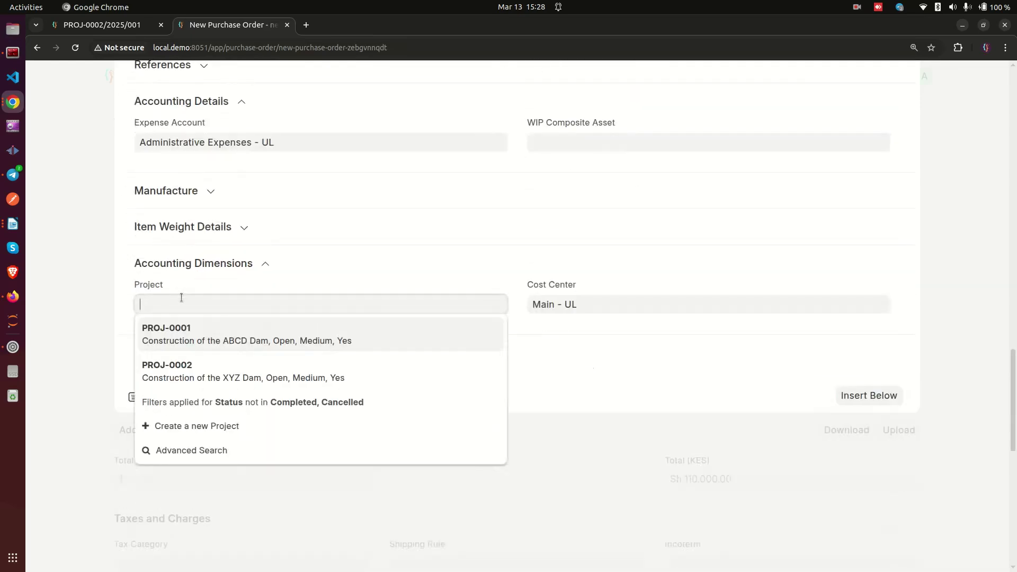
left_click(231, 379)
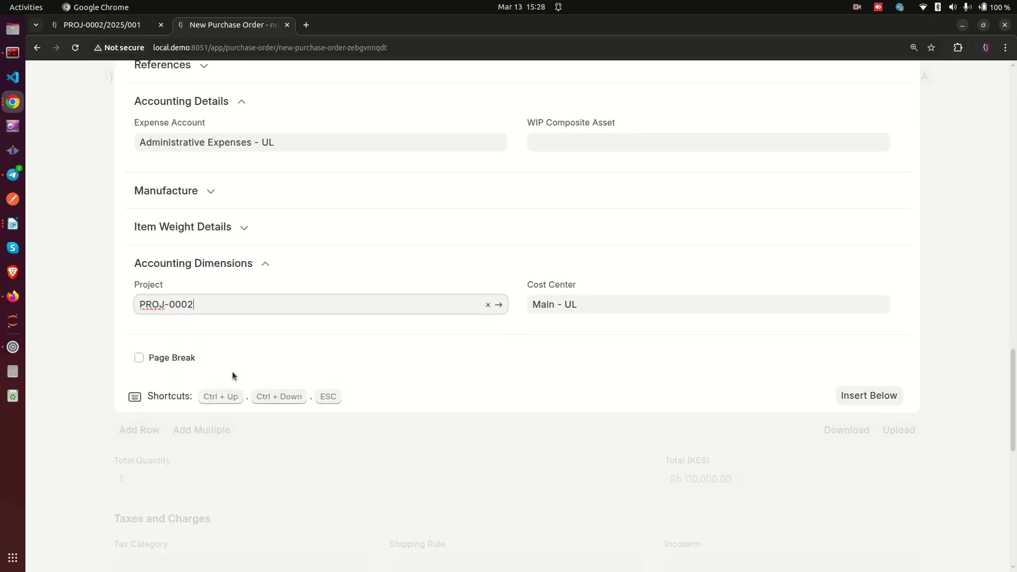
Review the row's cost center along with its item weight and manufacture details.
left_click(544, 287)
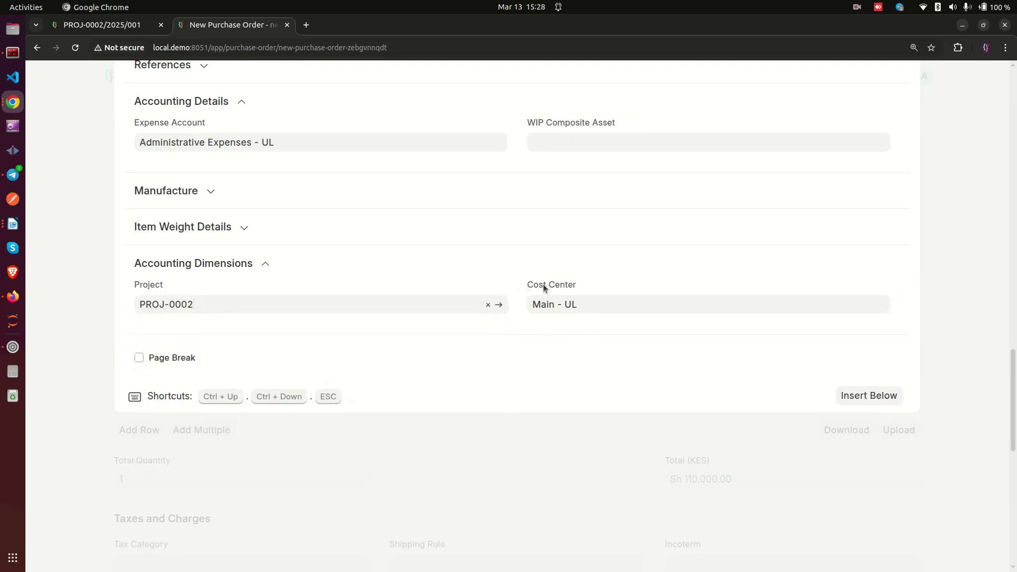
triple_click(544, 288)
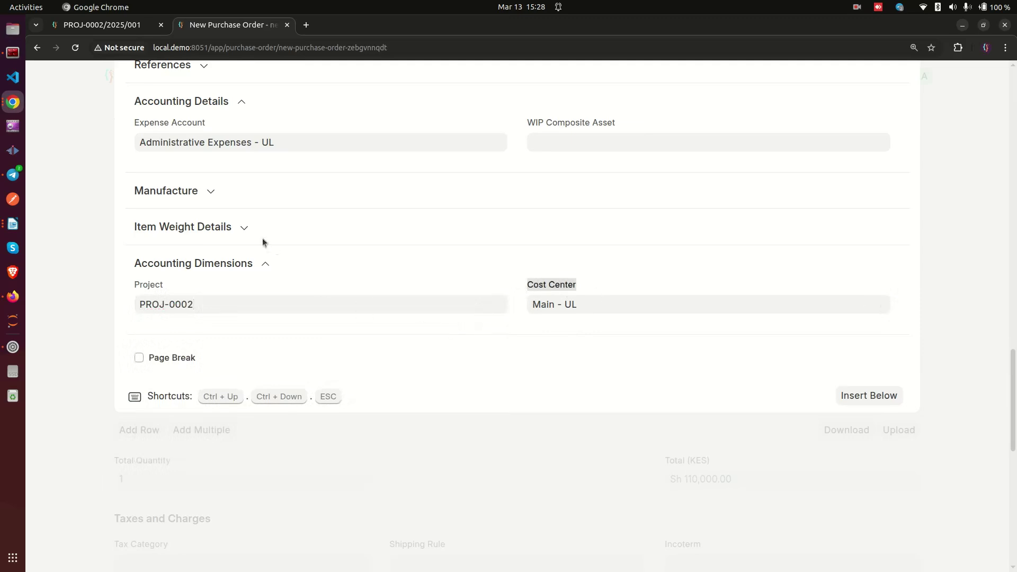
left_click(249, 227)
left_click(231, 192)
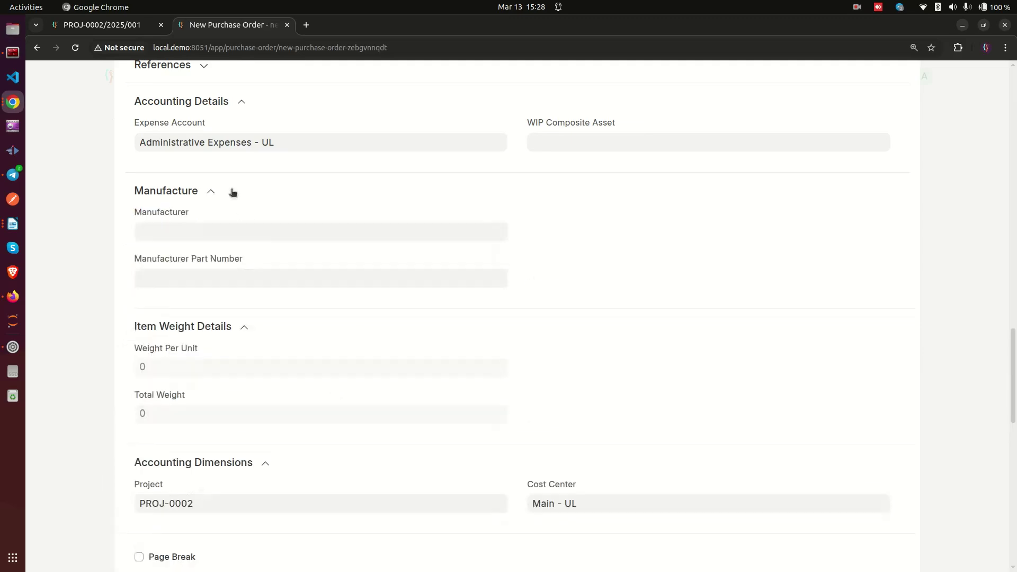
left_click(224, 199)
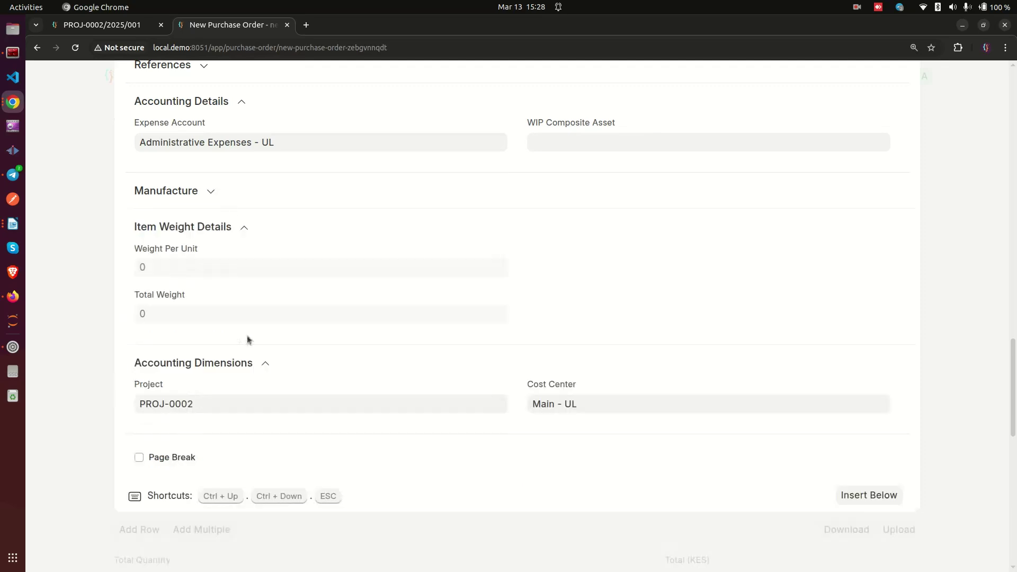
left_click(578, 390)
left_click_drag(527, 389, 575, 389)
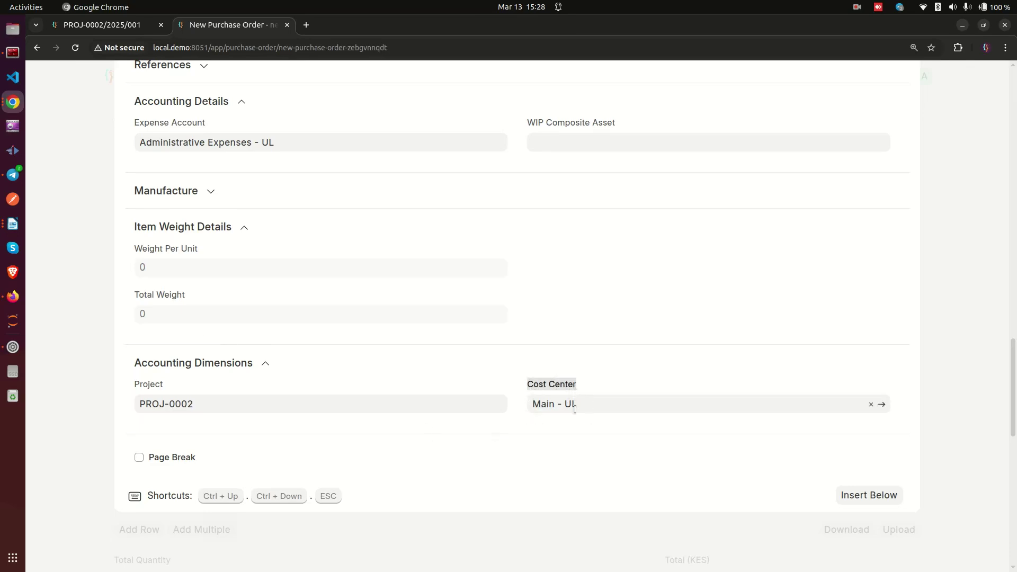
Close the item row's details, save the purchase order and try to submit it.
scroll(564, 418, "up", 8)
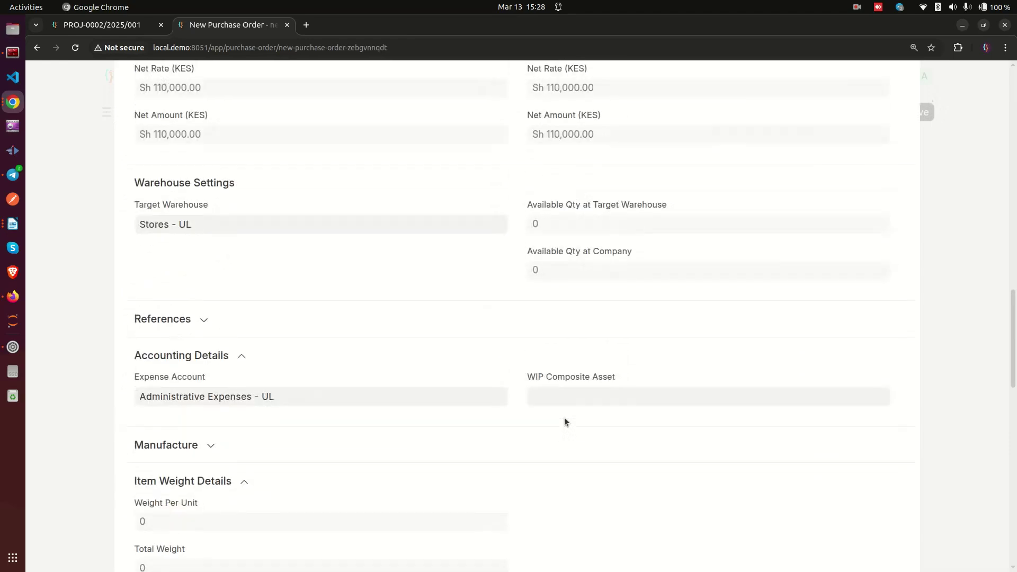
scroll(563, 416, "up", 8)
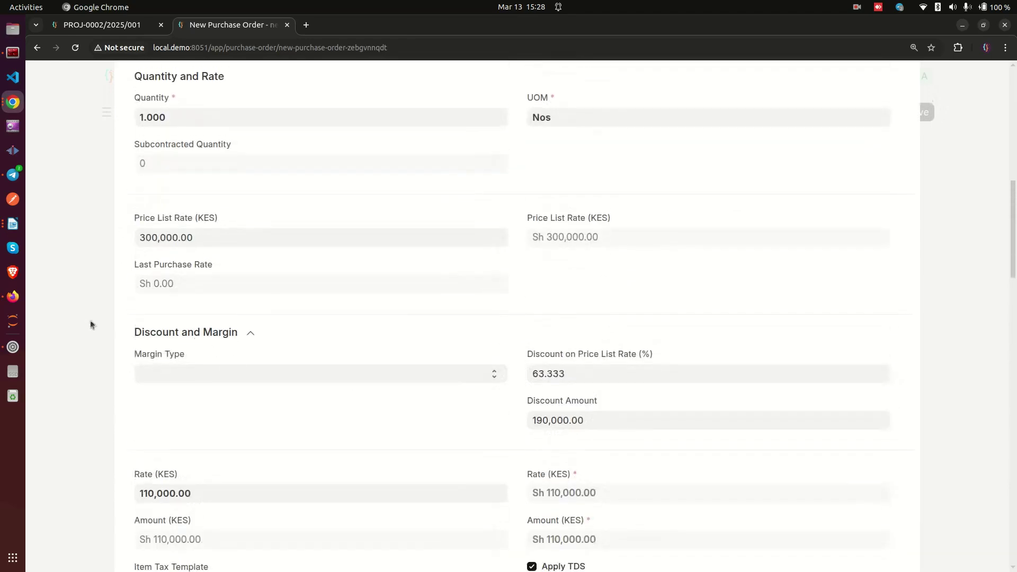
left_click(84, 322)
scroll(711, 331, "up", 8)
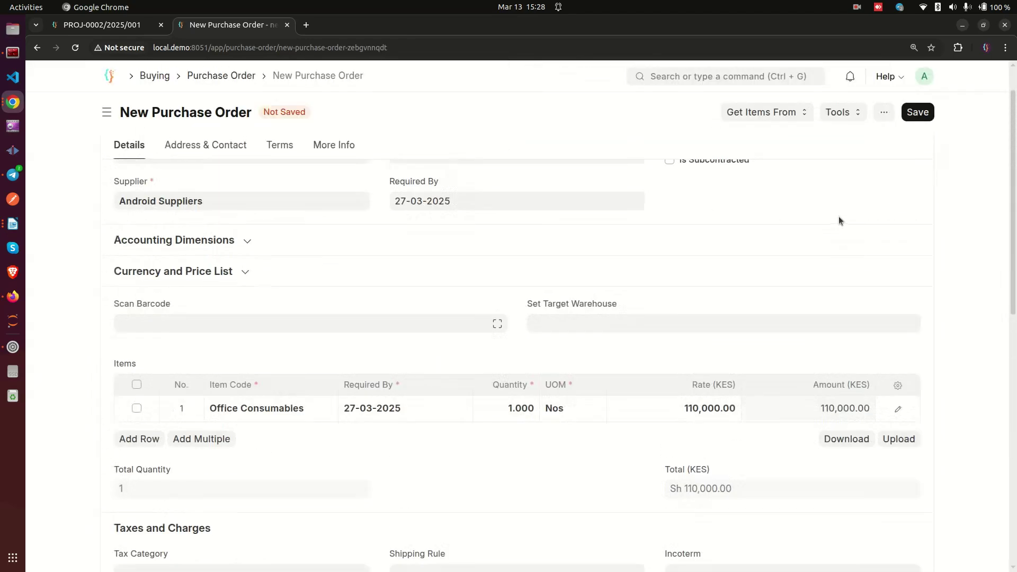
left_click(911, 119)
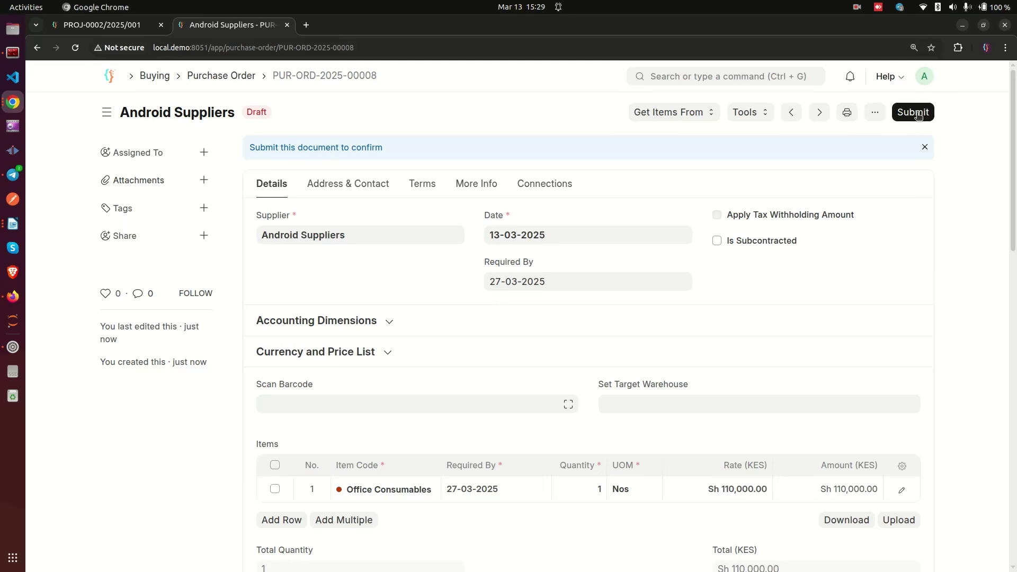
left_click(917, 116)
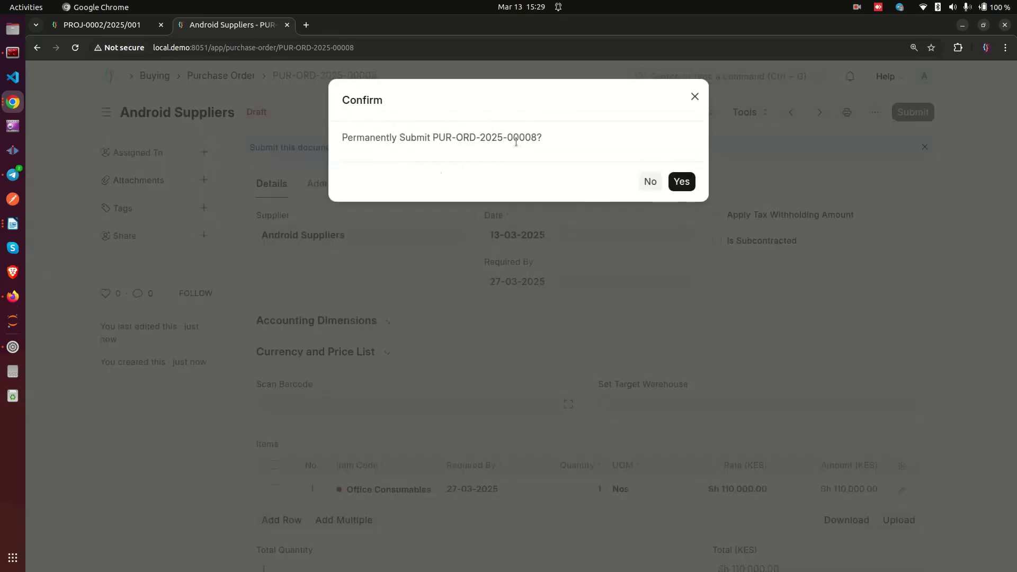
left_click(681, 183)
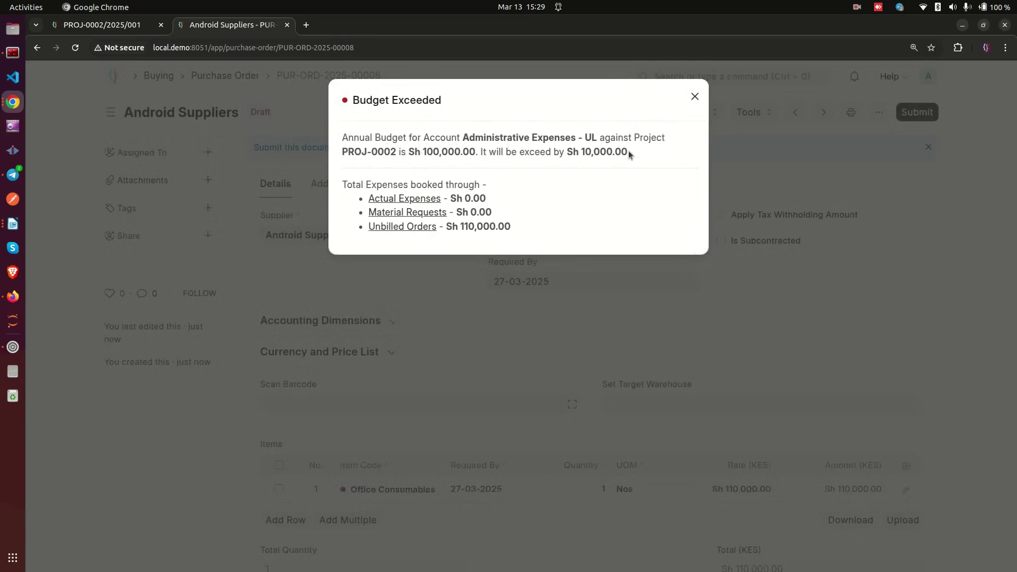
Read the budget message's annual limit, excess amount and booked expenses, and dismiss it.
left_click_drag(420, 152, 489, 156)
left_click_drag(584, 150, 628, 159)
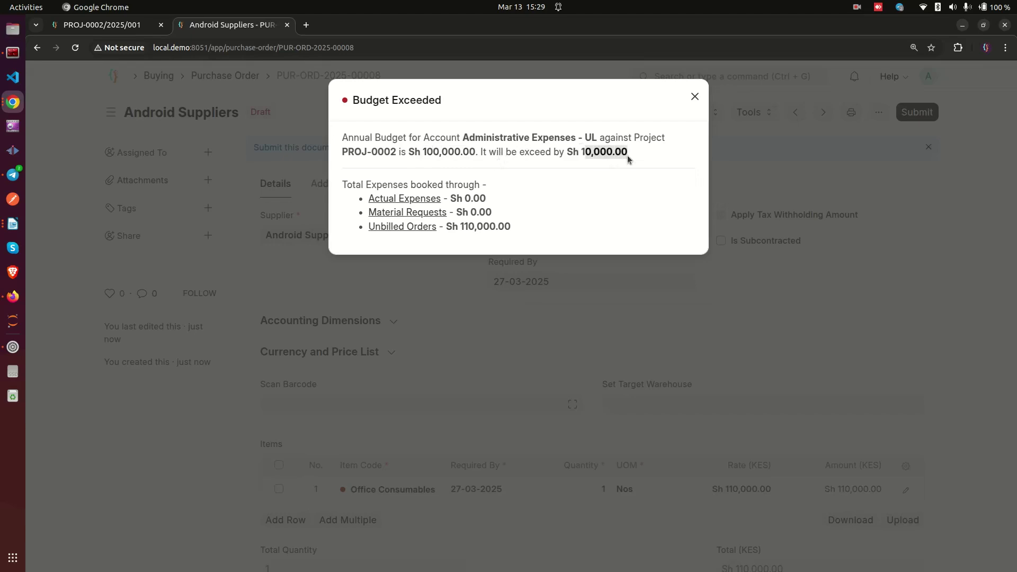
left_click(506, 191)
left_click_drag(522, 228, 381, 171)
left_click(467, 166)
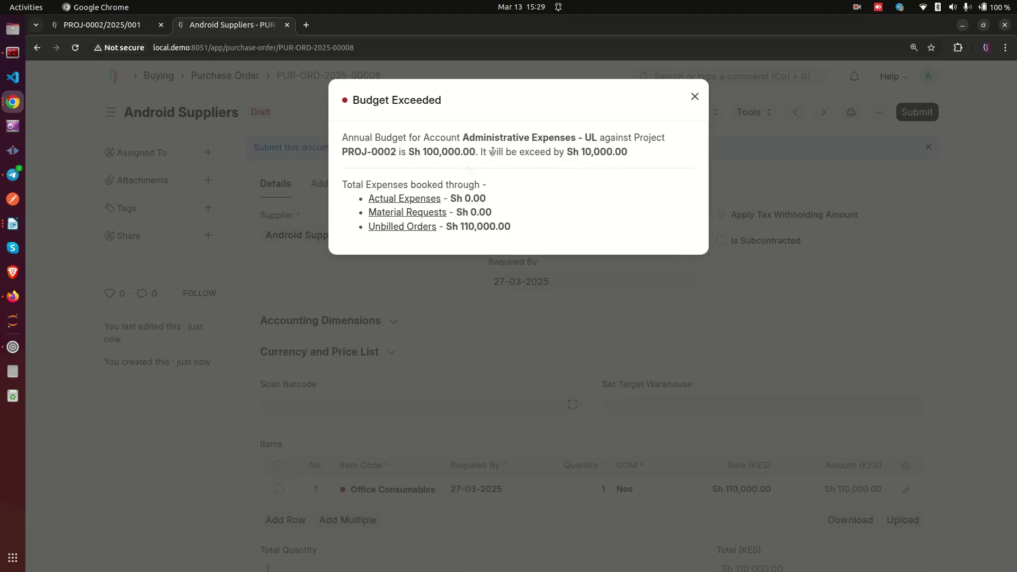
left_click(694, 98)
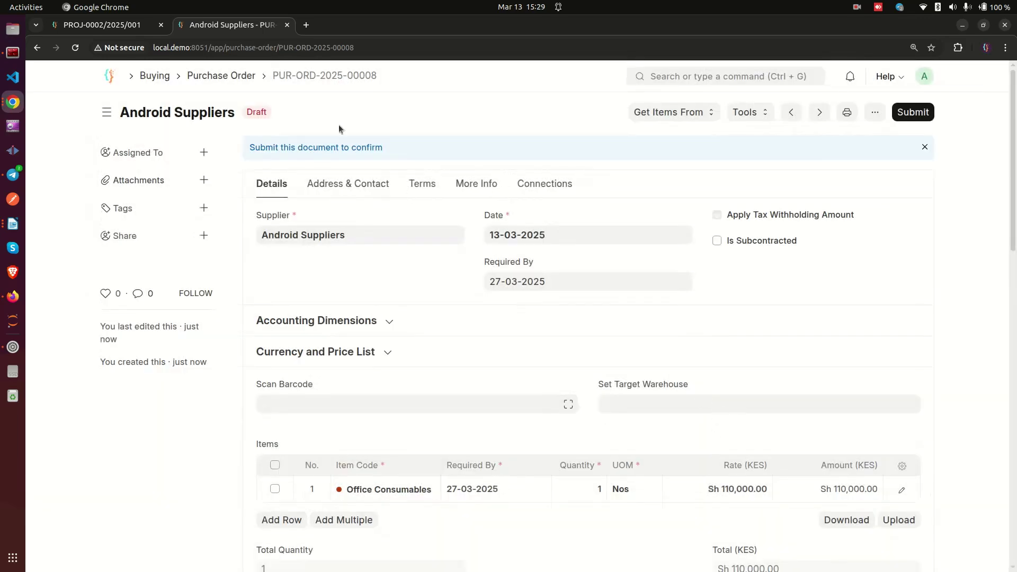
Lower the Office Consumables rate to 10,000 KES, then save and submit the purchase order.
left_click(702, 494)
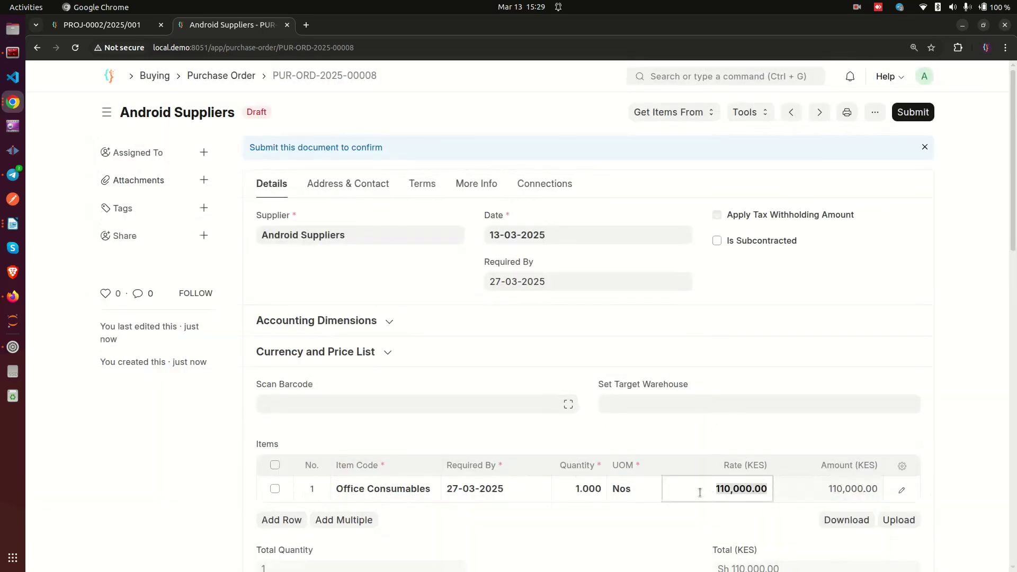
type("10,000")
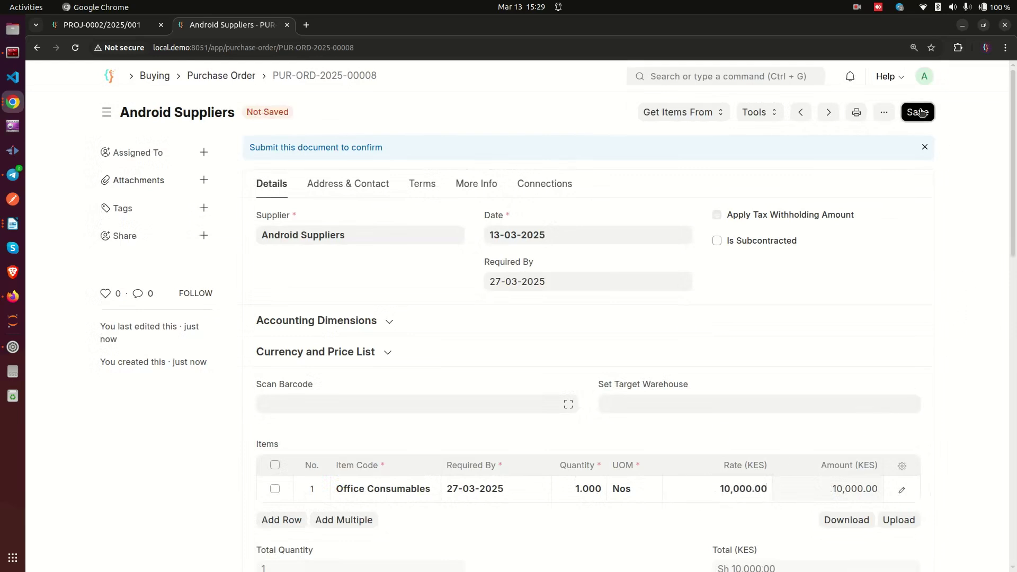
left_click(919, 112)
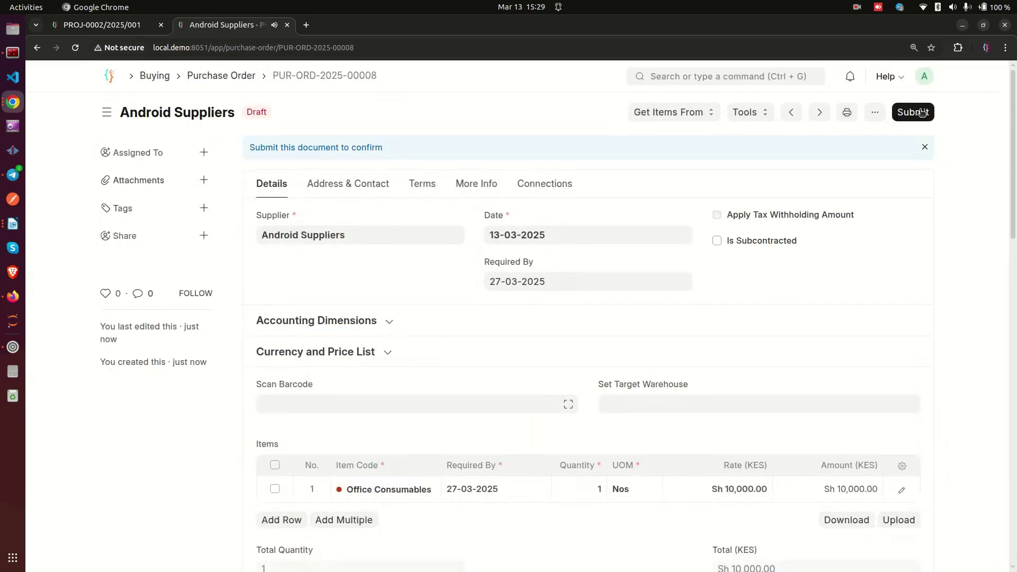
left_click(918, 112)
left_click(683, 182)
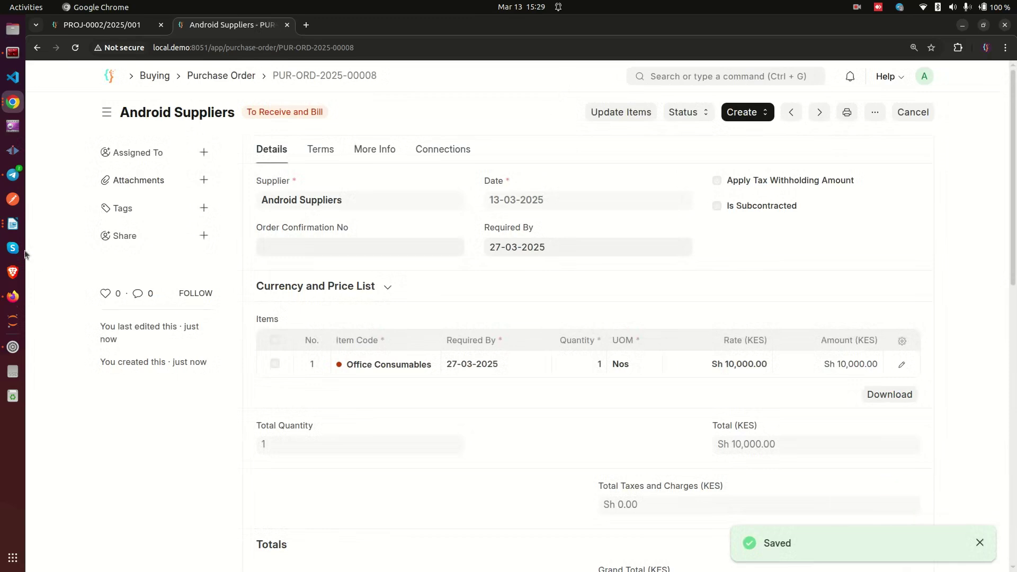
Search for the Expense Claim list, open it and start a new expense claim.
left_click(13, 224)
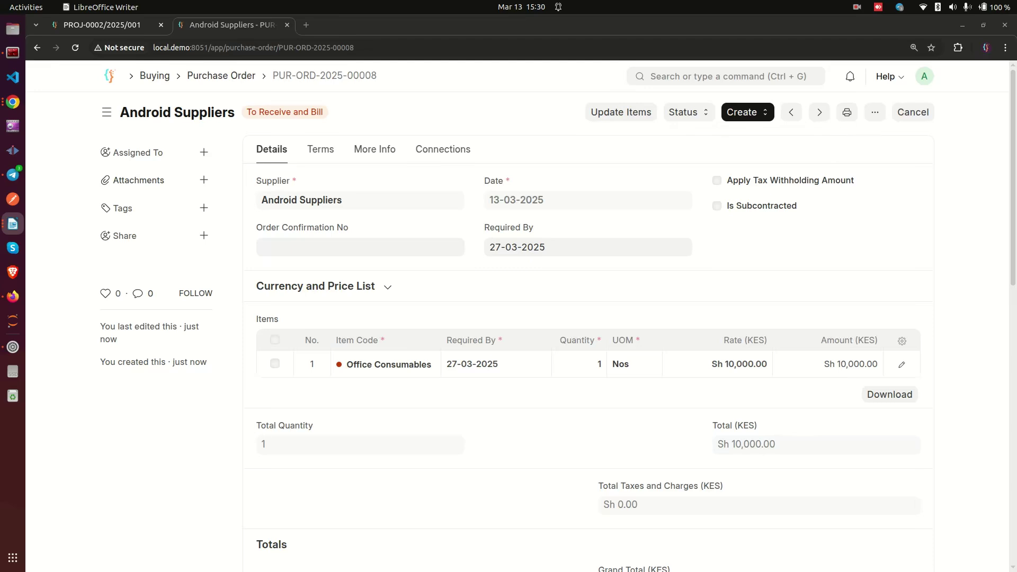
left_click(692, 78)
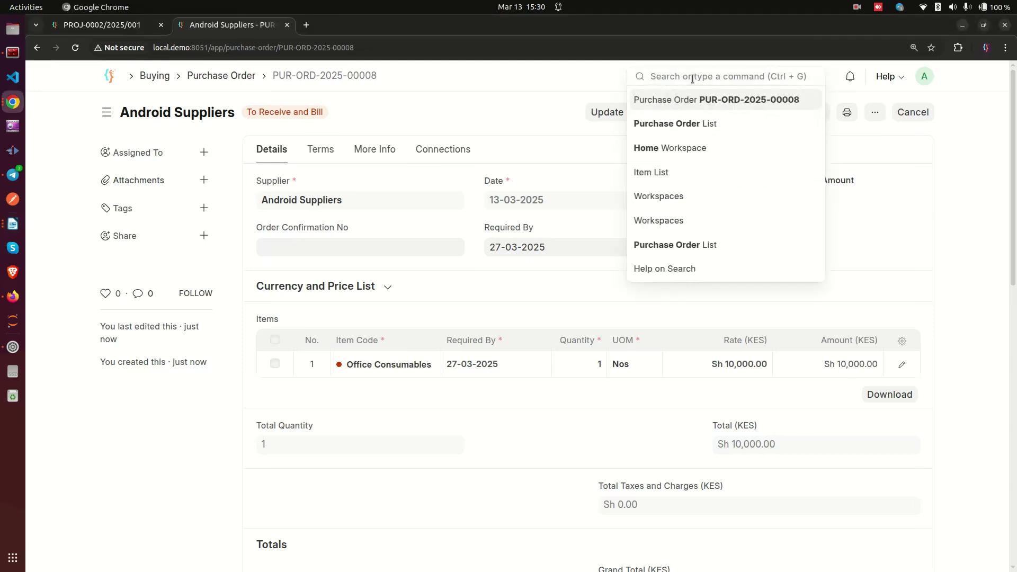
type("expense c")
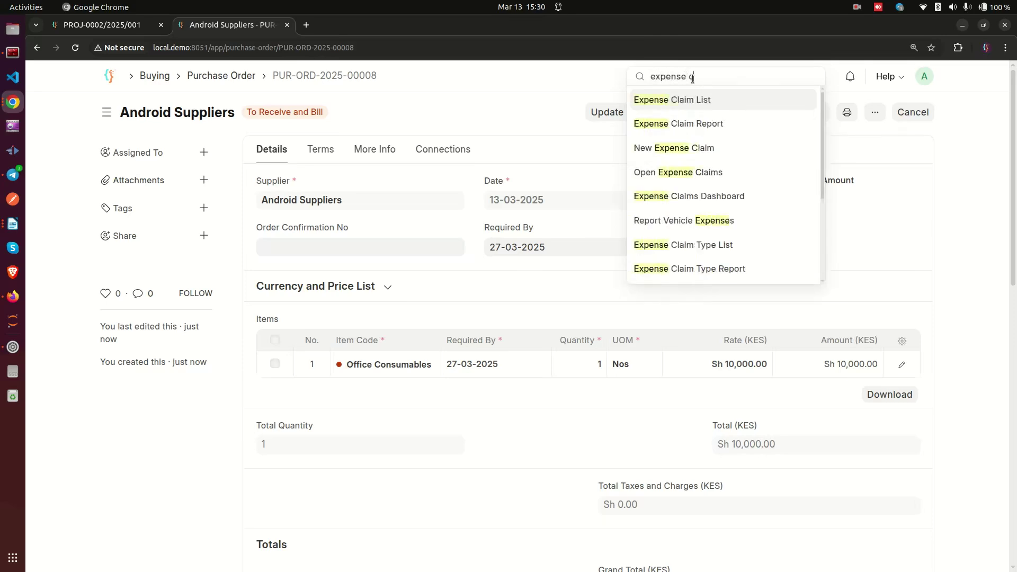
left_click(678, 101)
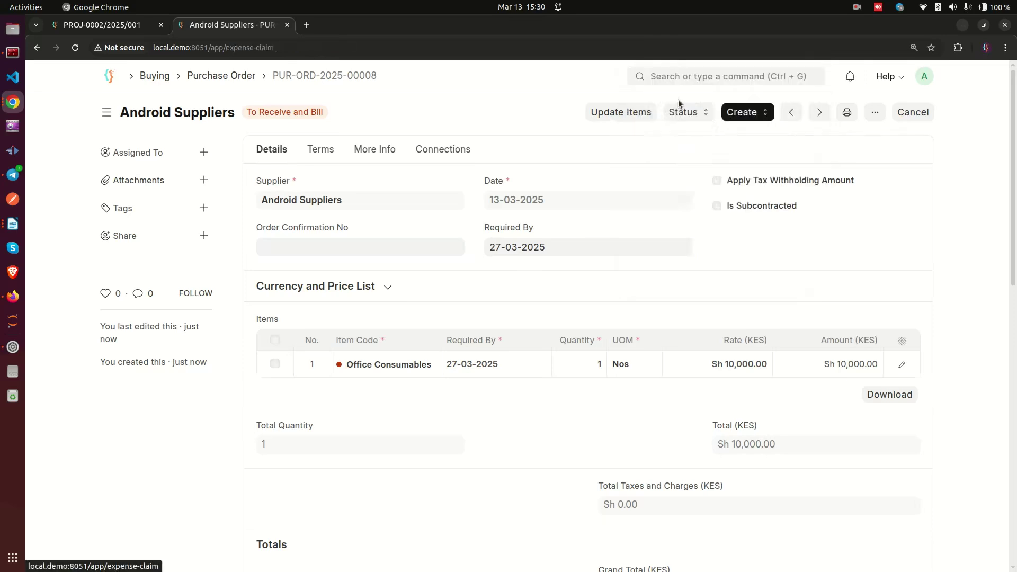
left_click(884, 115)
Select the claiming employee and assign the expense approver on the new expense claim.
left_click(191, 246)
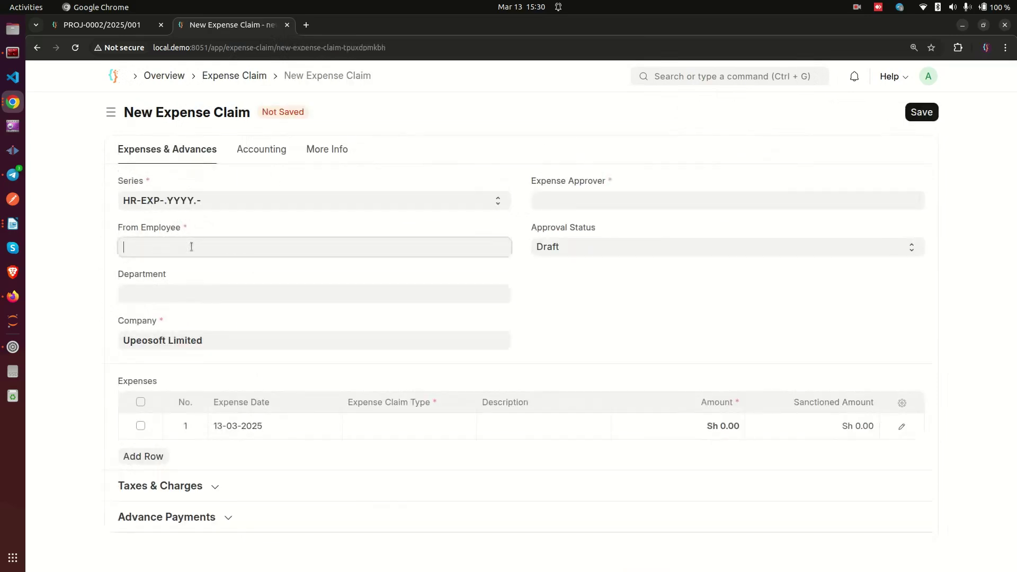
left_click(192, 275)
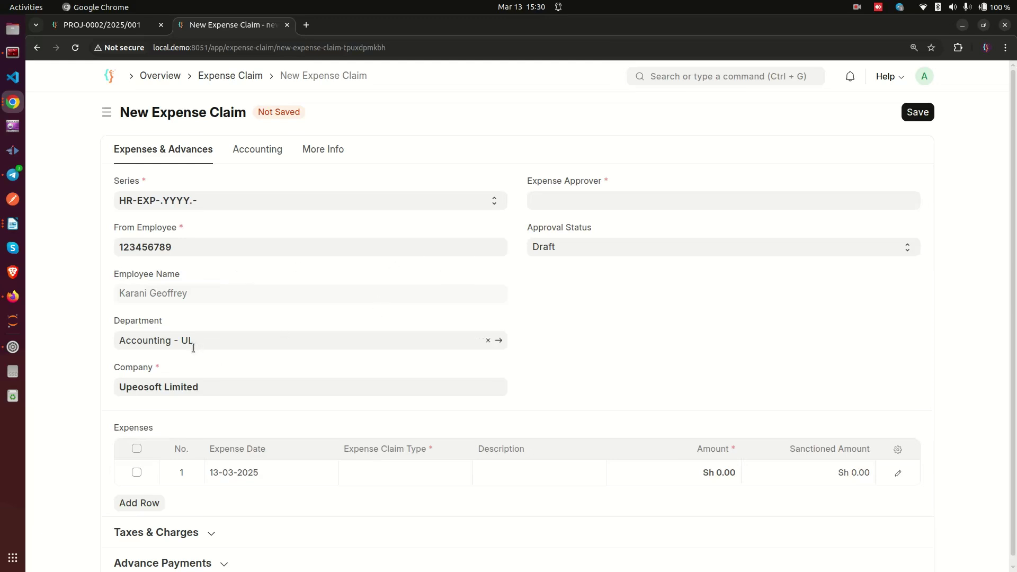
left_click(578, 194)
left_click(567, 222)
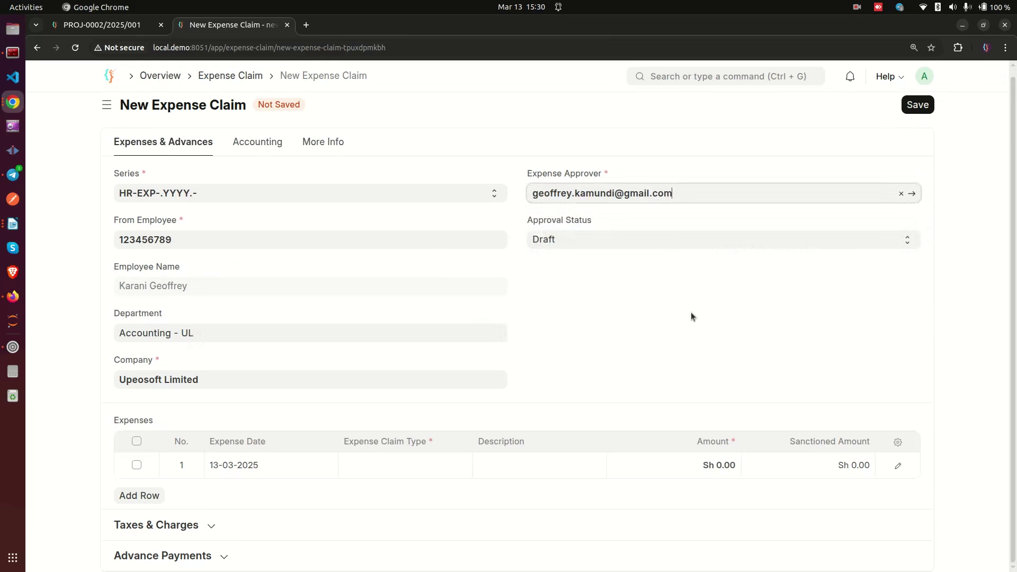
Set the first expense row's date to 10-03-2025 and its claim type to Travelling Cost.
left_click(311, 462)
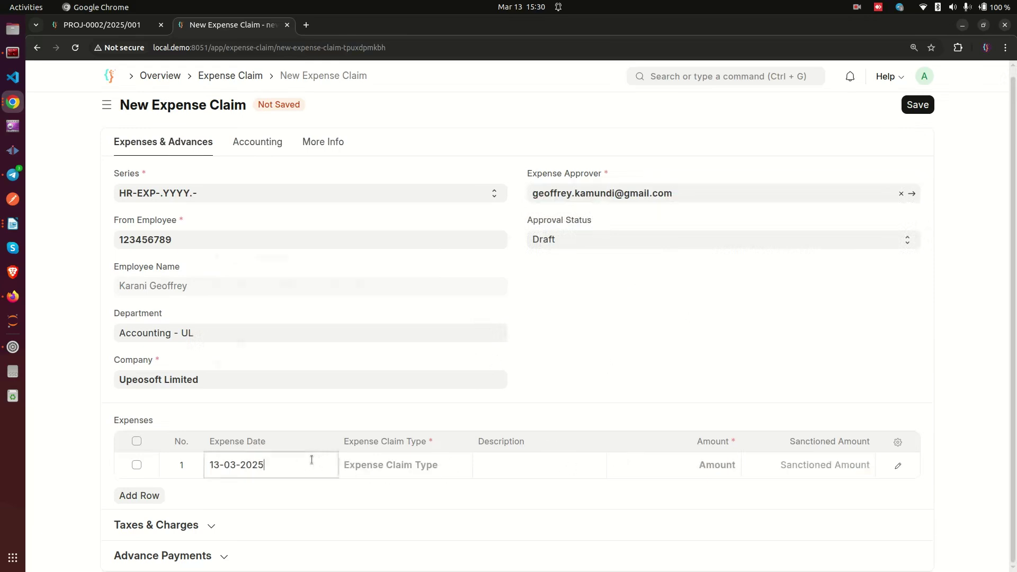
left_click(82, 454)
left_click(280, 465)
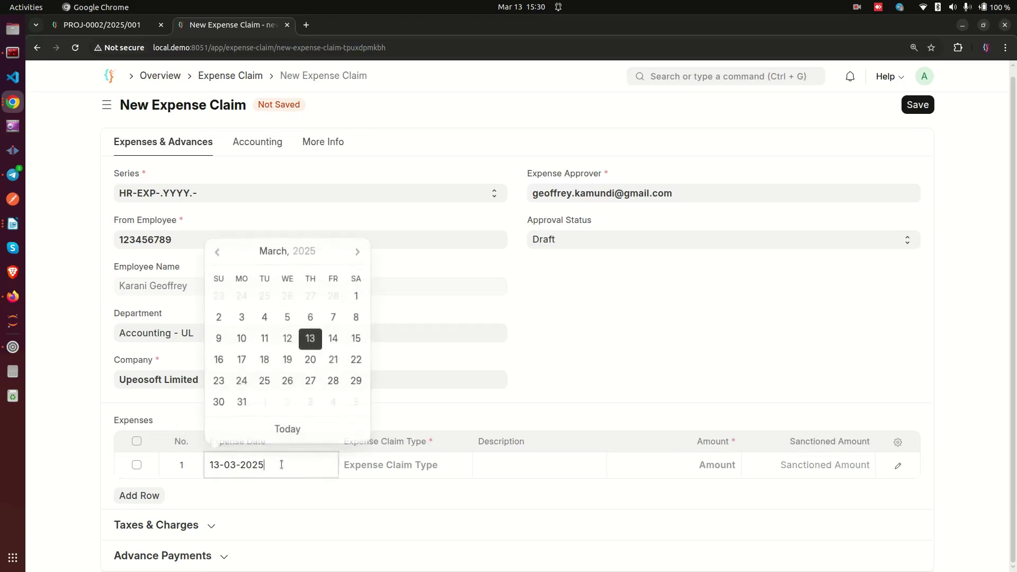
left_click(242, 339)
left_click(410, 460)
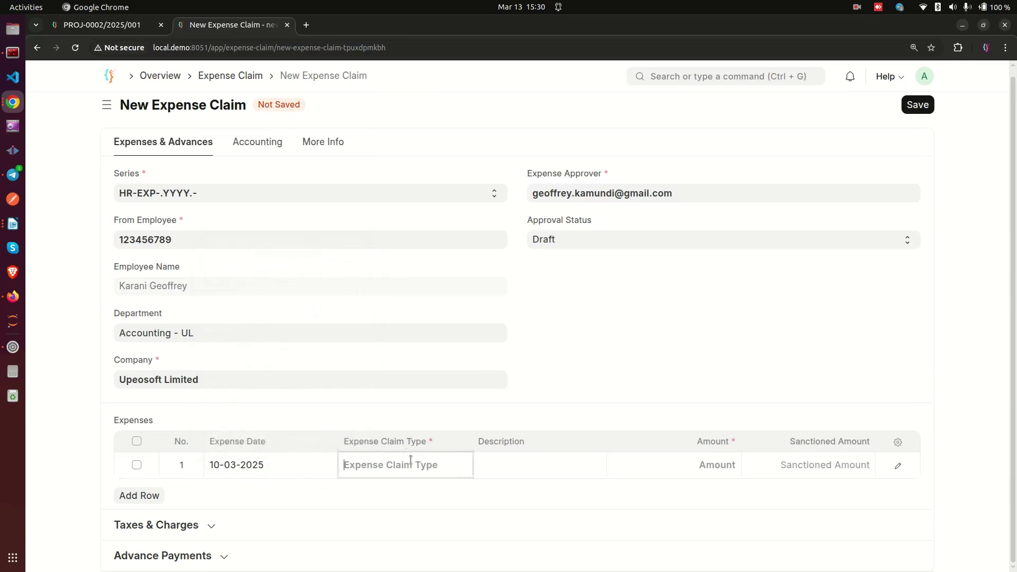
left_click(405, 493)
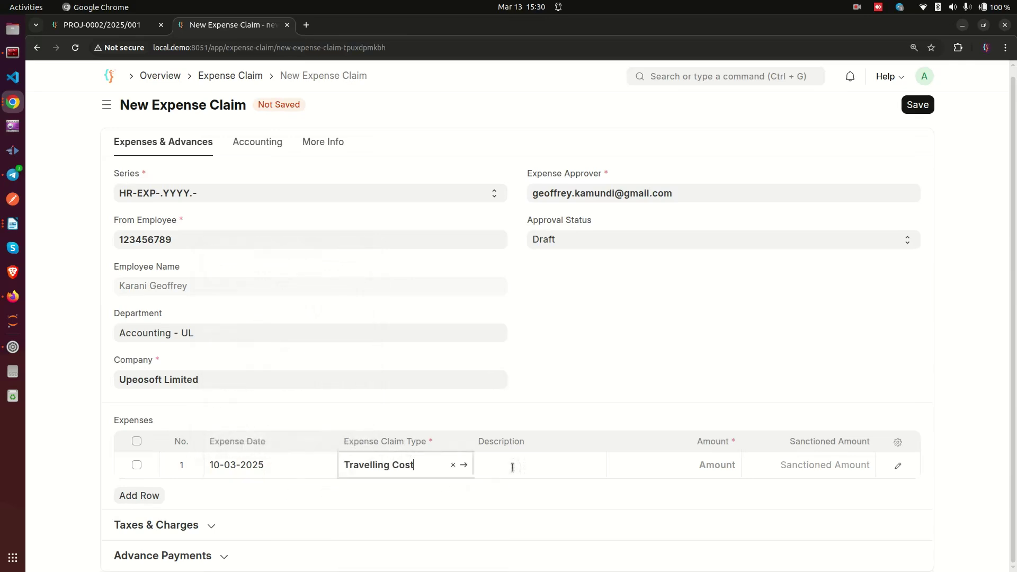
Describe the Travelling Cost expense as "Traveled from A to F".
left_click(580, 459)
type("Travelled from A to F")
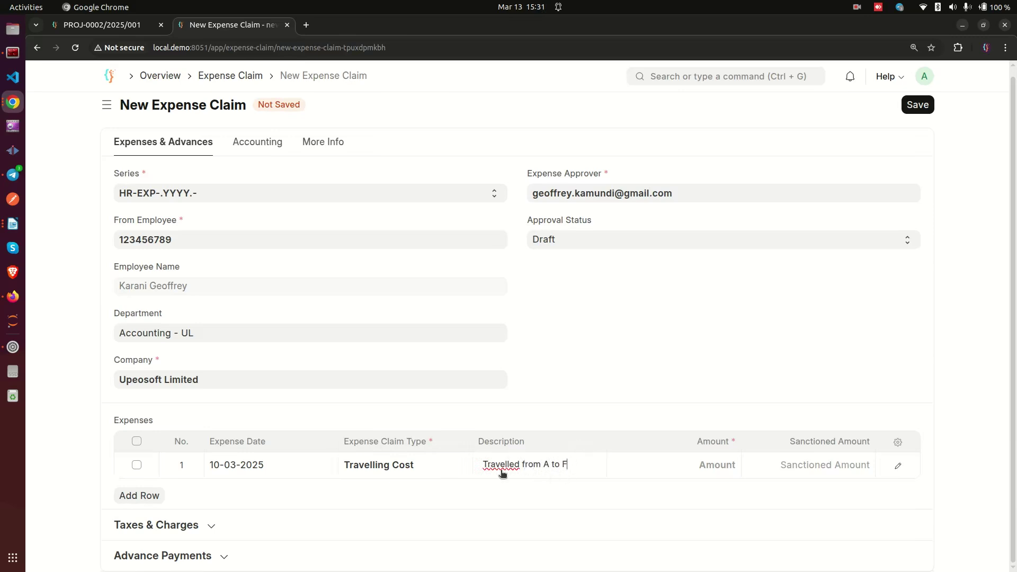
key("Delete")
left_click(673, 467)
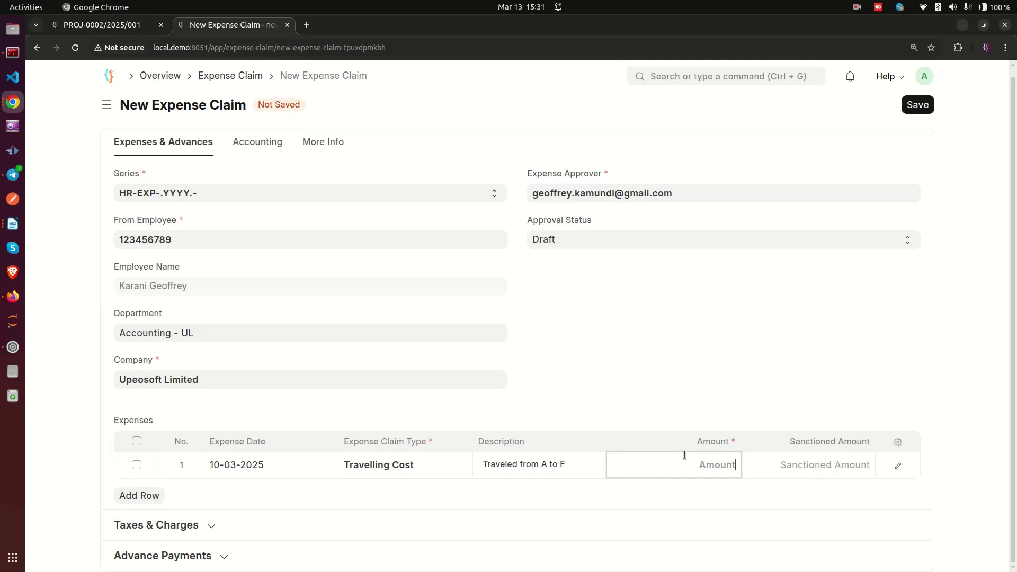
Open the expense row's full details and link it to project PROJ-0002, Construction of the XYZ Dam.
left_click(897, 464)
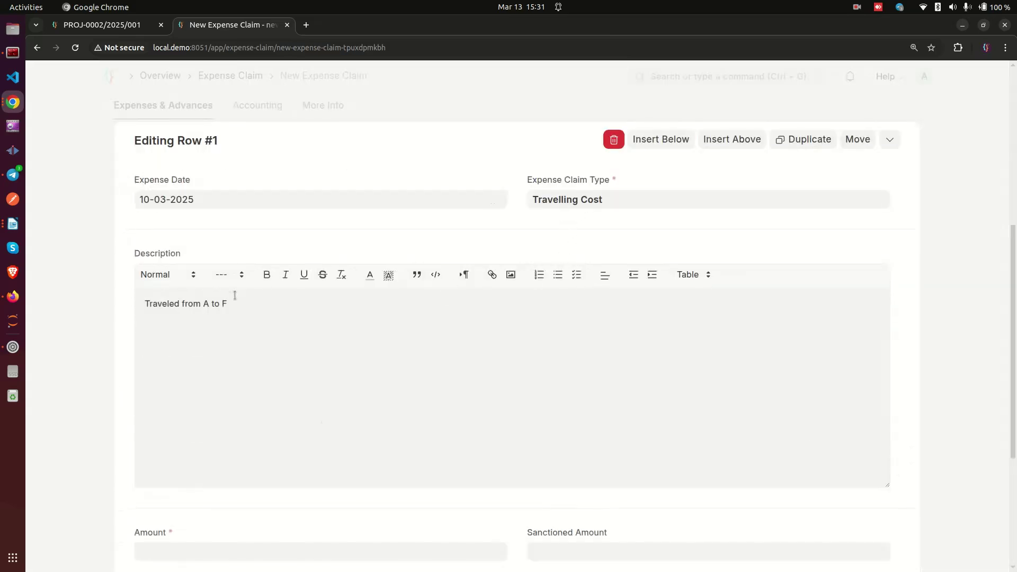
scroll(512, 401, "down", 4)
scroll(512, 401, "down", 1)
left_click(579, 415)
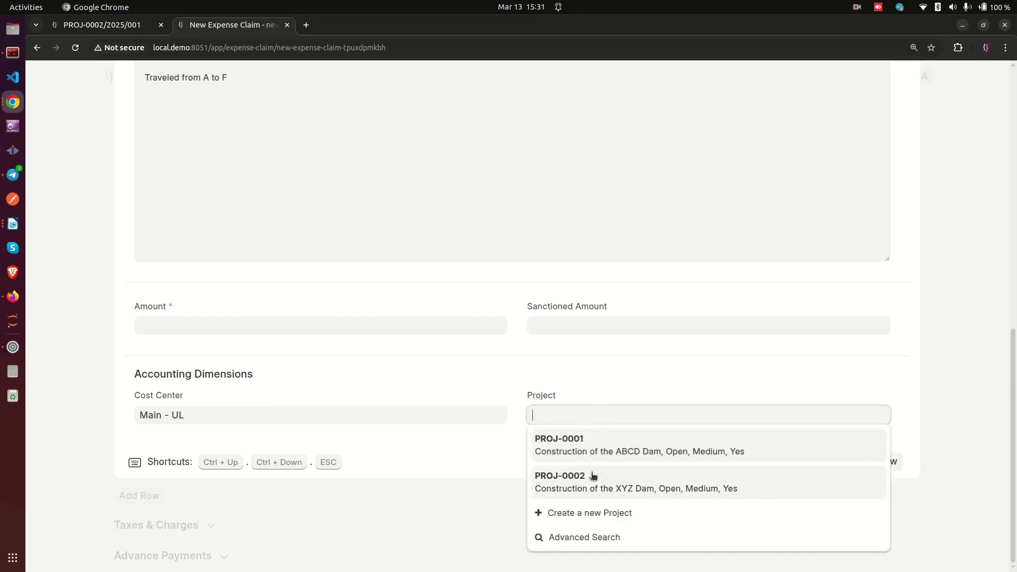
left_click(601, 473)
Enter an amount of 40,000 for the Travelling Cost expense and close the row's details.
scroll(631, 459, "up", 1)
scroll(620, 445, "up", 5)
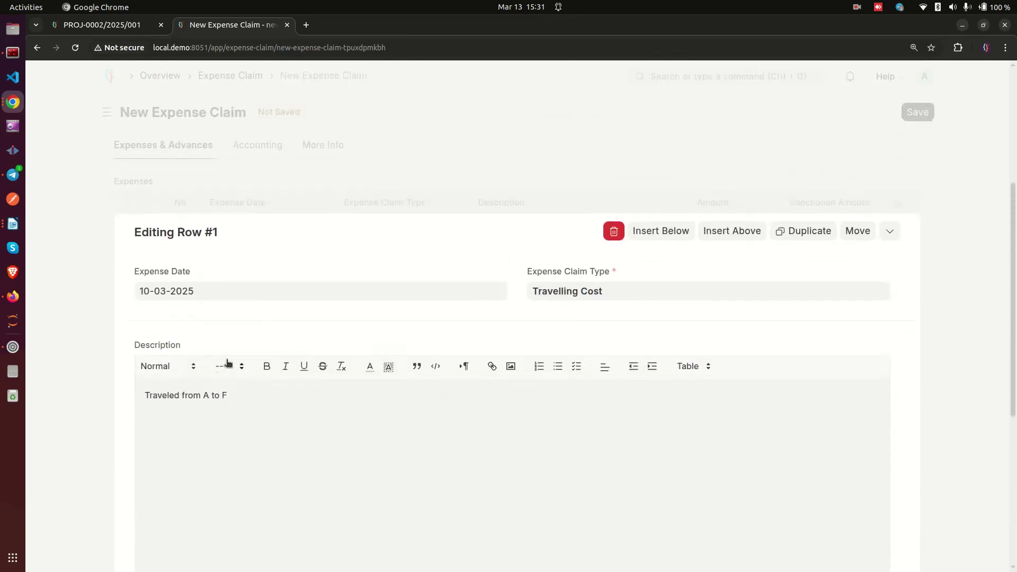
scroll(418, 395, "down", 6)
left_click(229, 389)
type("40,000")
key("Escape")
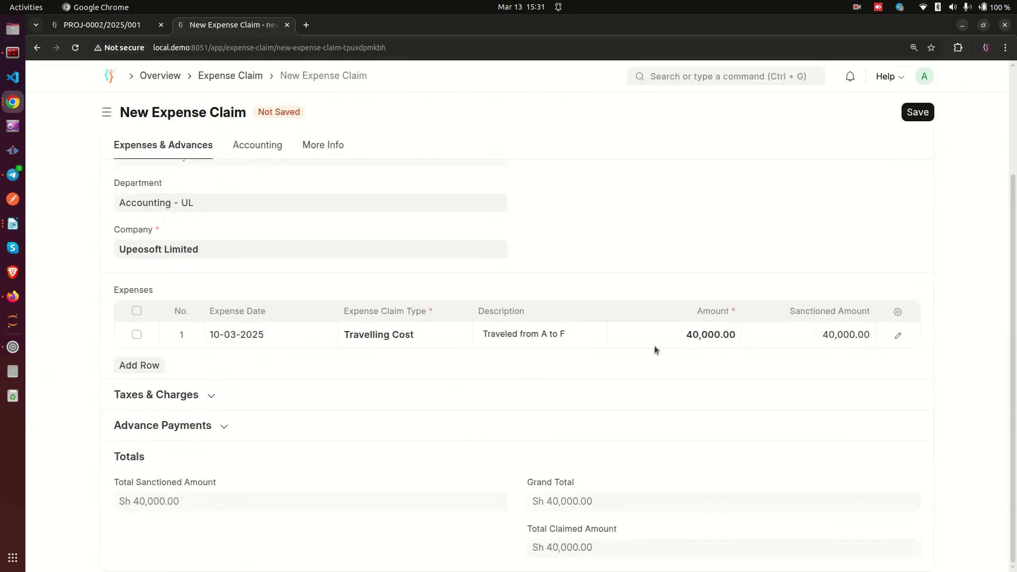
Raise the Travelling Cost amount to 400,000 and save the expense claim.
left_click(703, 338)
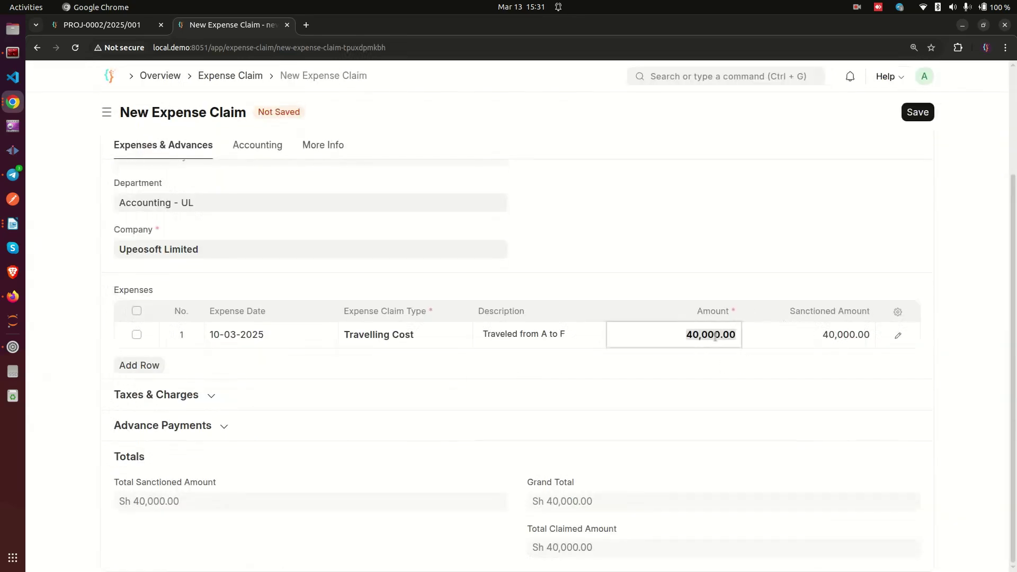
type("0")
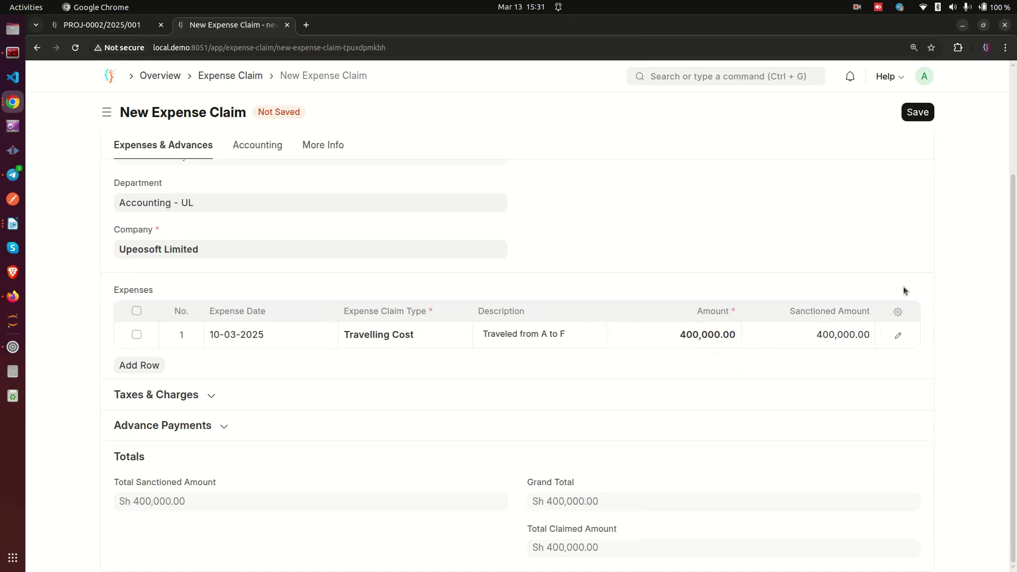
scroll(920, 245, "up", 3)
left_click(920, 112)
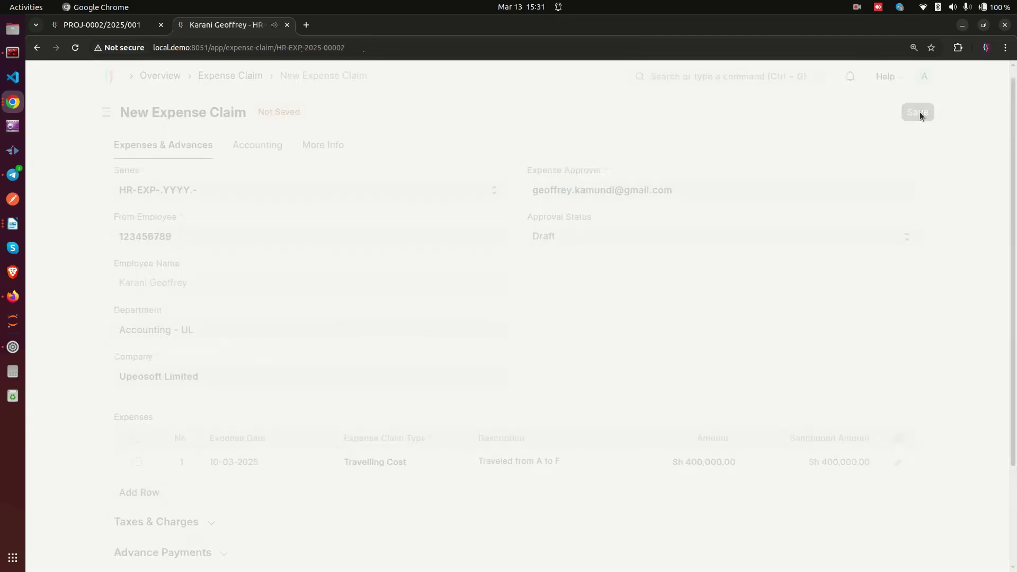
Check the amount and project in the saved expense row's details, and close them.
scroll(781, 336, "down", 3)
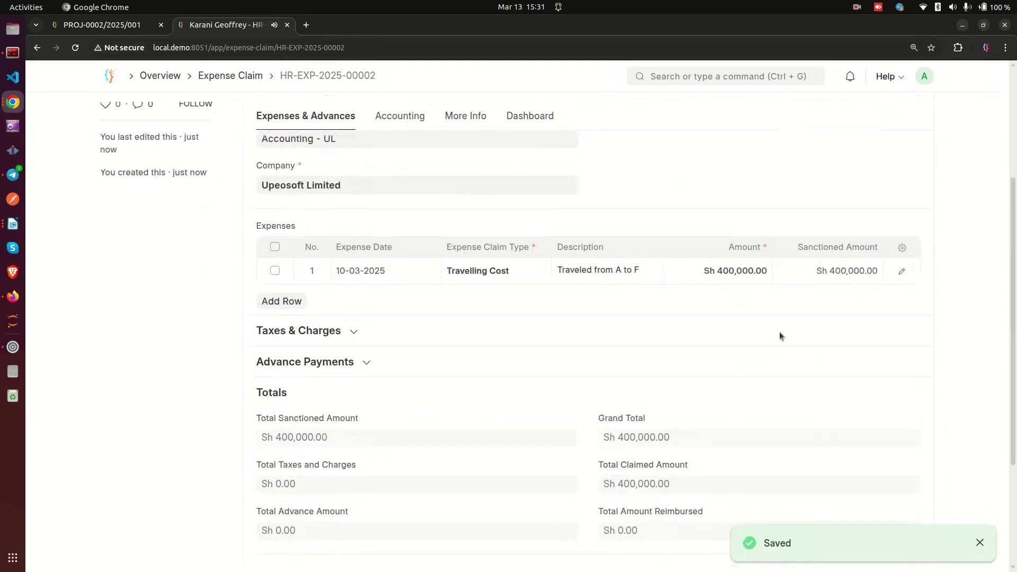
left_click(901, 271)
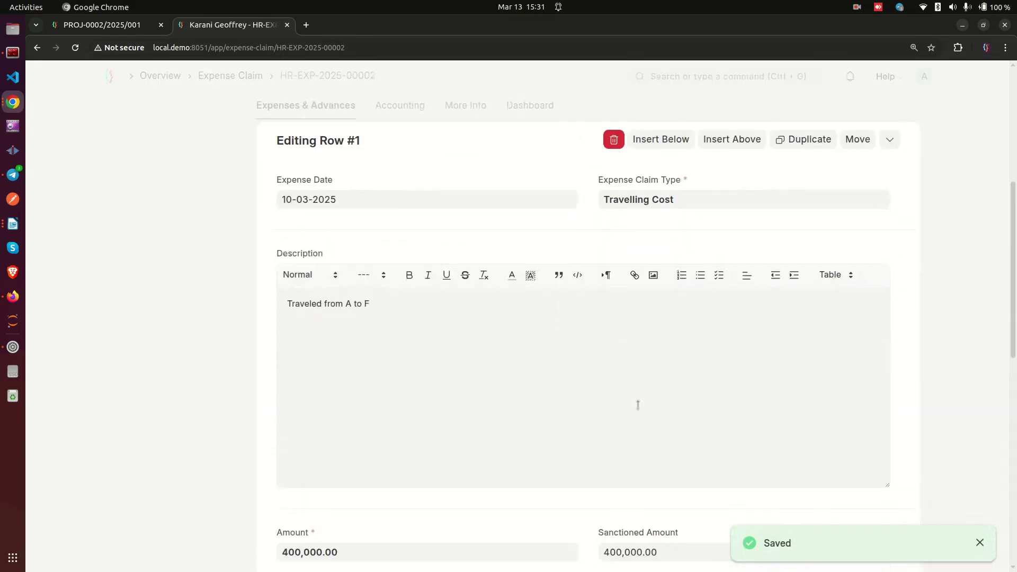
scroll(636, 405, "down", 6)
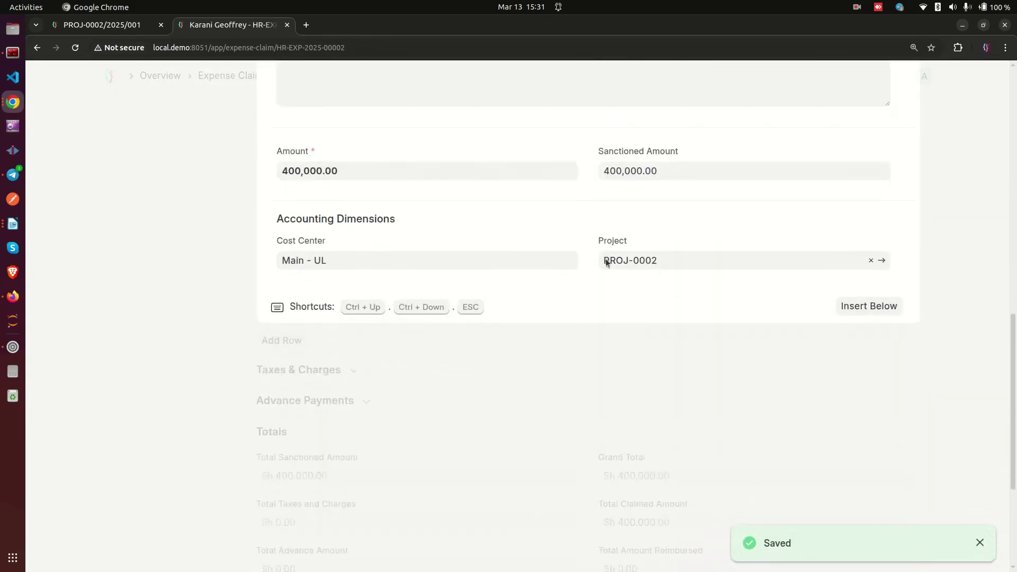
left_click(220, 299)
scroll(551, 219, "up", 5)
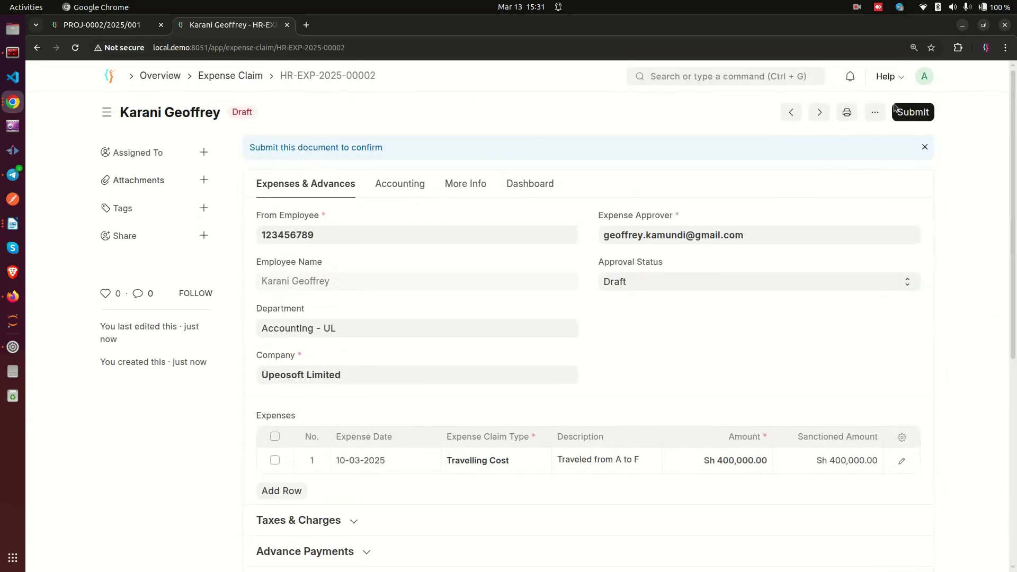
Try to submit the draft expense claim and dismiss the resulting message.
left_click(913, 112)
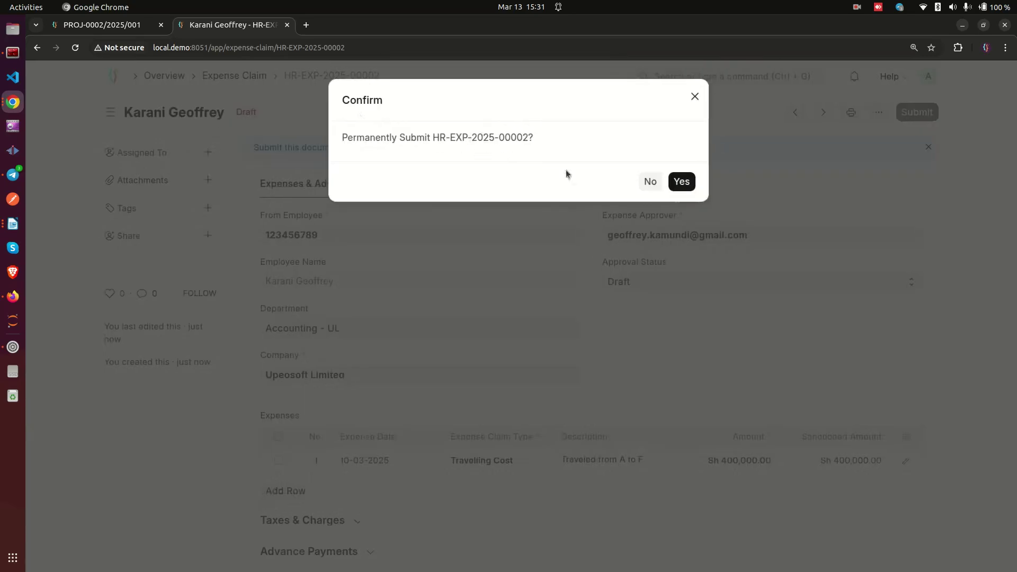
left_click(682, 181)
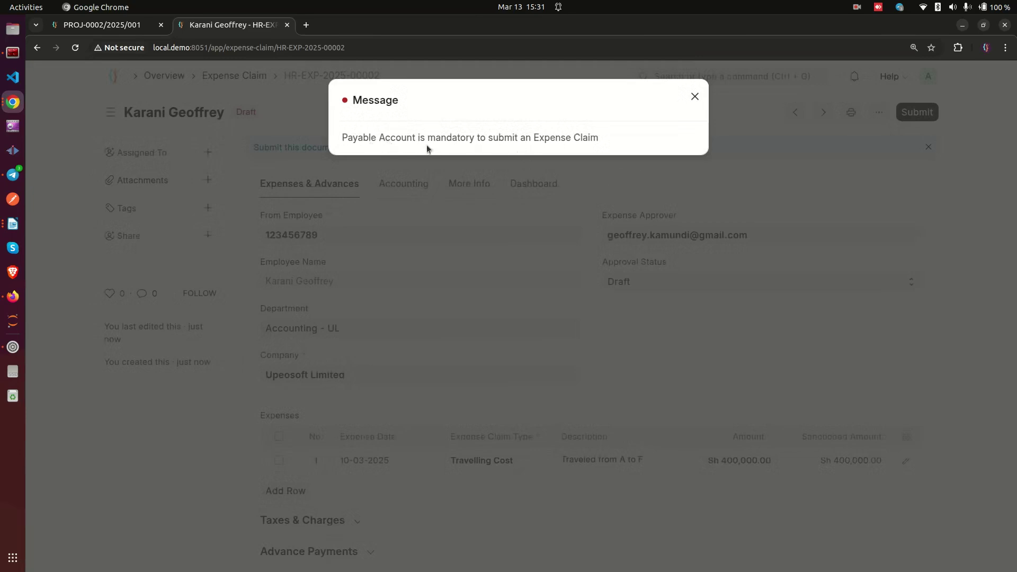
left_click(695, 97)
scroll(492, 386, "down", 5)
scroll(477, 371, "up", 5)
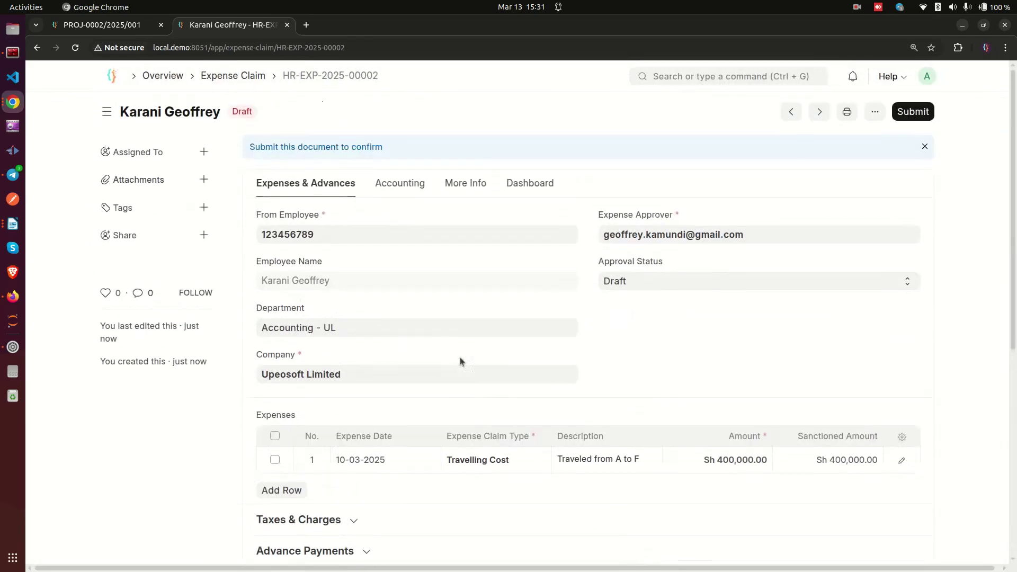
Set the expense claim's payable account to Creditors - UL and save the claim.
left_click(398, 184)
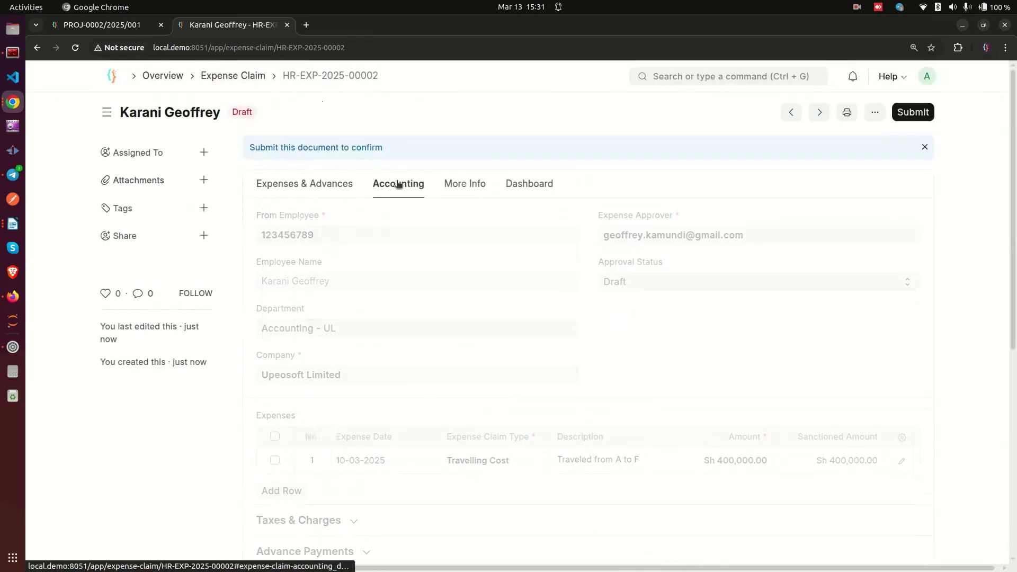
left_click(281, 328)
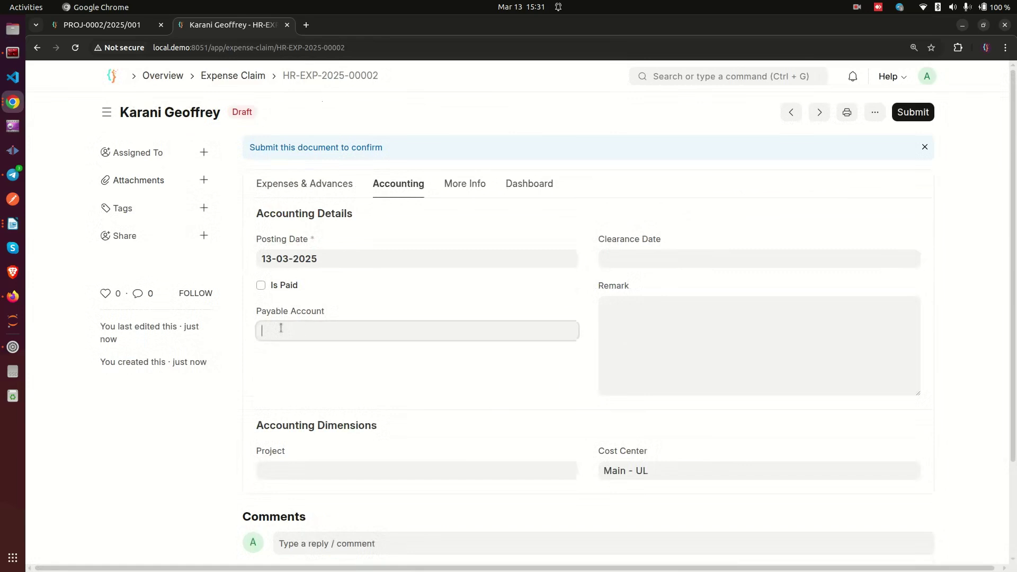
left_click(331, 354)
left_click(916, 111)
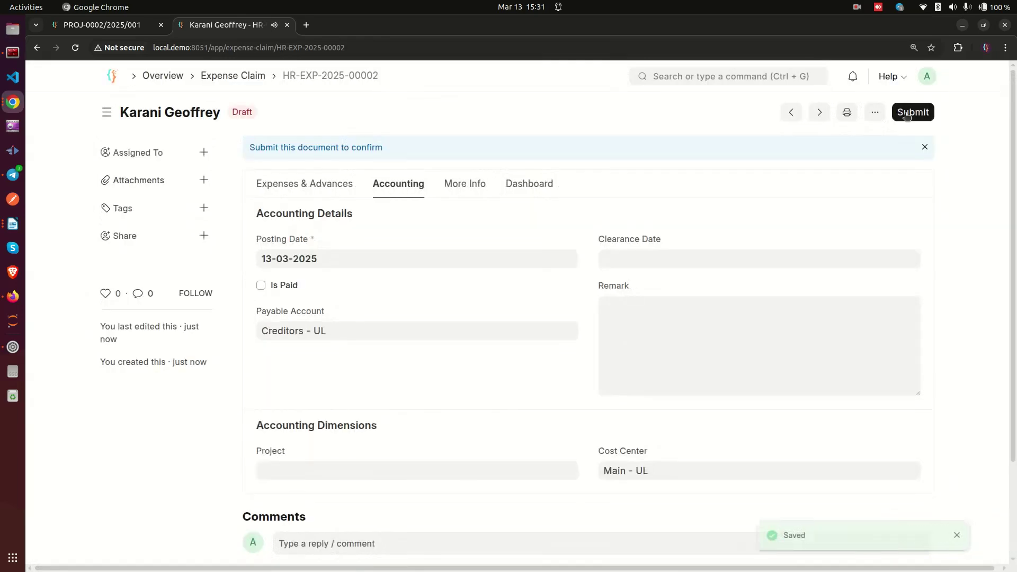
Try to submit the expense claim again with the payable account filled in.
left_click(912, 112)
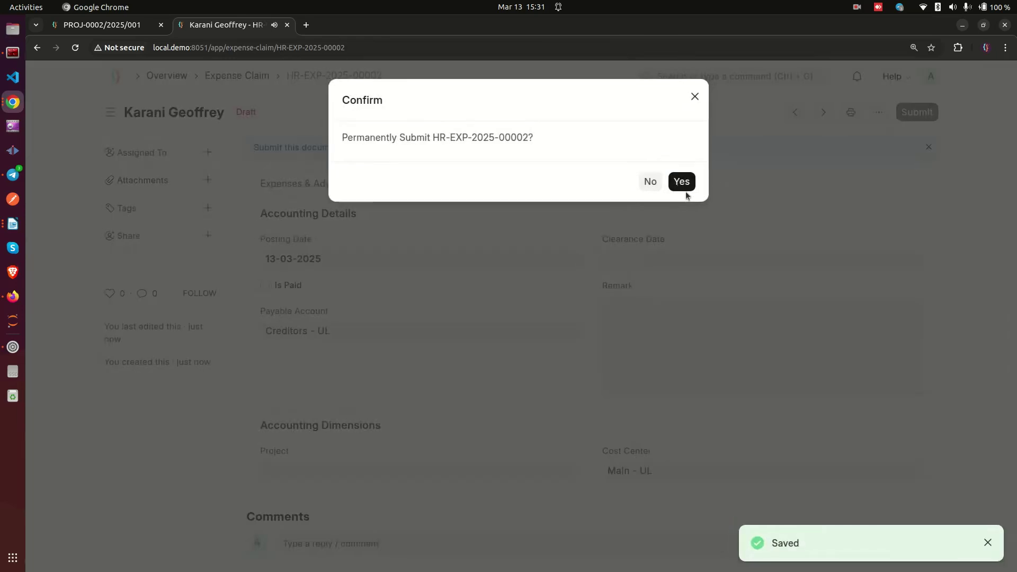
left_click(679, 180)
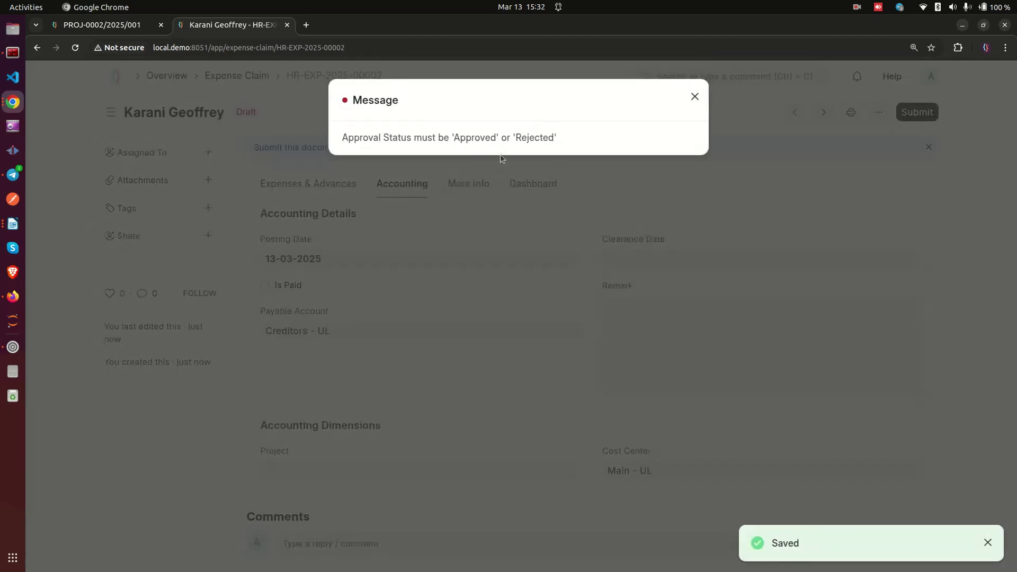
left_click(694, 97)
Set the expense claim's approval status to Approved and save the claim.
left_click(300, 190)
left_click(621, 281)
left_click(625, 313)
left_click(922, 110)
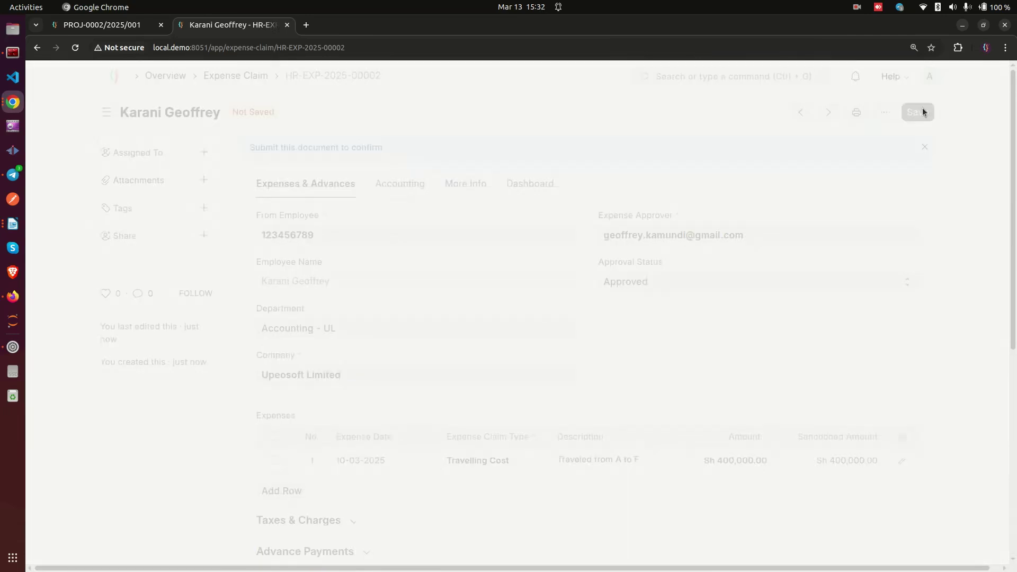
Try to submit the approved claim and examine the account, project, budget limit and excess amount in the budget message.
left_click(918, 112)
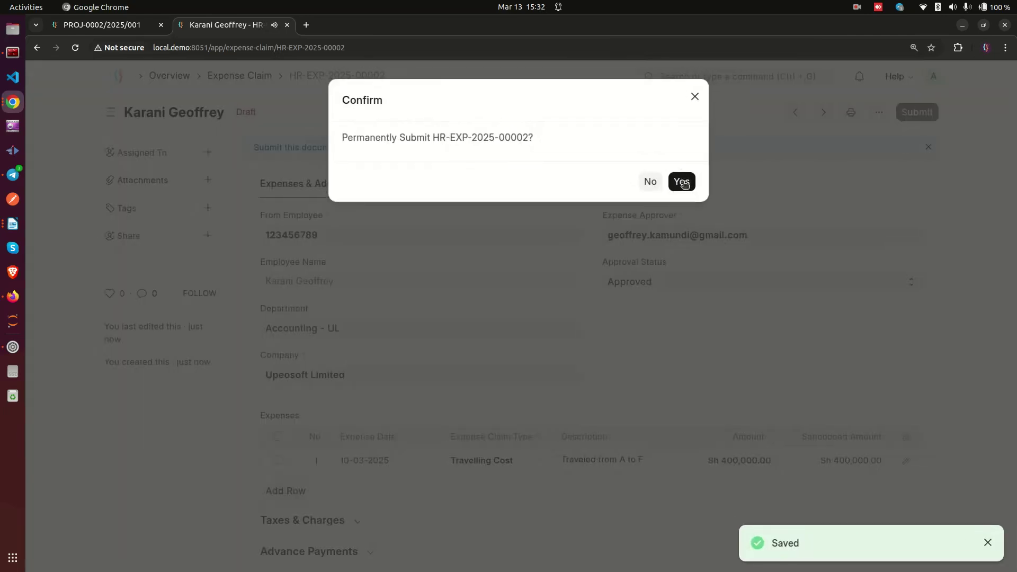
left_click(681, 181)
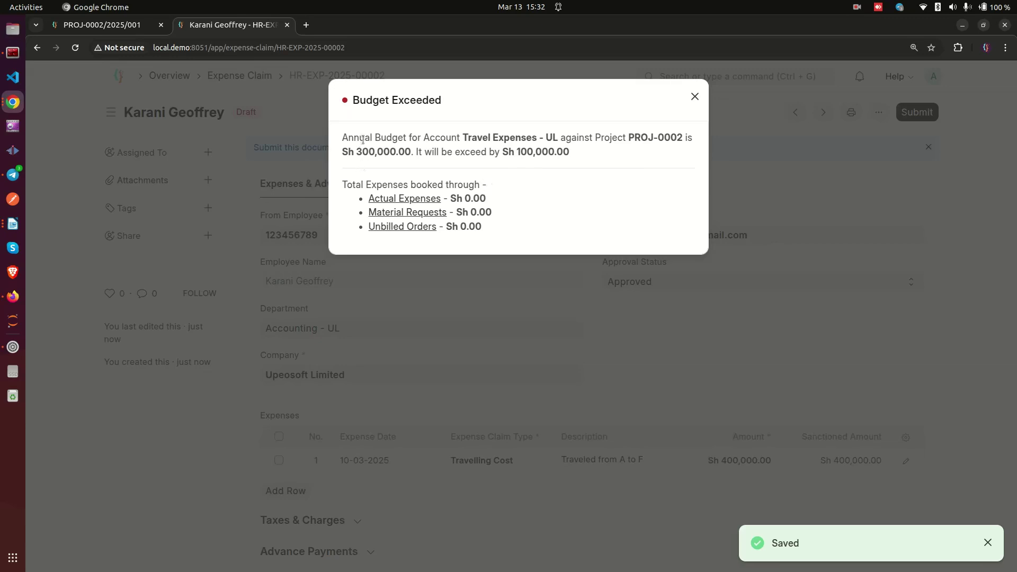
left_click_drag(387, 138, 666, 139)
left_click_drag(459, 138, 572, 139)
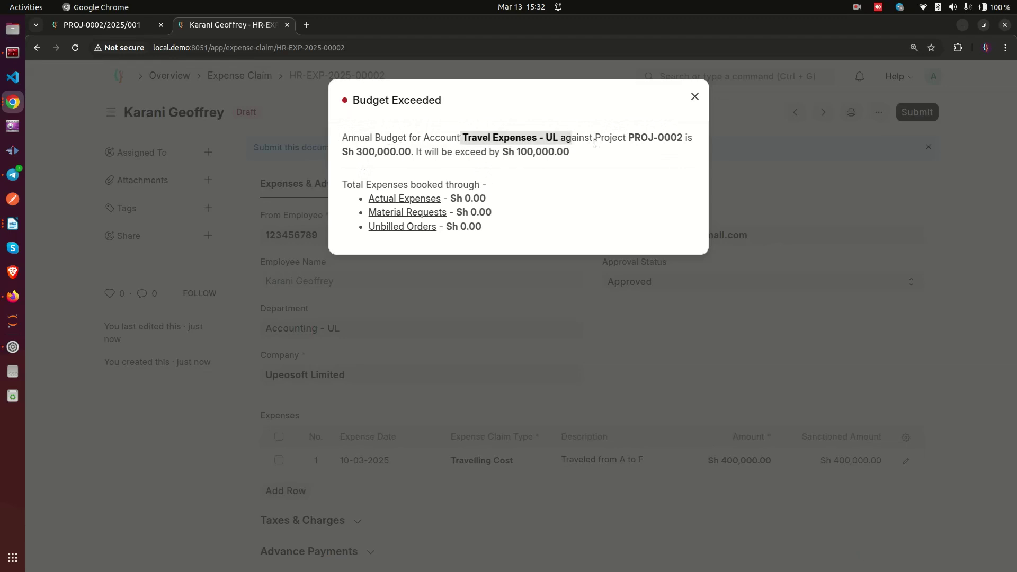
left_click(350, 154)
left_click_drag(350, 154, 392, 153)
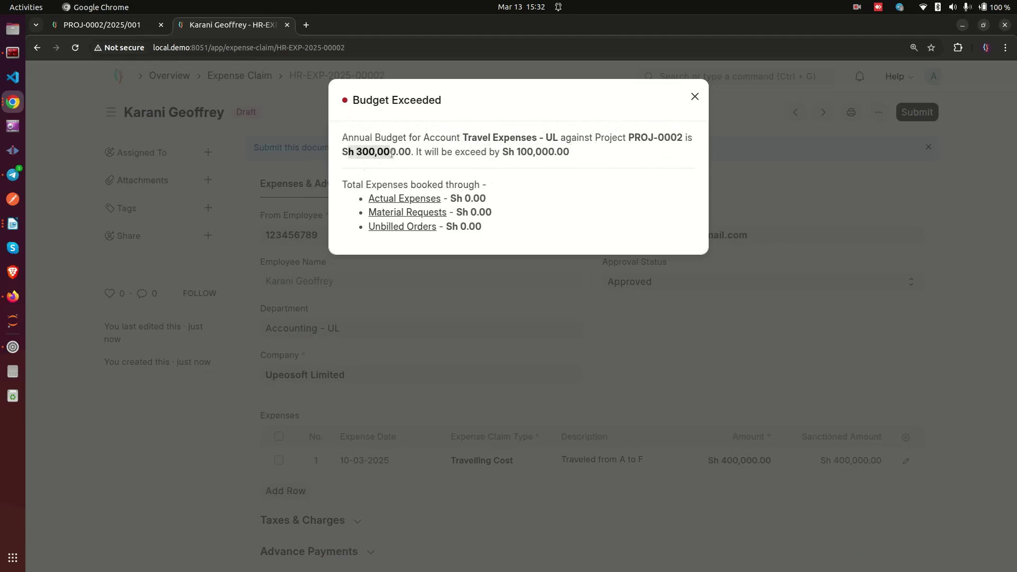
left_click(437, 153)
left_click_drag(583, 154, 418, 155)
triple_click(529, 152)
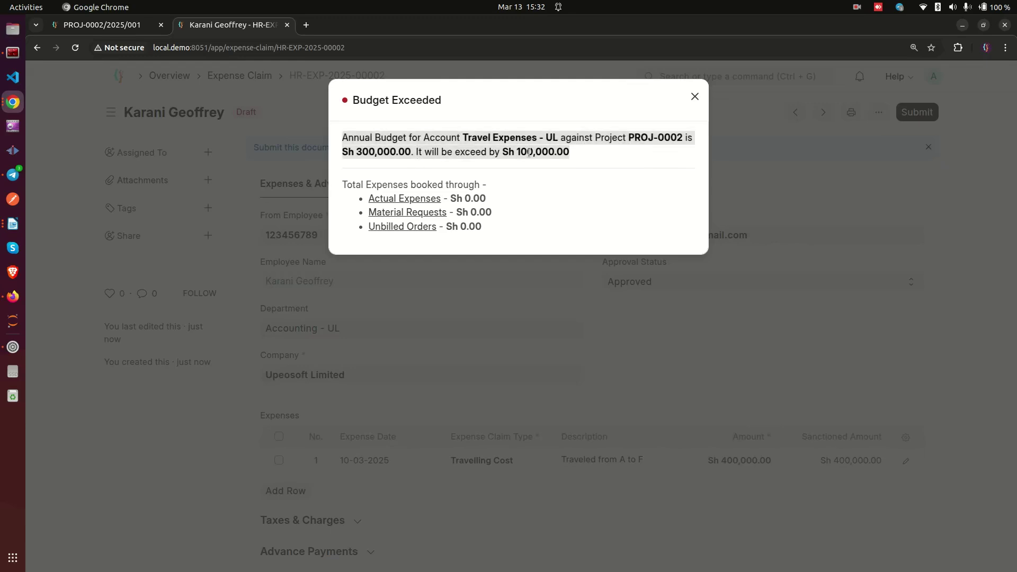
left_click(528, 153)
left_click(694, 97)
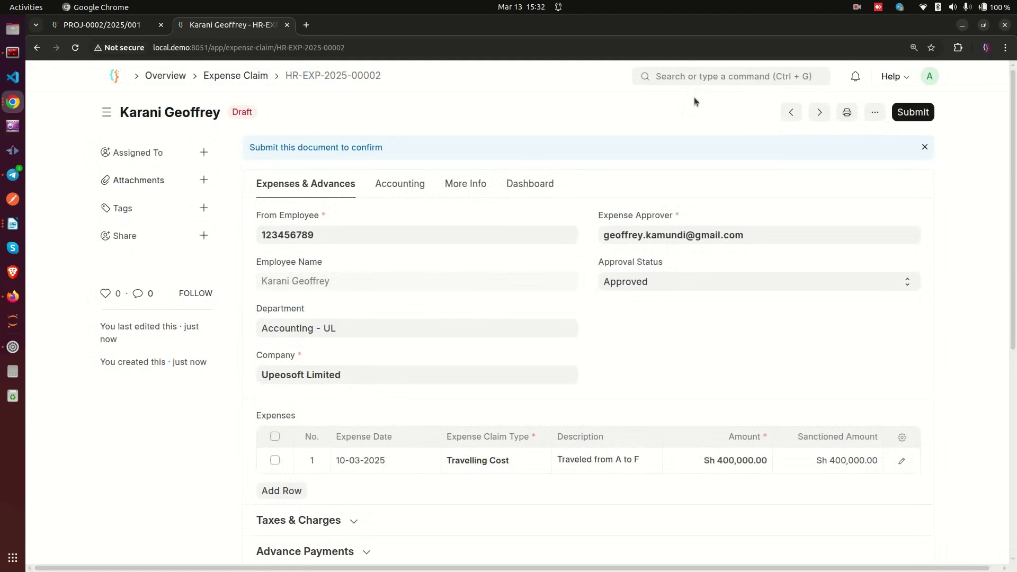
Check the full details of the Travelling Cost row in the claim's expenses table.
scroll(811, 398, "down", 3)
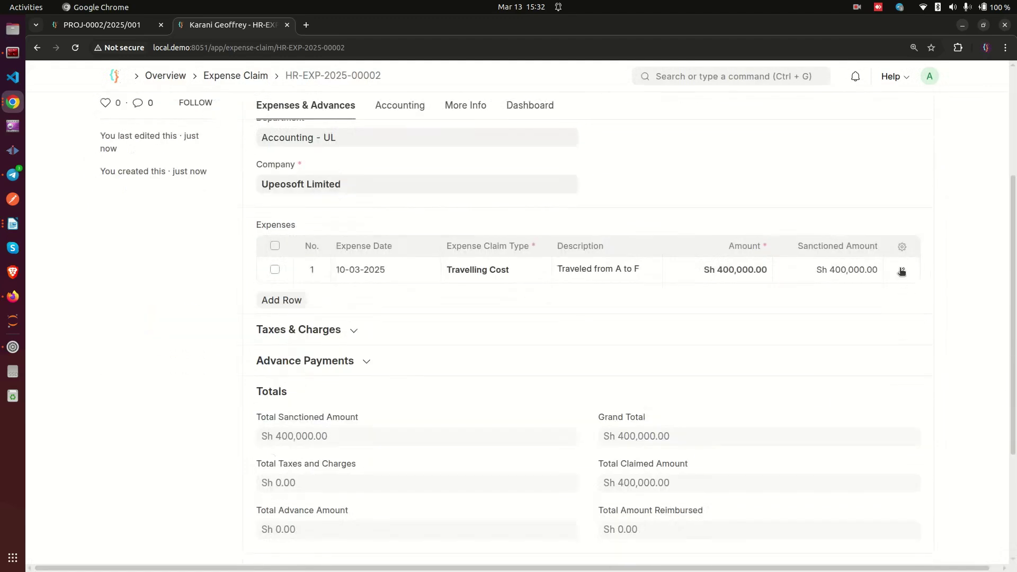
left_click(901, 271)
left_click(198, 285)
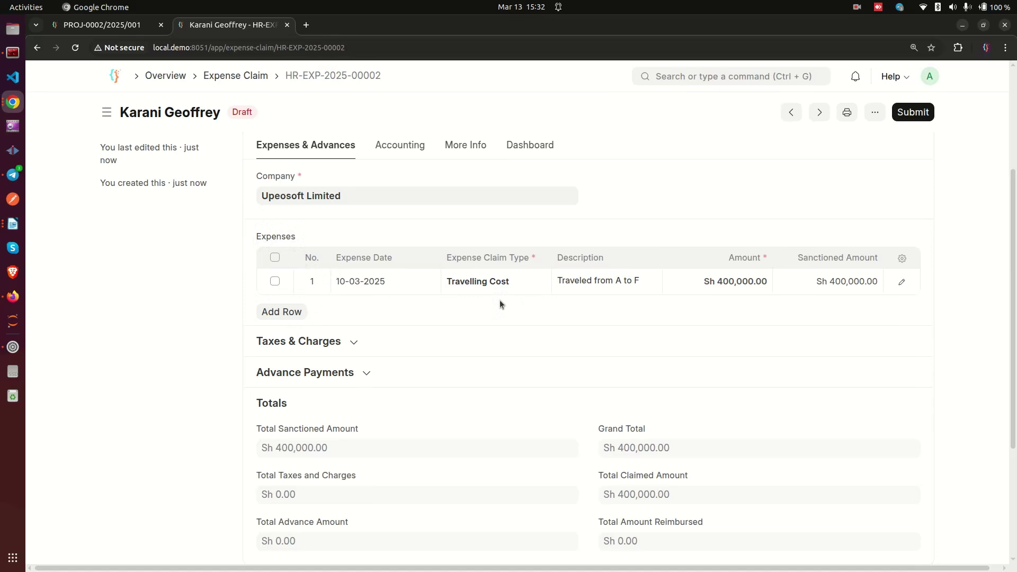
left_click(290, 313)
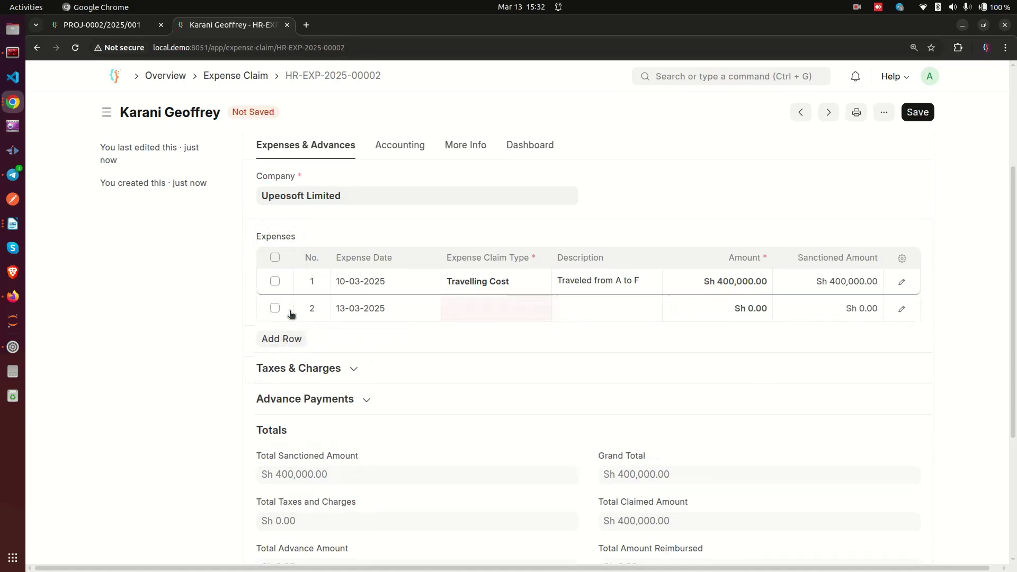
left_click(477, 310)
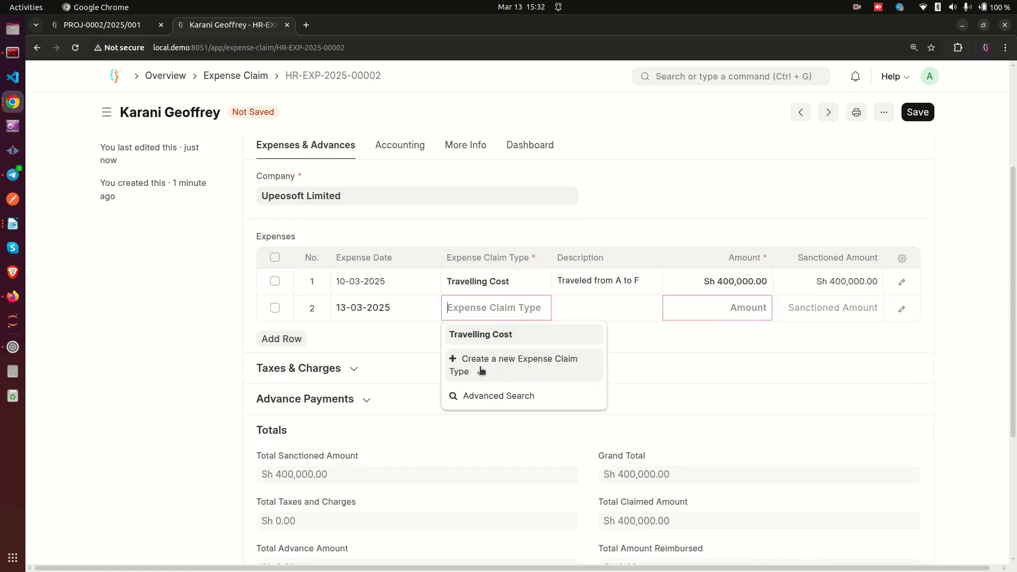
left_click(509, 365)
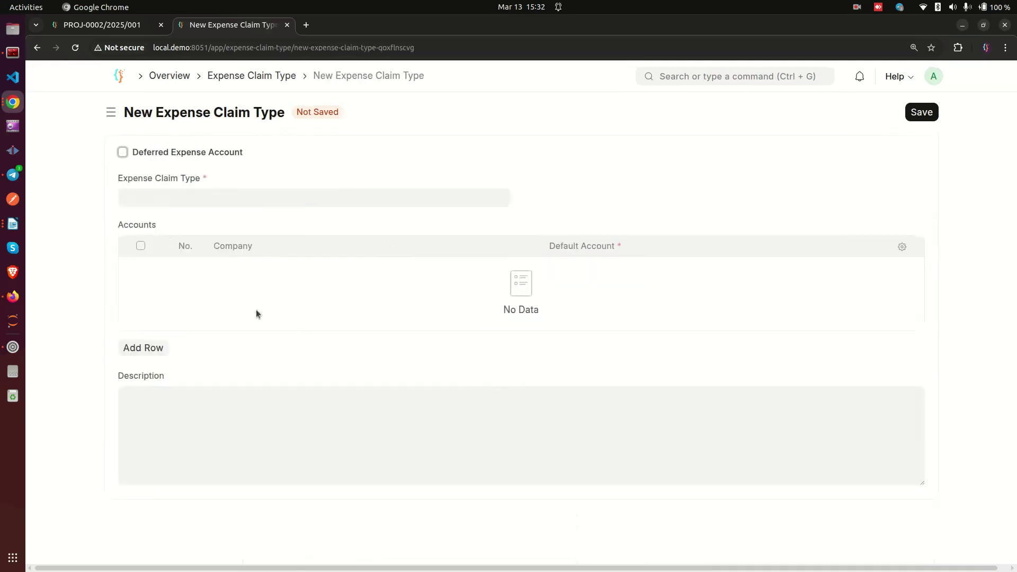
left_click(38, 49)
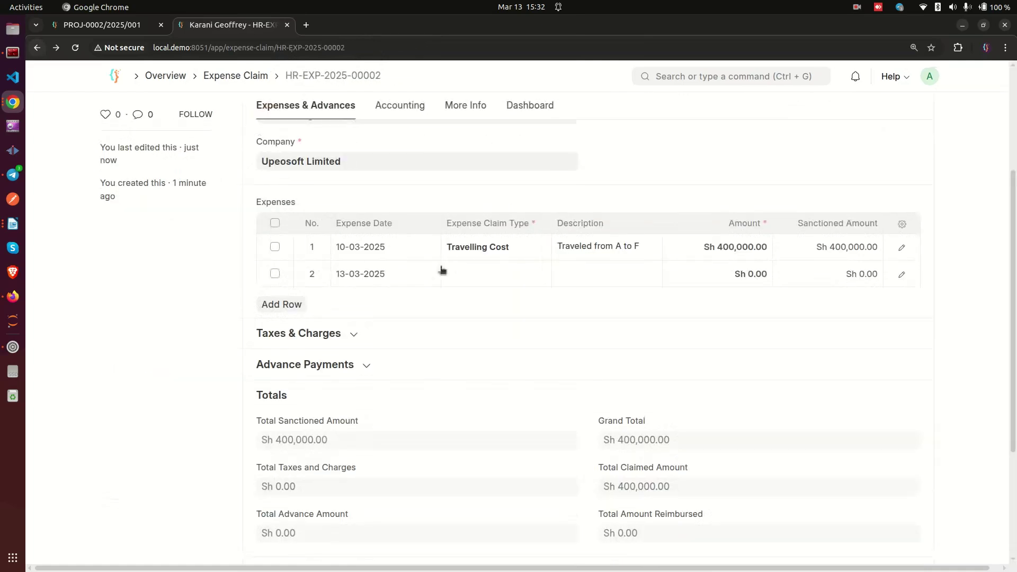
scroll(371, 339, "up", 3)
left_click(275, 453)
left_click(279, 483)
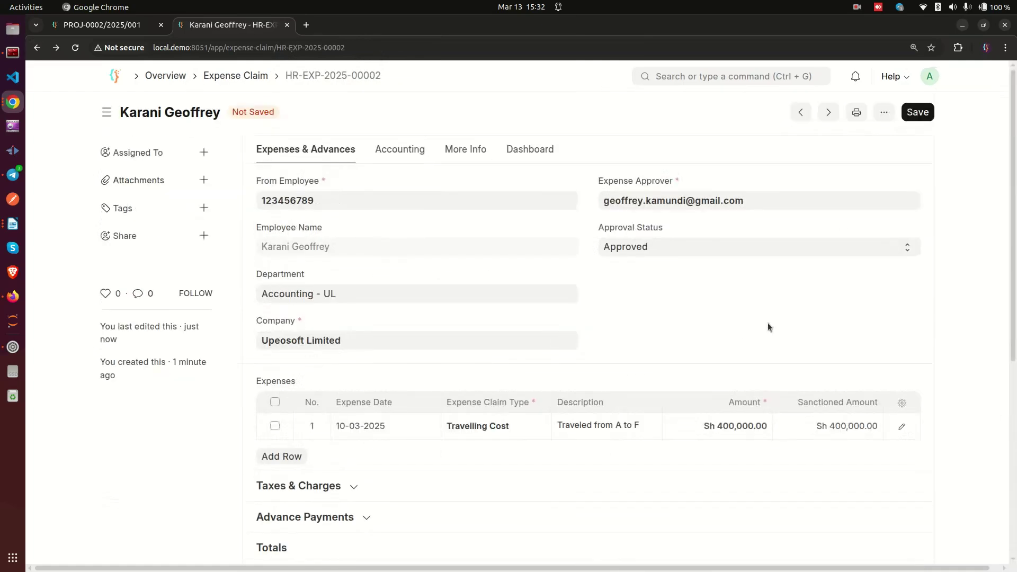
Save the claim, try to submit it once more and check which account the budget message names.
left_click(908, 106)
left_click(913, 112)
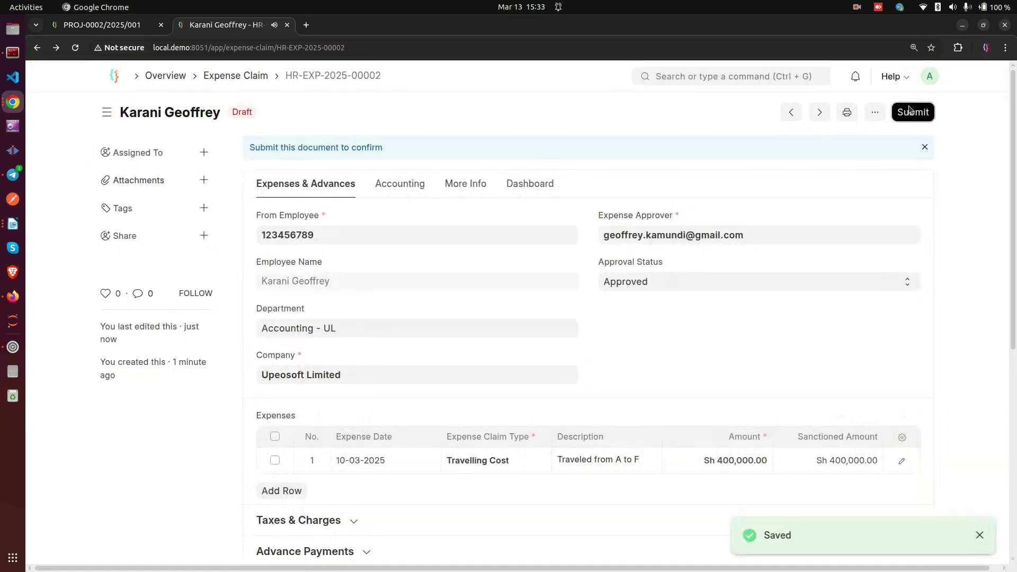
left_click(667, 182)
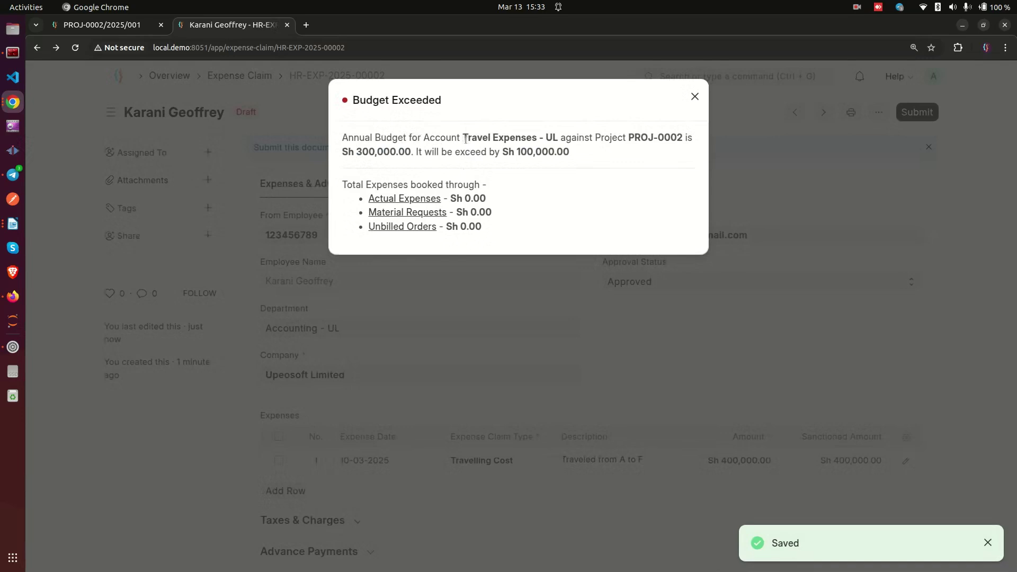
left_click_drag(464, 137, 561, 138)
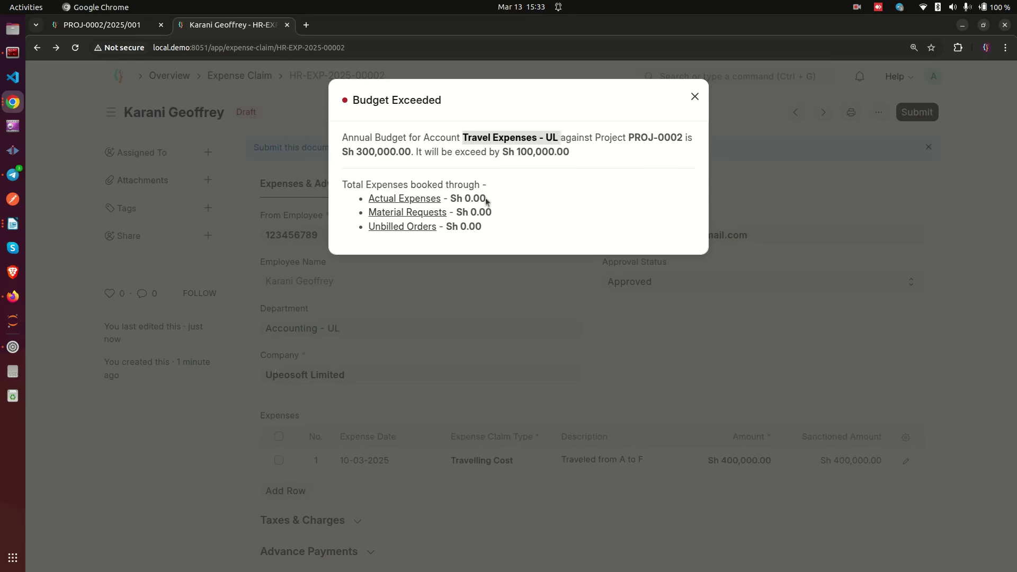
left_click(208, 423)
Examine the default account of the Travelling Cost expense claim type and return to the expense claim.
left_click(508, 463)
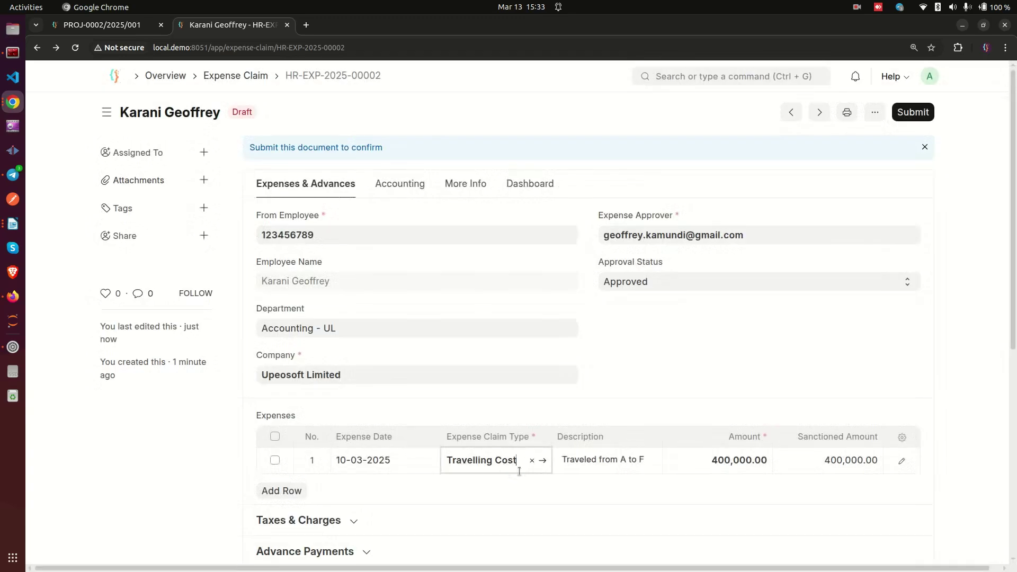
left_click(542, 464)
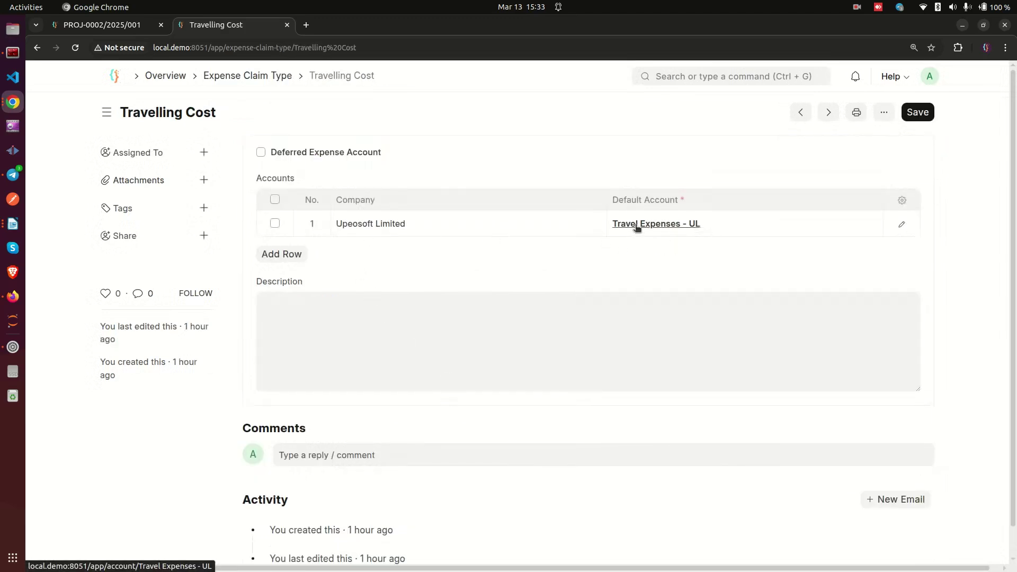
left_click(239, 76)
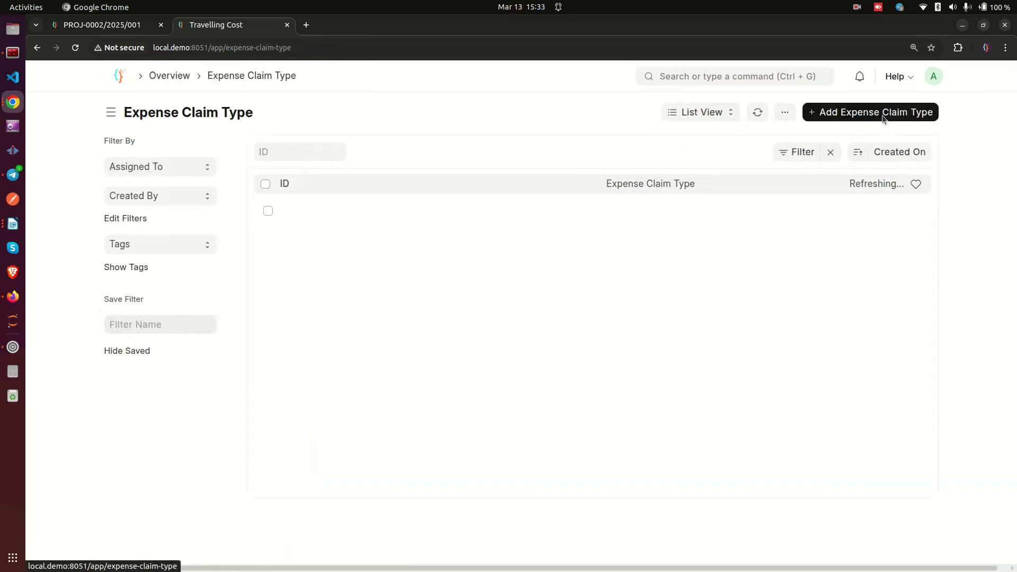
left_click(37, 48)
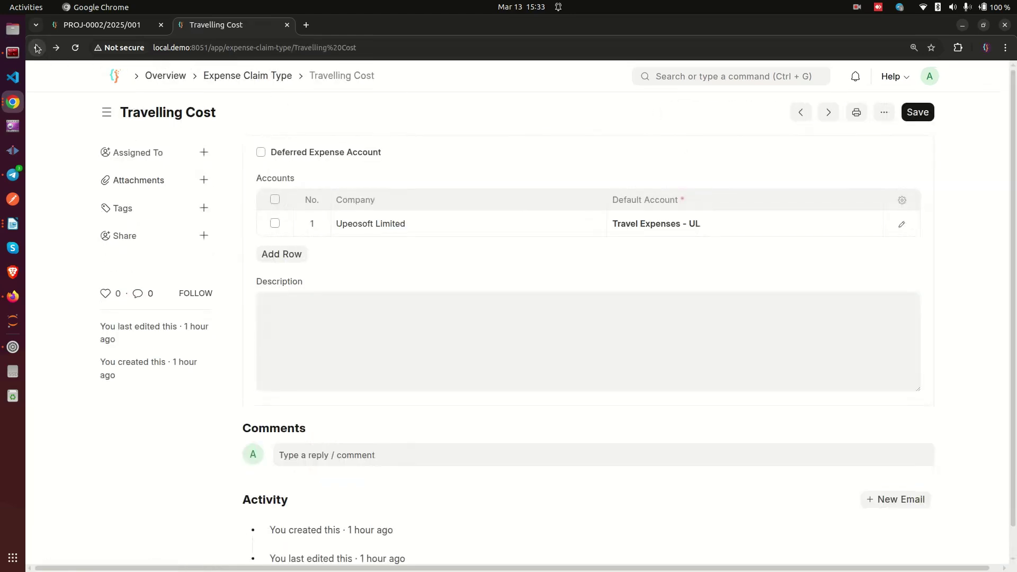
left_click(37, 47)
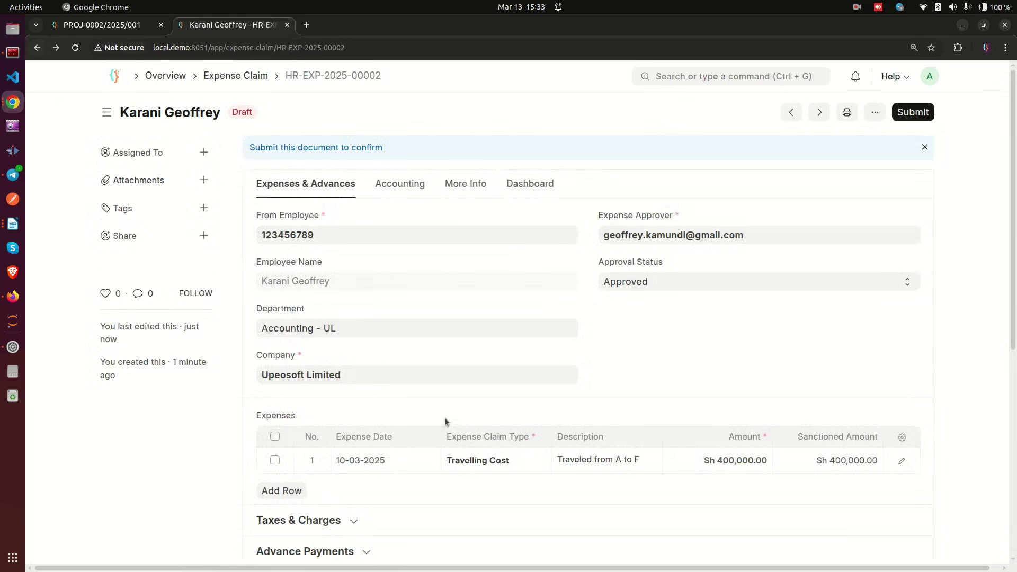
Add a second row to the claim's expenses and start creating a new expense claim type from it.
left_click(298, 492)
left_click(489, 487)
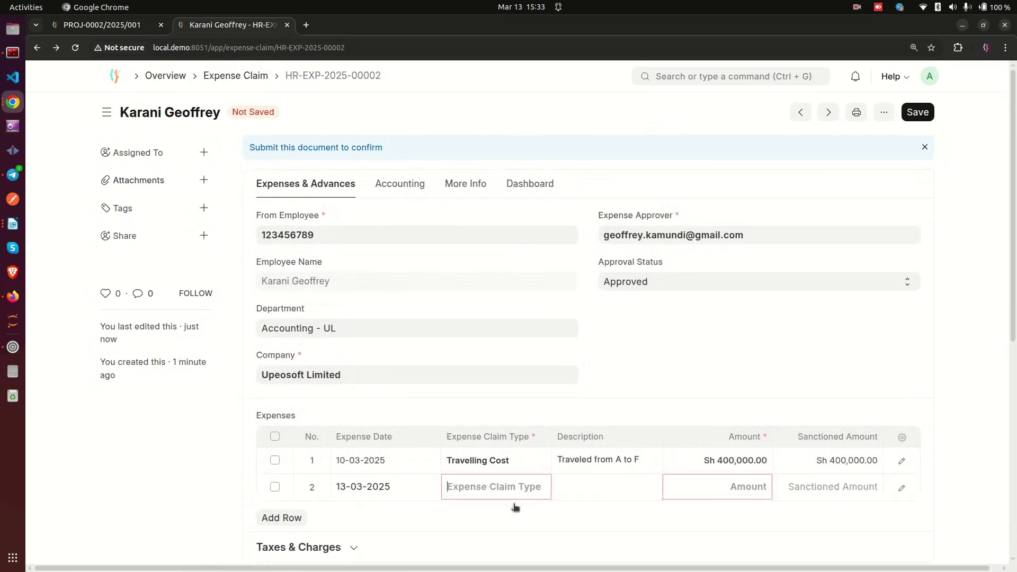
left_click(491, 544)
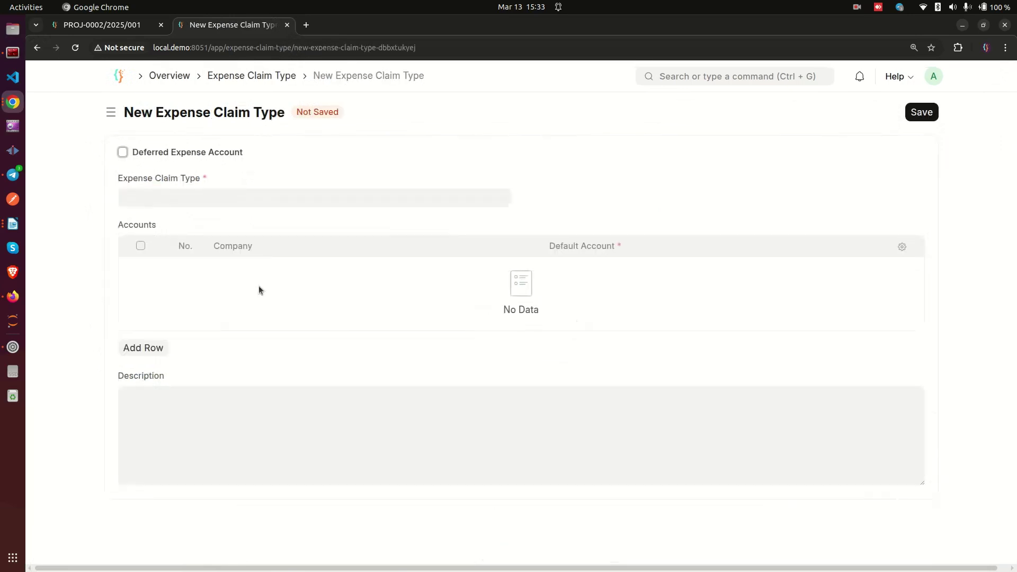
Add an accounts row to the new expense claim type, examine its default account choices and return to the expense claim.
left_click_drag(116, 175, 216, 181)
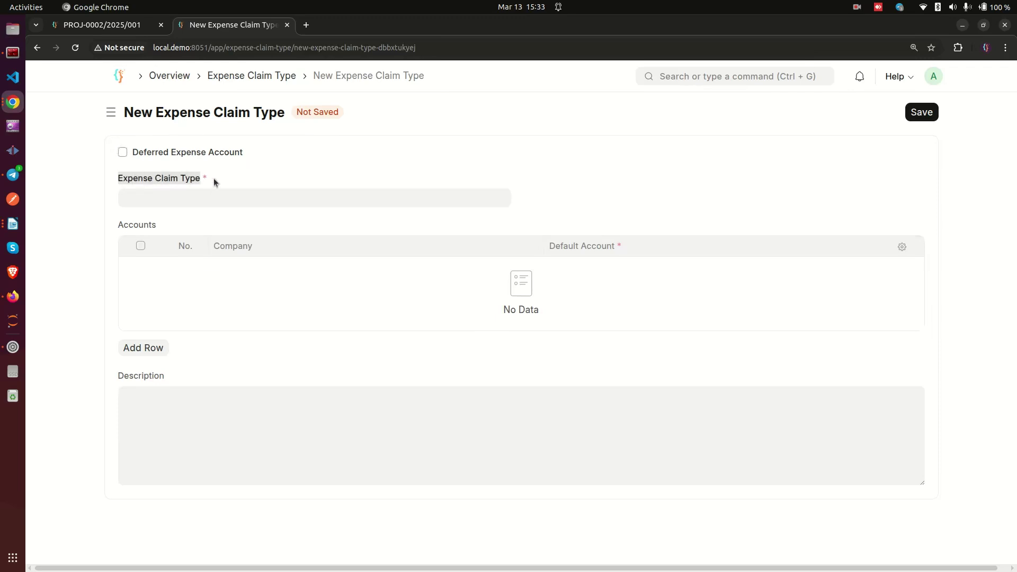
left_click(146, 351)
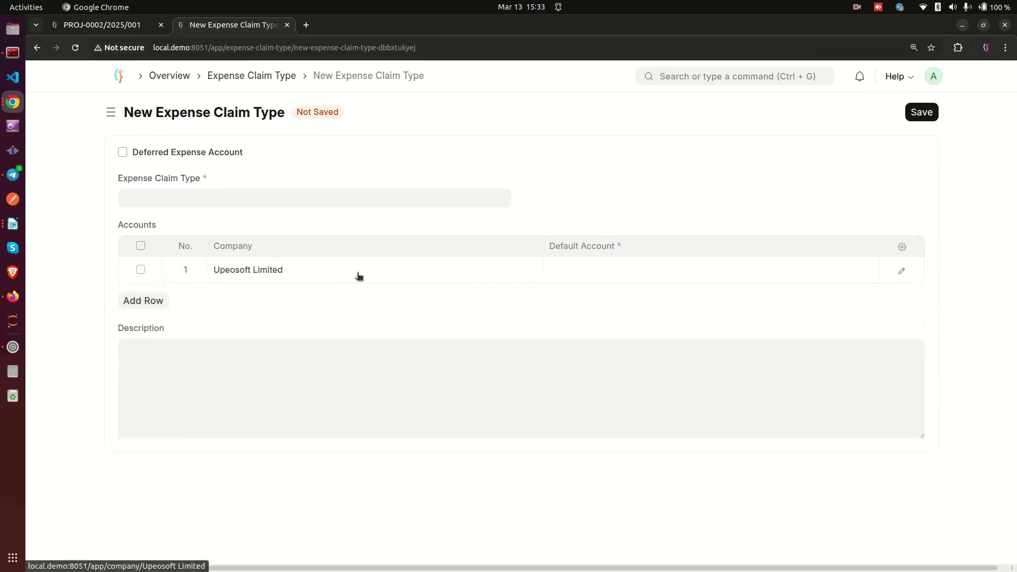
left_click(634, 281)
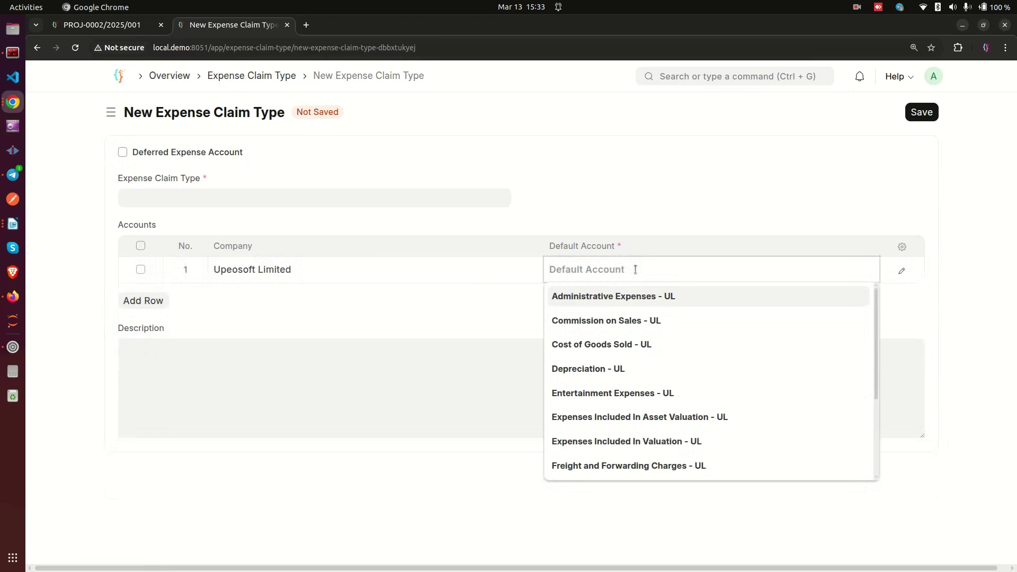
scroll(677, 366, "down", 3)
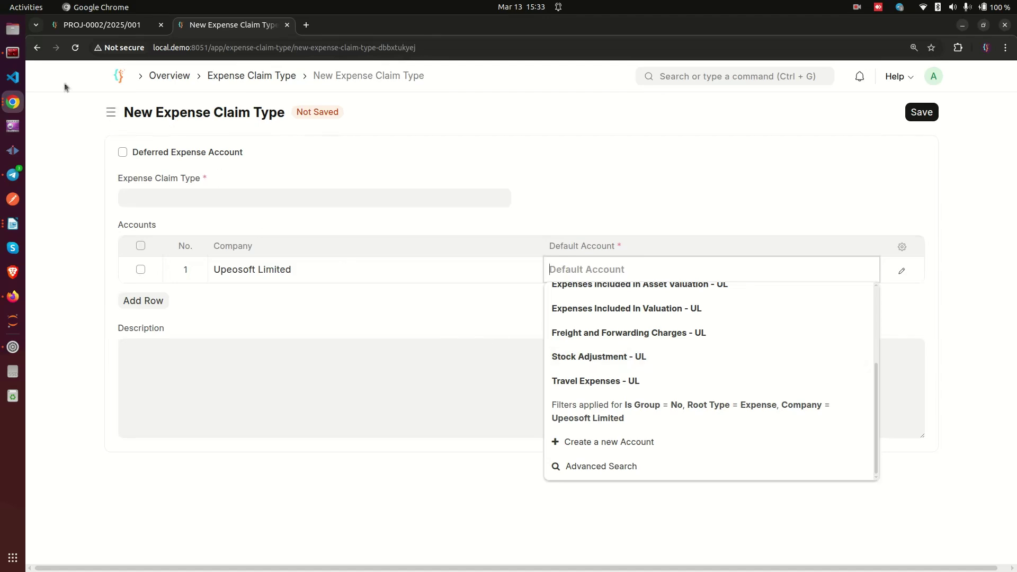
left_click(37, 48)
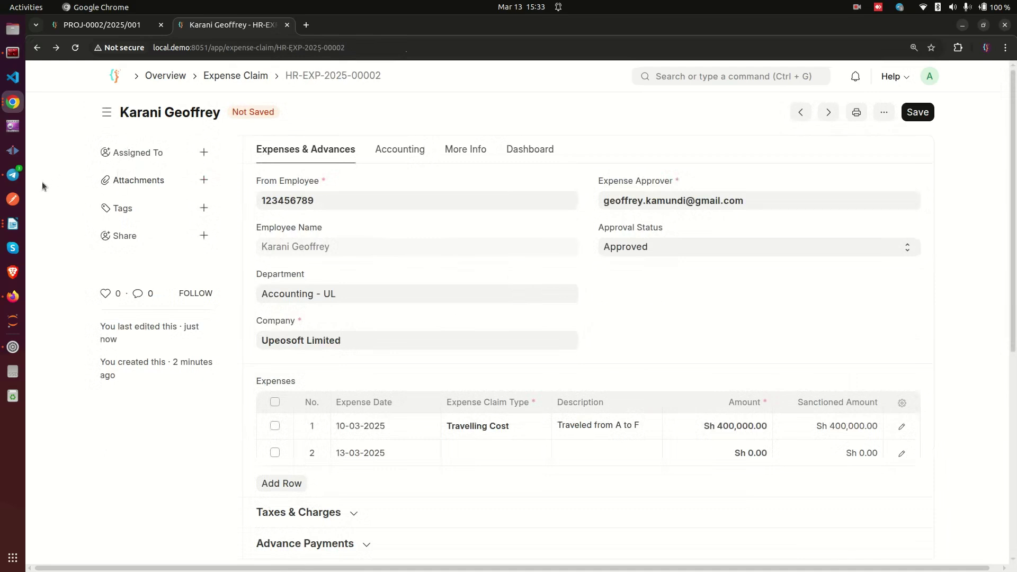
left_click(13, 226)
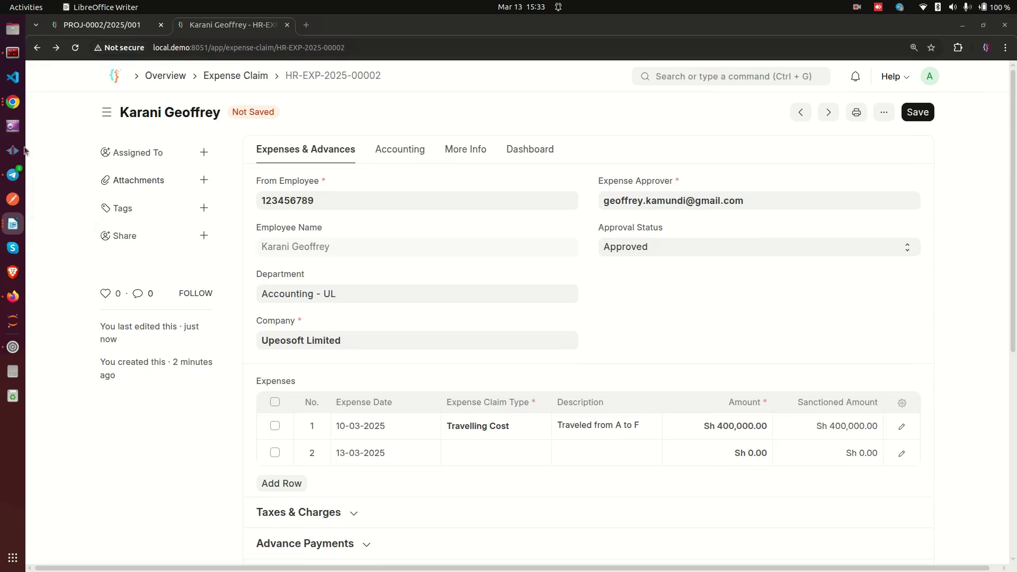
left_click(15, 102)
left_click(17, 105)
left_click(90, 78)
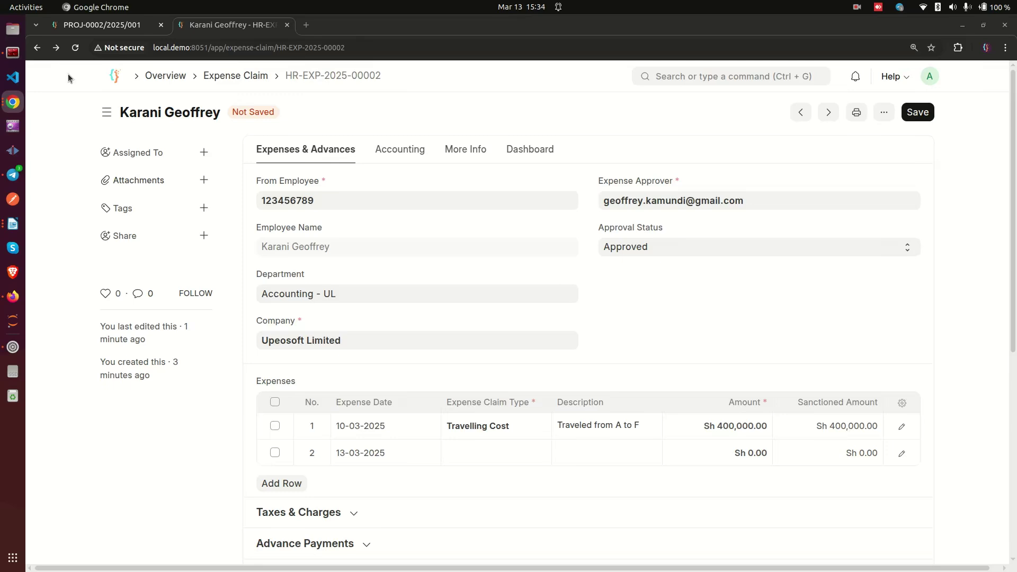
Delete the empty second row from the claim's expenses table.
left_click(274, 453)
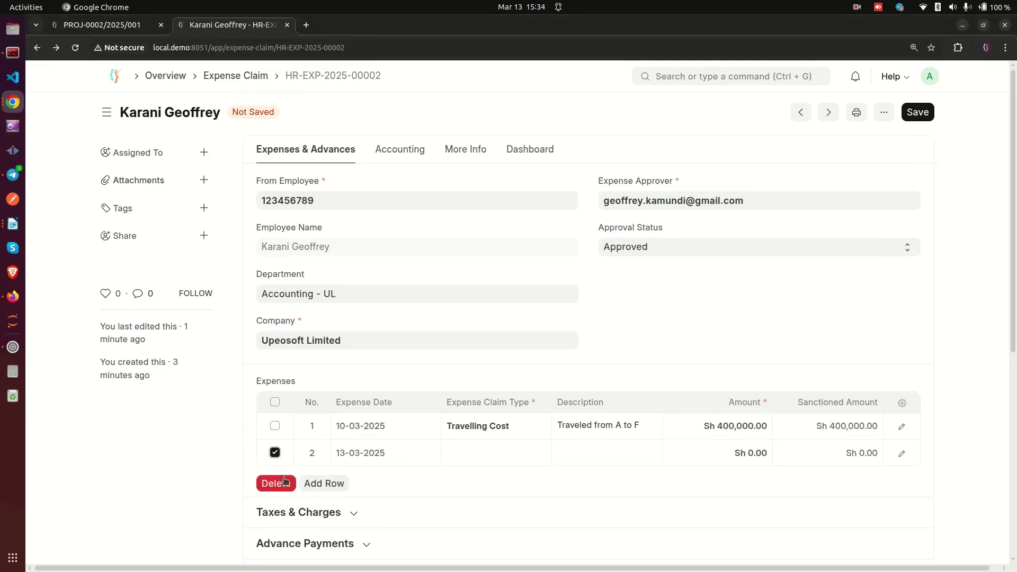
left_click(284, 482)
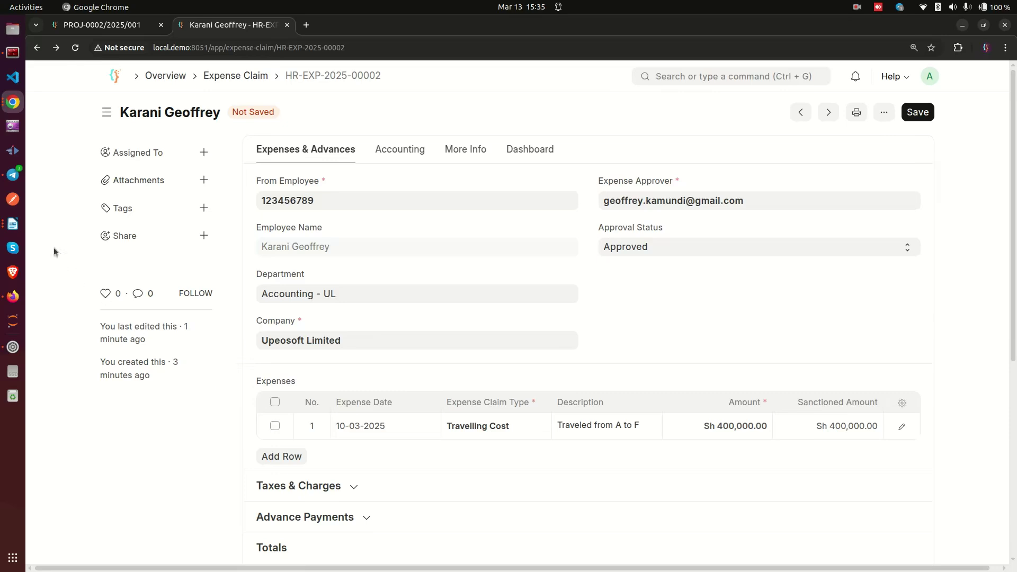
left_click(14, 224)
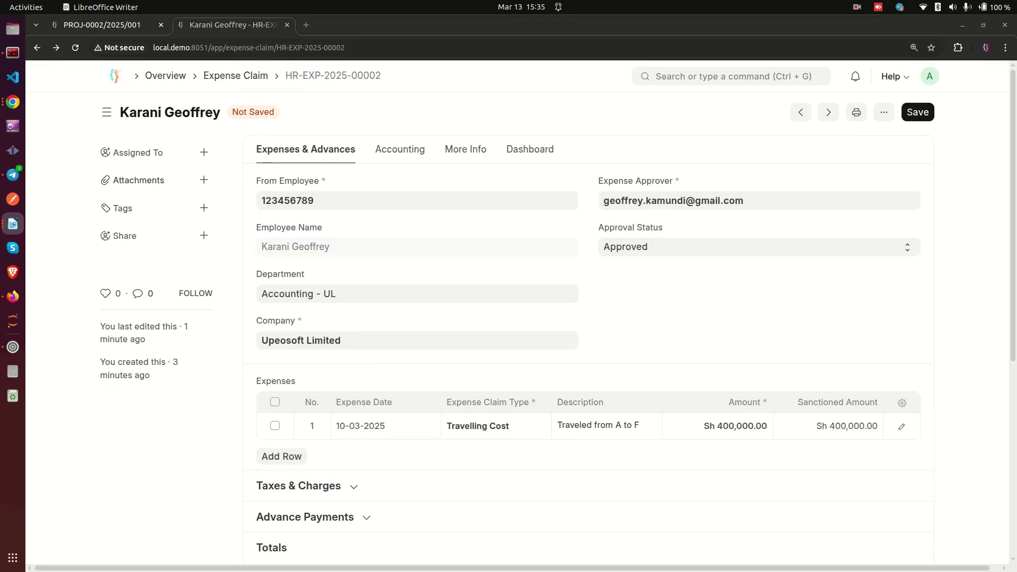
left_click(21, 100)
left_click(21, 100)
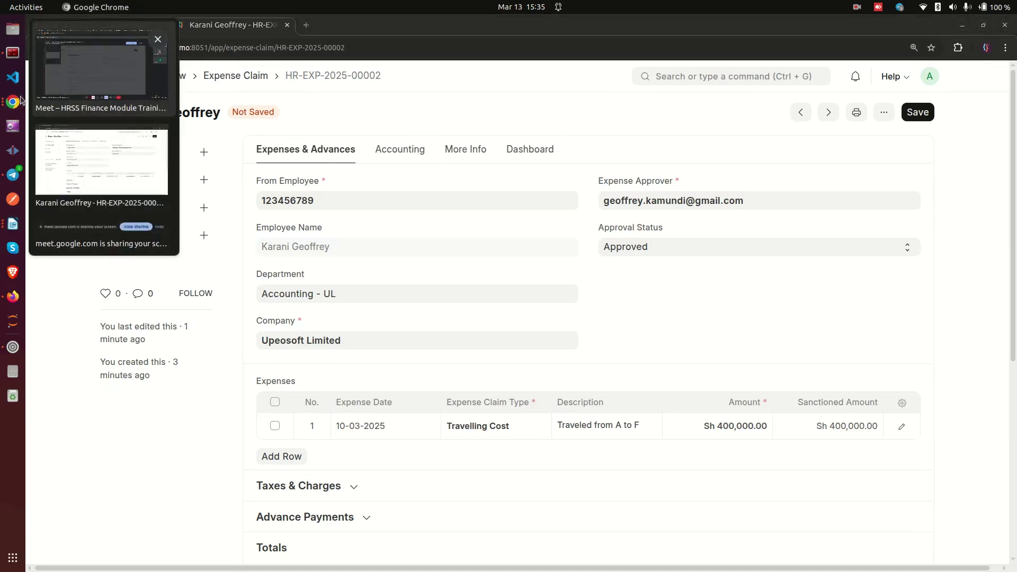
left_click(213, 483)
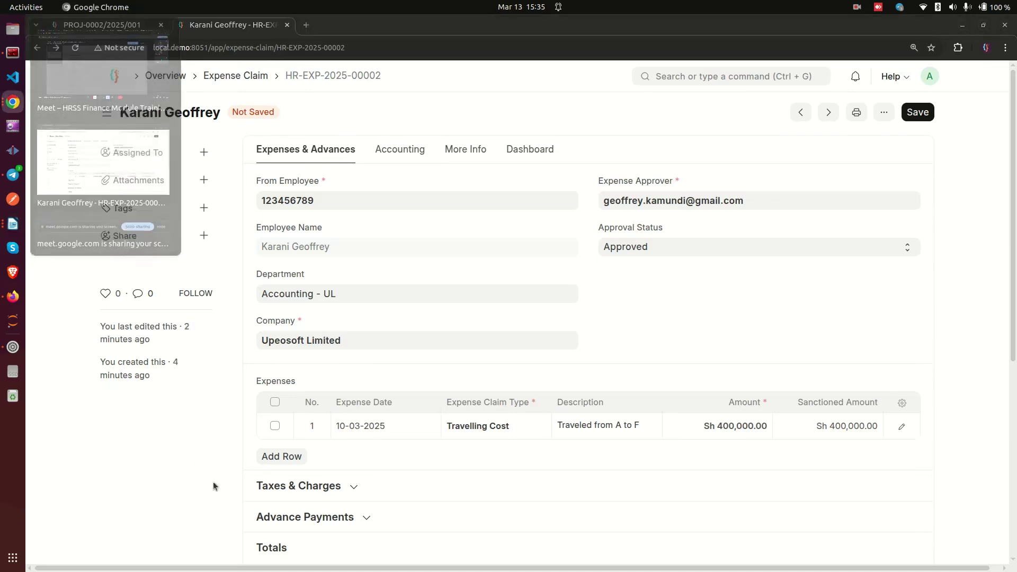
Find the Journal Entry list and start a new journal entry.
left_click(734, 77)
type("journa")
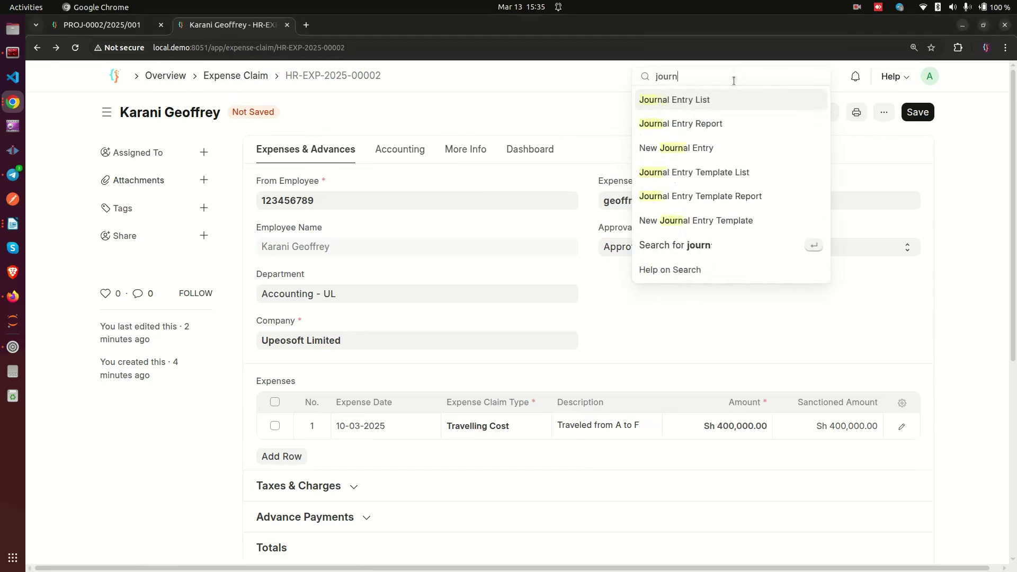
left_click(676, 101)
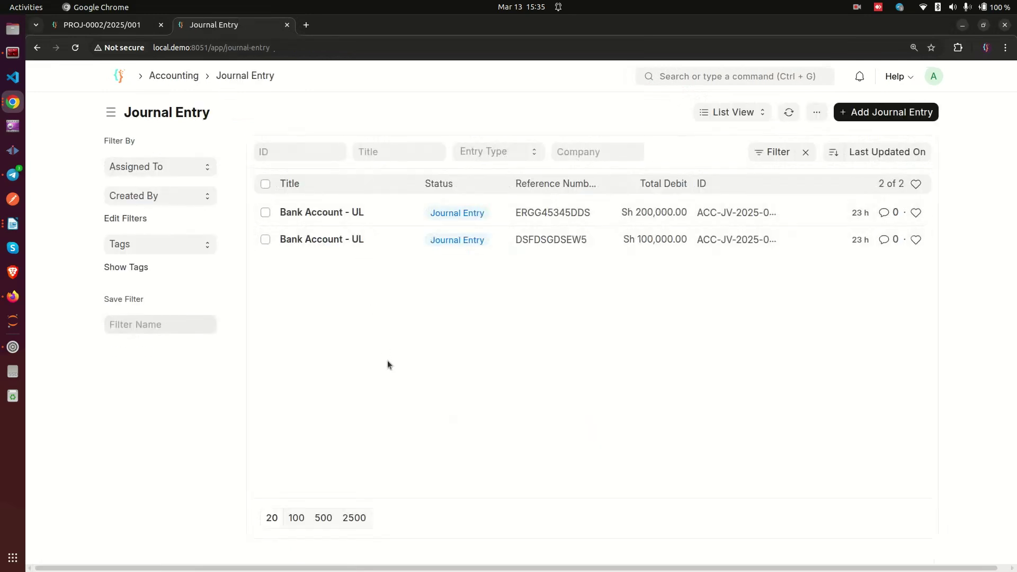
left_click(910, 118)
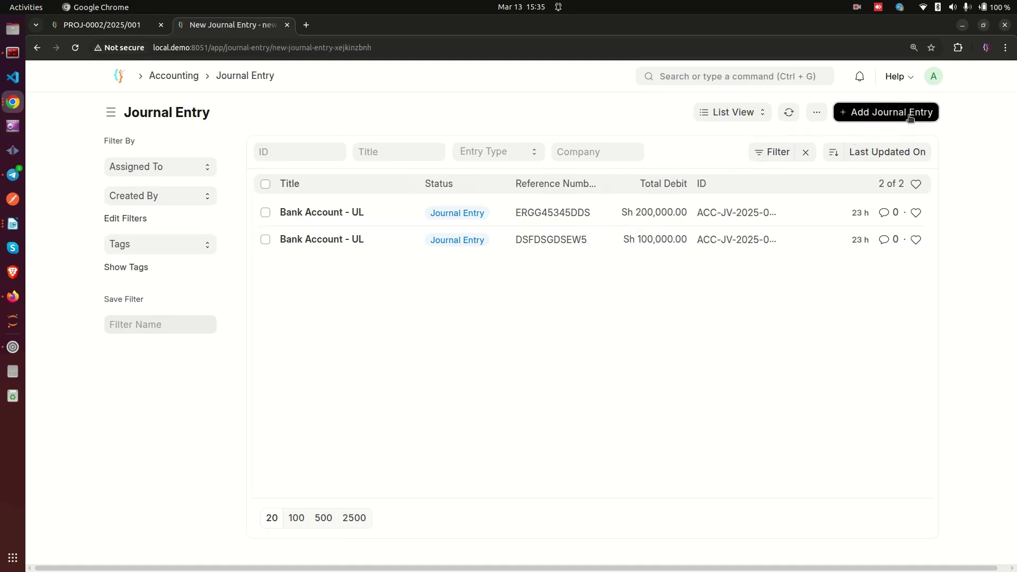
Examine the available entry types and the From Template field of the new journal entry.
left_click(161, 173)
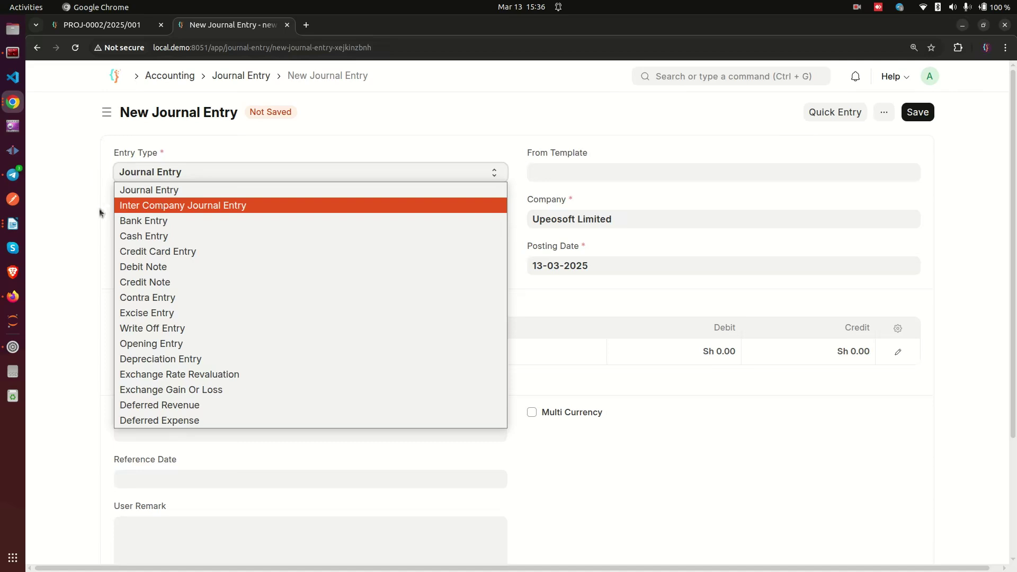
left_click(74, 205)
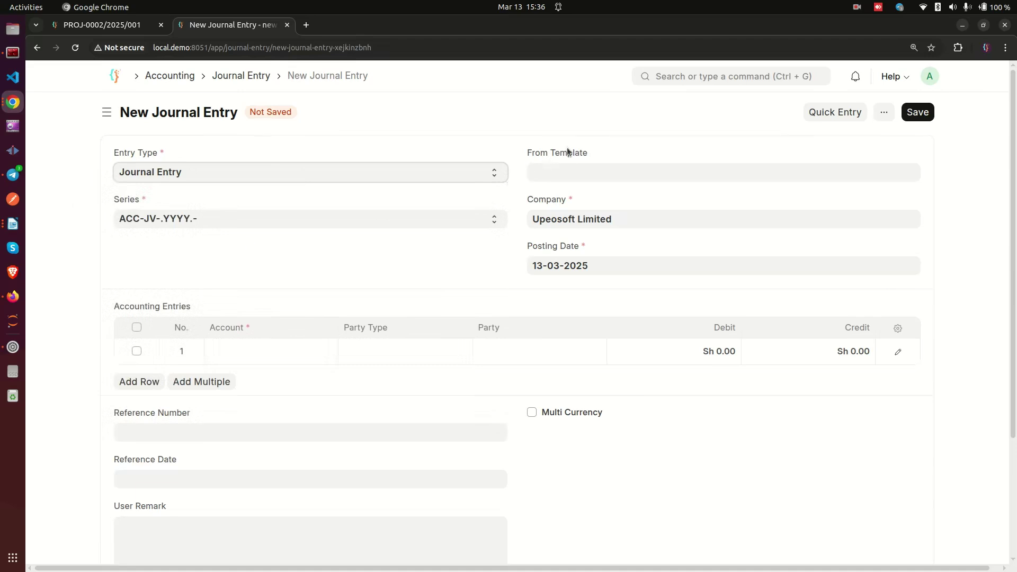
left_click(544, 167)
triple_click(548, 154)
left_click(245, 278)
scroll(245, 280, "down", 2)
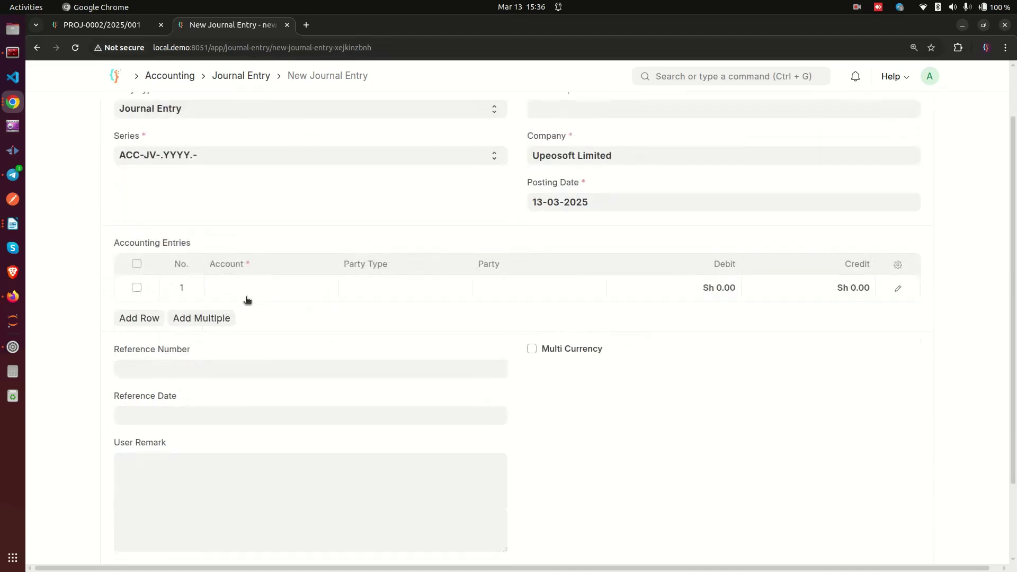
Set the first accounting entry's account to Cash - UL and check its party type choices.
left_click(285, 289)
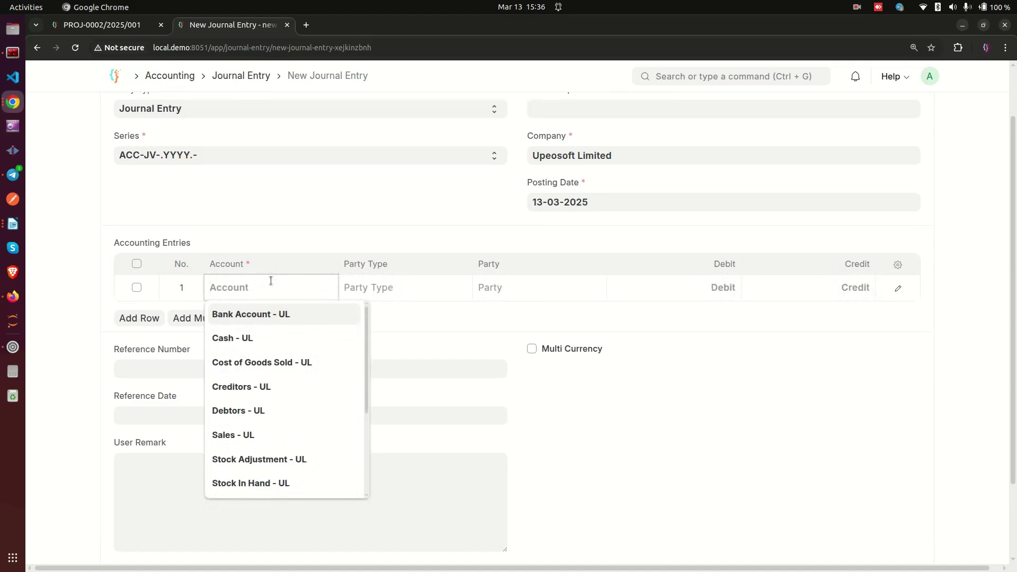
left_click(246, 338)
left_click(437, 288)
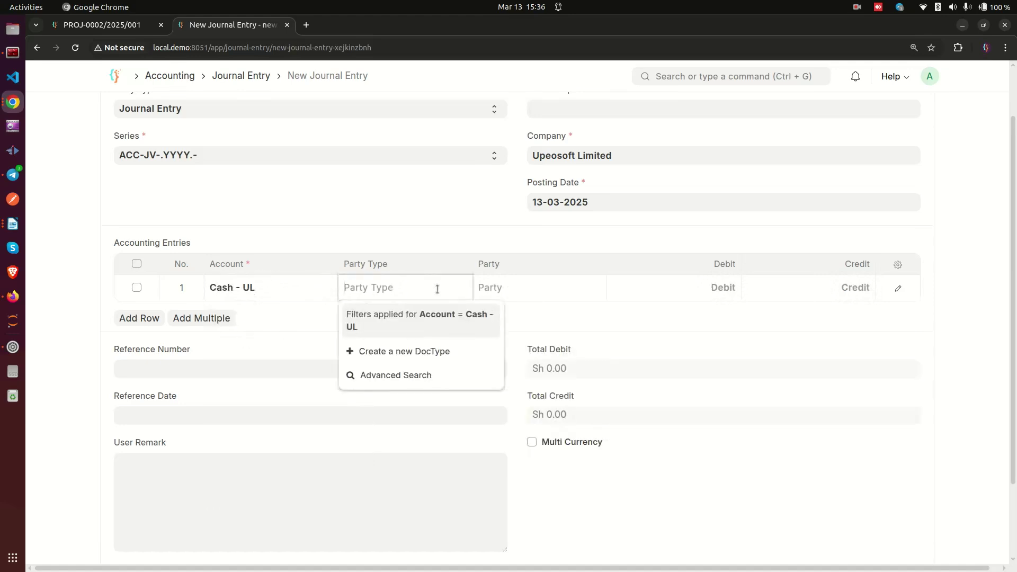
left_click(559, 287)
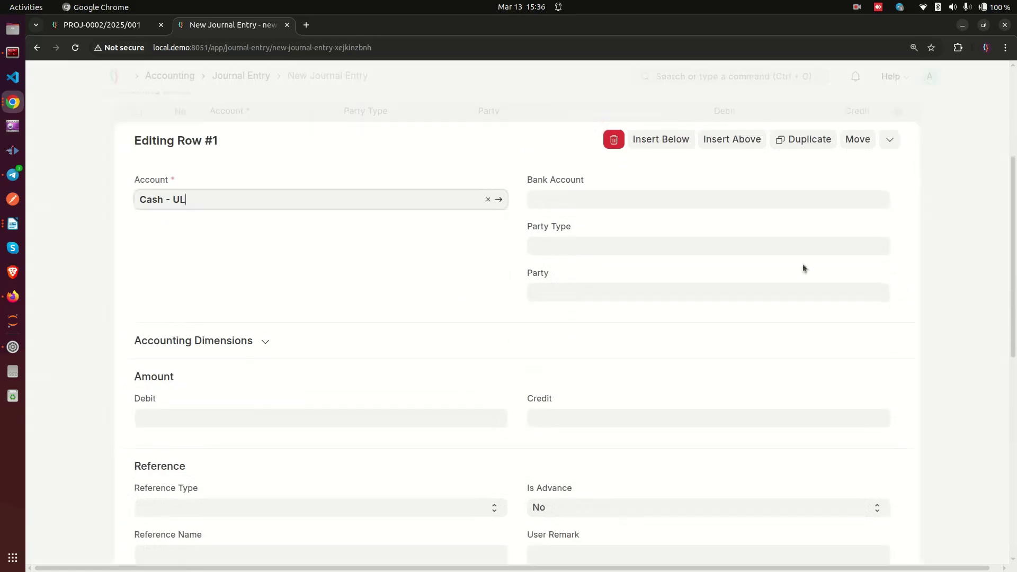
Assign project PROJ-0002 to the first accounting entry in its accounting dimensions.
scroll(289, 283, "down", 5)
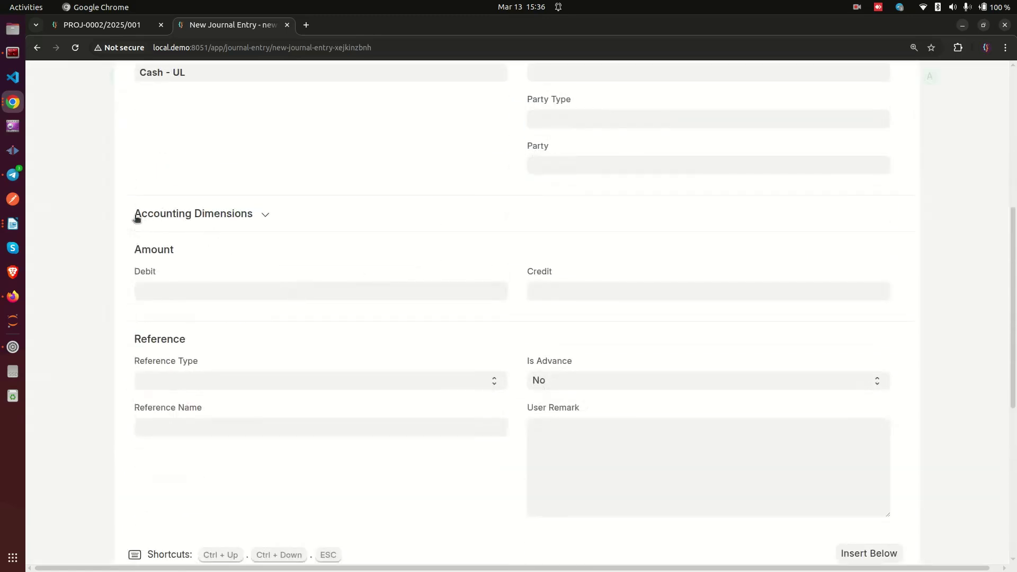
left_click(265, 214)
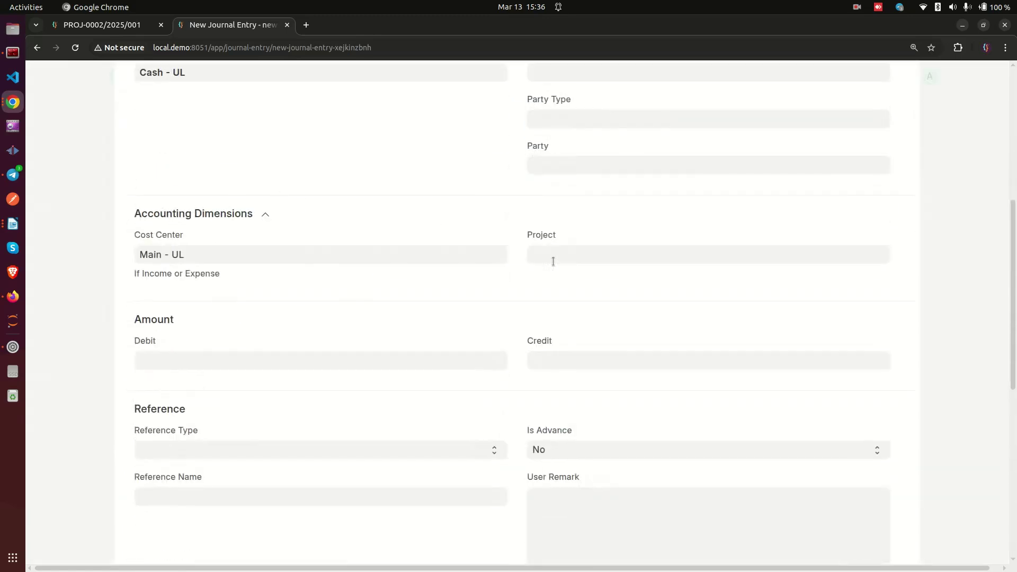
left_click(587, 253)
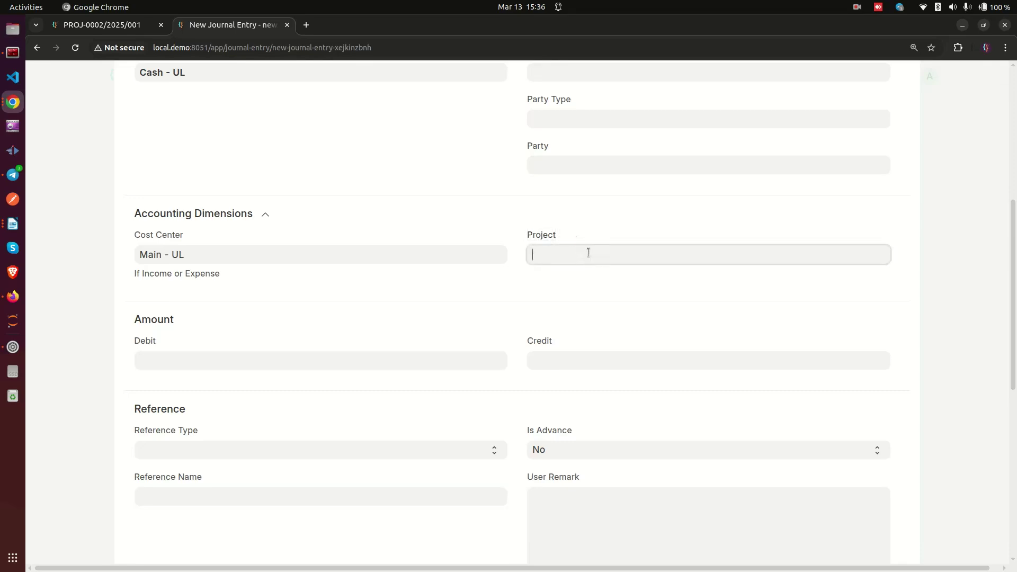
left_click(592, 320)
scroll(586, 318, "down", 5)
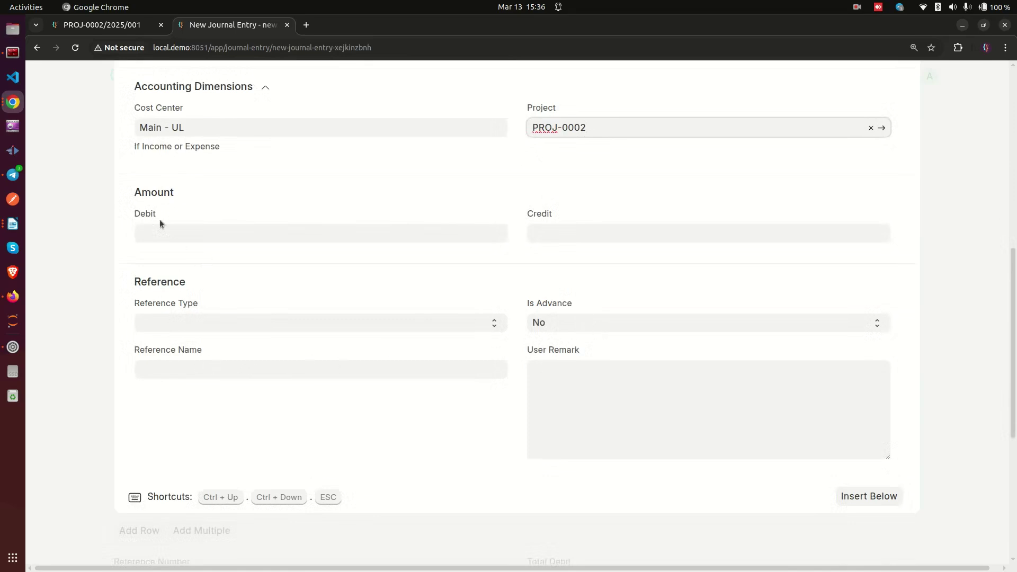
Review the debit and credit fields in the first accounting entry's details and close the row.
left_click_drag(134, 217, 191, 230)
left_click_drag(529, 211, 565, 214)
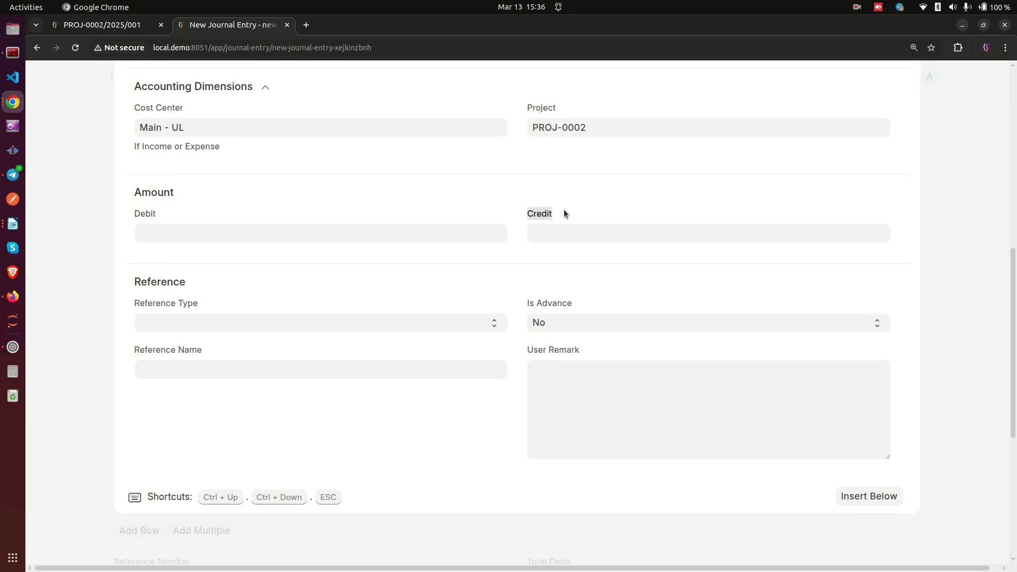
scroll(284, 279, "up", 4)
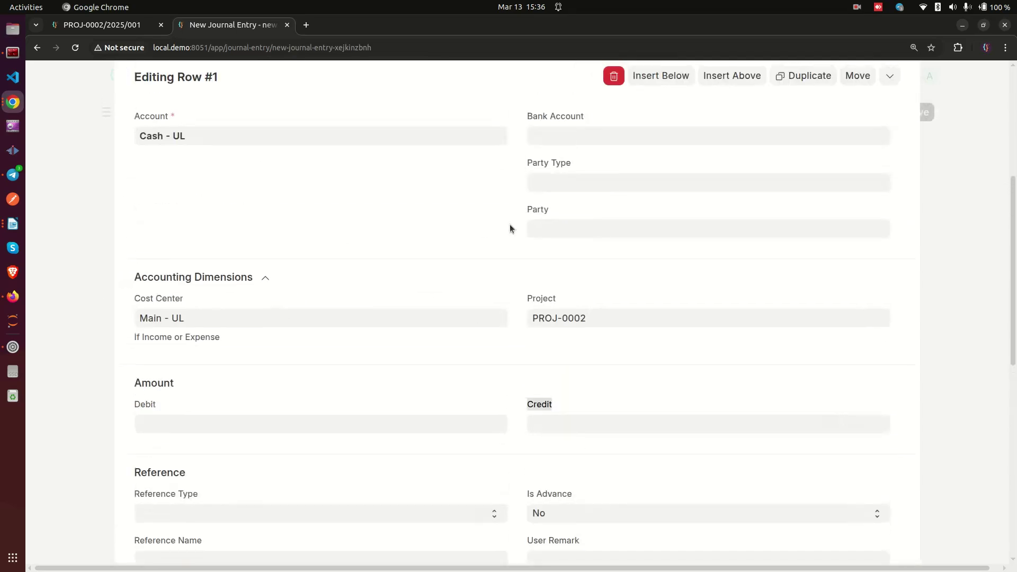
left_click(77, 408)
scroll(724, 266, "up", 2)
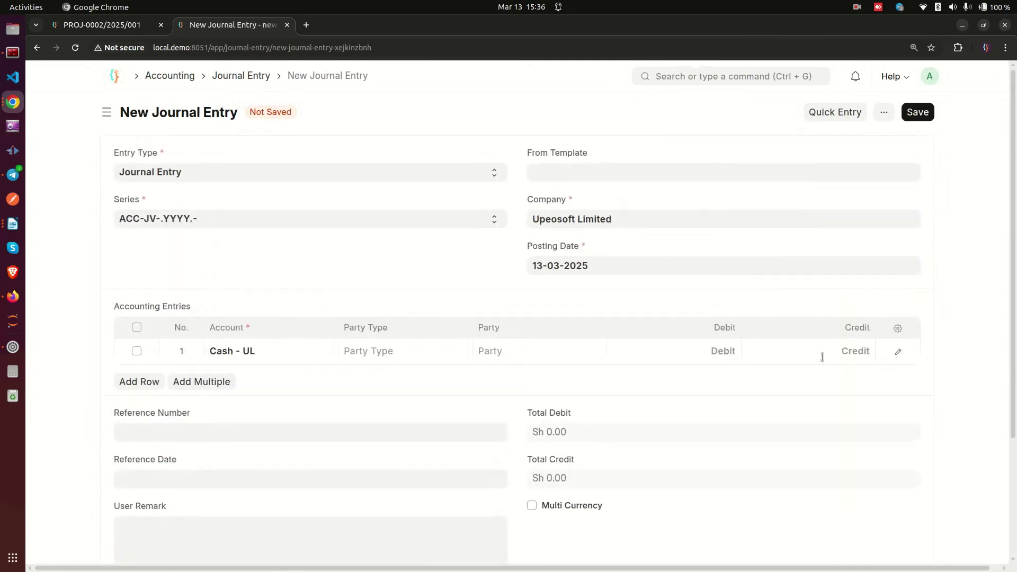
Add a second accounting entry row and set the first row to account Creditors - UL with party Android Suppliers.
left_click(146, 382)
left_click(261, 353)
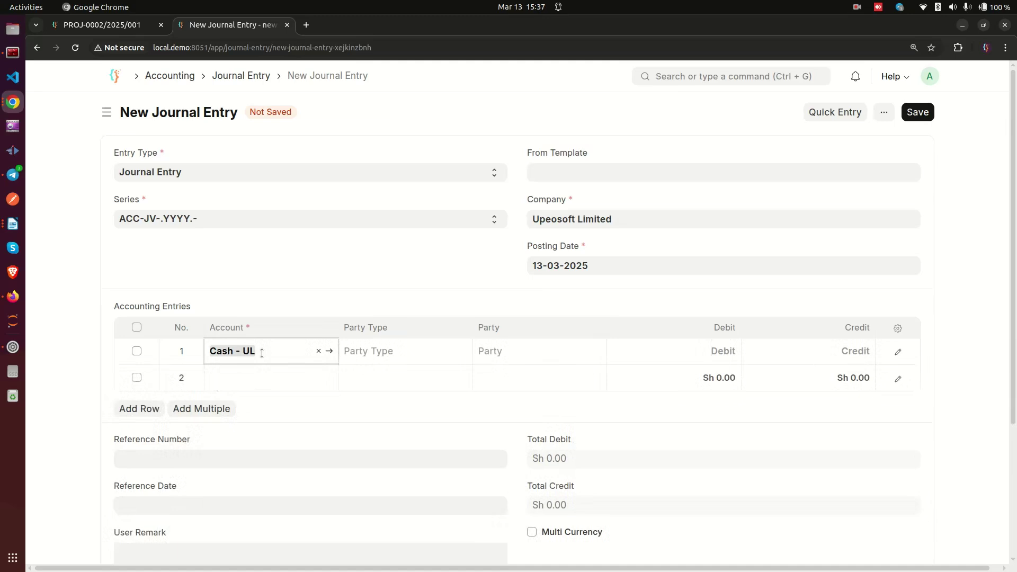
type("c")
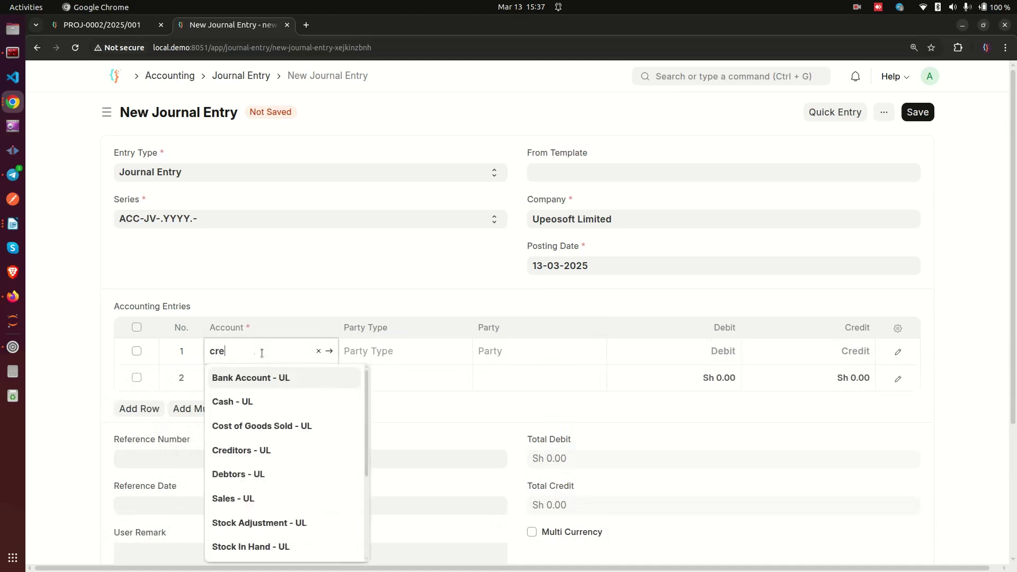
type("re")
left_click(249, 382)
left_click(524, 356)
left_click(538, 380)
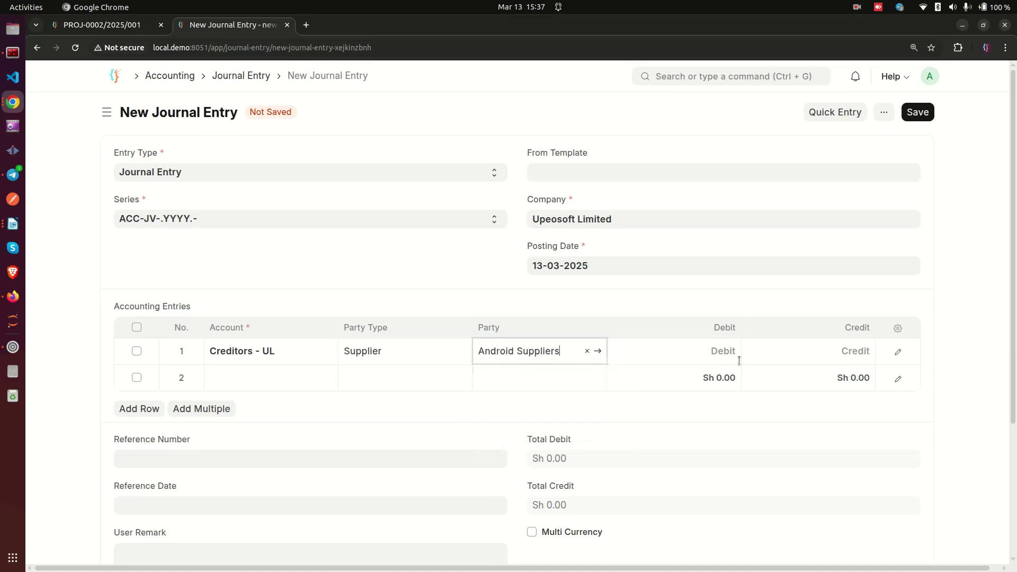
Set the second accounting entry's account to Administrative Expenses - UL, as listed in the project budget, and move that row above Creditors - UL.
left_click(243, 383)
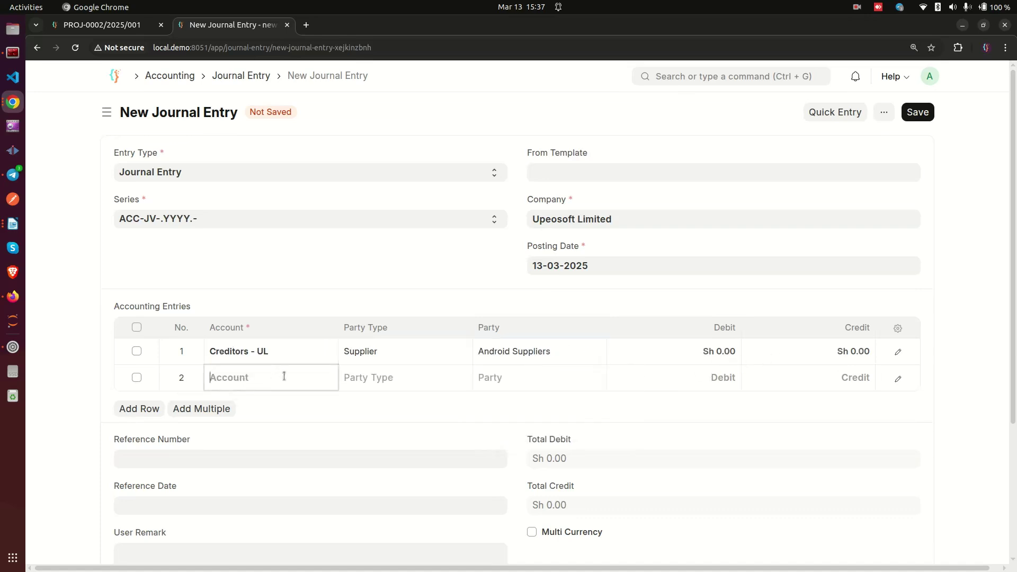
type("off")
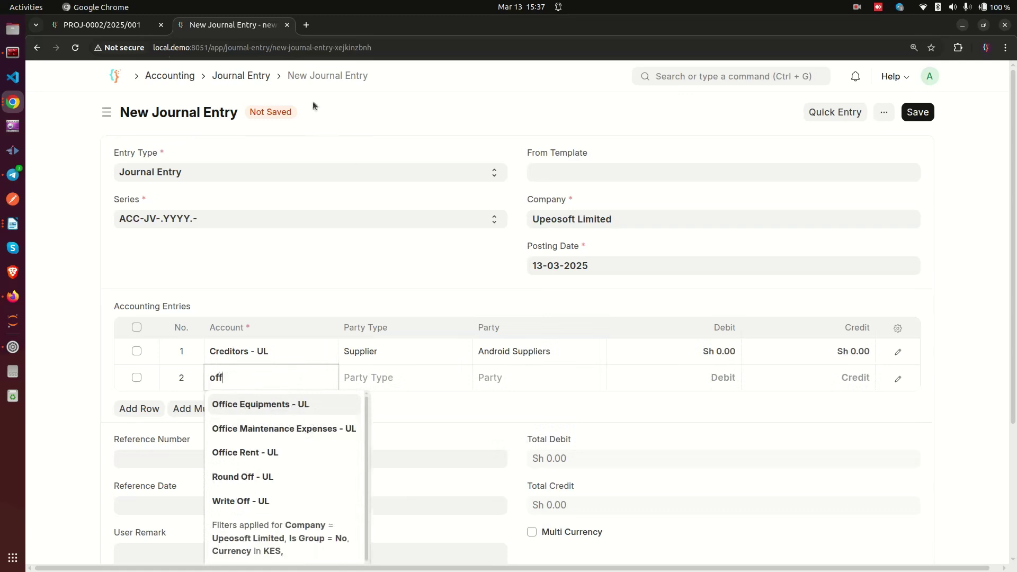
left_click(125, 26)
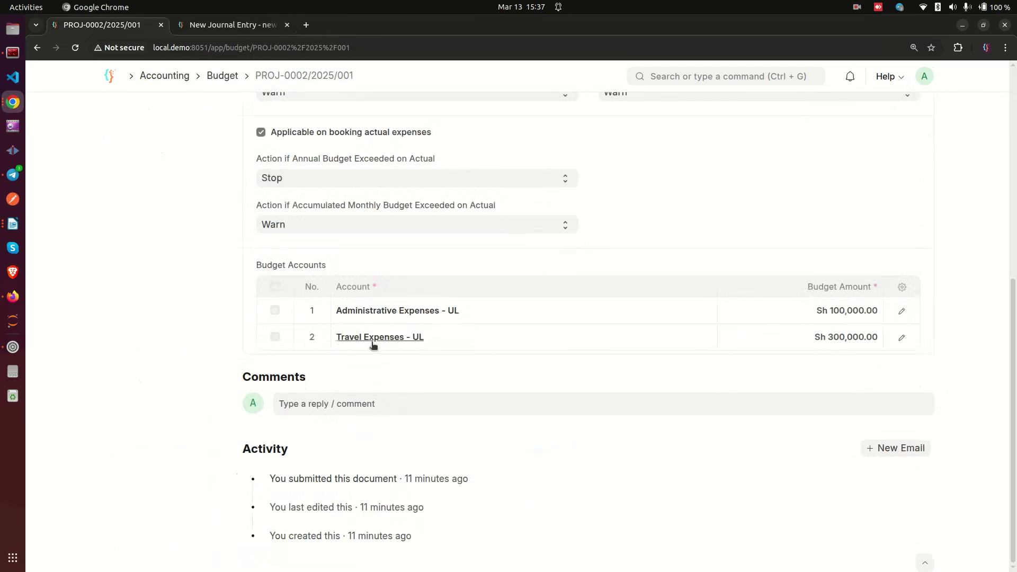
left_click(223, 25)
type("admi")
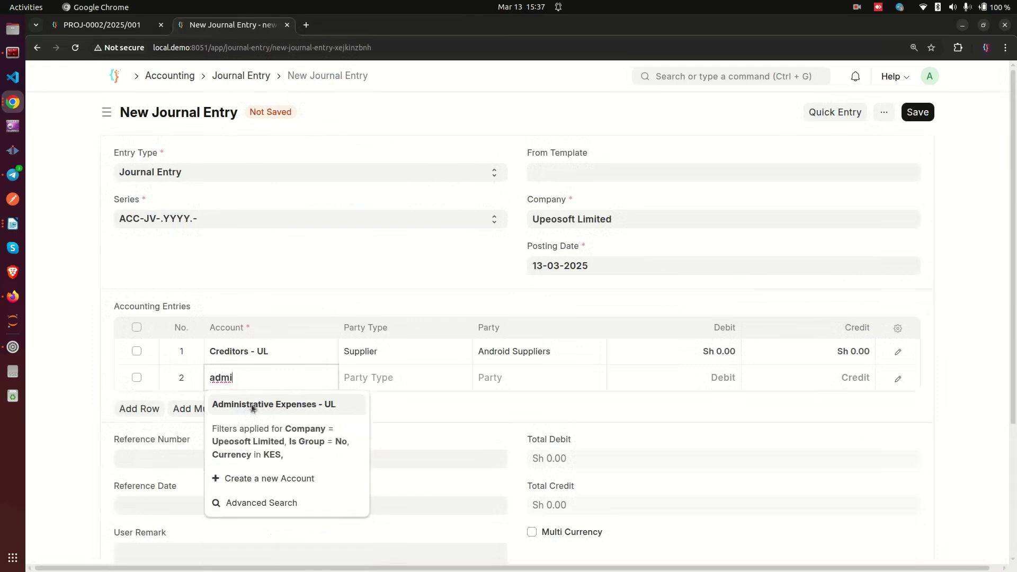
left_click(253, 407)
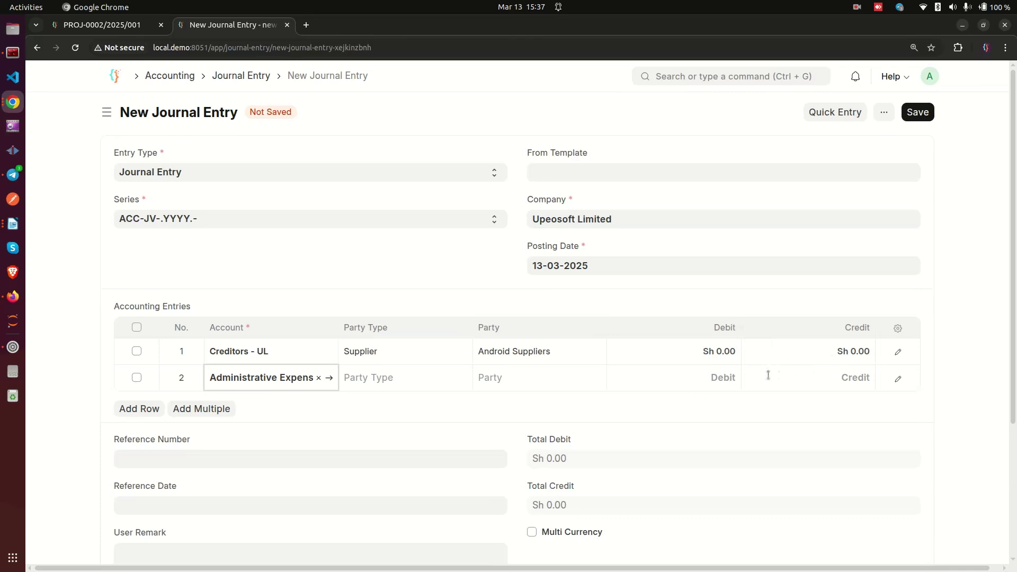
left_click(817, 372)
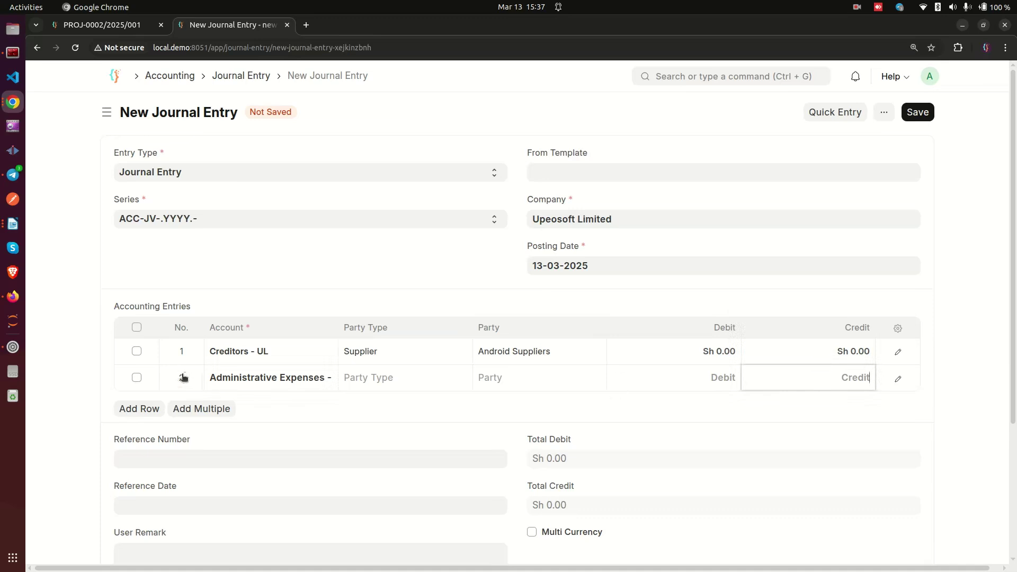
left_click_drag(144, 379, 153, 351)
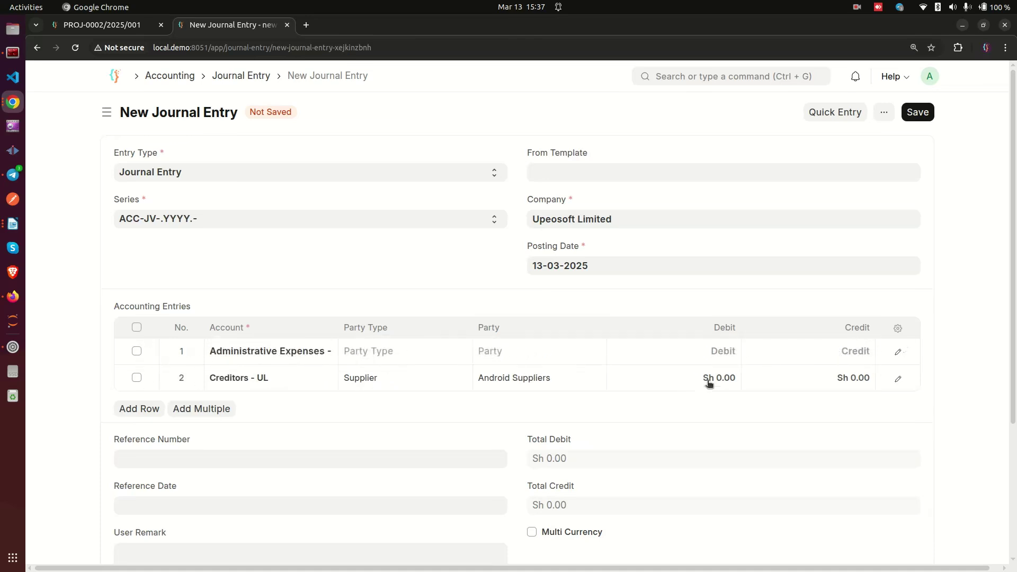
Enter a debit of 400,000 for Administrative Expenses - UL and a credit of 400,000 for Creditors - UL.
left_click(706, 351)
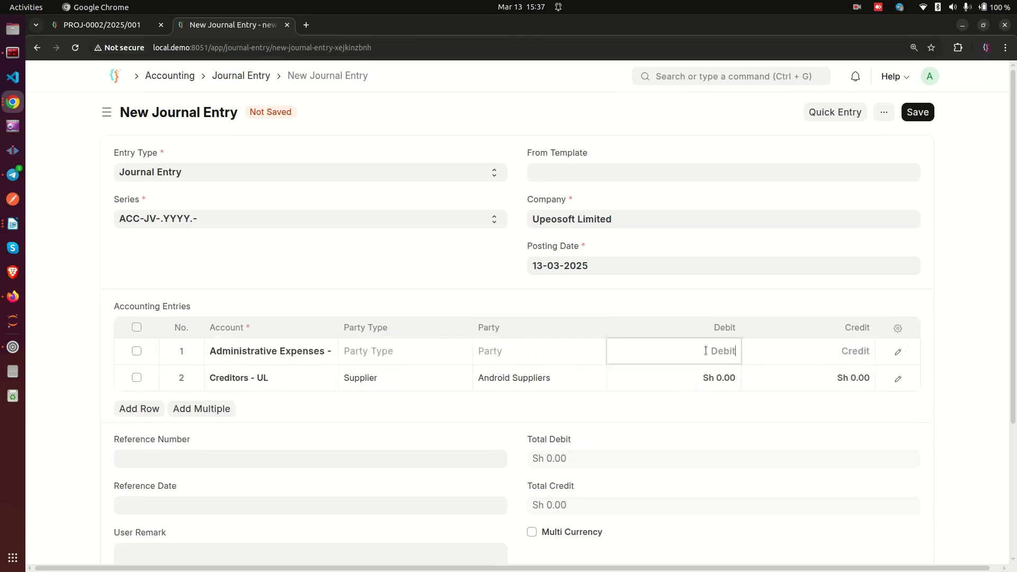
type("400000")
left_click(949, 293)
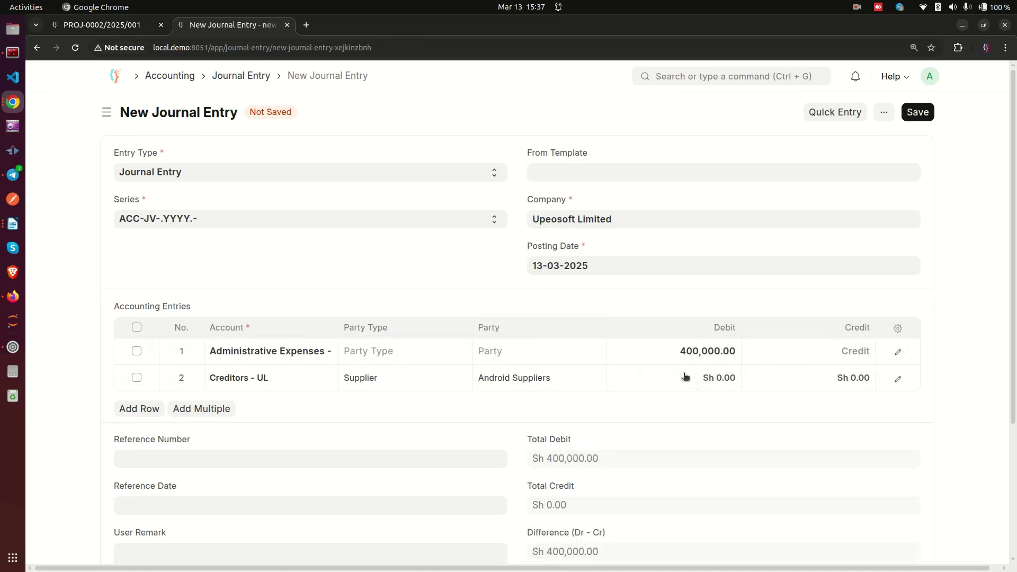
left_click(797, 378)
type("400000")
left_click(951, 265)
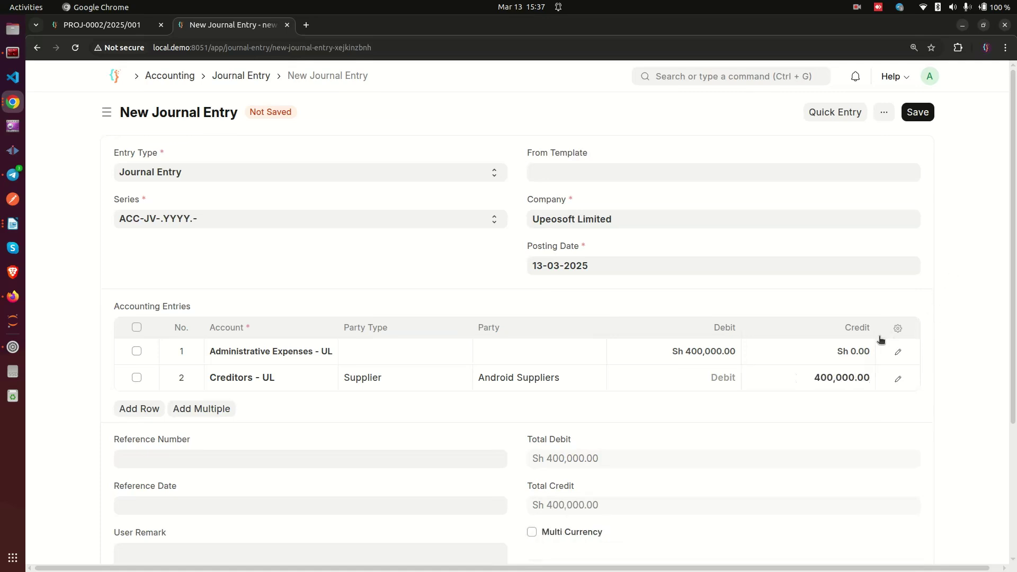
scroll(501, 411, "down", 3)
scroll(642, 393, "up", 3)
Check the budget amounts of PROJ-0002/2025/001, and set the Administrative Expenses - UL debit and the Creditors - UL credit to 150,000.
left_click(102, 24)
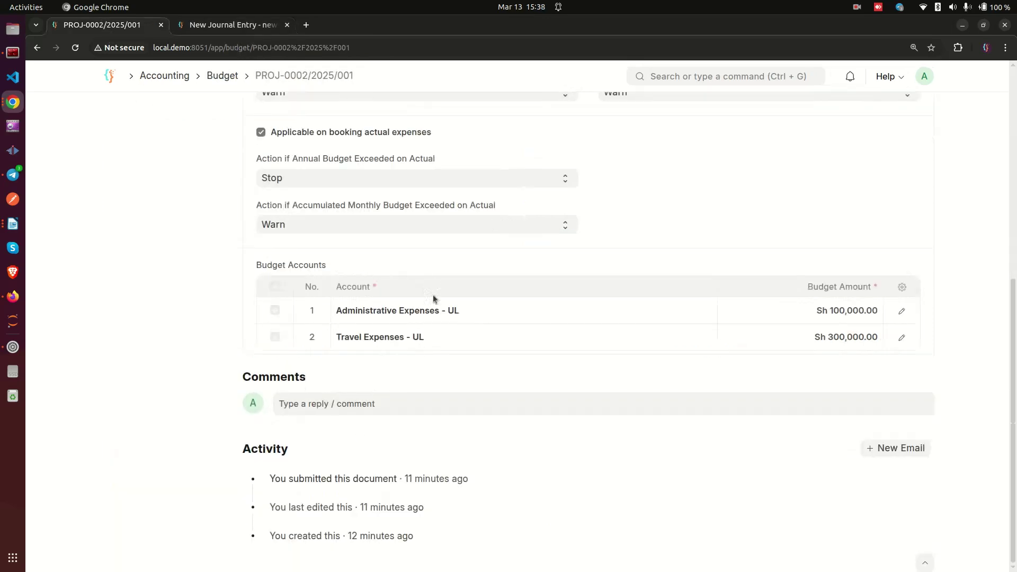
left_click(235, 25)
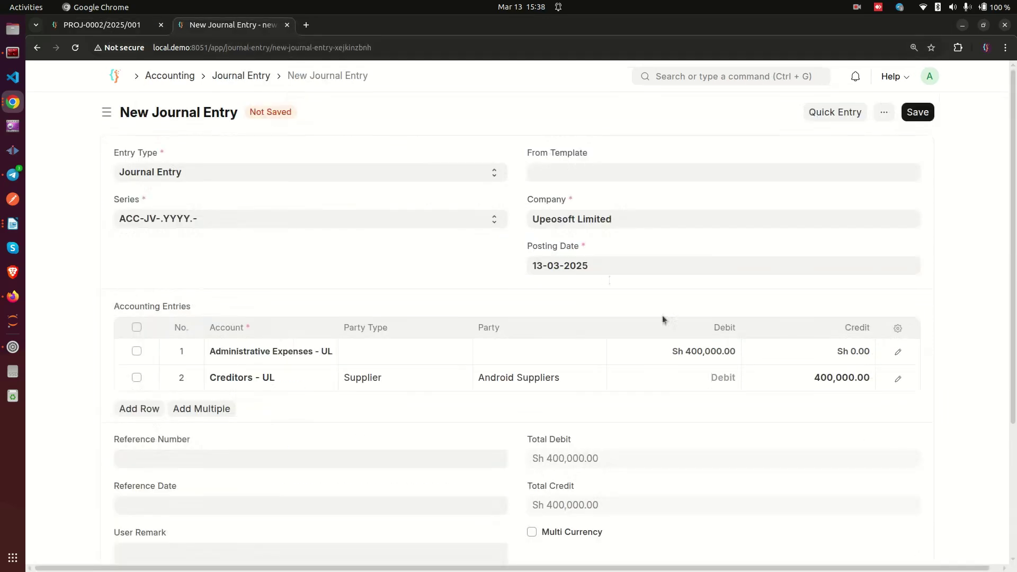
left_click(675, 354)
type("150,000")
left_click(976, 287)
left_click(843, 378)
type("150000")
left_click(964, 215)
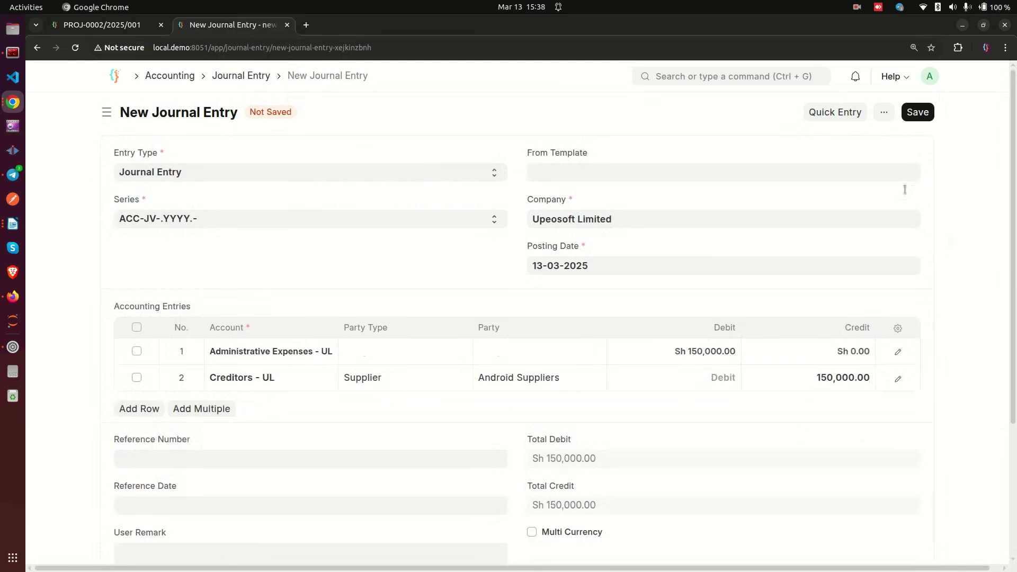
Save the journal entry, look it over and submit it with confirmation.
left_click(924, 113)
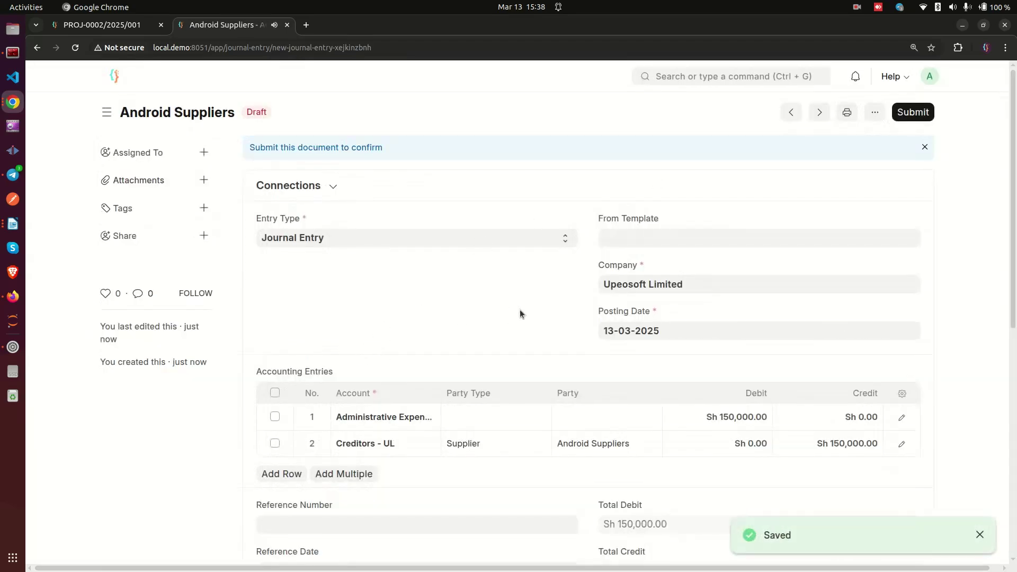
scroll(520, 310, "down", 3)
scroll(523, 313, "down", 2)
scroll(521, 312, "down", 3)
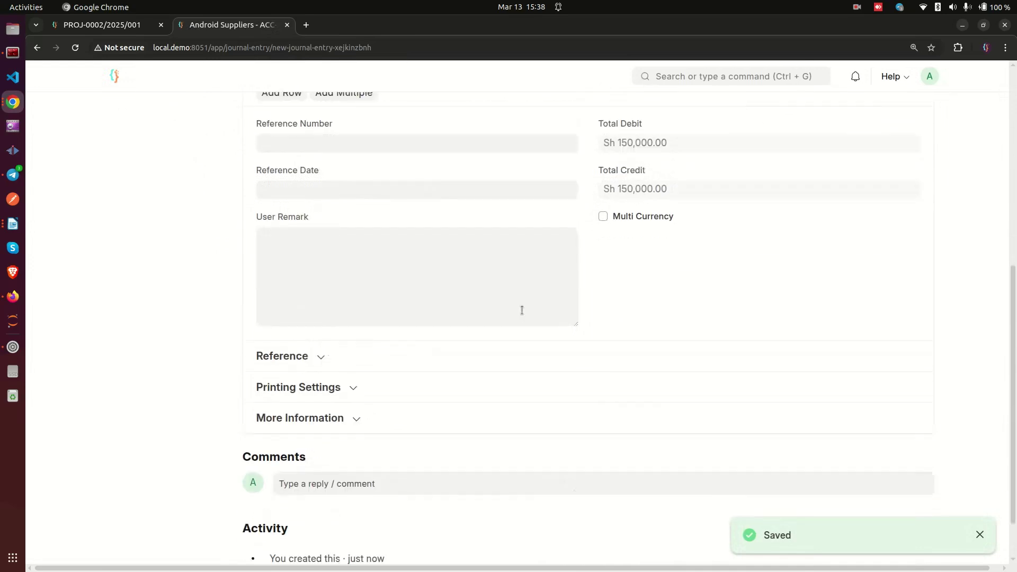
scroll(522, 313, "up", 8)
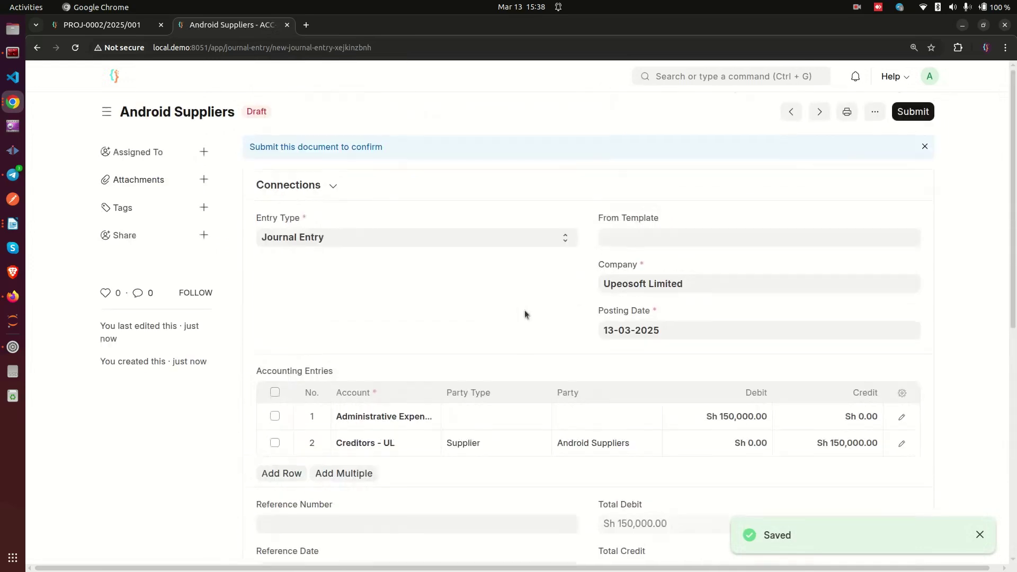
left_click(912, 112)
left_click(681, 181)
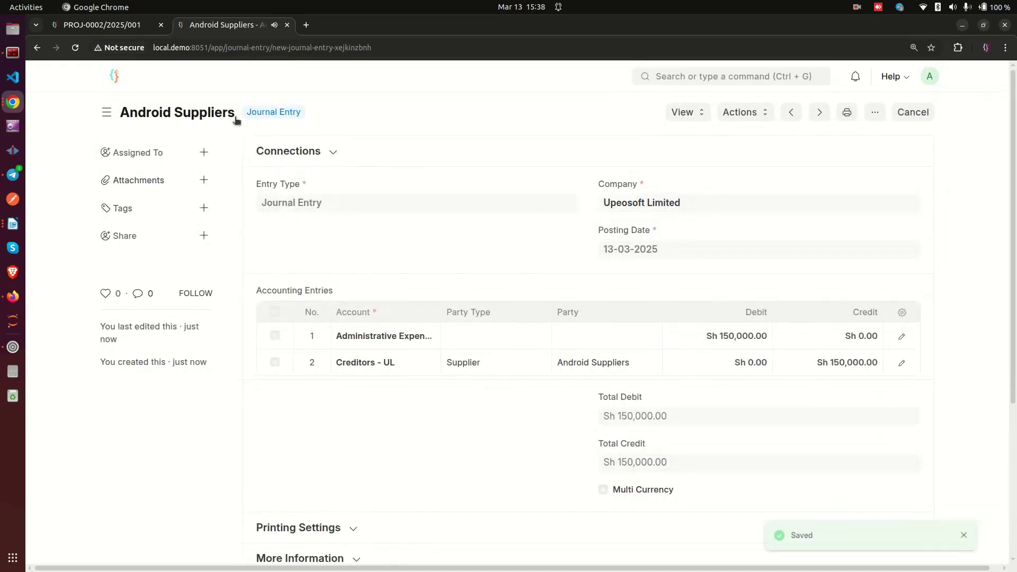
Examine the Administrative Expenses - UL row of the submitted journal entry, including its accounting dimensions.
left_click(902, 337)
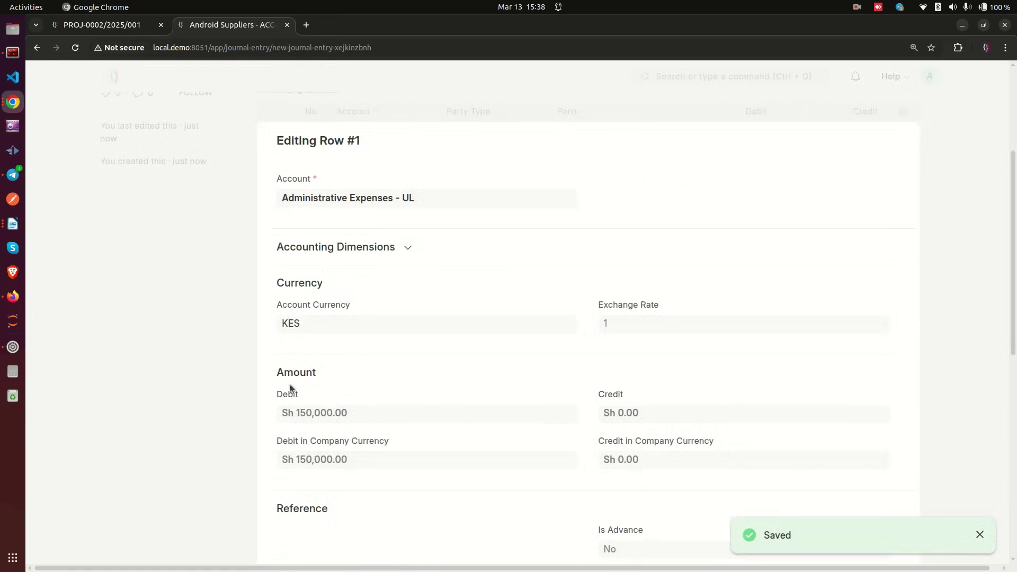
scroll(637, 417, "down", 3)
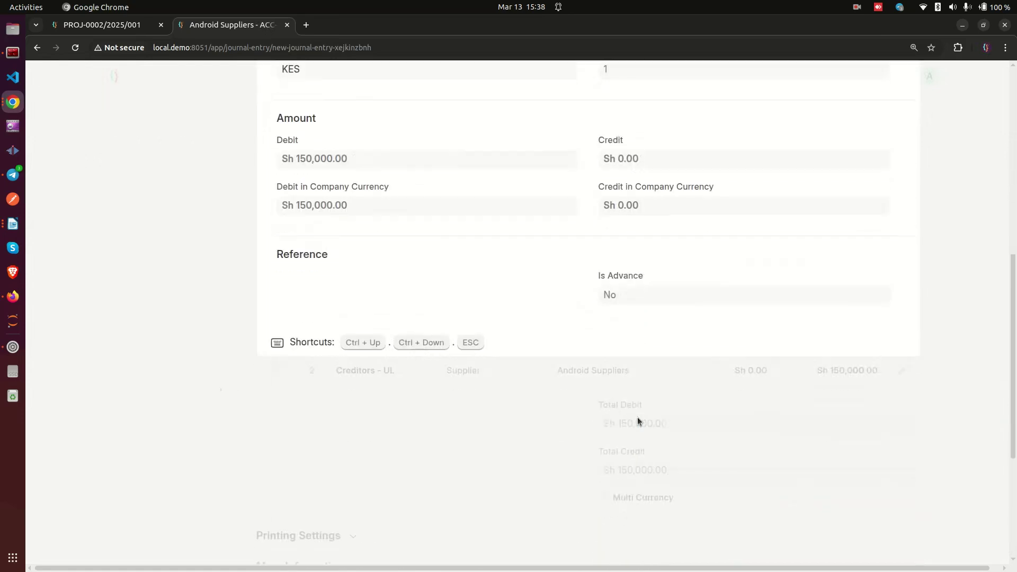
scroll(637, 417, "up", 2)
scroll(637, 421, "up", 3)
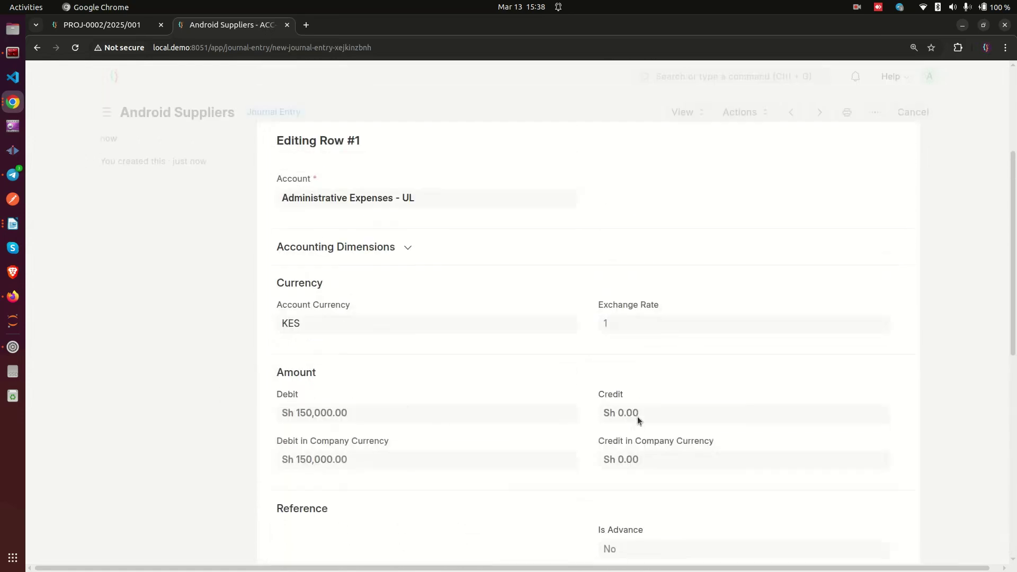
left_click(412, 248)
left_click(205, 304)
scroll(491, 269, "up", 4)
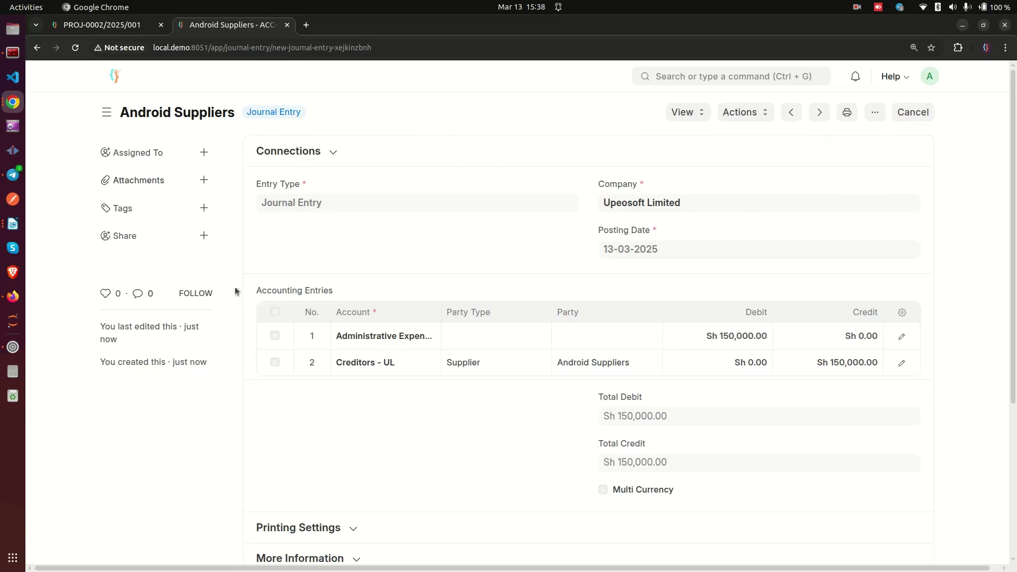
left_click(716, 337)
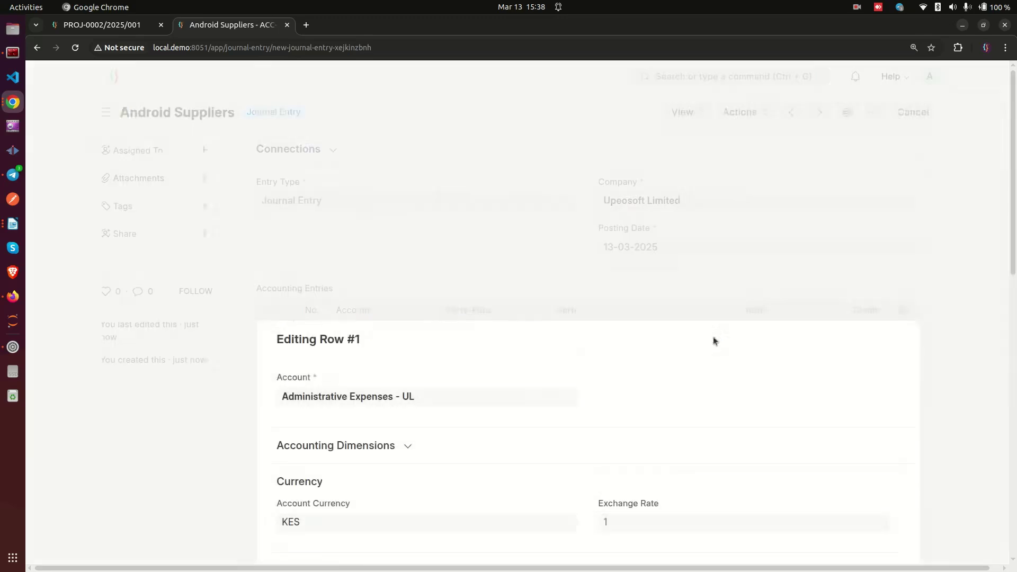
left_click(136, 388)
scroll(472, 332, "up", 3)
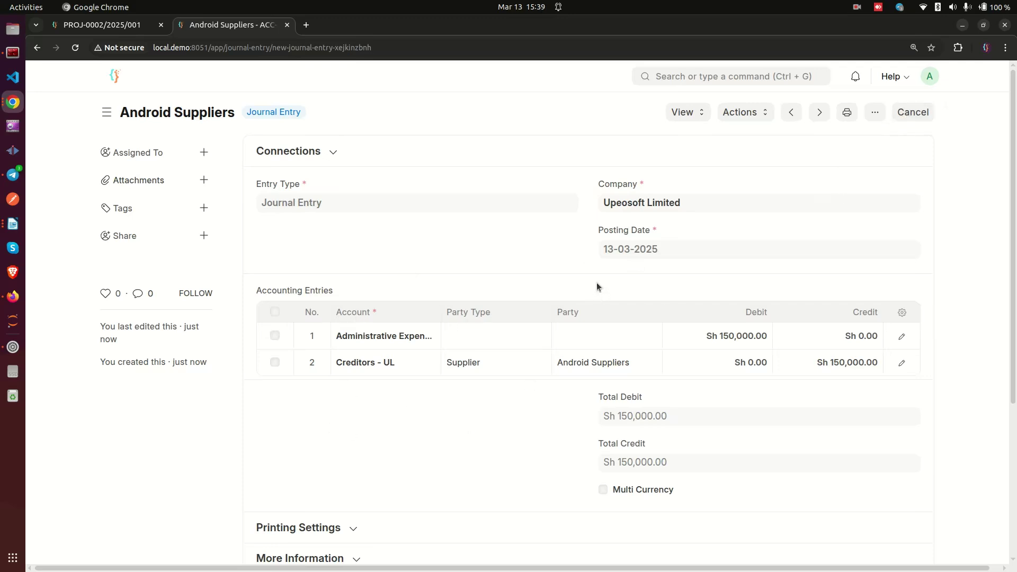
Cancel the submitted journal entry and amend it as a new draft.
left_click(916, 111)
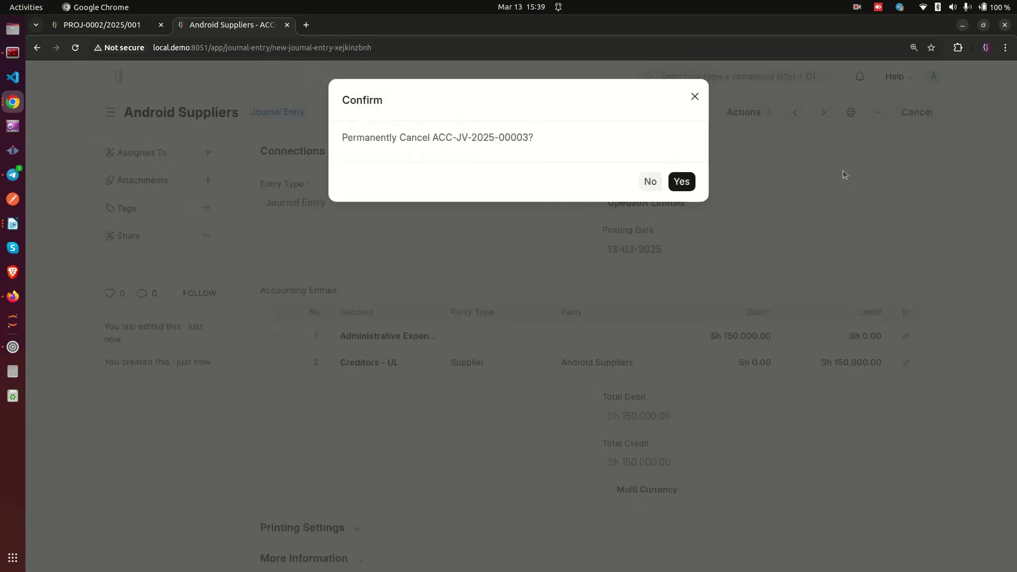
left_click(675, 188)
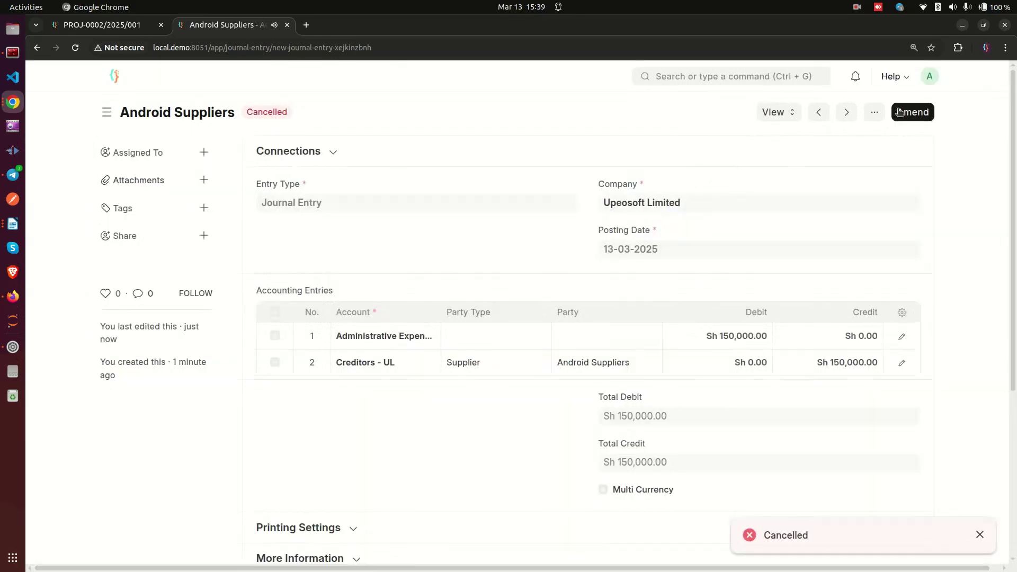
left_click(924, 111)
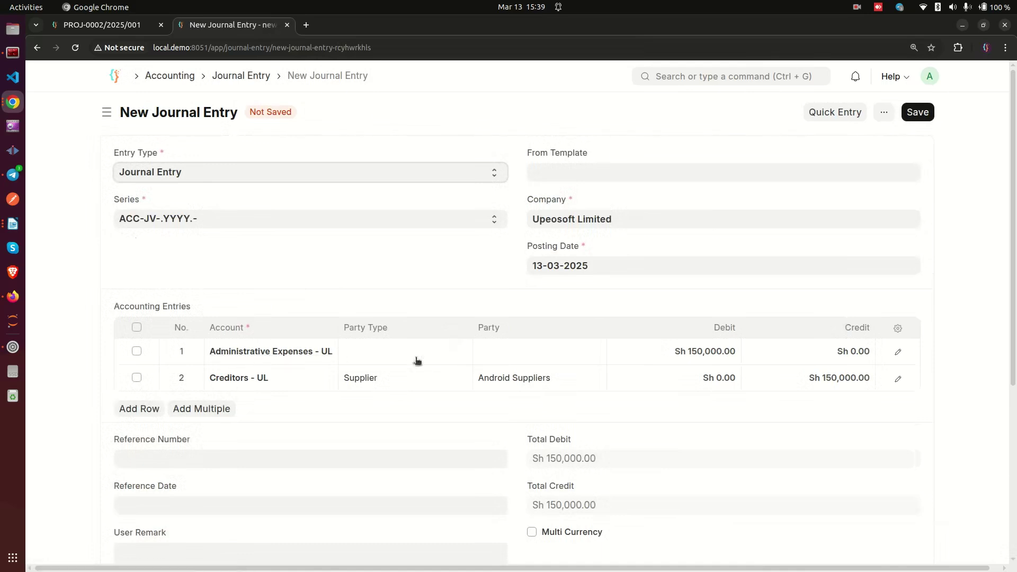
Assign project PROJ-0002 in the accounting dimensions of the Administrative Expenses - UL row and close the row.
left_click(898, 352)
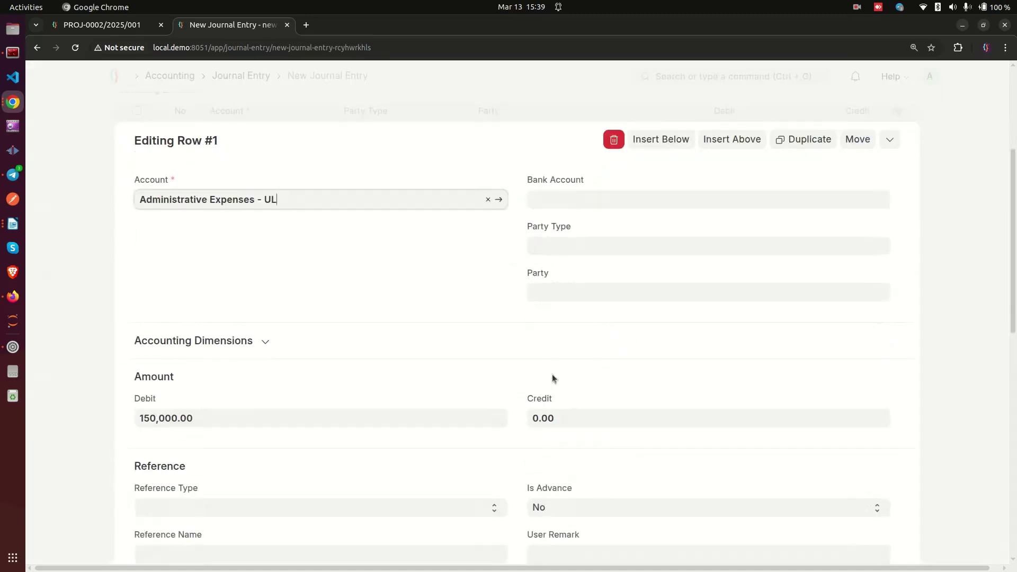
scroll(585, 359, "down", 3)
left_click(257, 157)
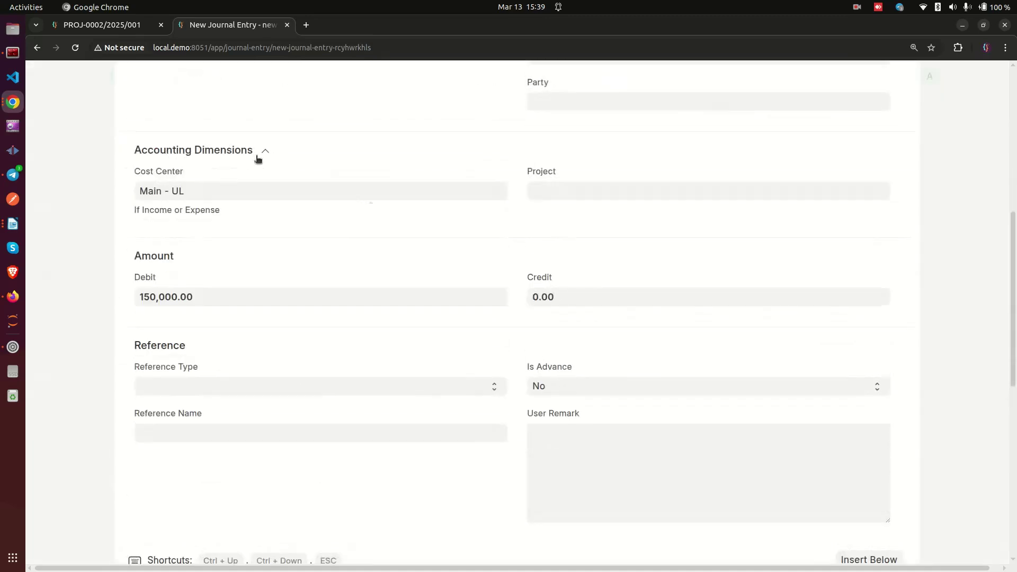
left_click(570, 190)
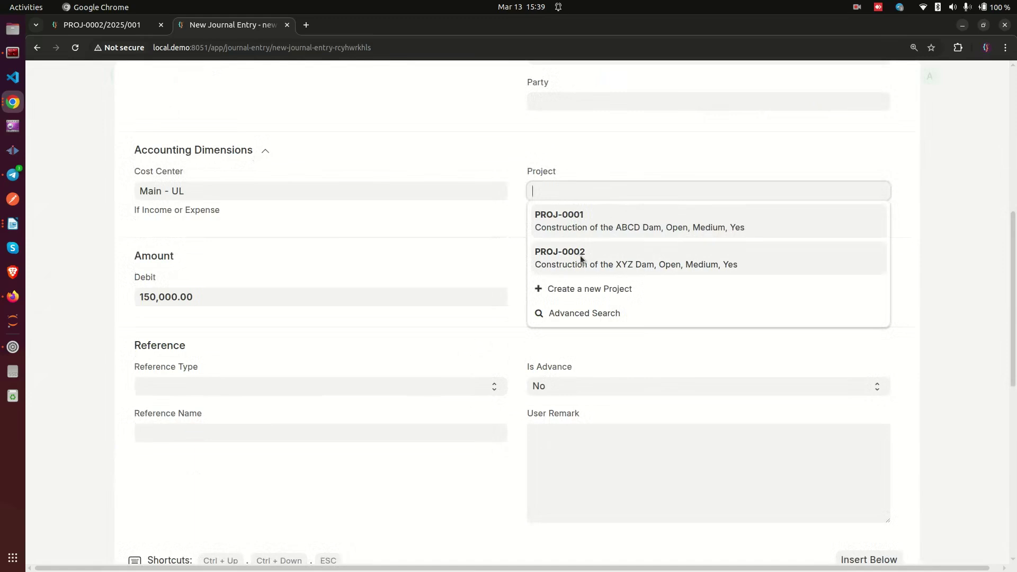
left_click(581, 260)
left_click(87, 268)
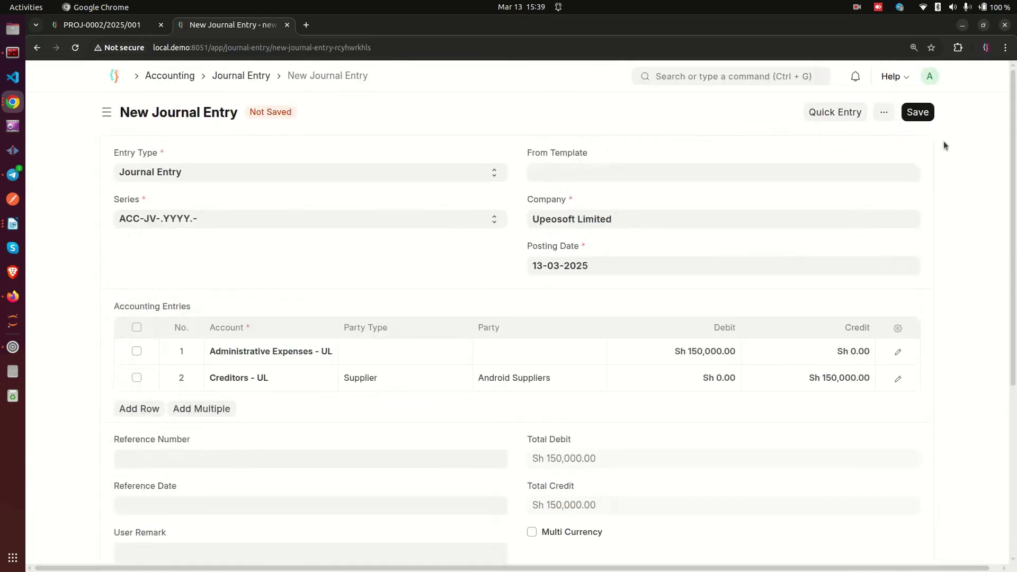
Save the amended journal entry, try to submit it, and review the budget check before dismissing it.
left_click(916, 113)
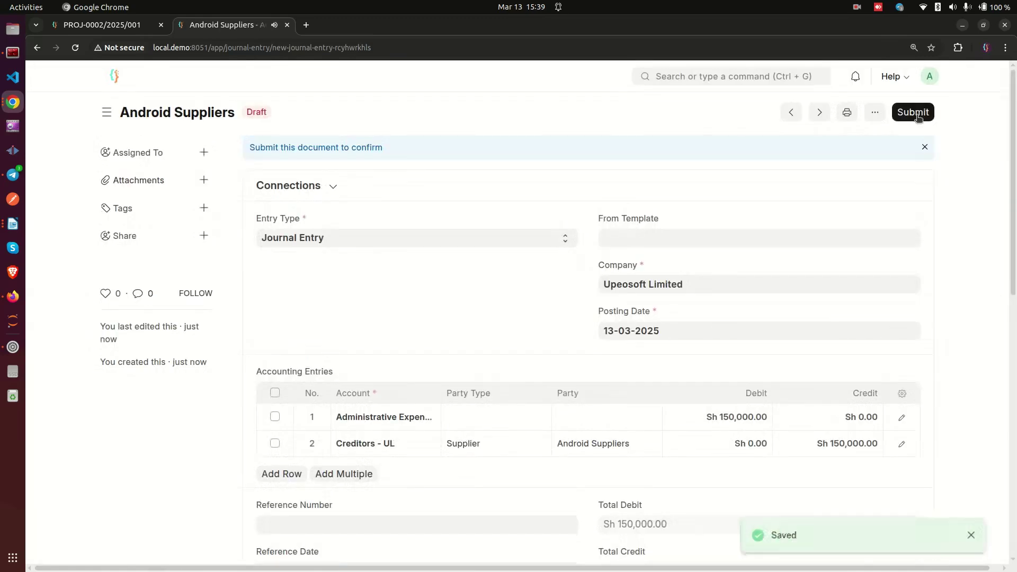
left_click(918, 114)
left_click(680, 177)
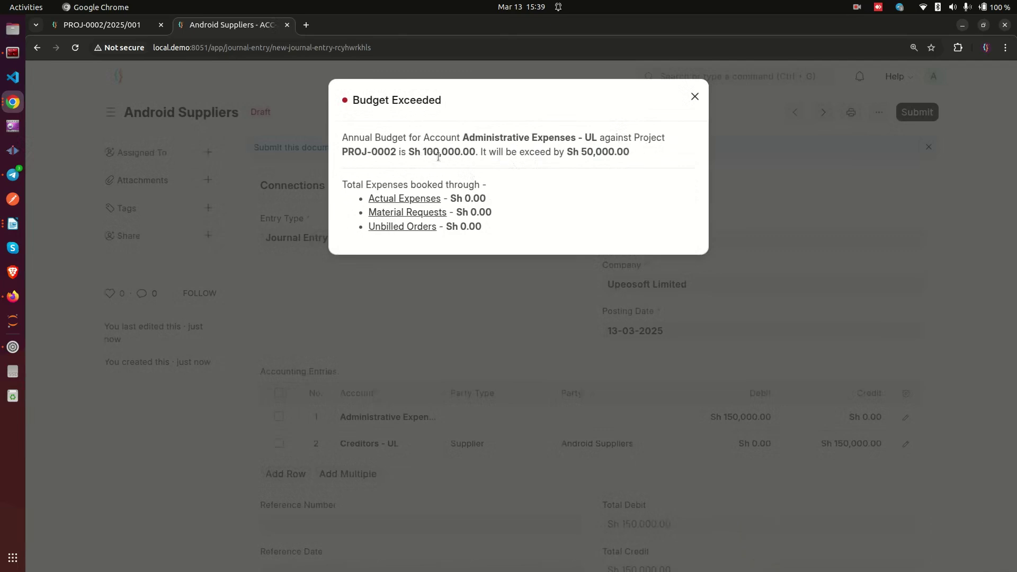
left_click_drag(423, 153, 463, 154)
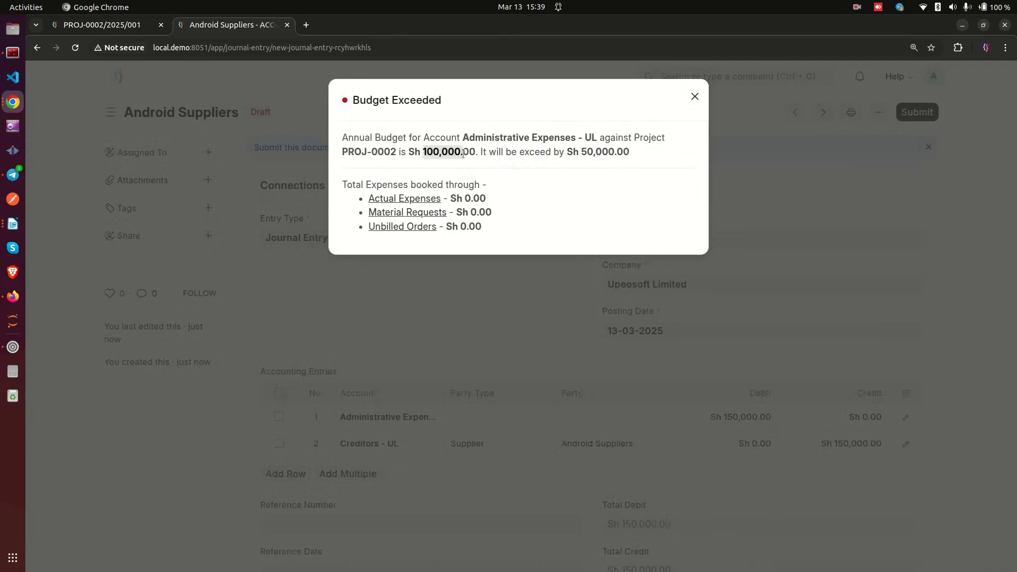
left_click_drag(581, 152, 628, 154)
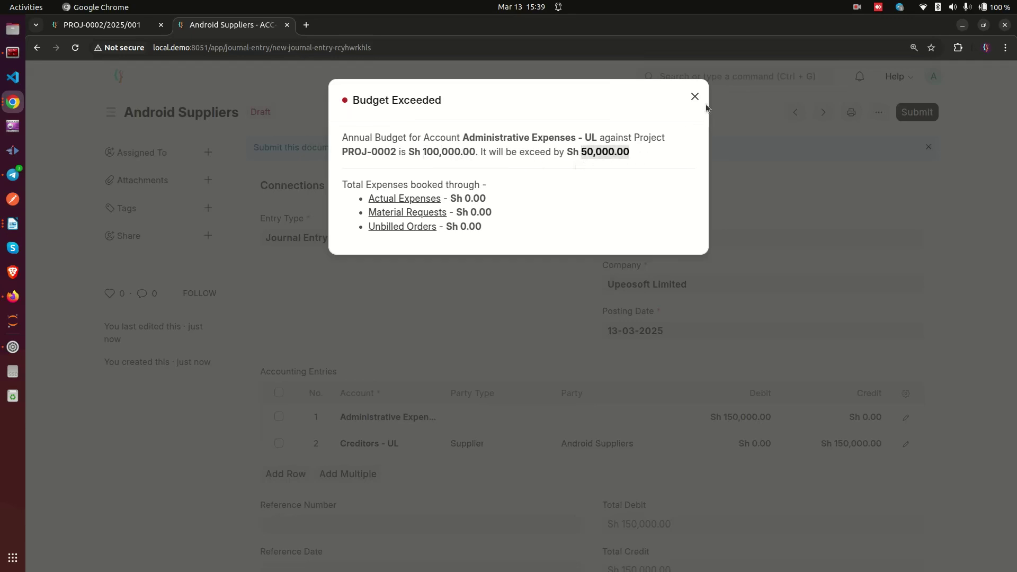
left_click(692, 96)
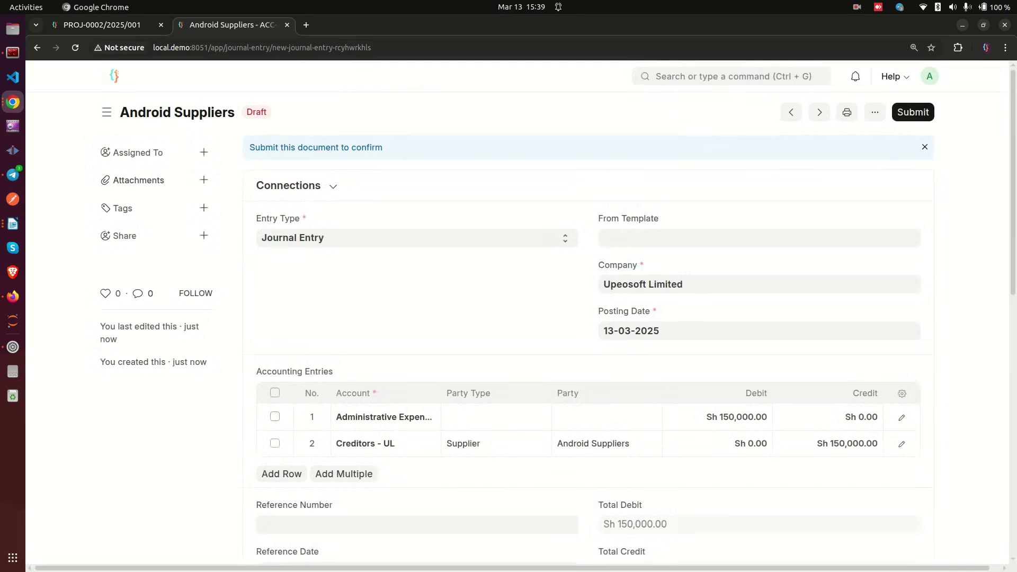
Set the Administrative Expenses debit and the Creditors - UL credit to 5,000 in the draft journal entry.
key("alt+Tab")
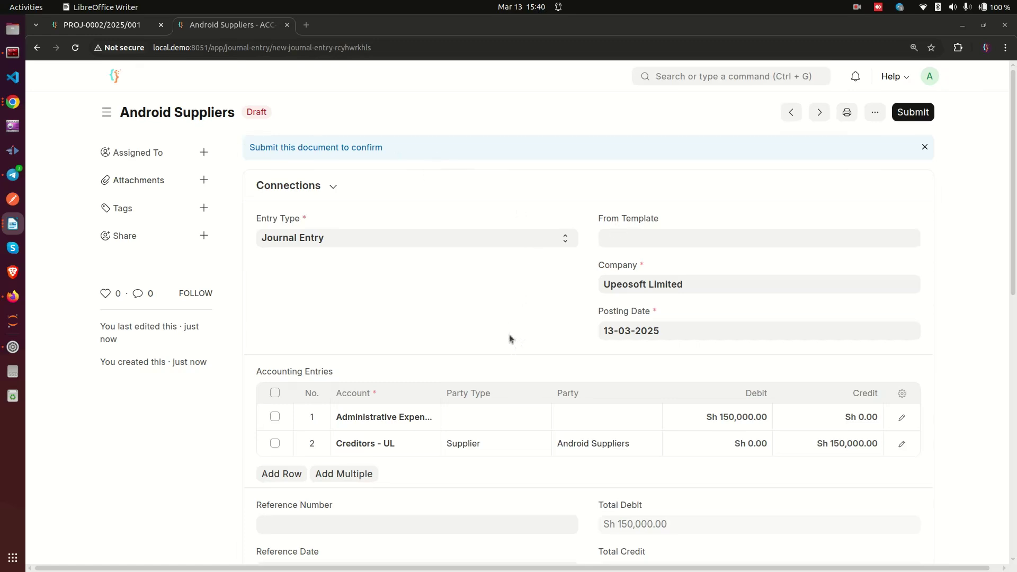
left_click(722, 427)
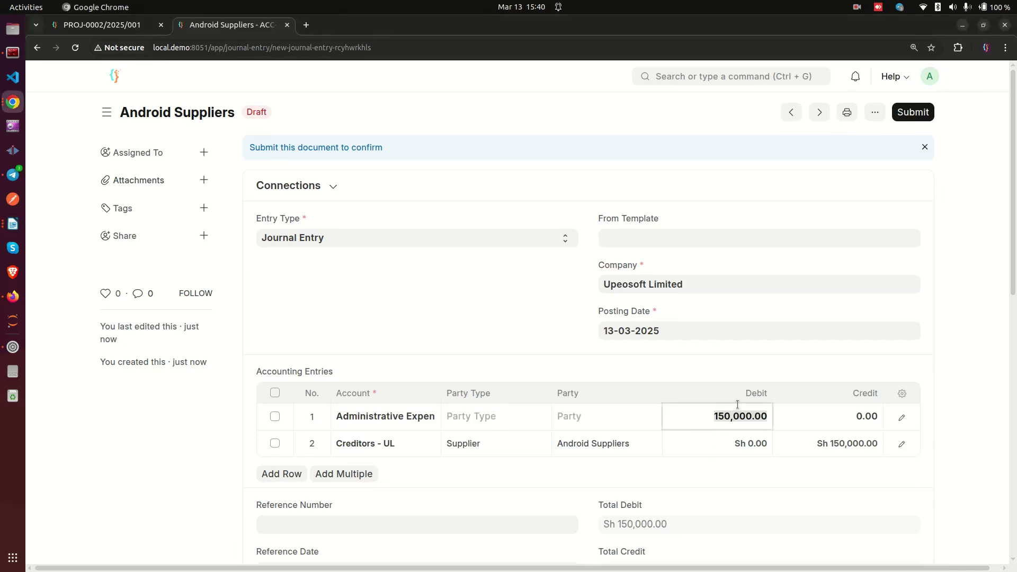
type("5000")
left_click(965, 221)
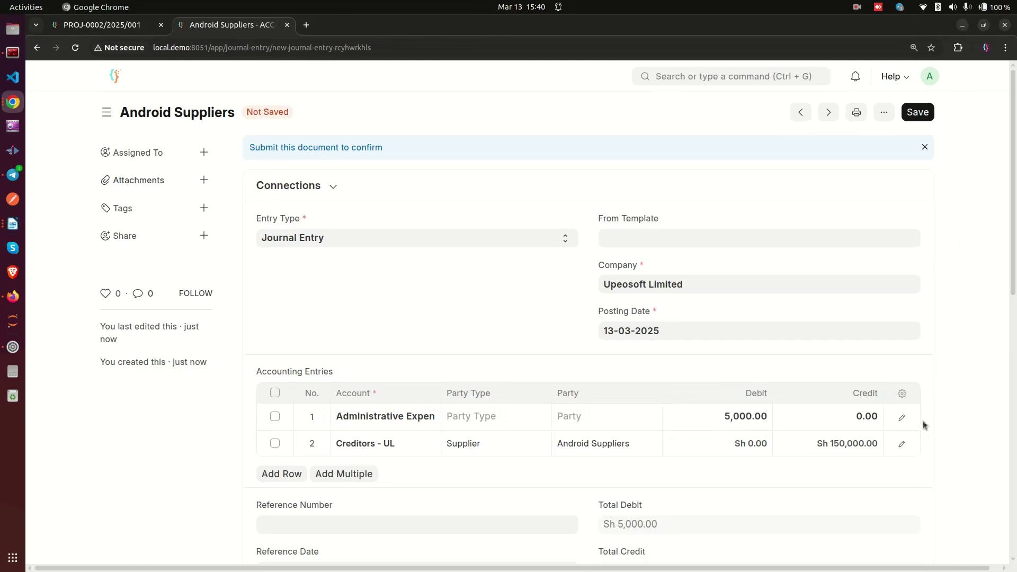
left_click(852, 444)
type("5000")
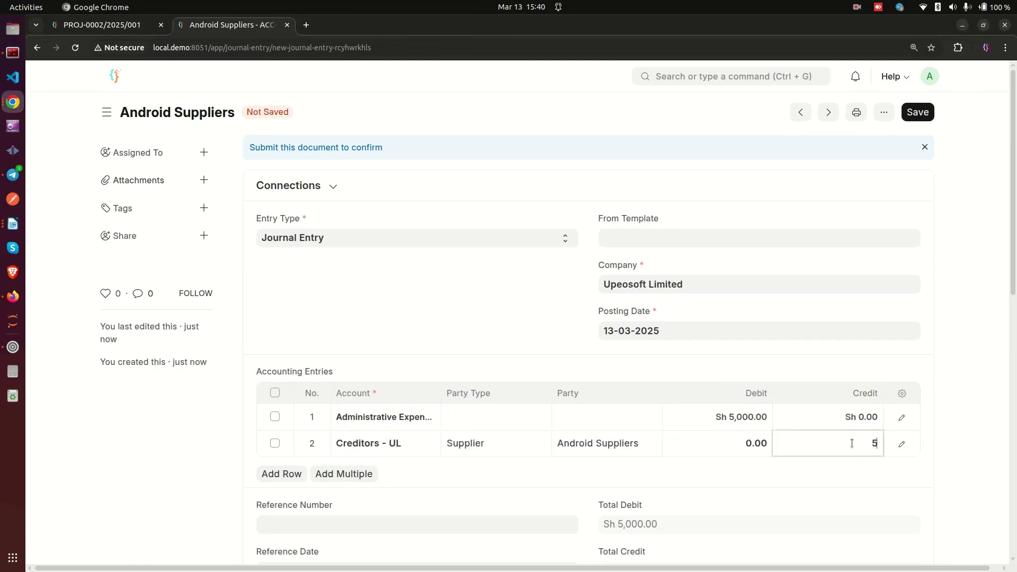
left_click(951, 297)
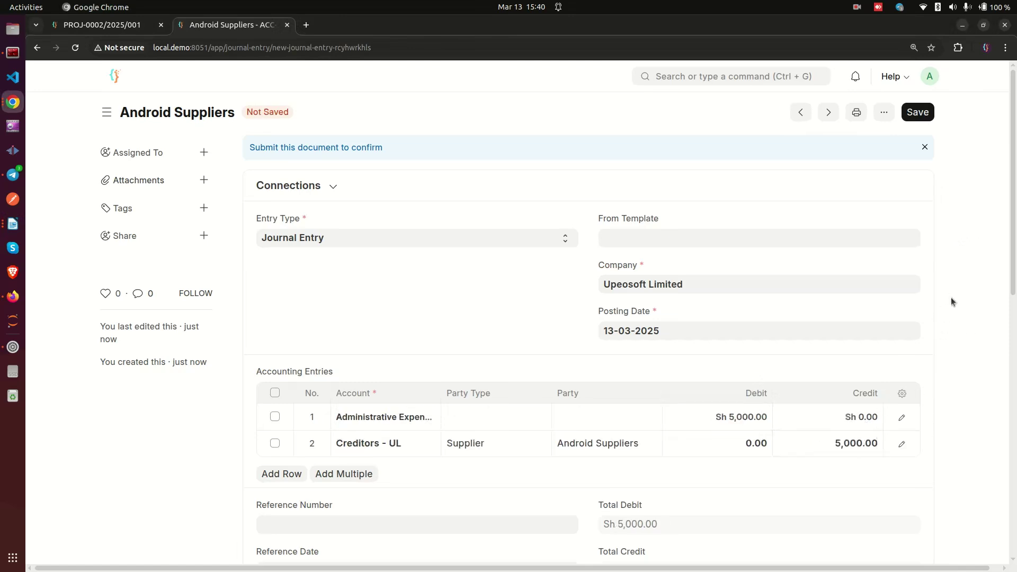
Save the amended journal entry, submit it, and confirm the submission.
left_click(915, 113)
left_click(914, 113)
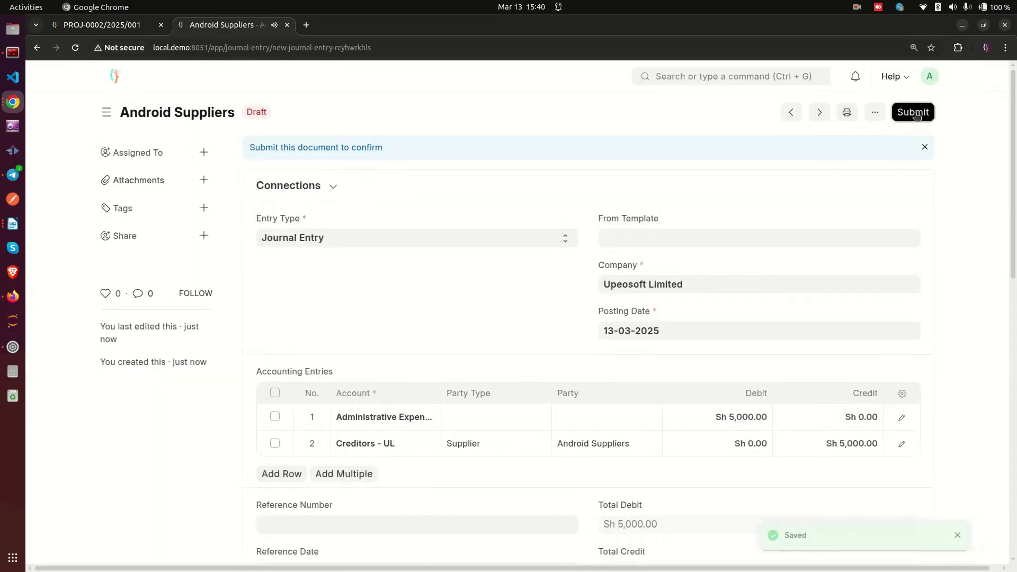
left_click(681, 182)
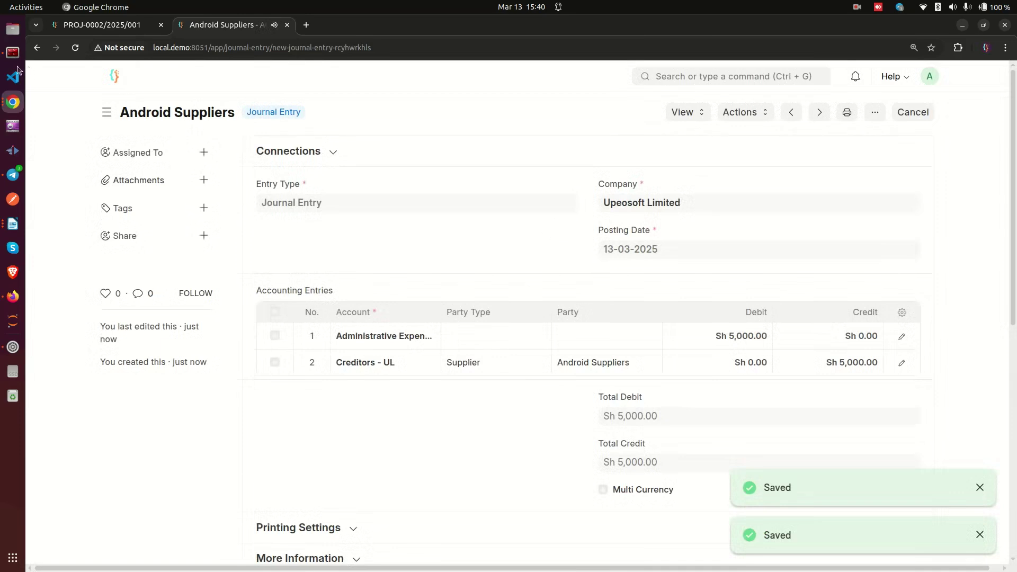
left_click(13, 101)
left_click(76, 52)
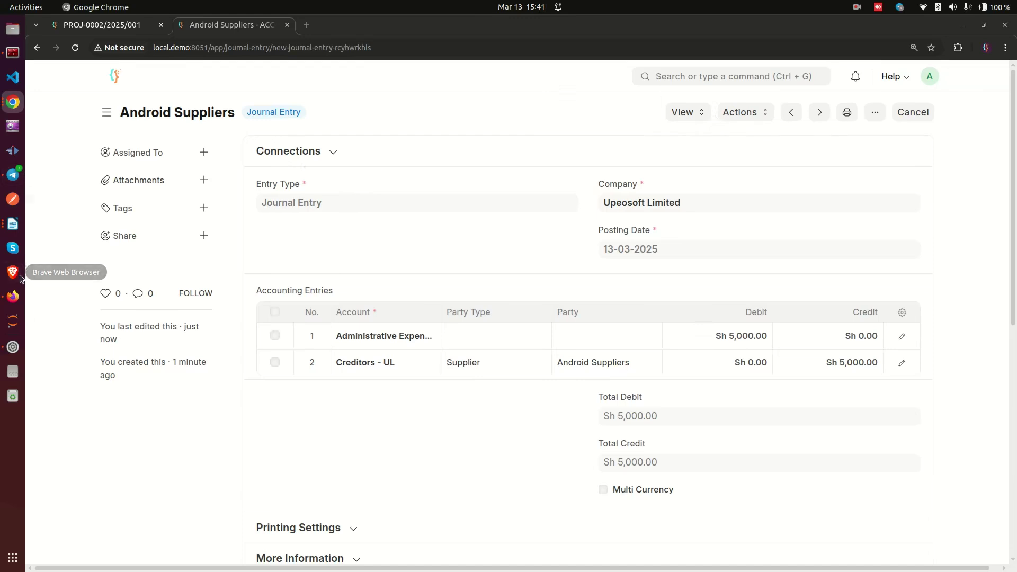
left_click(13, 225)
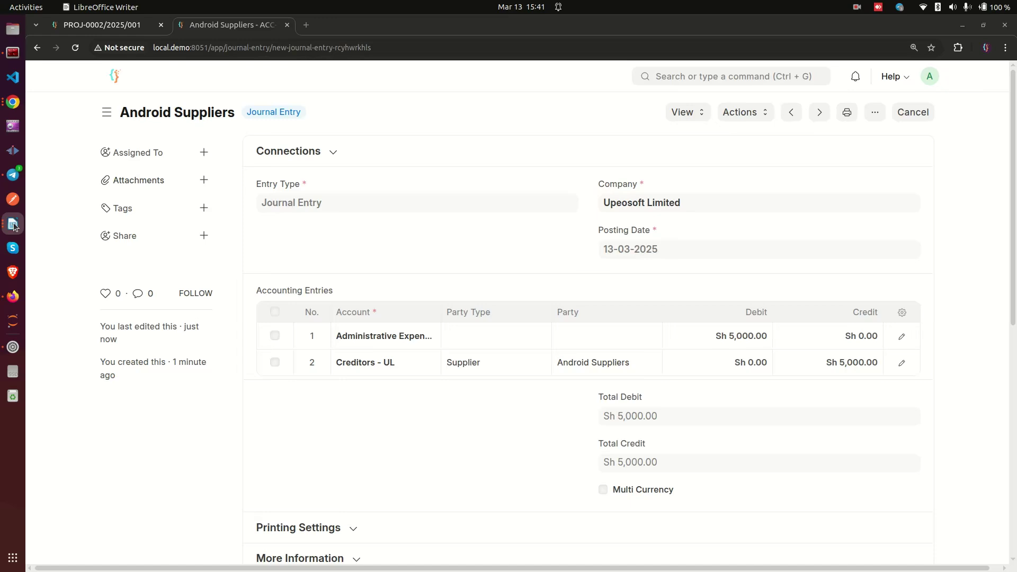
Search for "budget va" and open the Budget Variance Report.
left_click(708, 74)
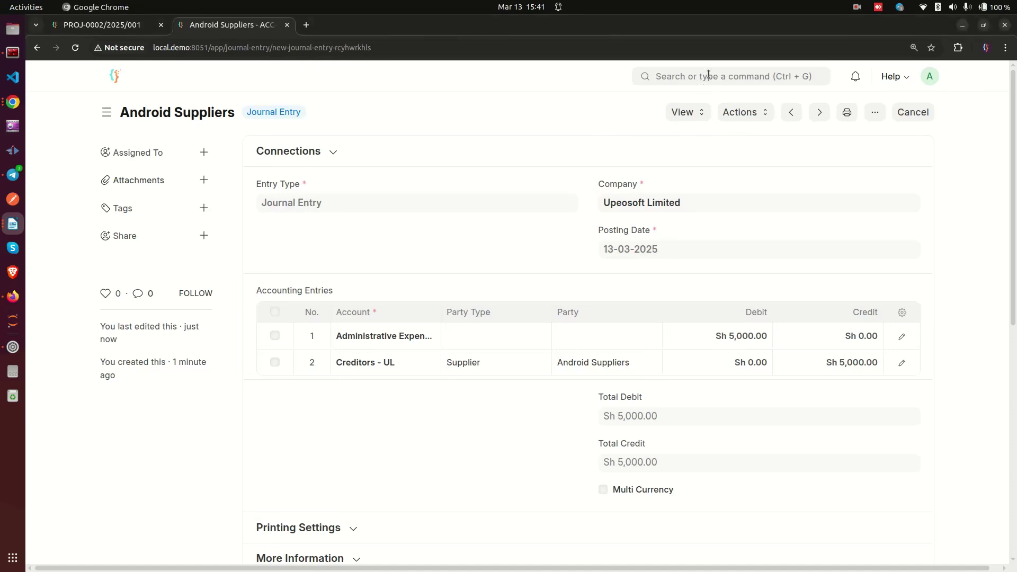
left_click(709, 75)
type("bud")
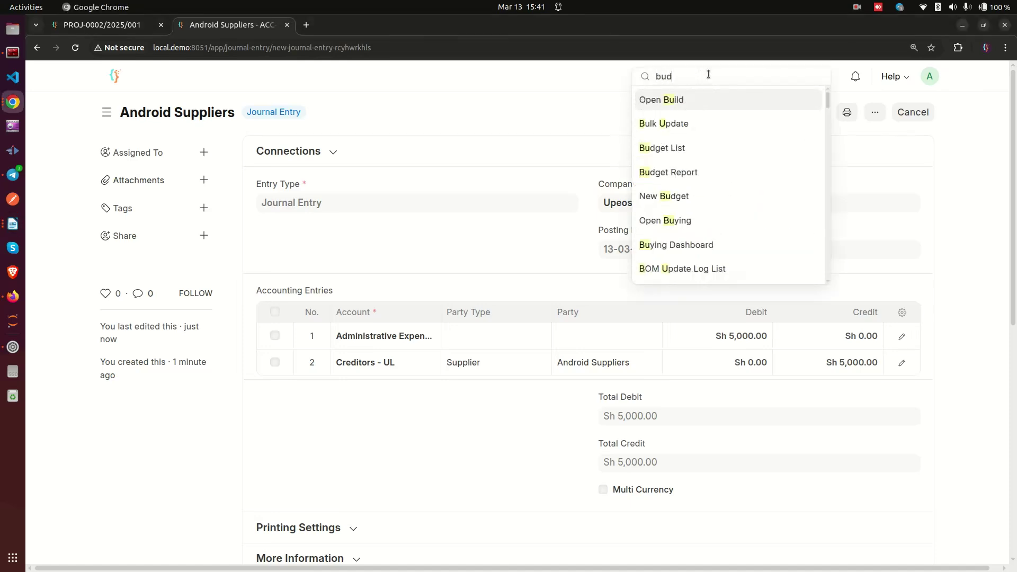
type("get va")
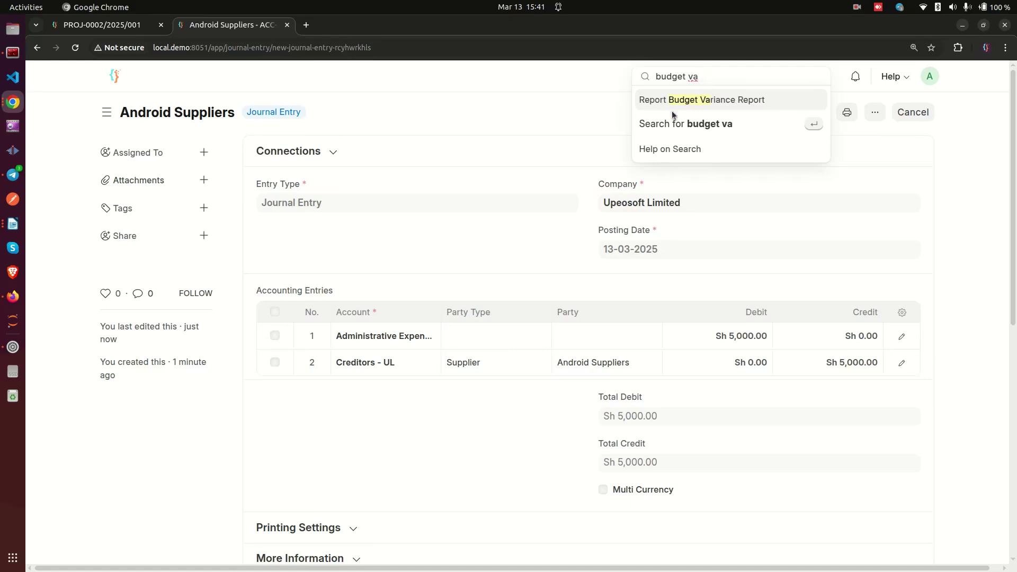
left_click(731, 100)
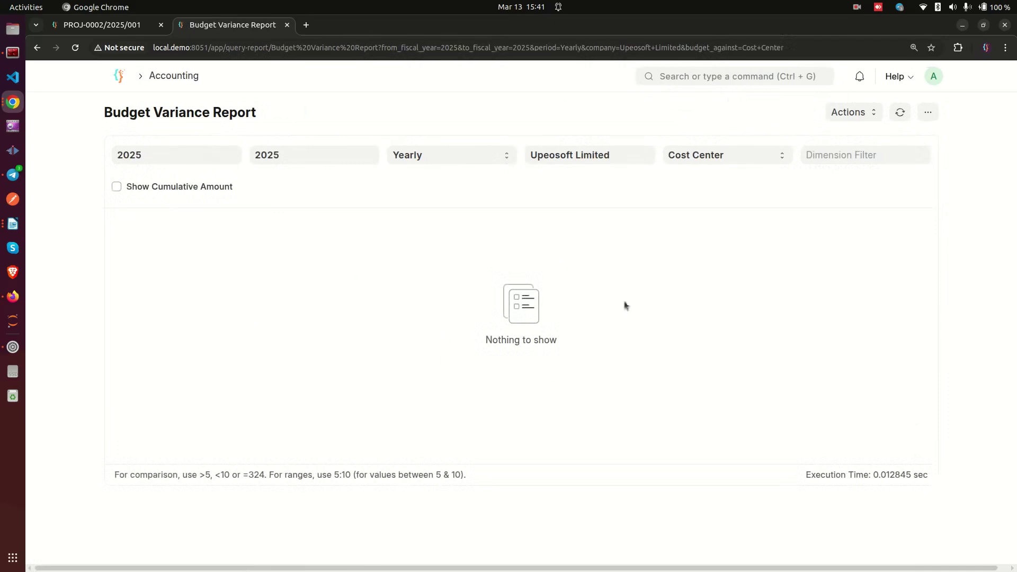
Set Budget Against to Project in the Budget Variance Report and look over the listed accounts.
left_click_drag(479, 339, 626, 343)
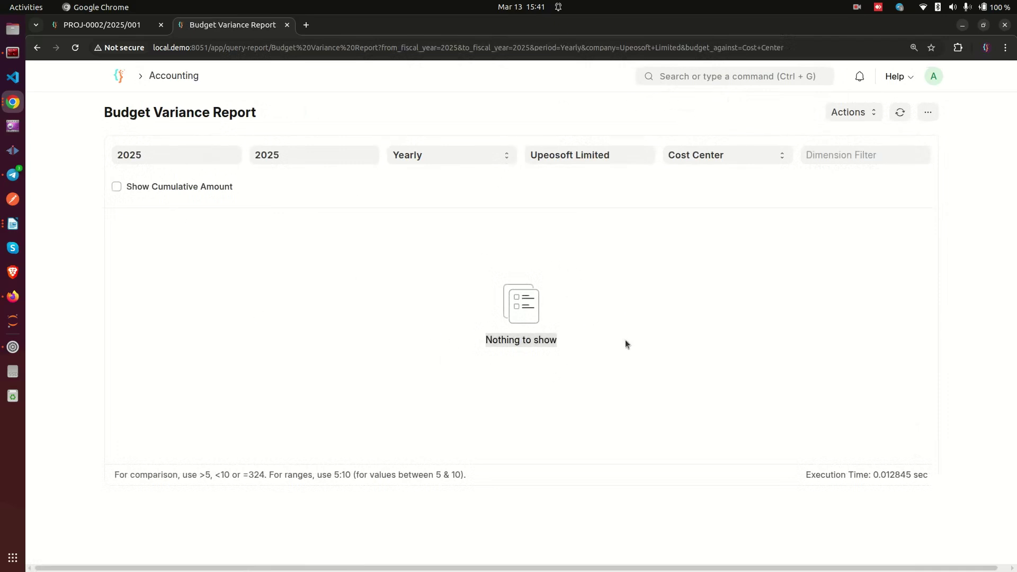
left_click(550, 315)
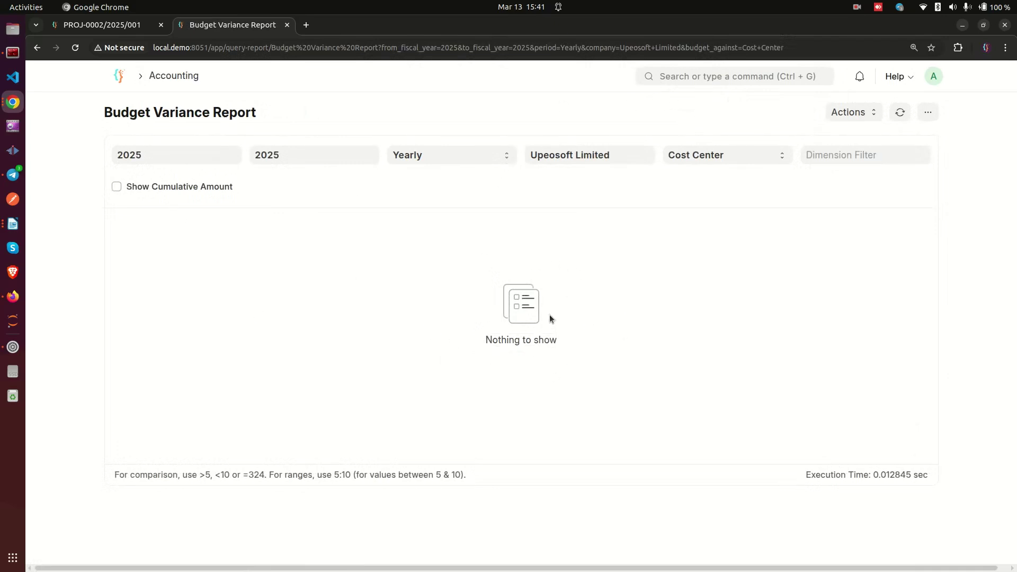
left_click(707, 158)
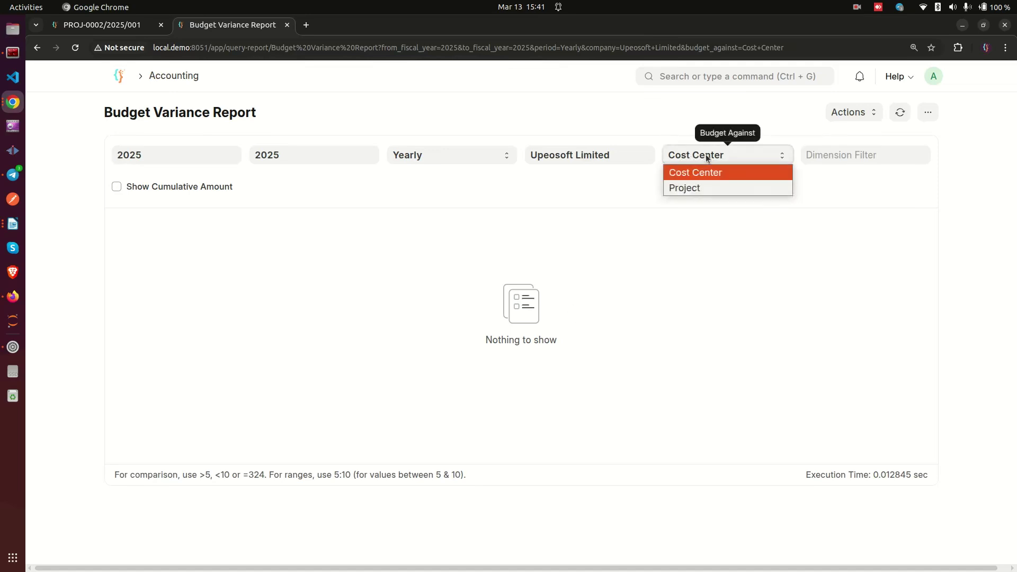
left_click(697, 190)
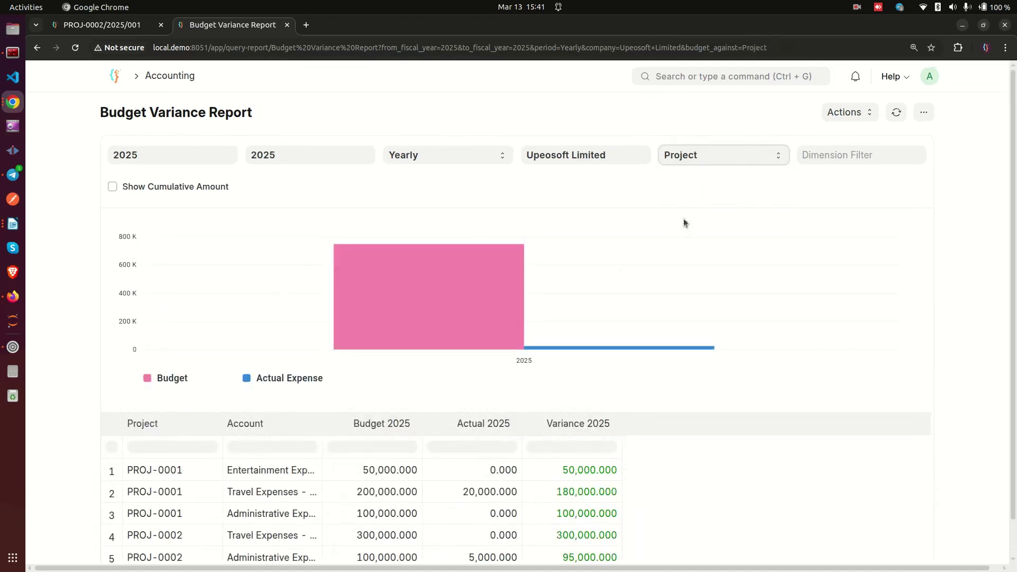
scroll(63, 441, "down", 1)
scroll(63, 440, "up", 1)
left_click(13, 102)
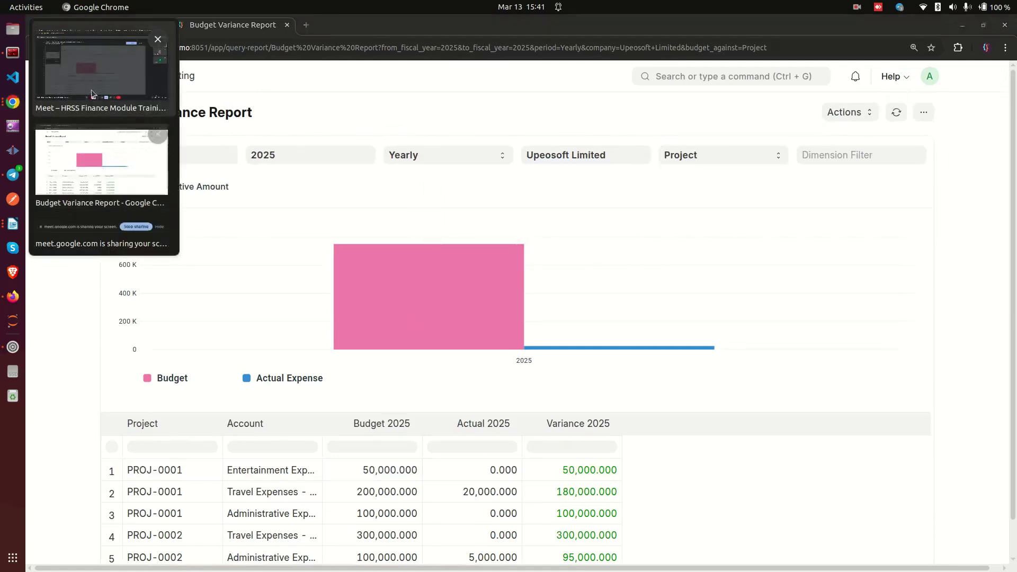
left_click(94, 73)
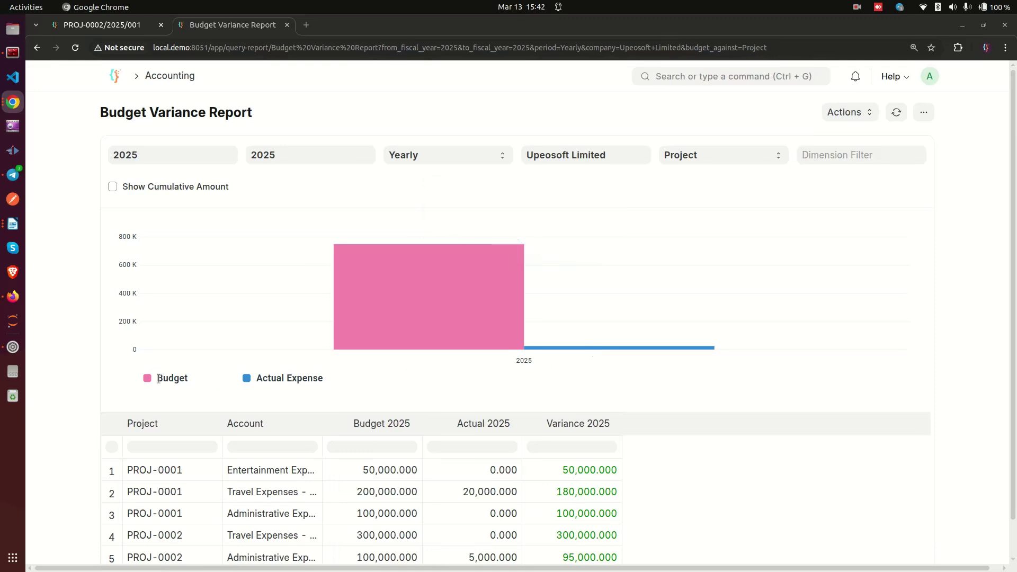
Examine the 2025 budget and actual expense bars in the chart and the variance rows for both projects.
left_click_drag(159, 379, 189, 380)
left_click_drag(257, 381, 330, 385)
mouse_move(634, 347)
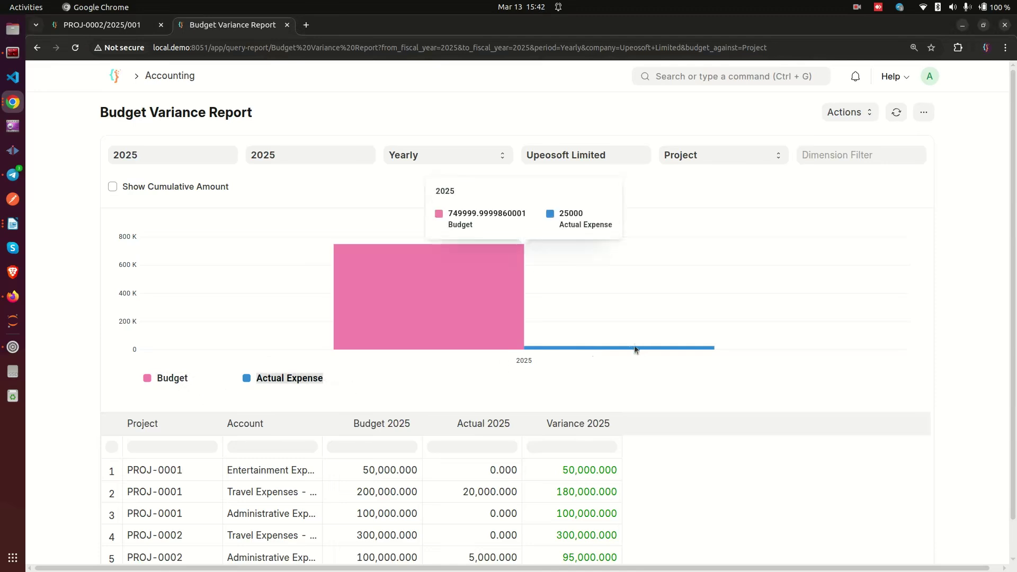
left_click(54, 261)
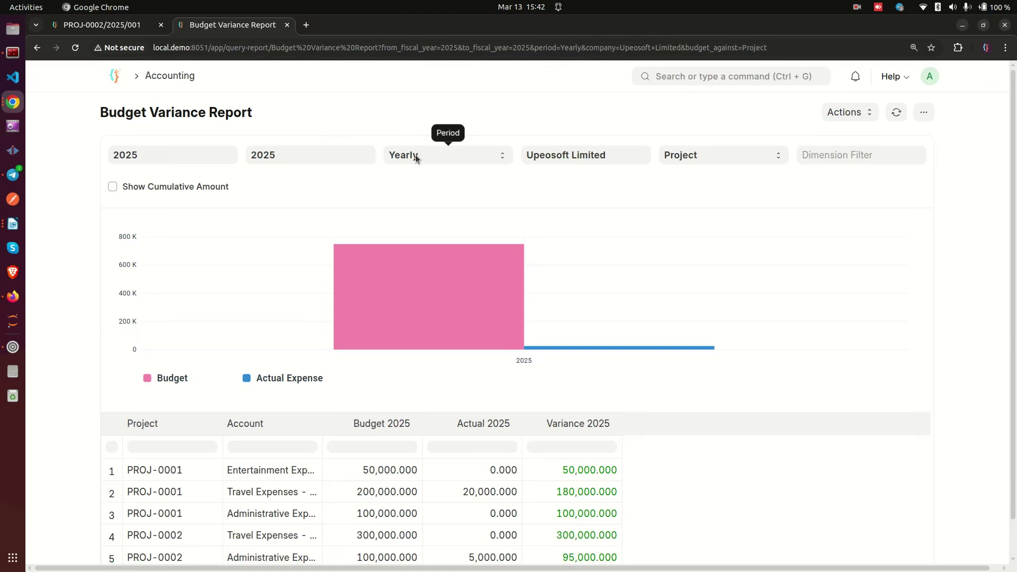
mouse_move(398, 284)
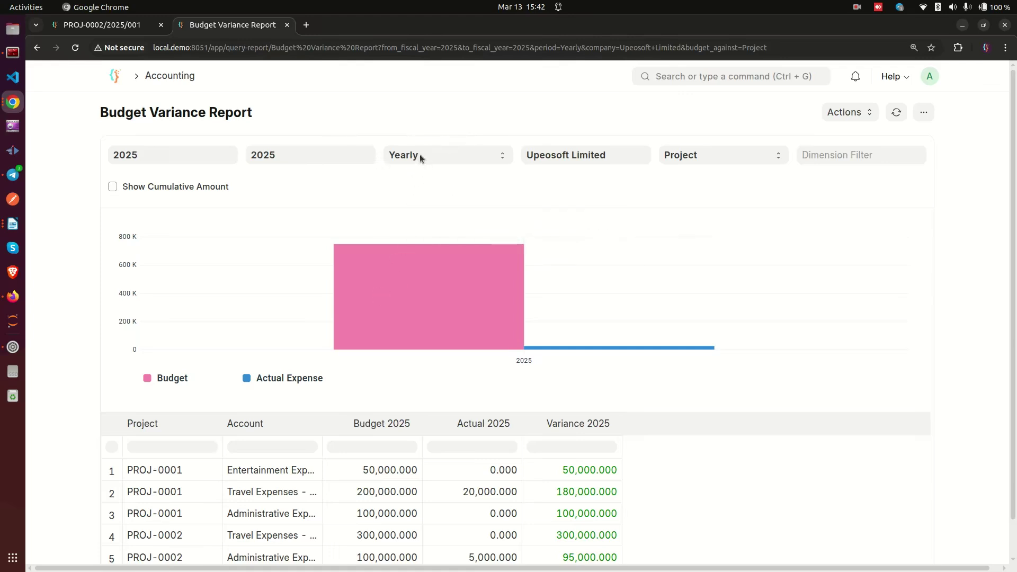
scroll(386, 392, "down", 1)
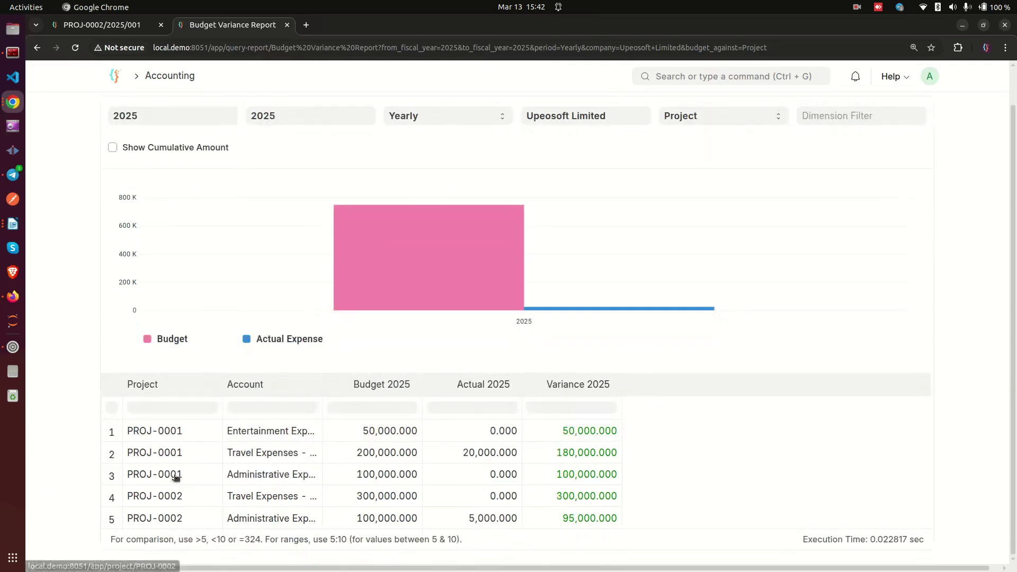
scroll(188, 485, "up", 1)
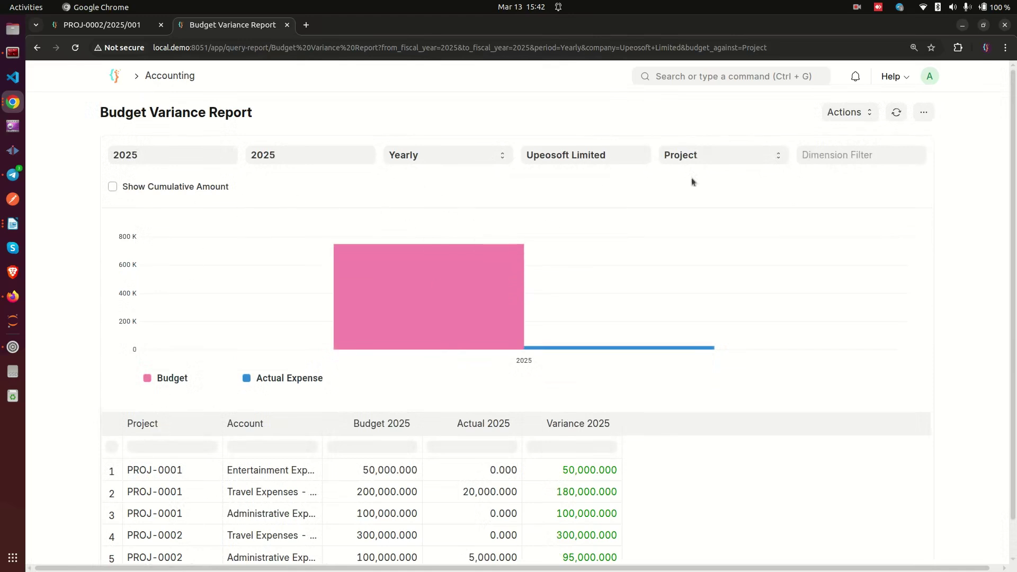
Filter the Budget Variance Report to project PROJ-0002 with the dimension filter.
left_click(846, 155)
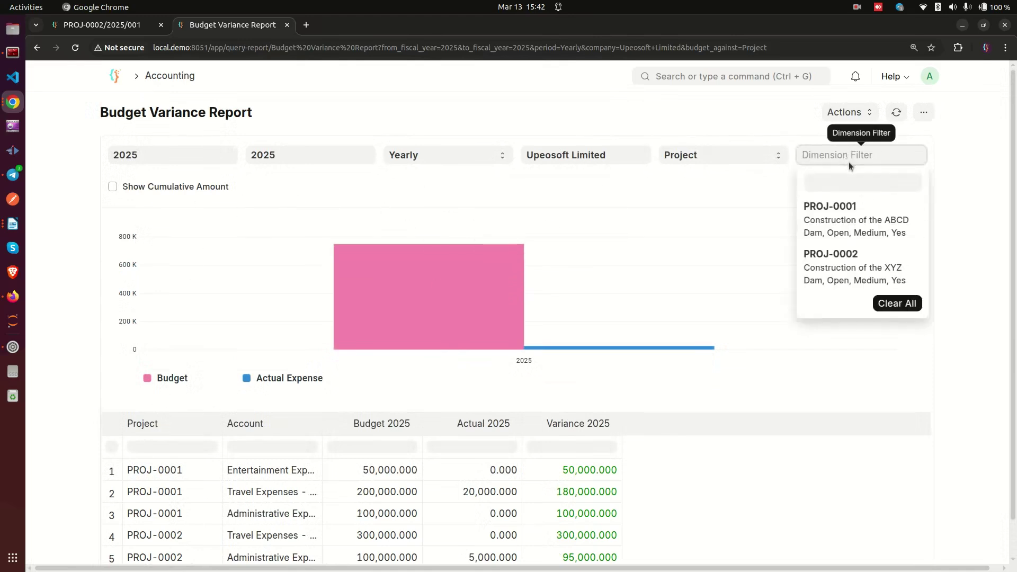
left_click(844, 273)
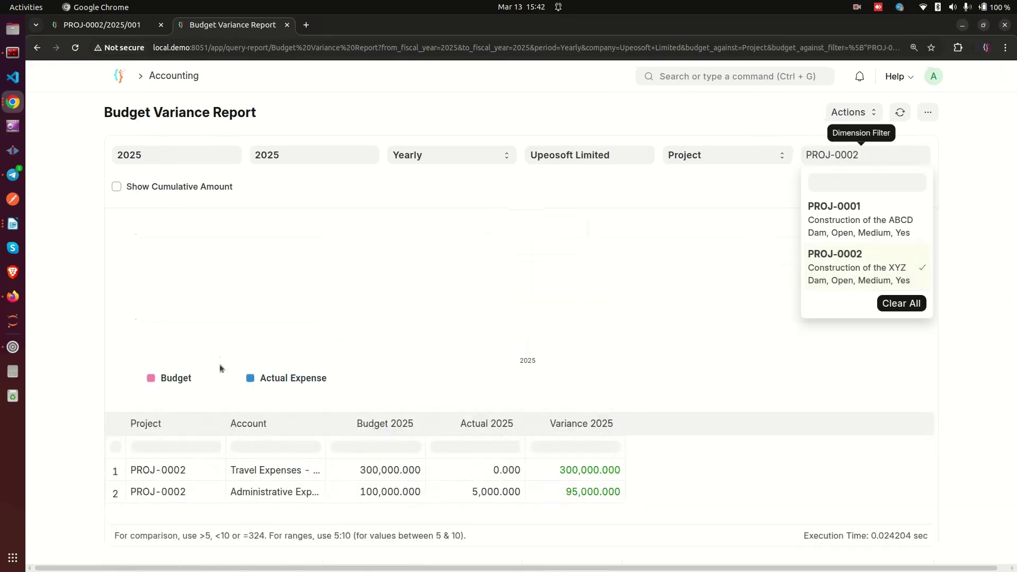
left_click(83, 314)
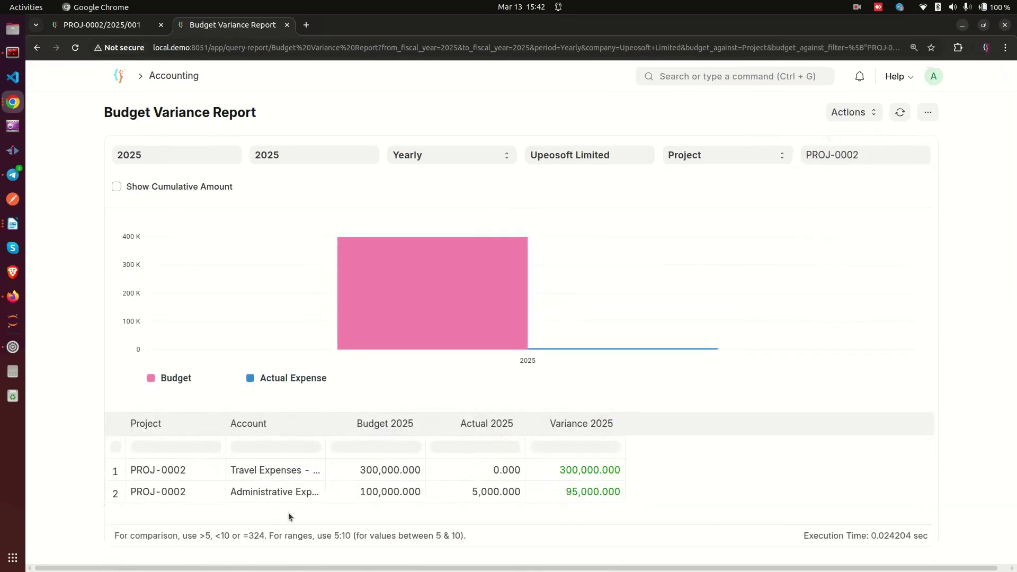
Check the PROJ-0002 chart figures against the account amounts in budget PROJ-0002/2025/001, and return to the report.
mouse_move(431, 302)
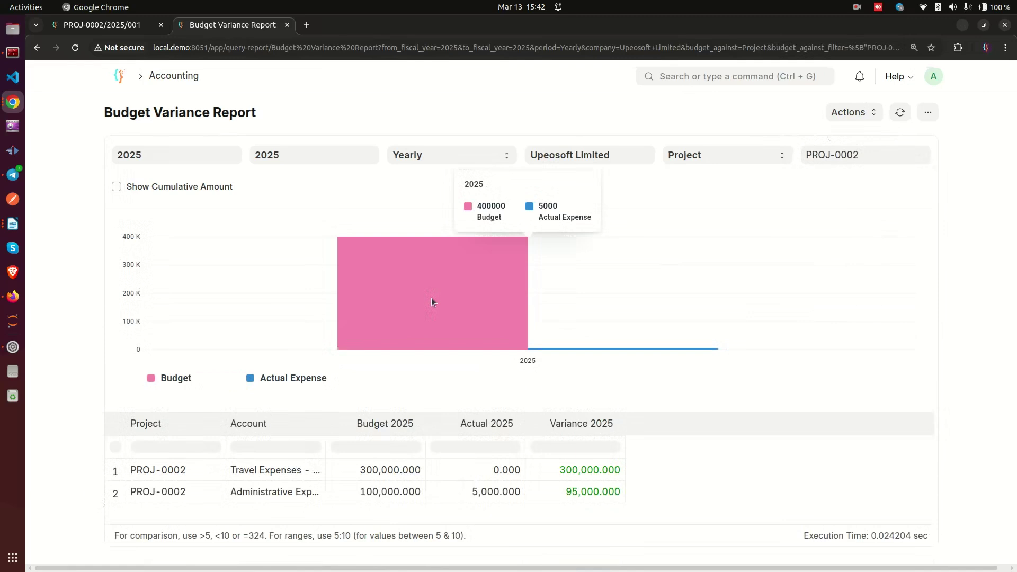
left_click(109, 28)
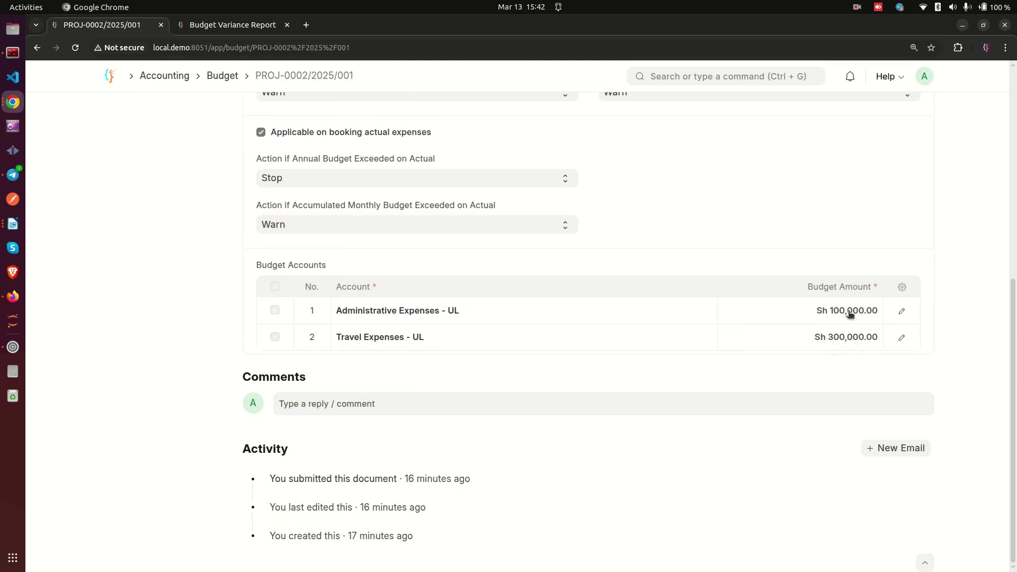
left_click(215, 25)
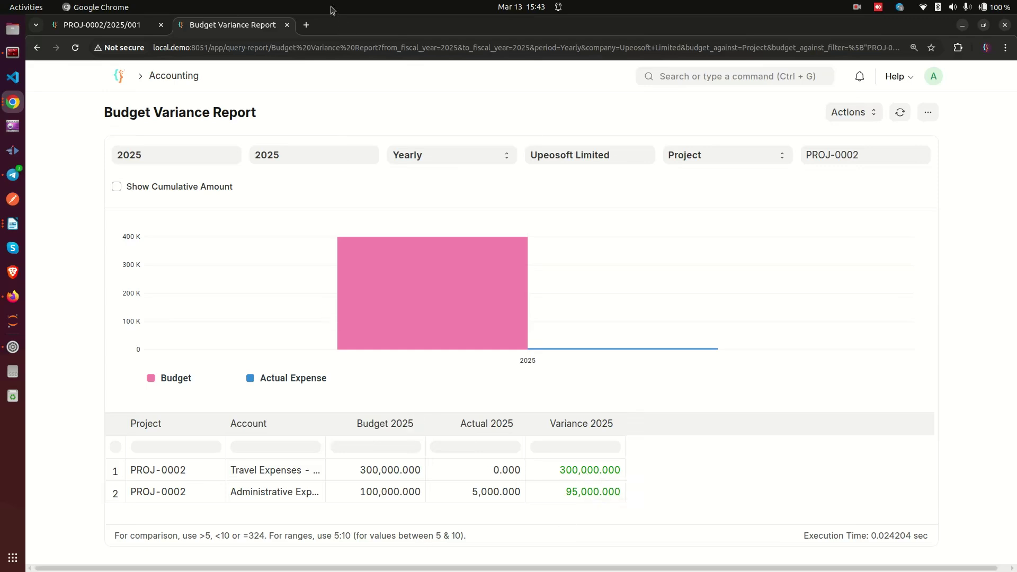
Set the report period to Monthly and inspect the budget and actual expense of individual months in the chart.
left_click(434, 158)
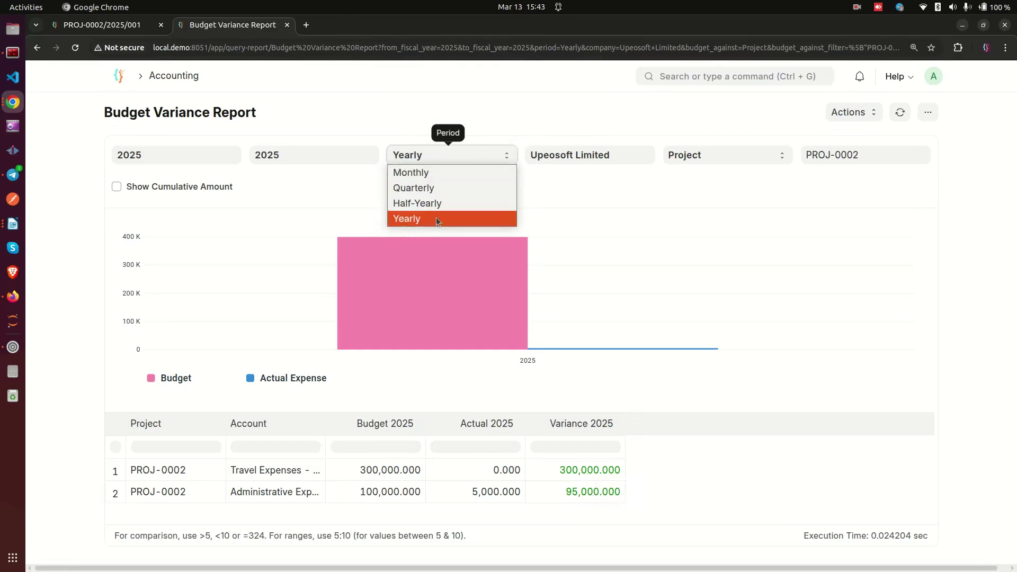
left_click(448, 178)
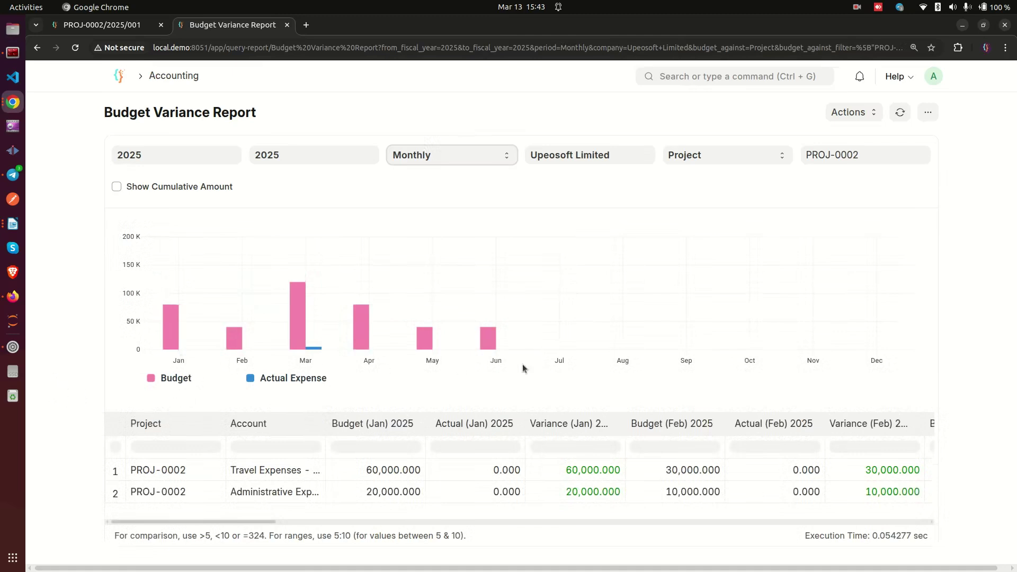
mouse_move(176, 344)
mouse_move(244, 348)
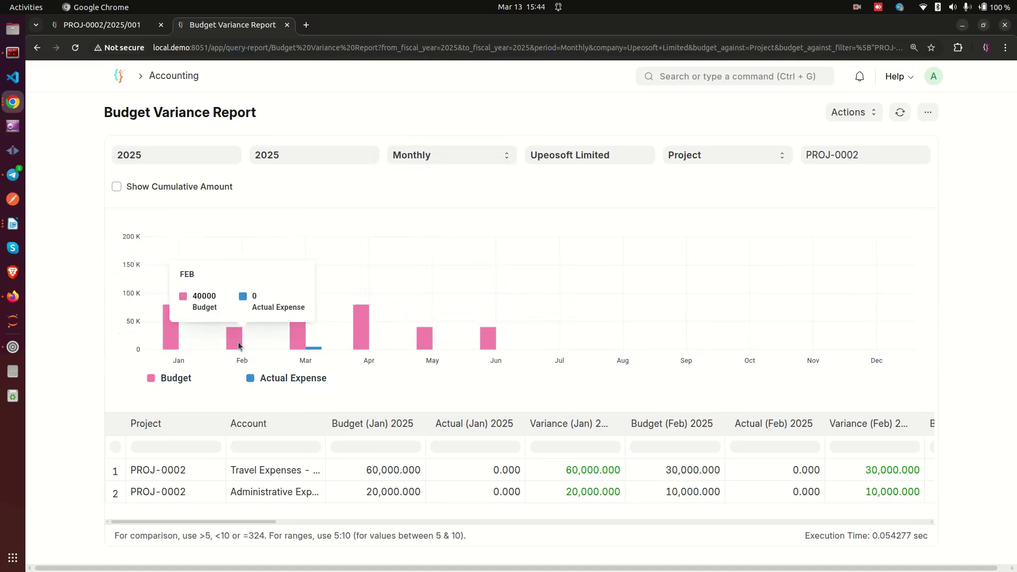
mouse_move(493, 352)
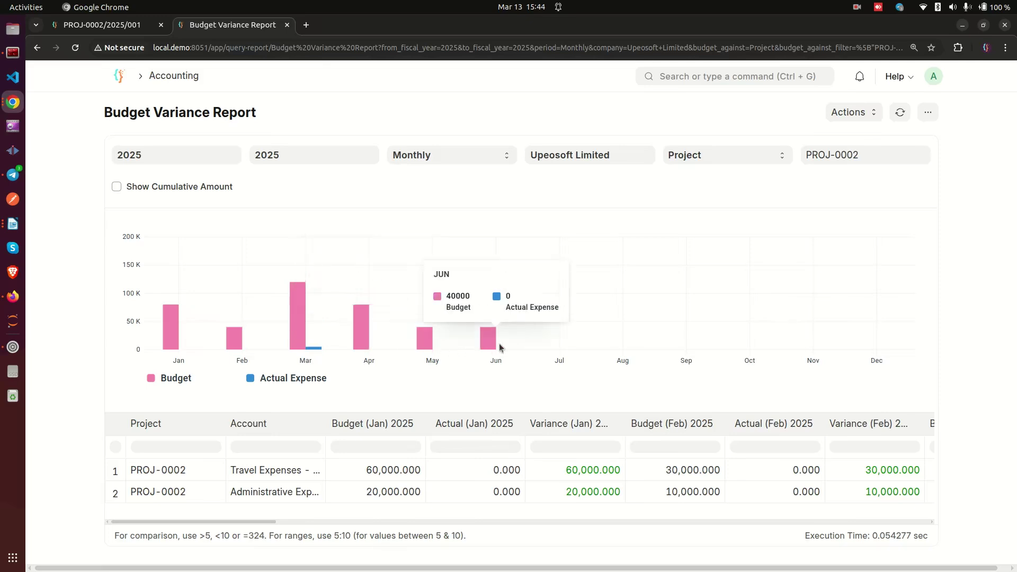
mouse_move(298, 348)
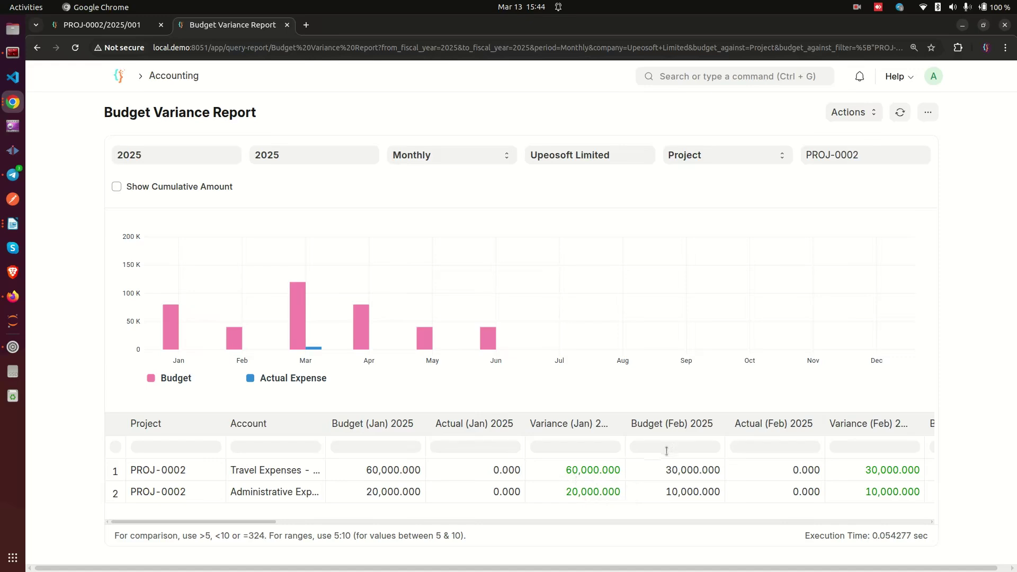
Review the monthly budget, actual and variance columns of PROJ-0002 from February through July 2025.
left_click_drag(270, 522, 404, 535)
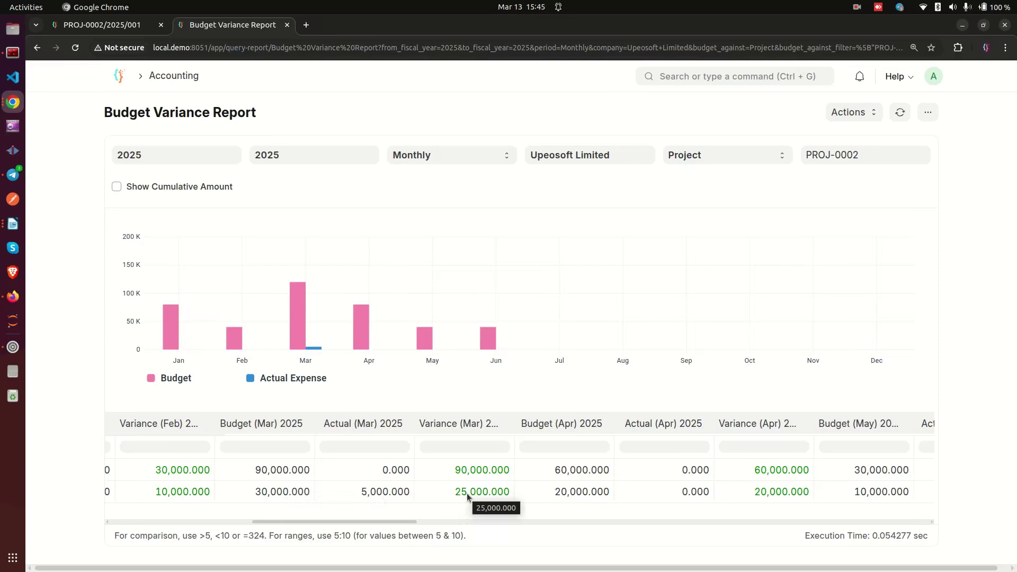
left_click_drag(400, 520, 551, 558)
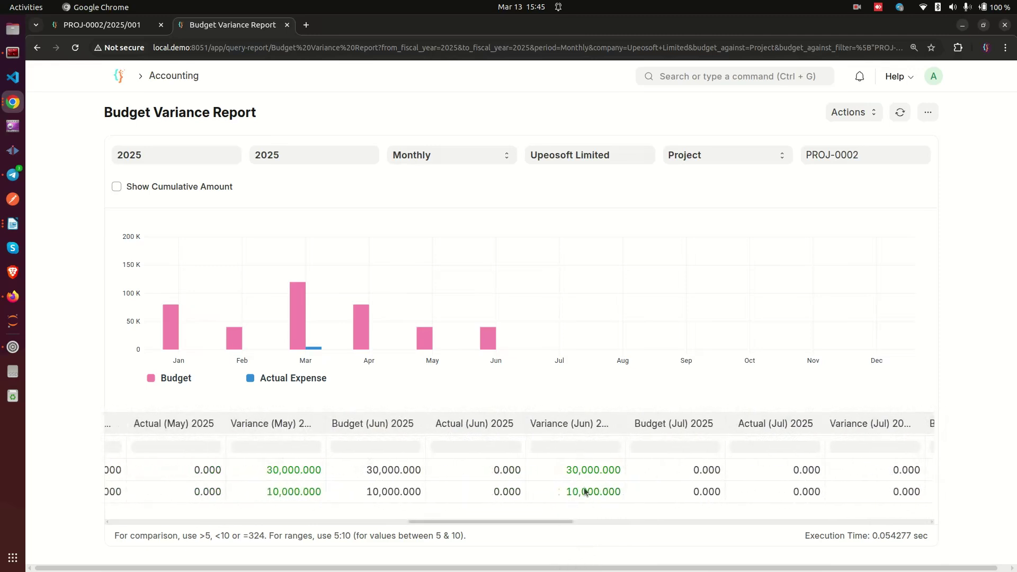
Switch the report's dimension filter from PROJ-0002 to PROJ-0001.
left_click(841, 154)
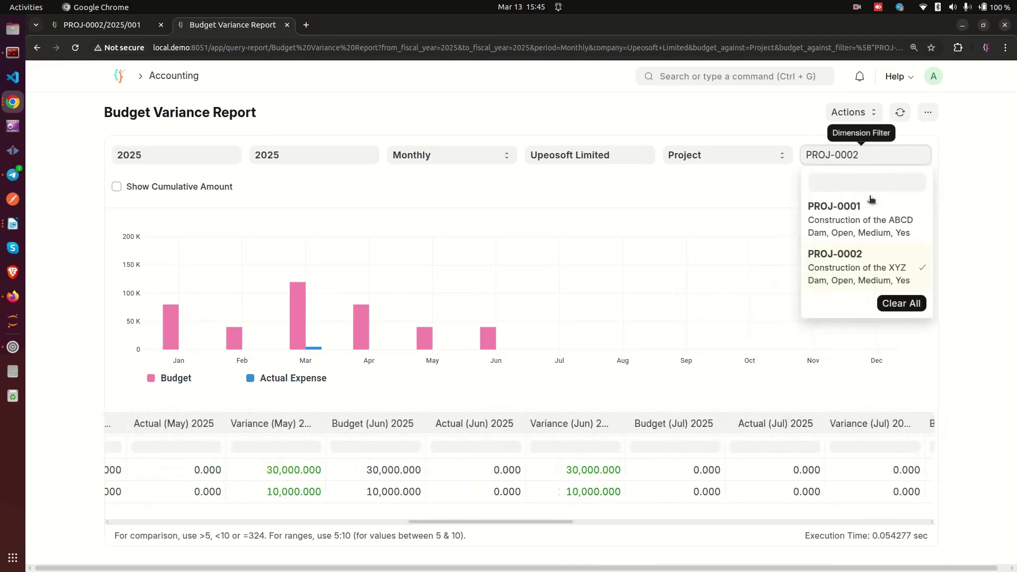
left_click(906, 263)
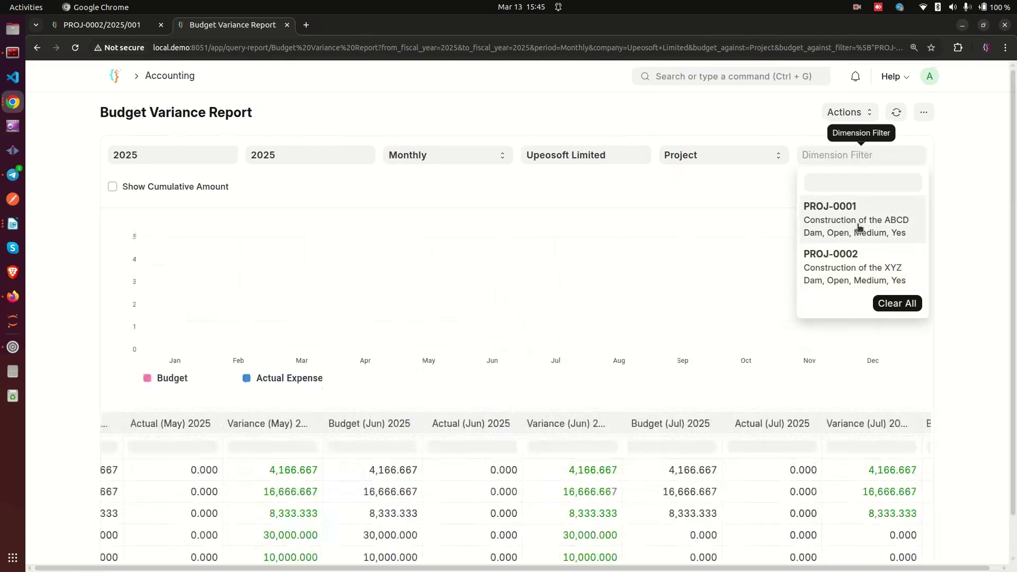
left_click(858, 228)
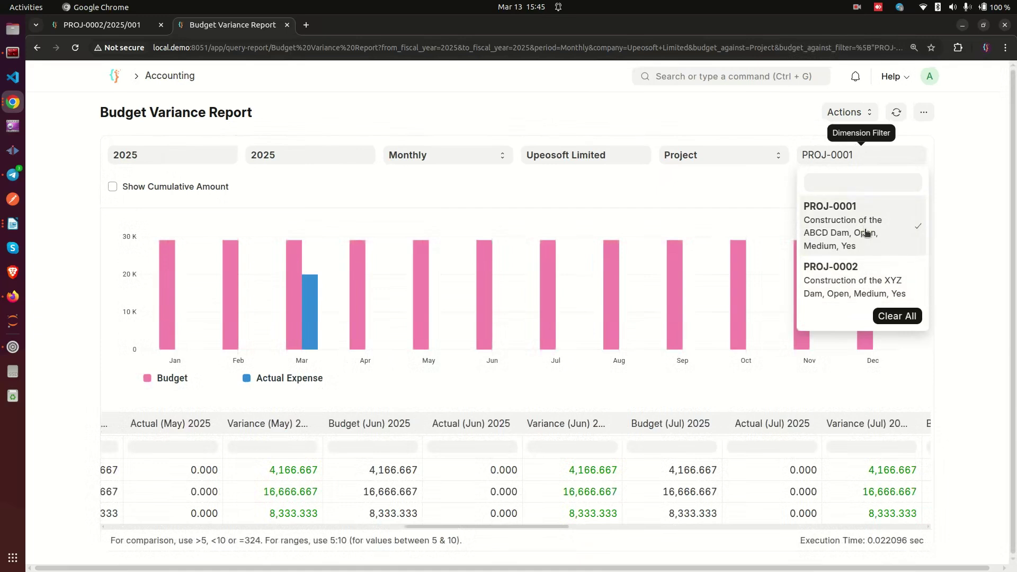
Include both PROJ-0001 and PROJ-0002 in the dimension filter to view their combined monthly figures, and return to PROJ-0001 only.
left_click(863, 231)
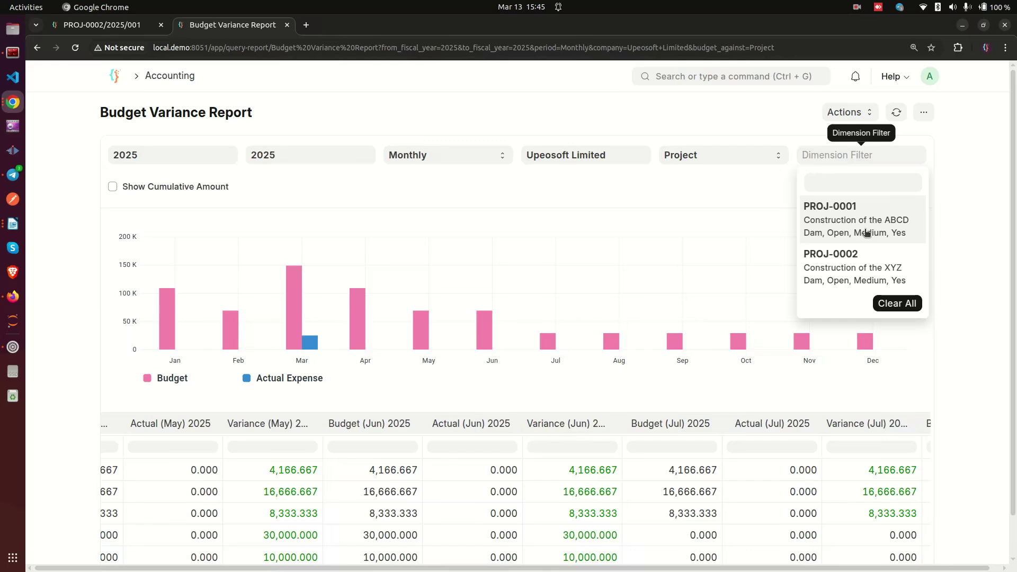
left_click(836, 266)
left_click(843, 229)
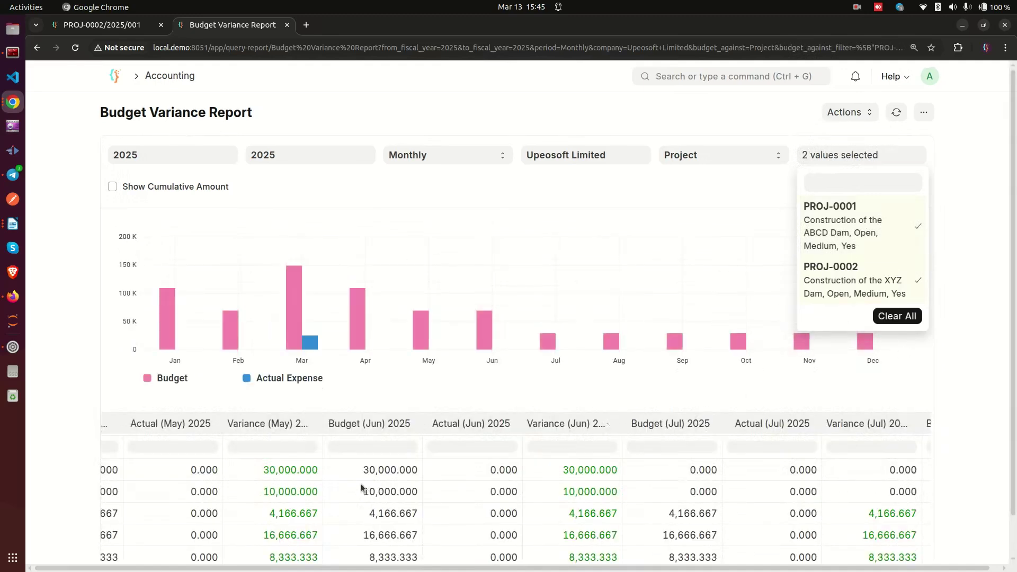
scroll(362, 487, "down", 2)
scroll(360, 490, "up", 2)
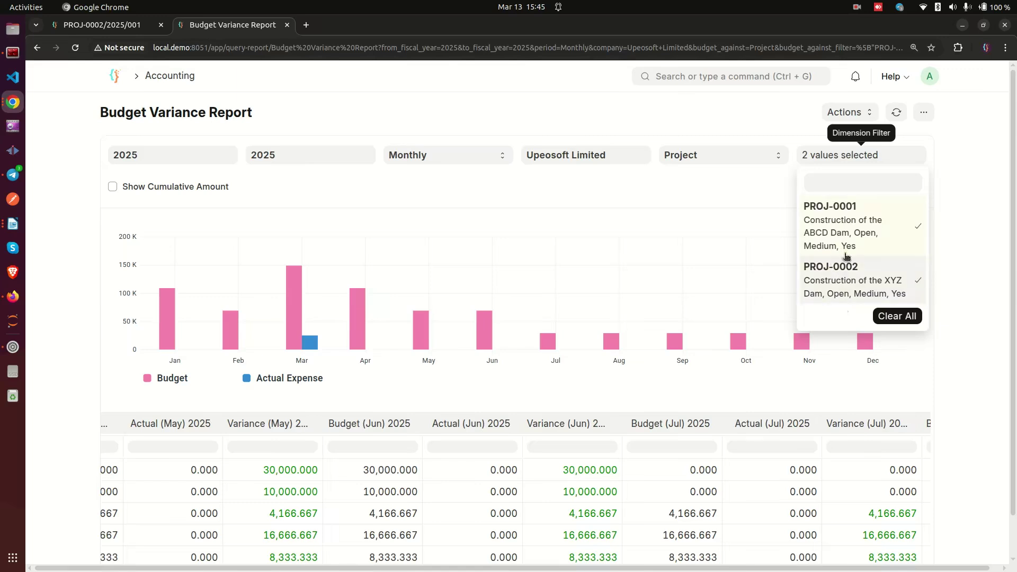
left_click(846, 291)
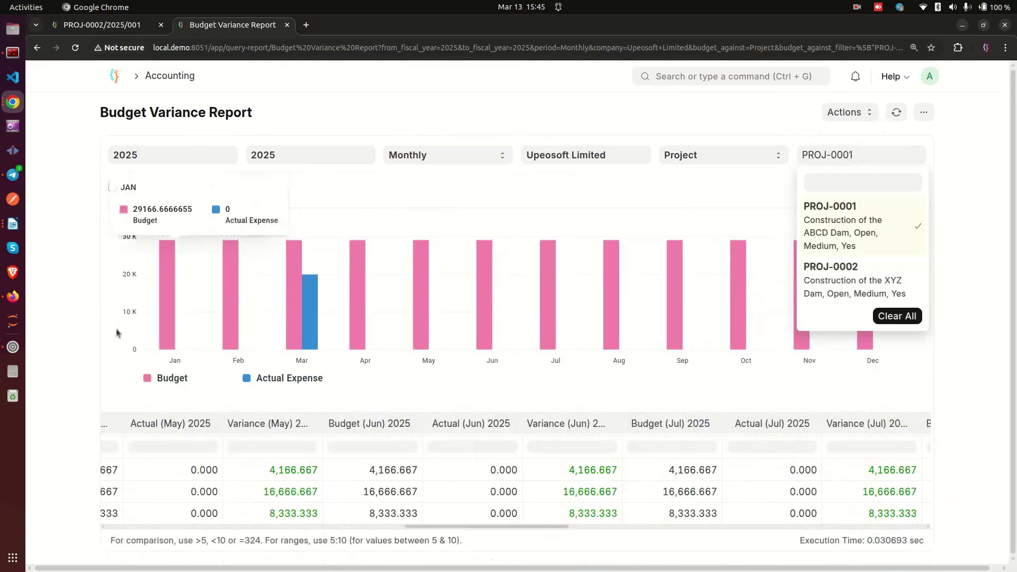
left_click(71, 322)
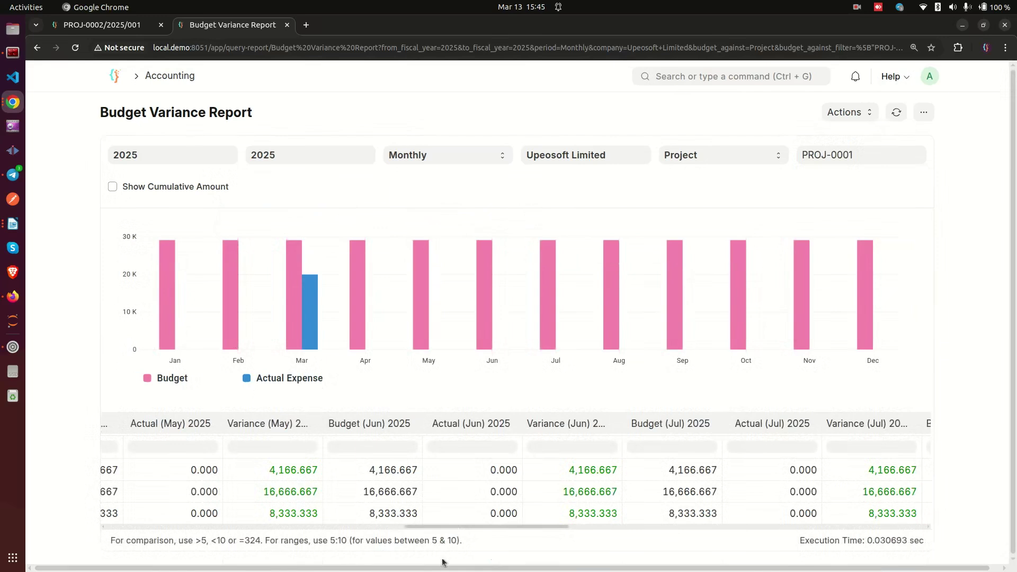
Examine the PROJ-0001 account rows month by month and compare the March budget, actual expense and variance with the chart.
left_click_drag(460, 527, 30, 513)
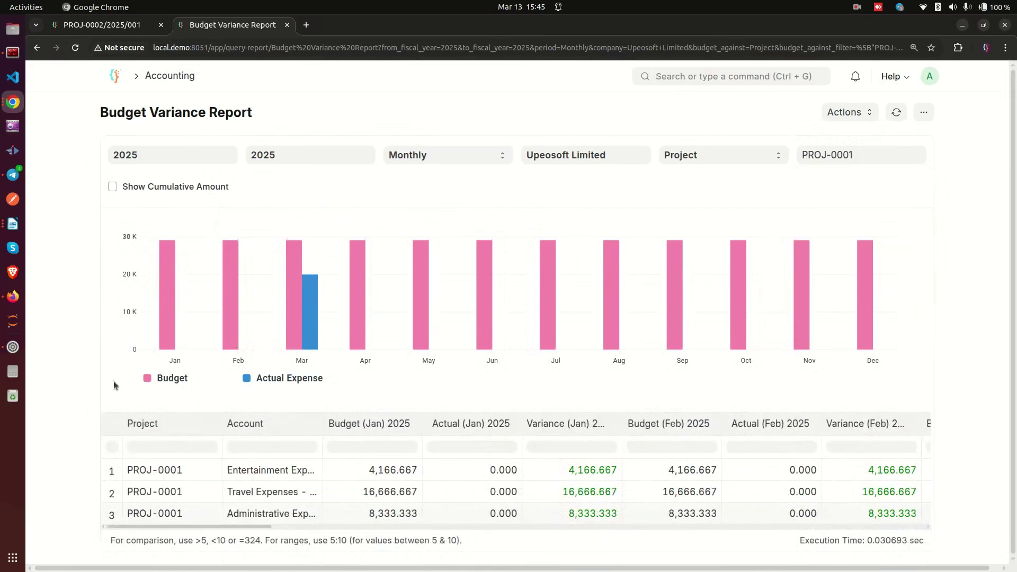
left_click_drag(183, 524, 338, 549)
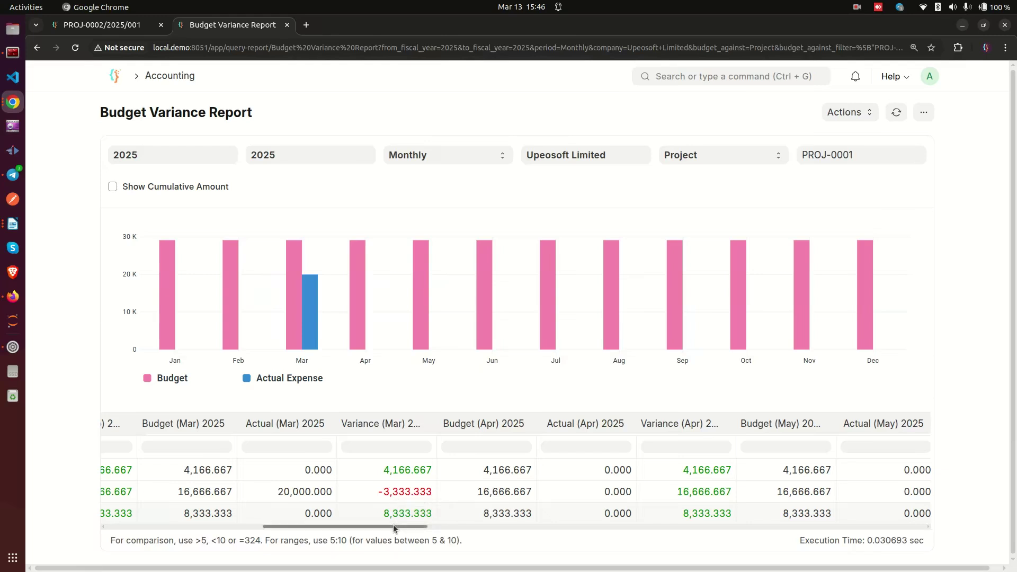
mouse_move(305, 332)
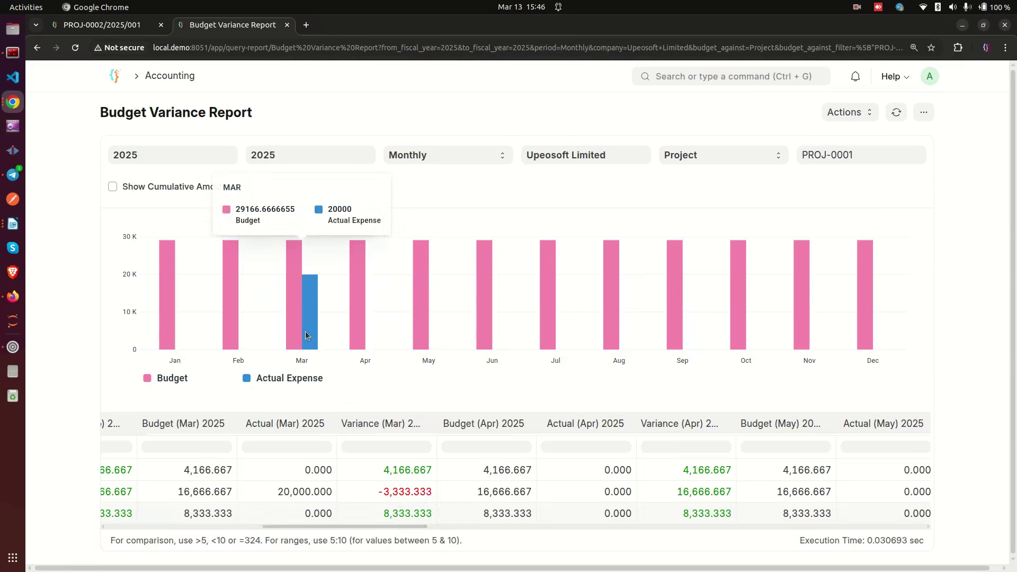
mouse_move(302, 308)
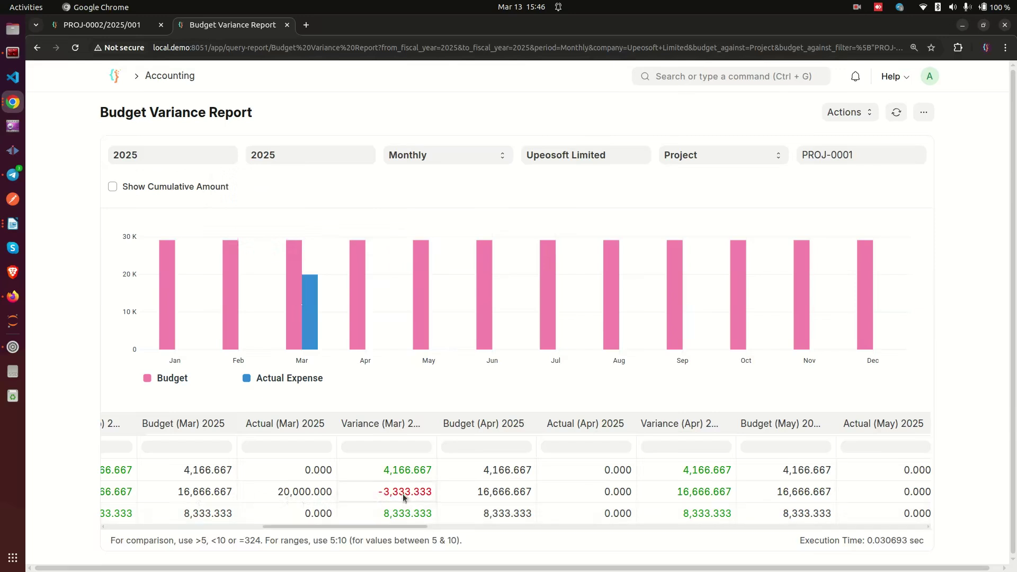
left_click_drag(367, 525, 288, 527)
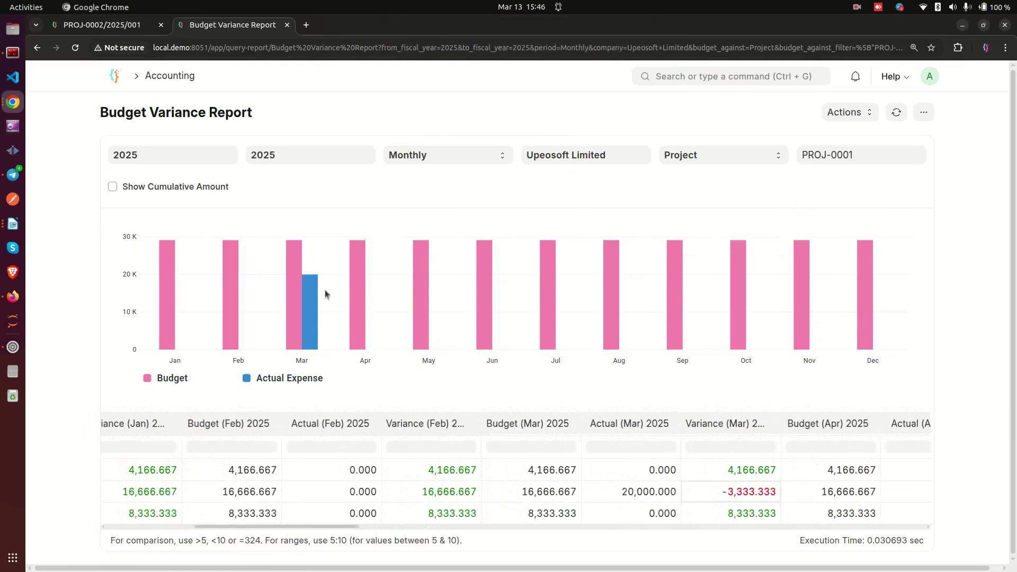
left_click(13, 223)
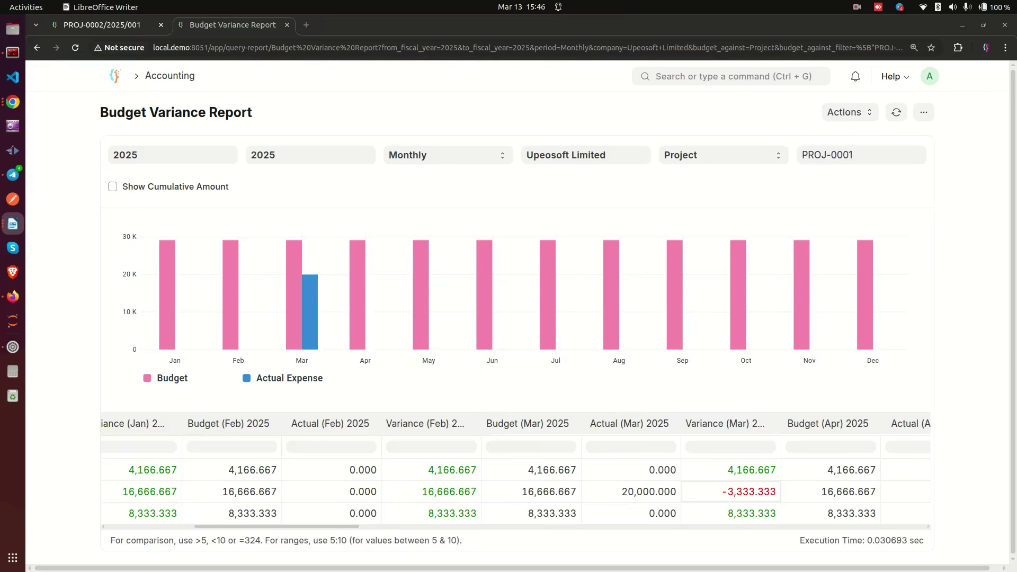
left_click(14, 103)
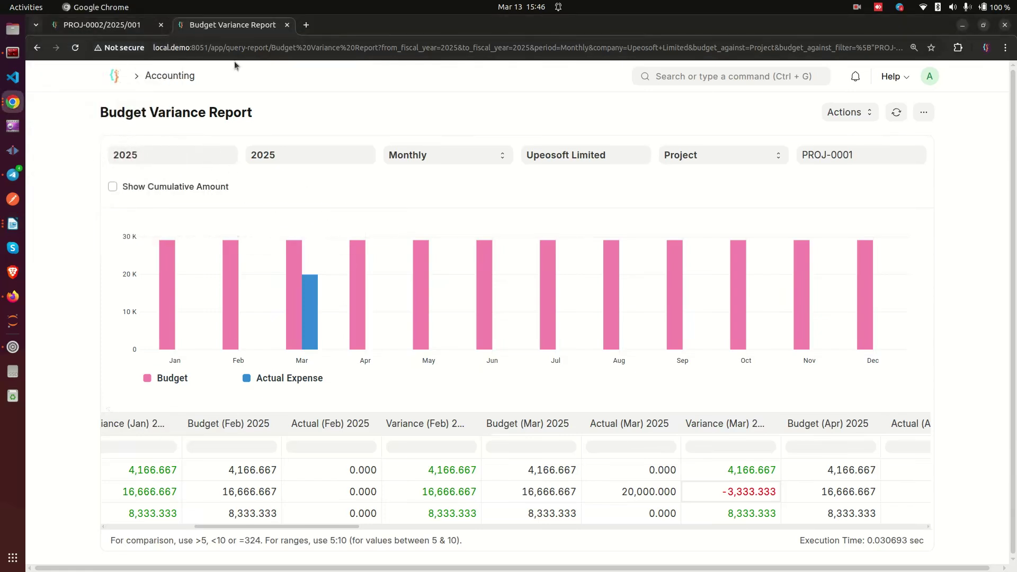
Leave the report for the home page, find the Sales Invoice list and start a new sales invoice.
left_click(115, 74)
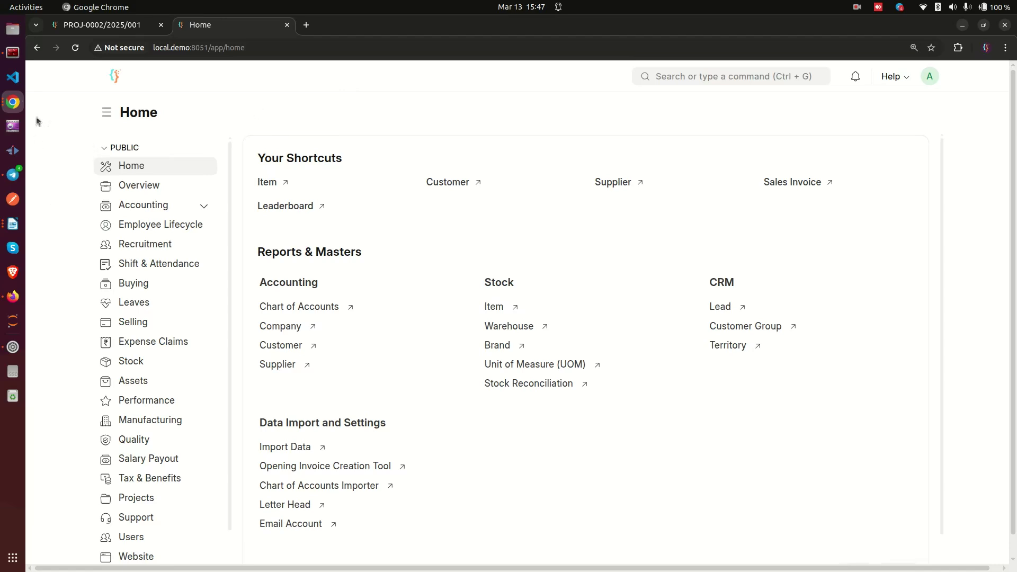
left_click(12, 102)
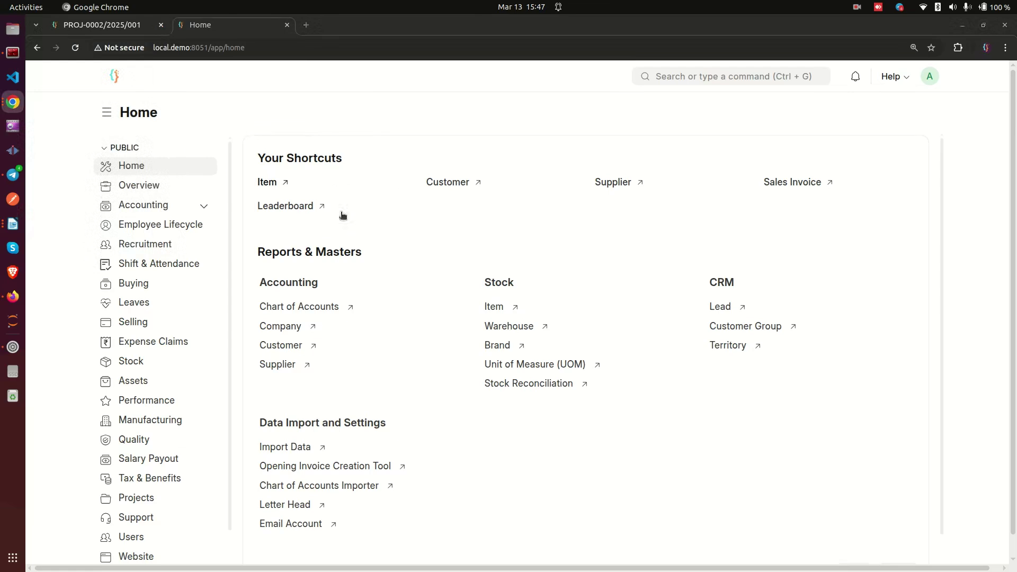
left_click(731, 77)
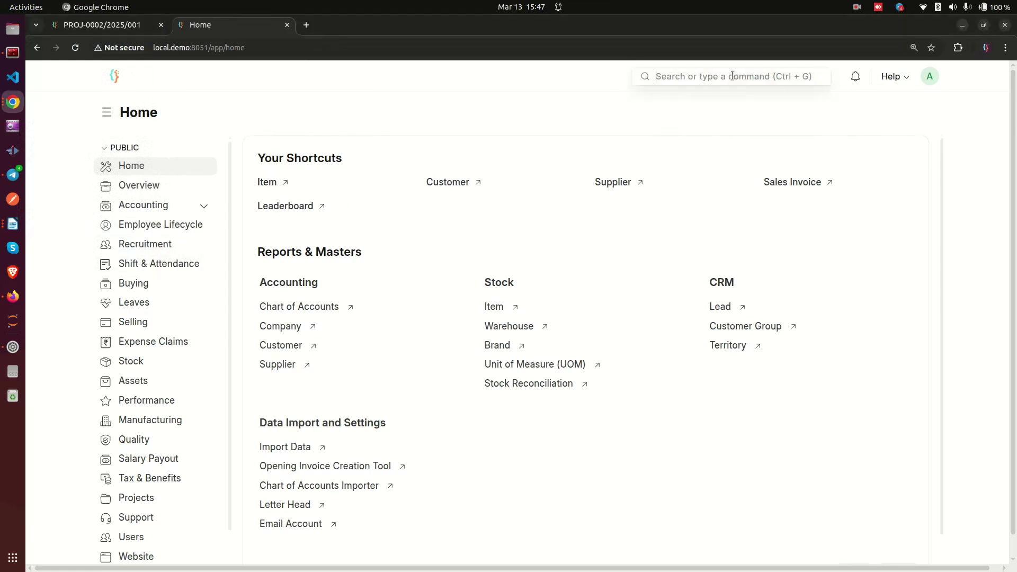
type("sales inv")
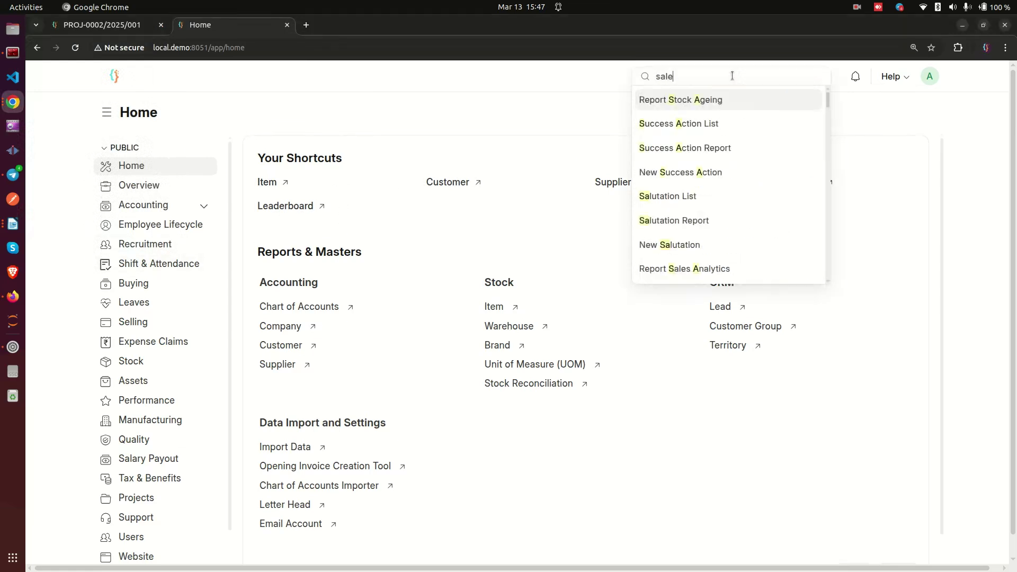
left_click(674, 110)
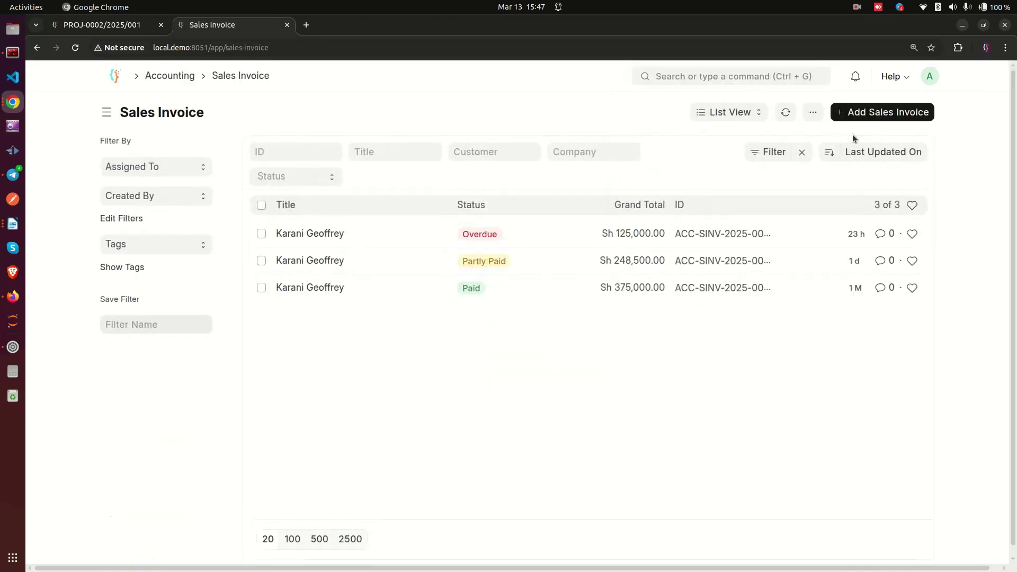
left_click(877, 113)
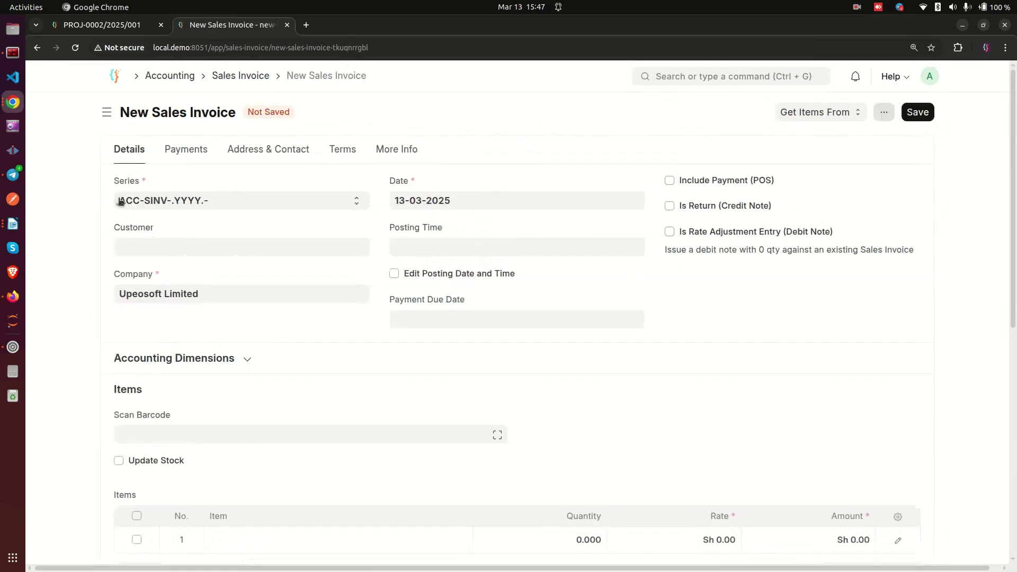
Expand the invoice's Accounting Dimensions section and look at the projects offered in the Project field without choosing one.
left_click(245, 360)
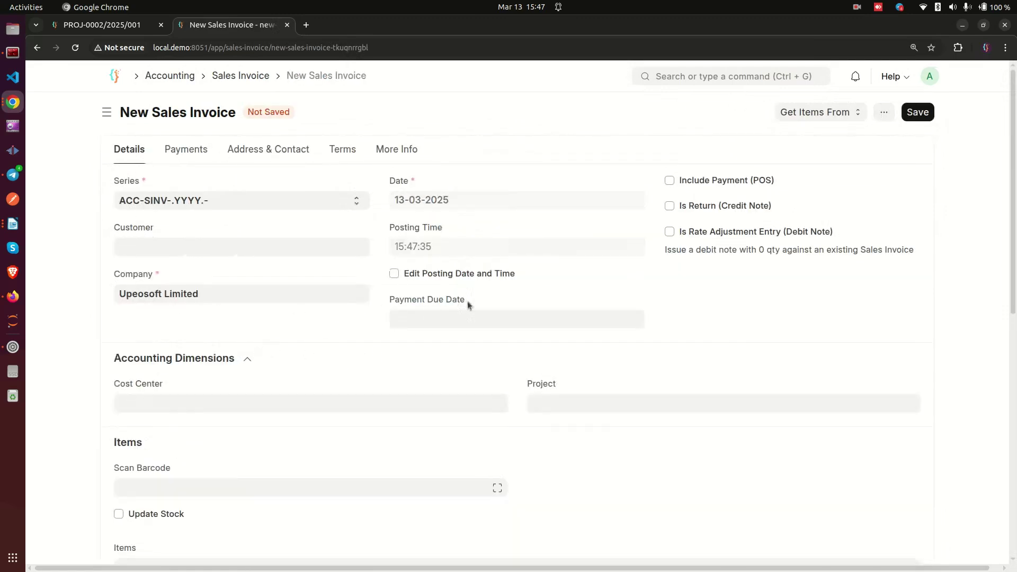
scroll(508, 289, "down", 3)
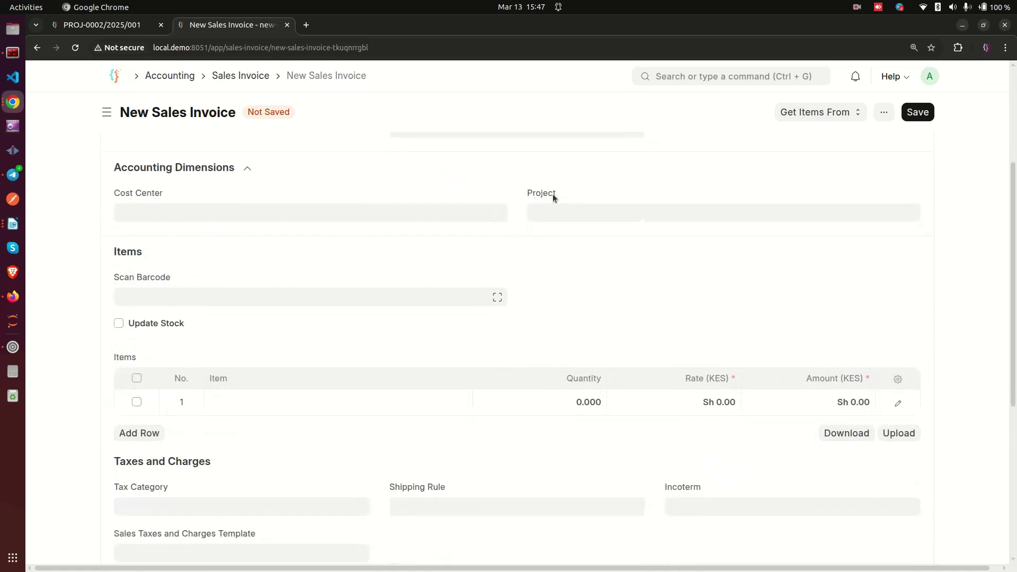
scroll(562, 317, "up", 2)
scroll(562, 317, "up", 1)
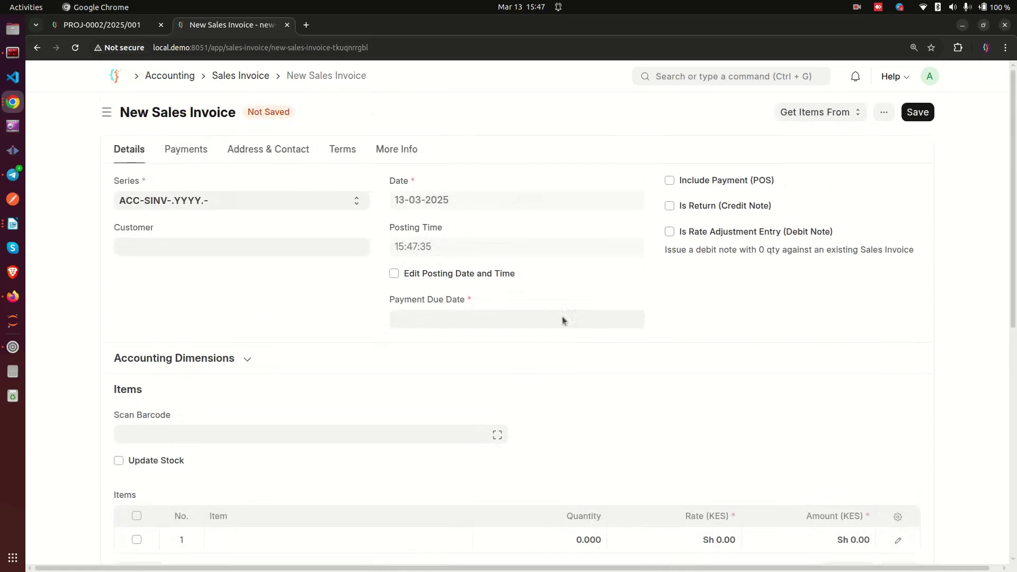
left_click(258, 359)
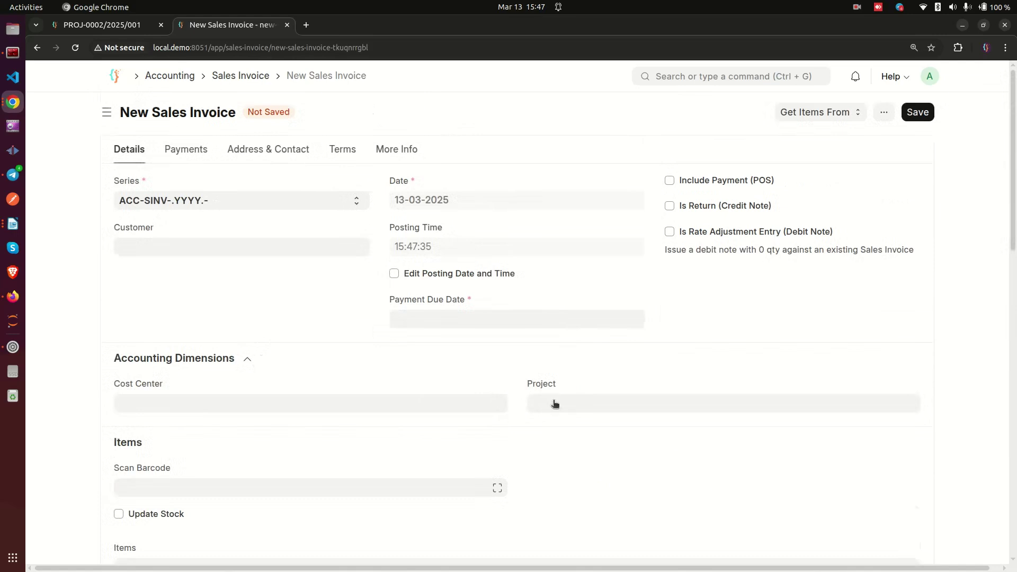
left_click(286, 370)
left_click(583, 409)
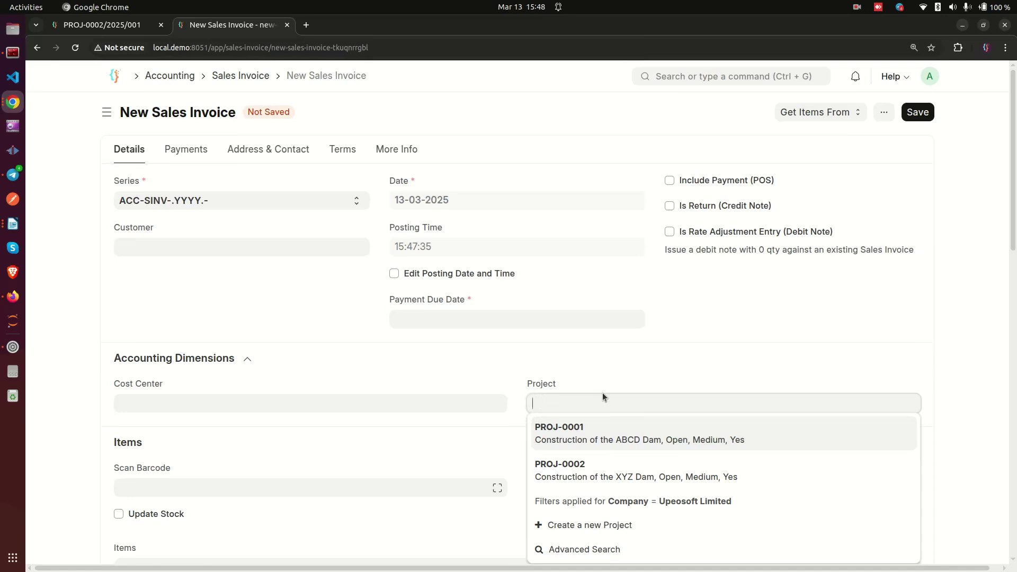
left_click(154, 295)
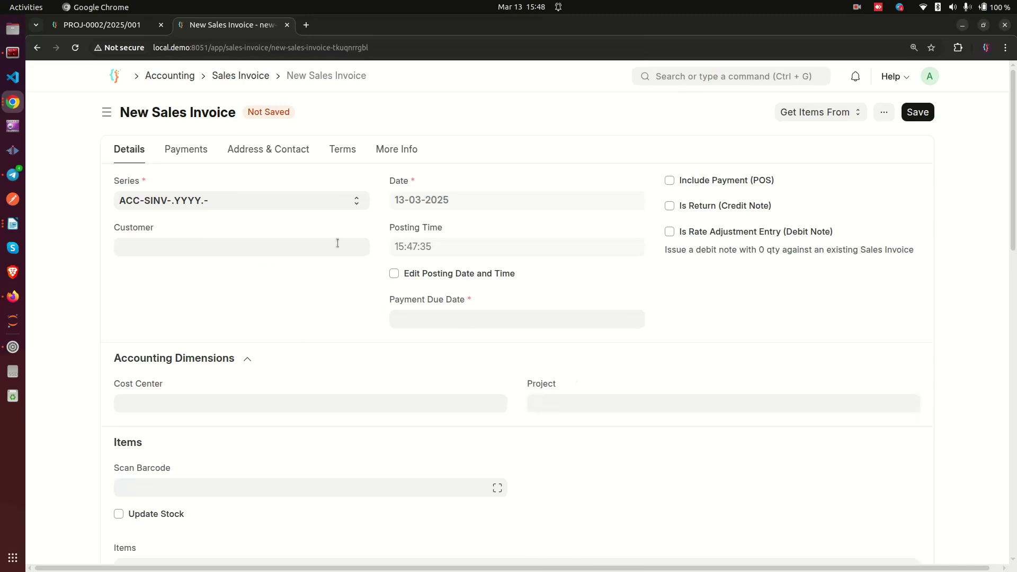
Find the Payment Entry list through the search and start a new payment entry.
left_click(695, 77)
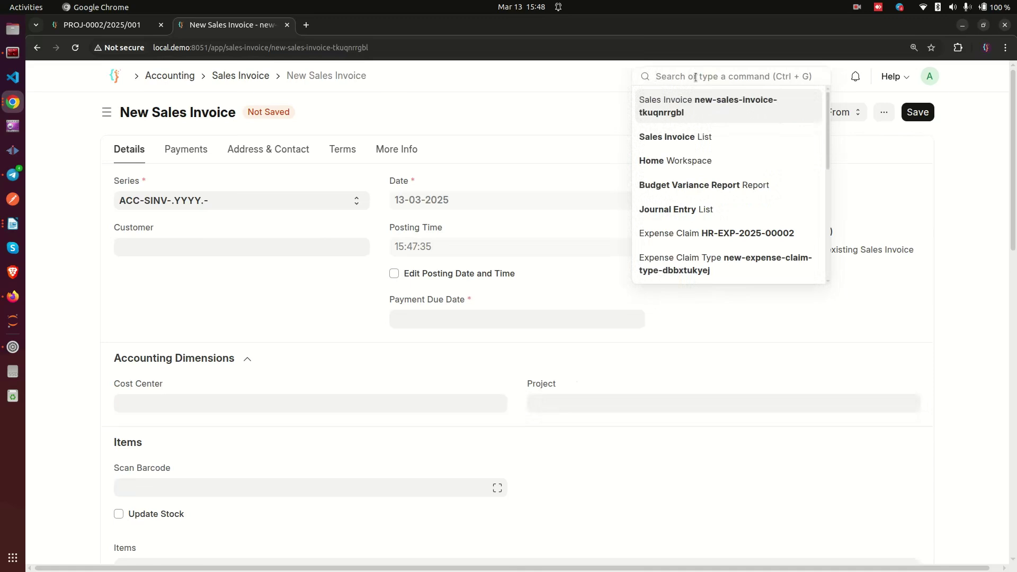
type("paymewnt")
key("BackSpace")
key("BackSpace")
key("BackSpace")
key("BackSpace")
type("ent e")
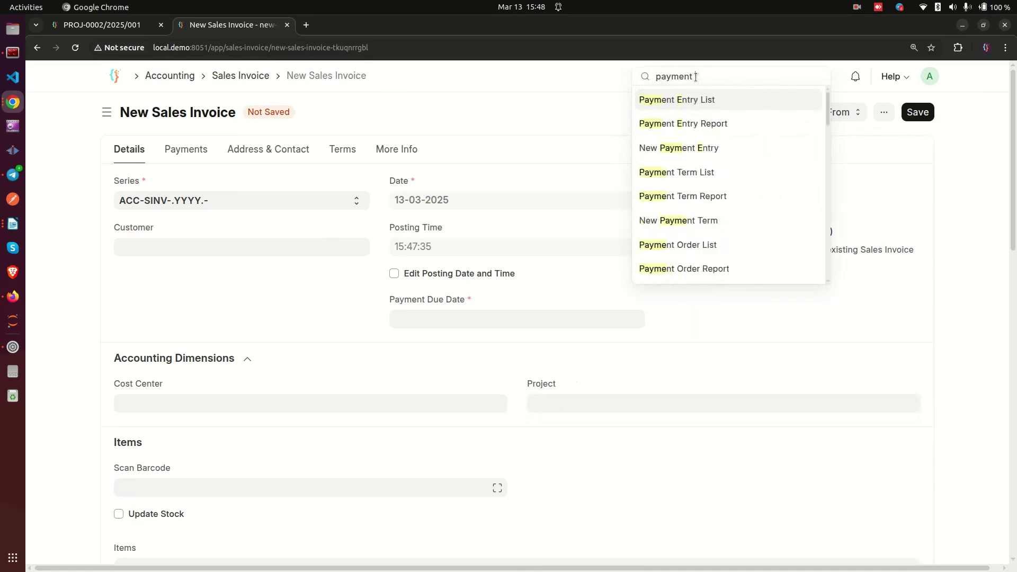
left_click(718, 106)
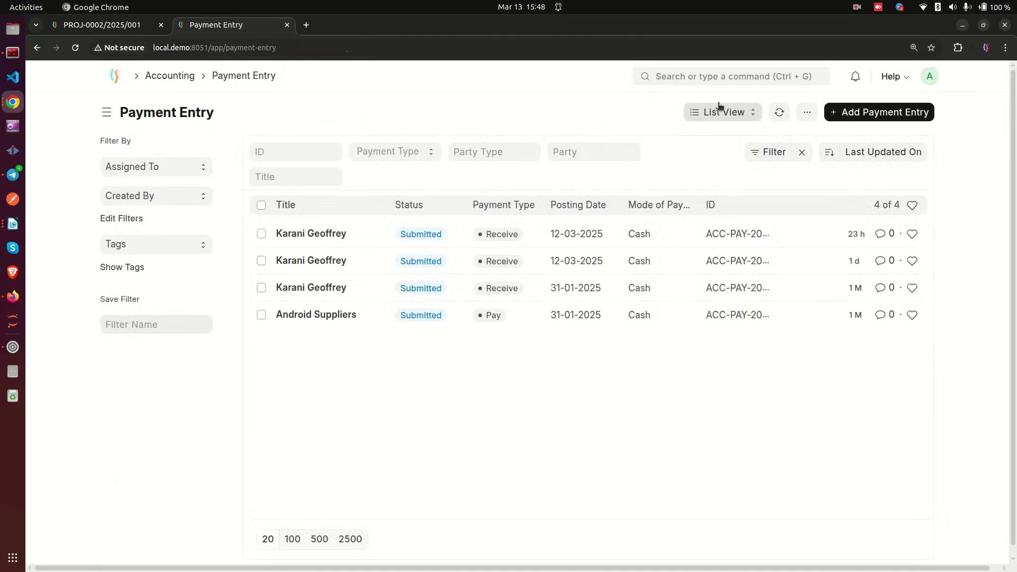
left_click(875, 113)
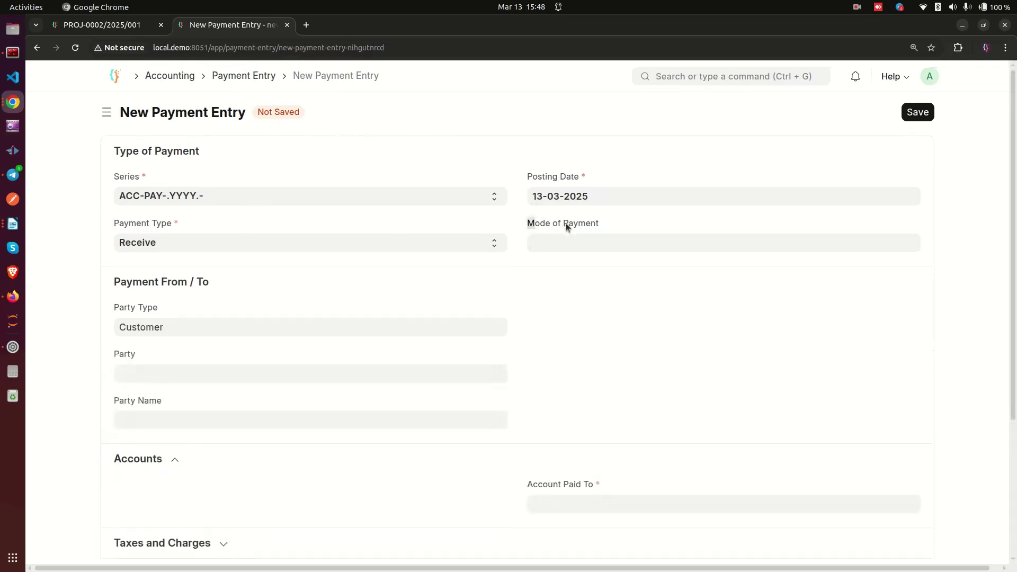
Look at the available modes of payment and the Party Type, Party and Party Name fields without choosing anything.
left_click(569, 241)
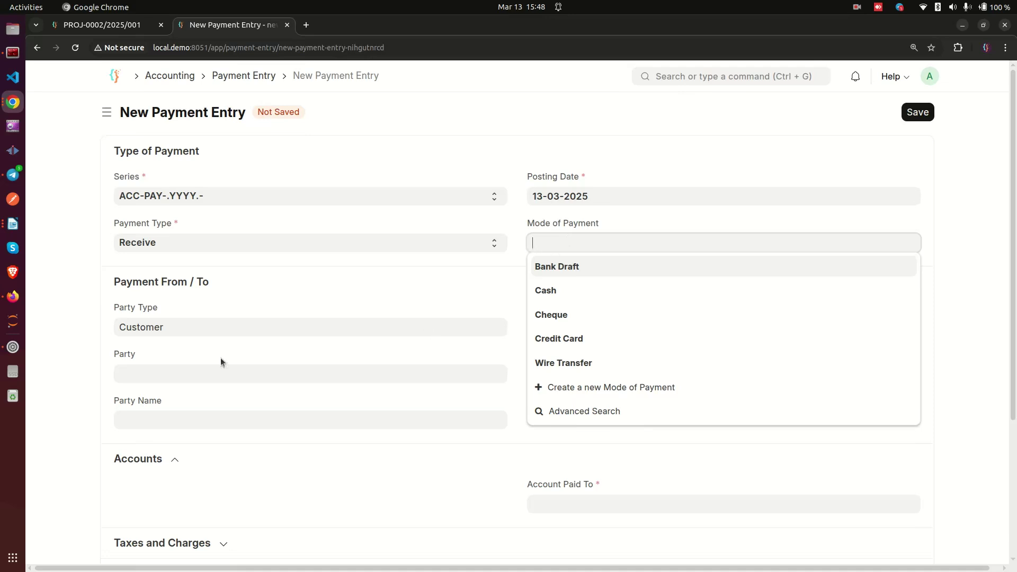
left_click(113, 321)
left_click(147, 326)
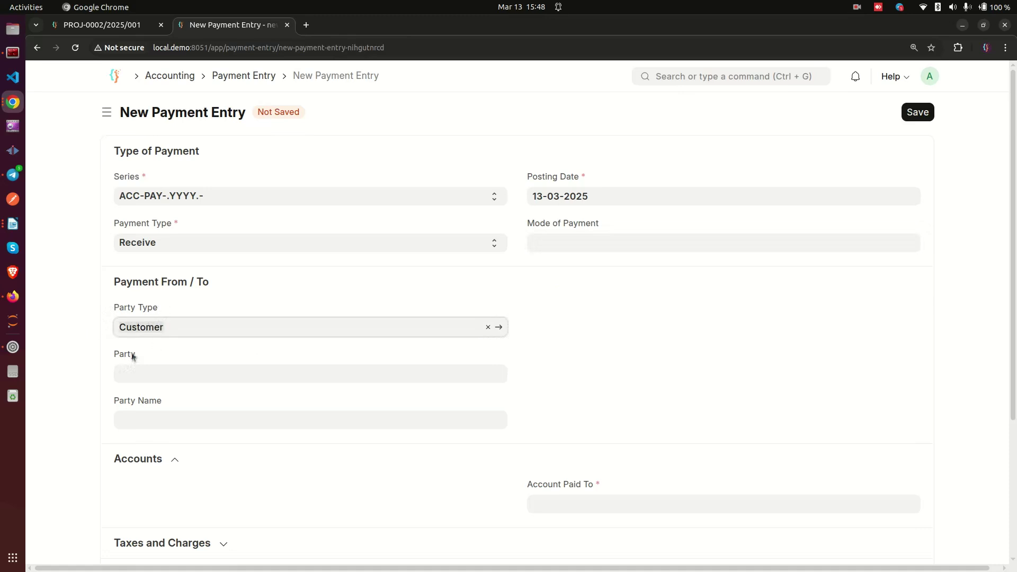
left_click_drag(119, 356, 137, 356)
left_click_drag(120, 401, 158, 402)
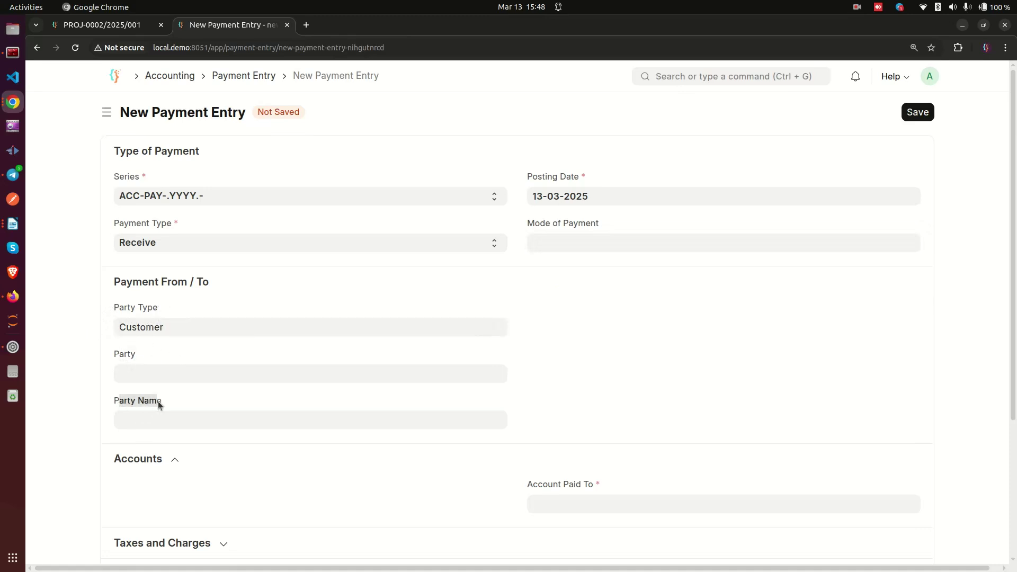
left_click(85, 440)
Expand the payment entry's Accounting Dimensions section and set its Project to PROJ-0002.
scroll(202, 409, "down", 4)
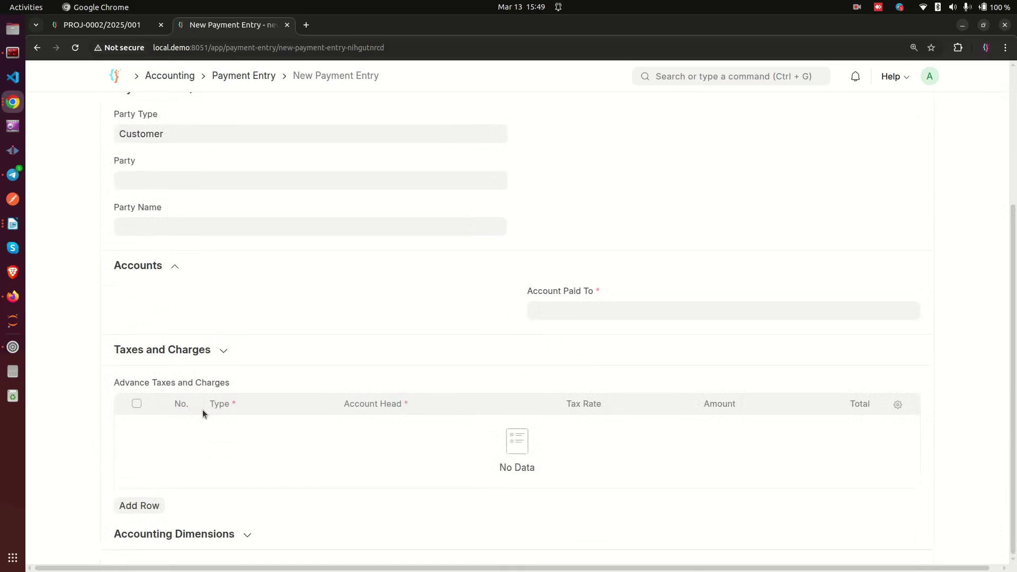
left_click(225, 530)
scroll(306, 451, "down", 2)
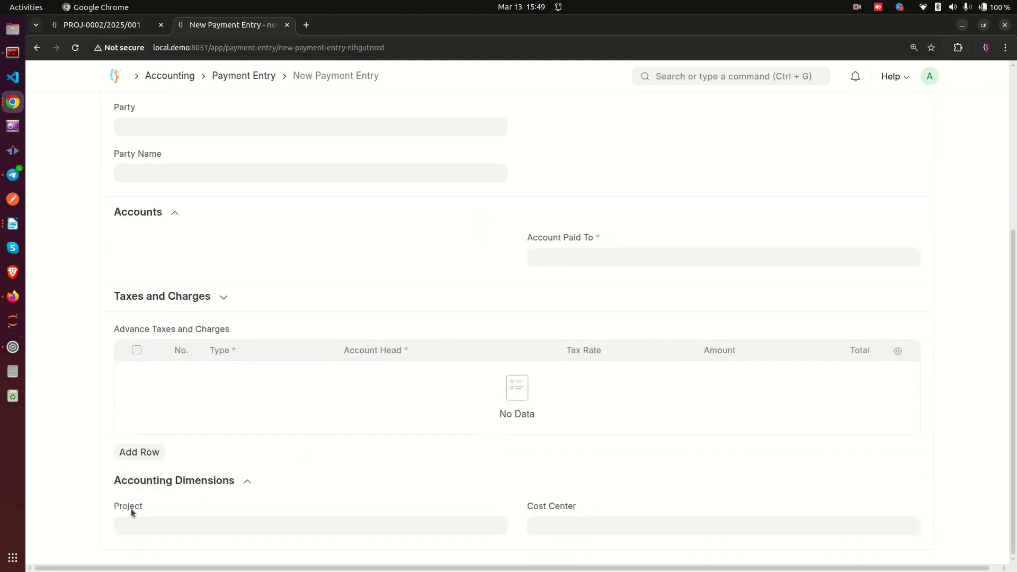
left_click(146, 524)
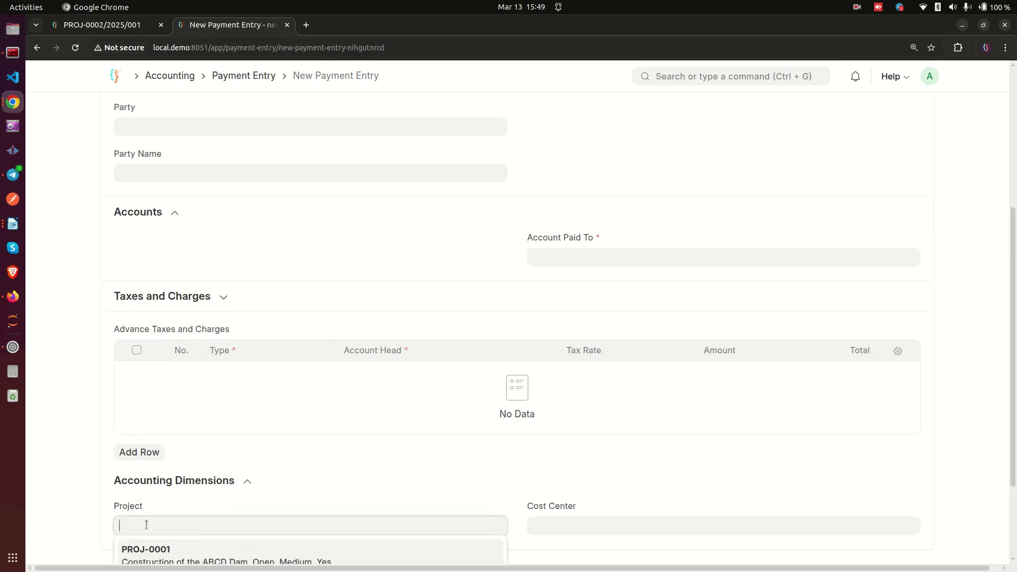
scroll(147, 525, "down", 1)
left_click(159, 525)
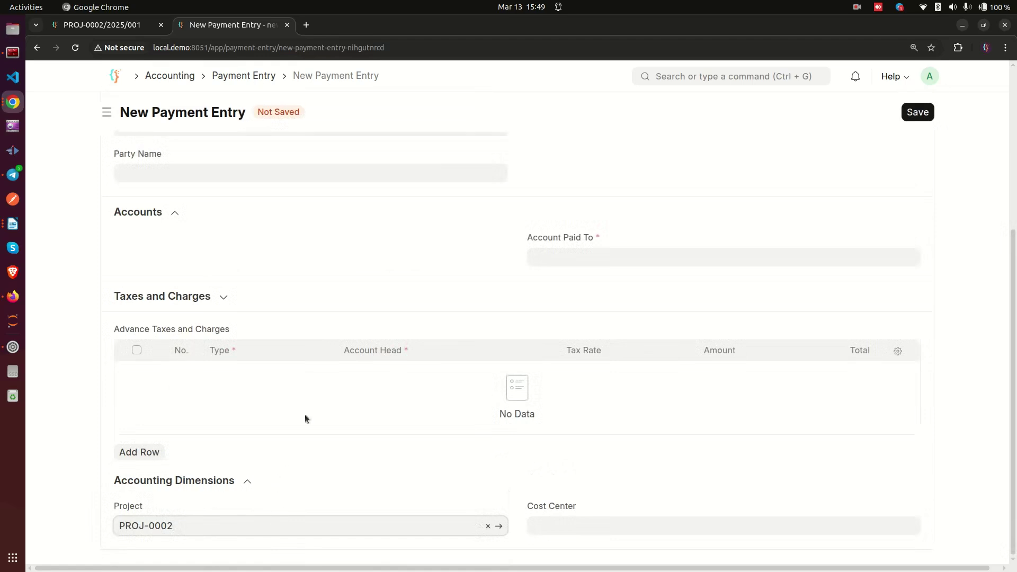
scroll(251, 276, "up", 2)
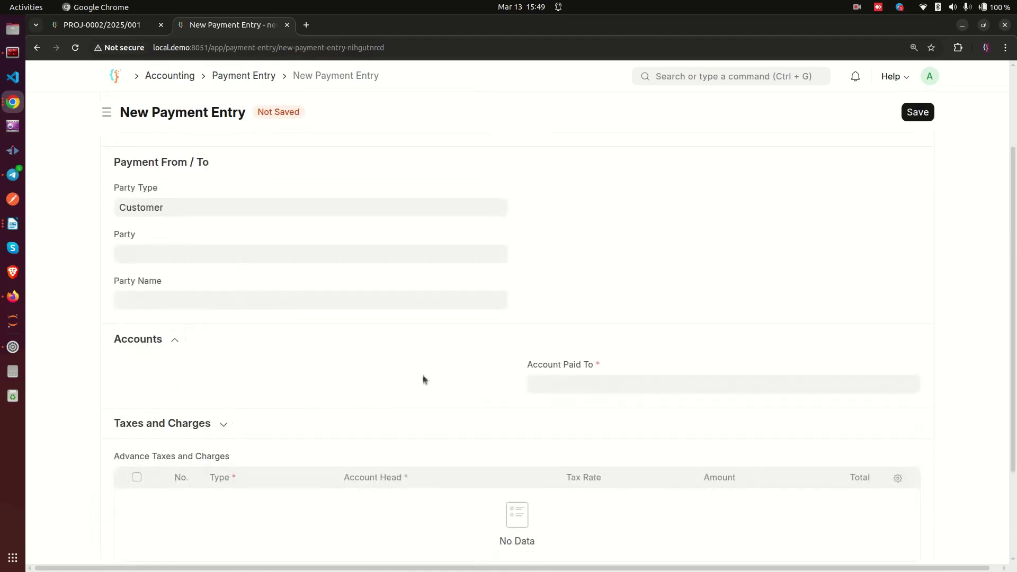
scroll(703, 402, "down", 2)
left_click(601, 254)
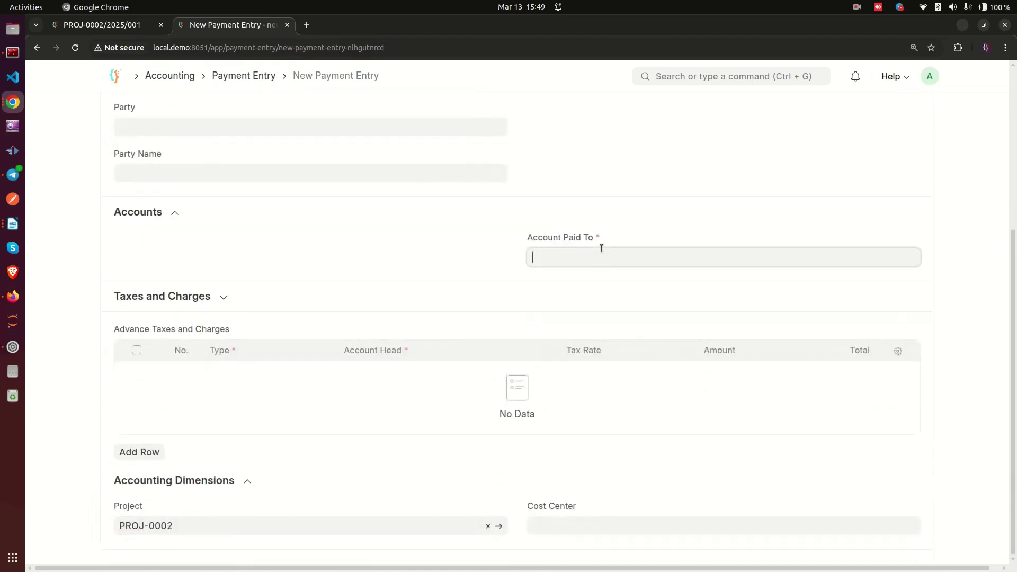
type("2000000")
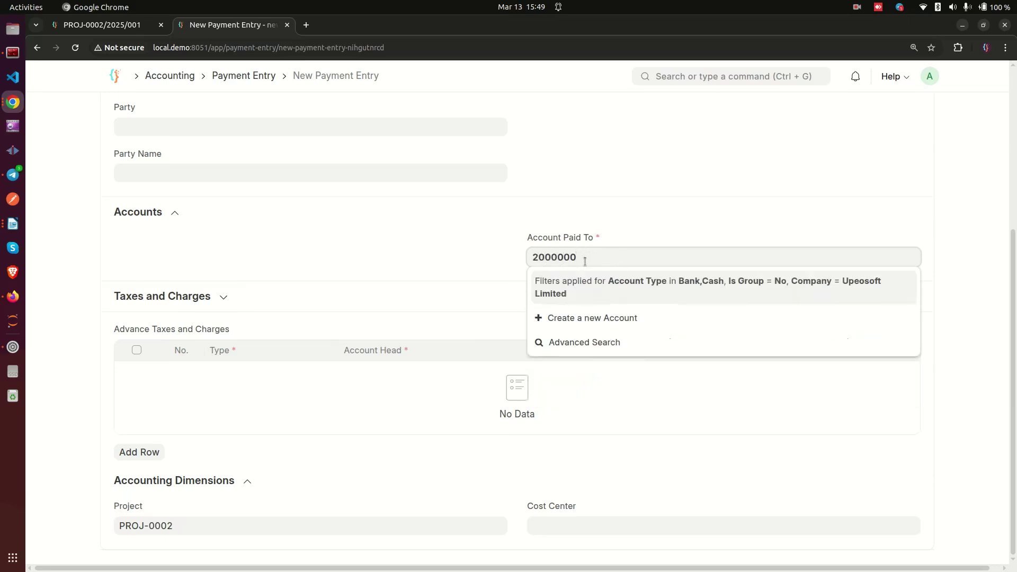
key("ctrl+a")
key("BackSpace")
left_click(103, 261)
Try Cash and, after clearing it, Cheque as the payment entry's Mode of Payment, and dismiss the message.
scroll(221, 305, "up", 4)
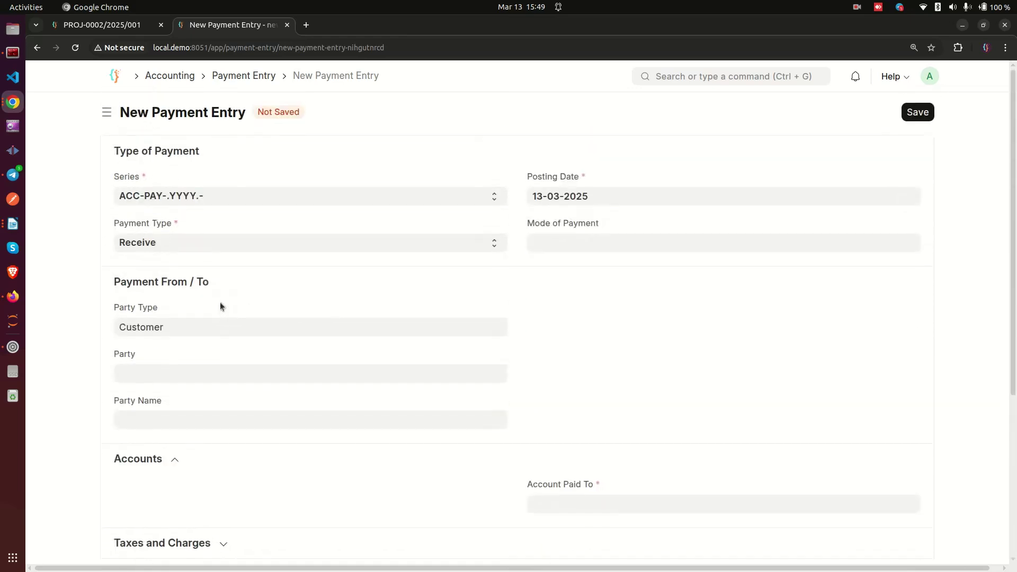
scroll(220, 306, "down", 3)
scroll(220, 306, "up", 2)
left_click(609, 181)
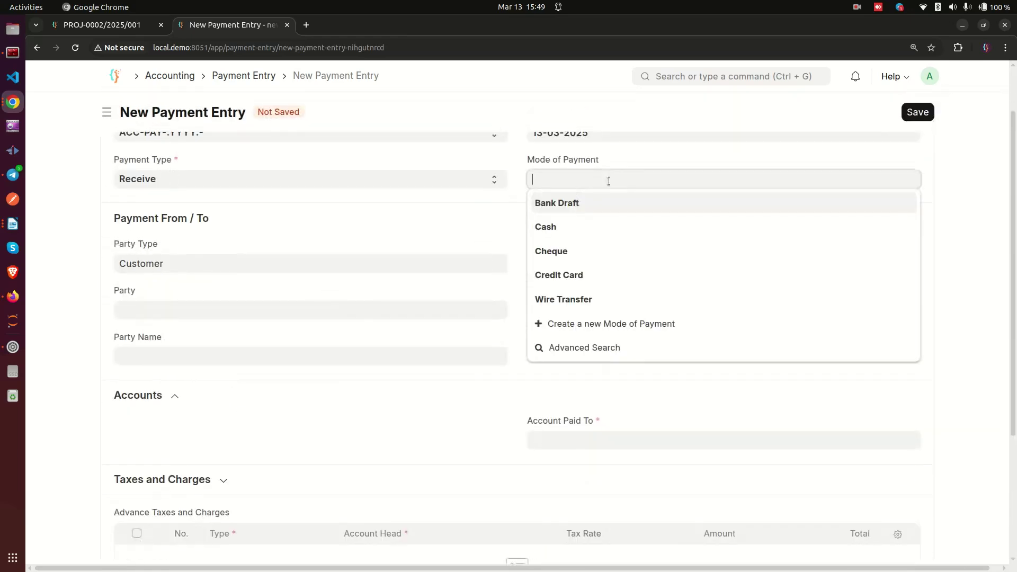
left_click(563, 252)
left_click(565, 229)
key("BackSpace")
key("BackSpace")
key("BackSpace")
key("BackSpace")
key("BackSpace")
key("BackSpace")
left_click(562, 250)
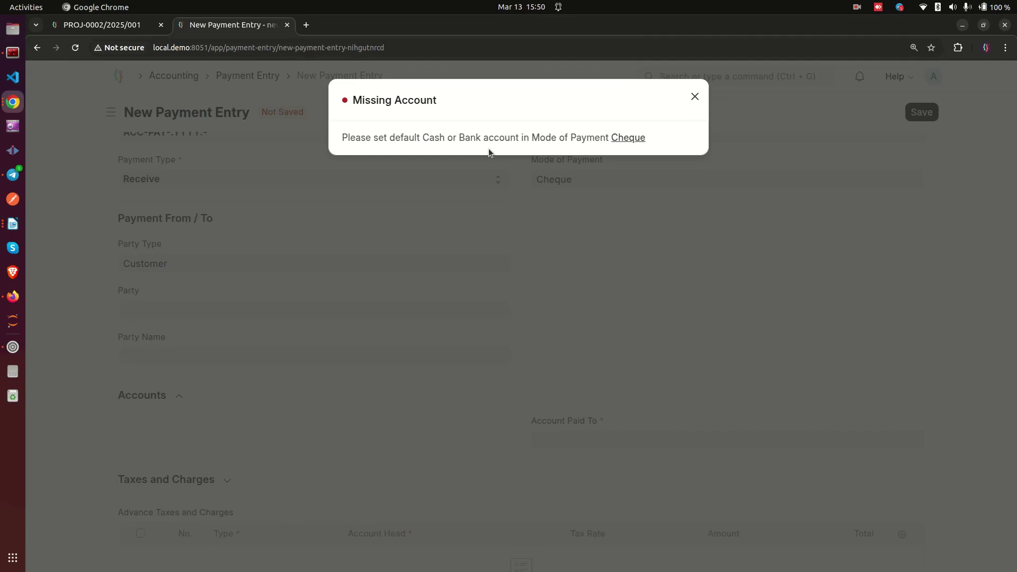
left_click(604, 176)
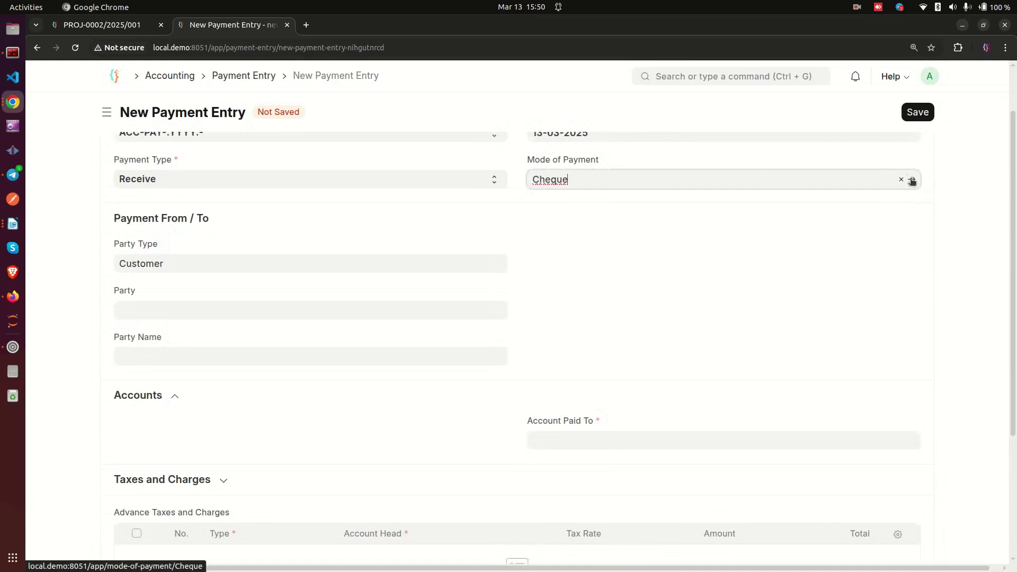
Search for "mode of pa" to find the Mode of Payment list and open the Cheque record.
left_click(710, 76)
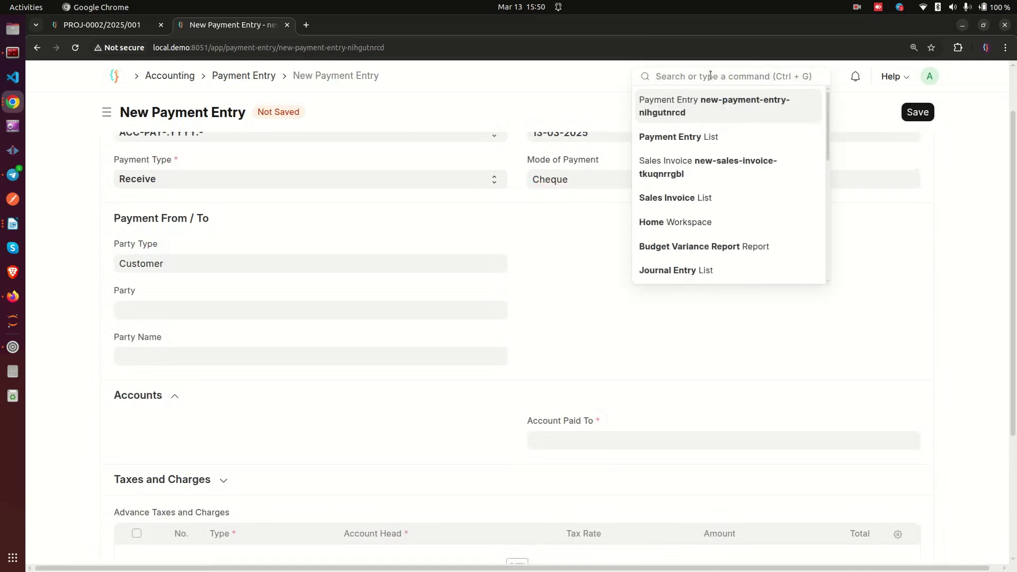
type("mode of pa")
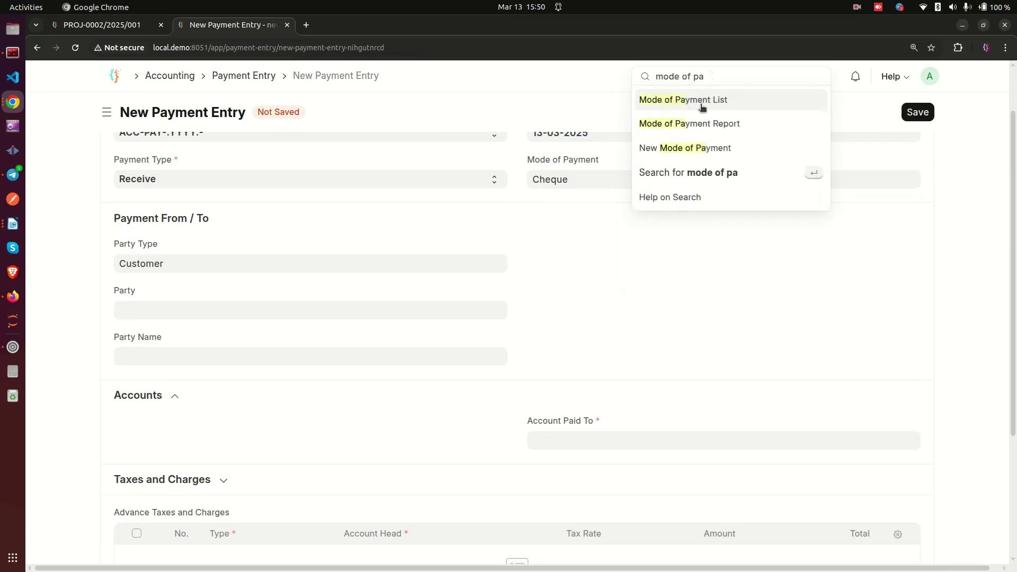
left_click(702, 106)
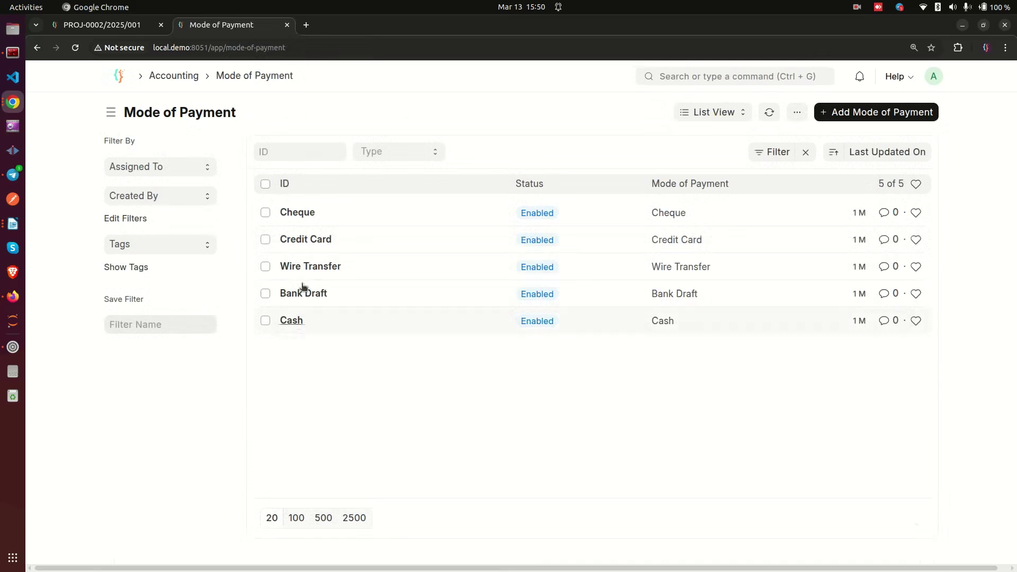
left_click(298, 213)
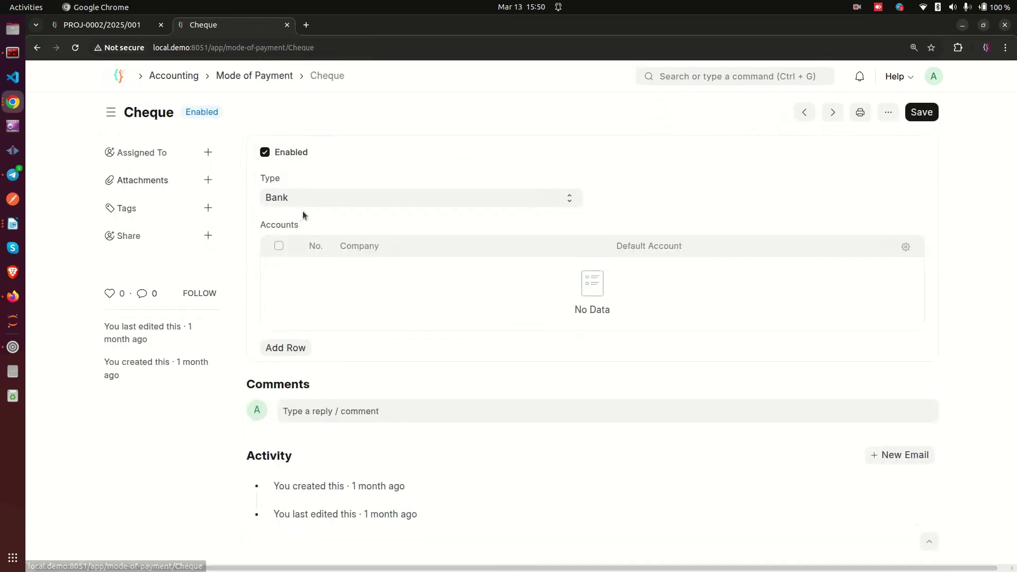
Add an Accounts row for Upeosoft Limited with Bank Account - UL as the default account and save the Cheque record.
double_click(295, 228)
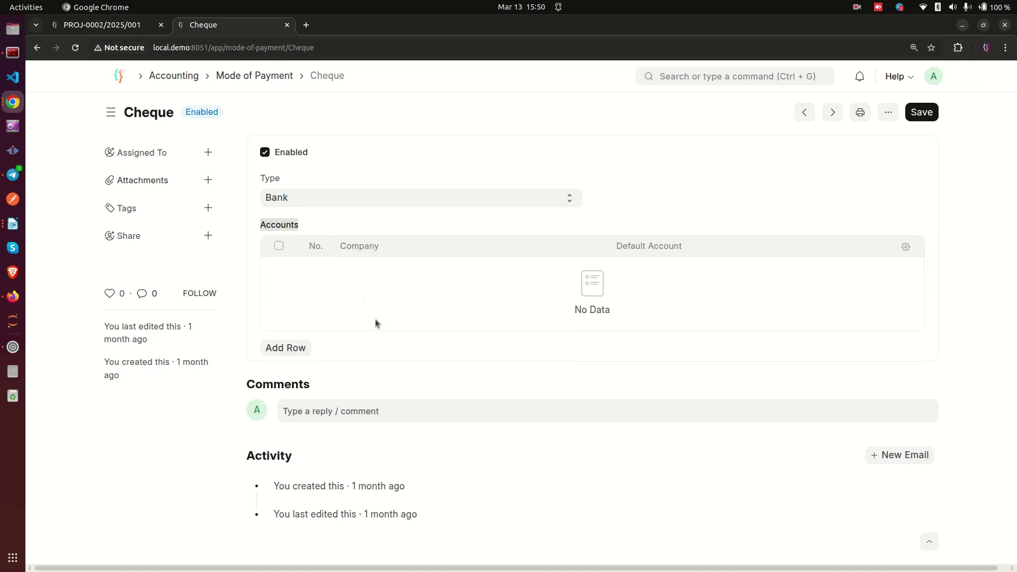
left_click(287, 344)
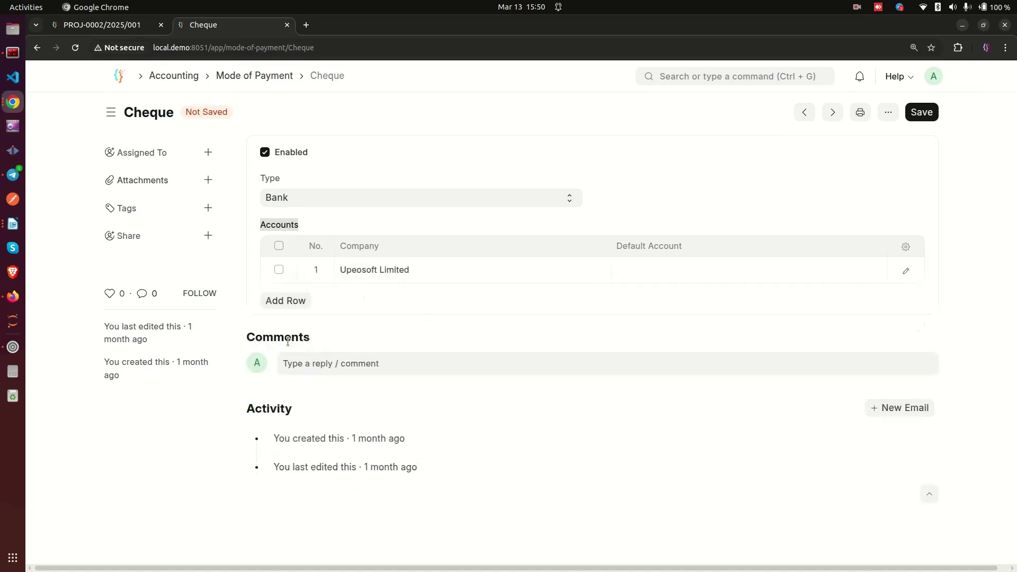
left_click(672, 275)
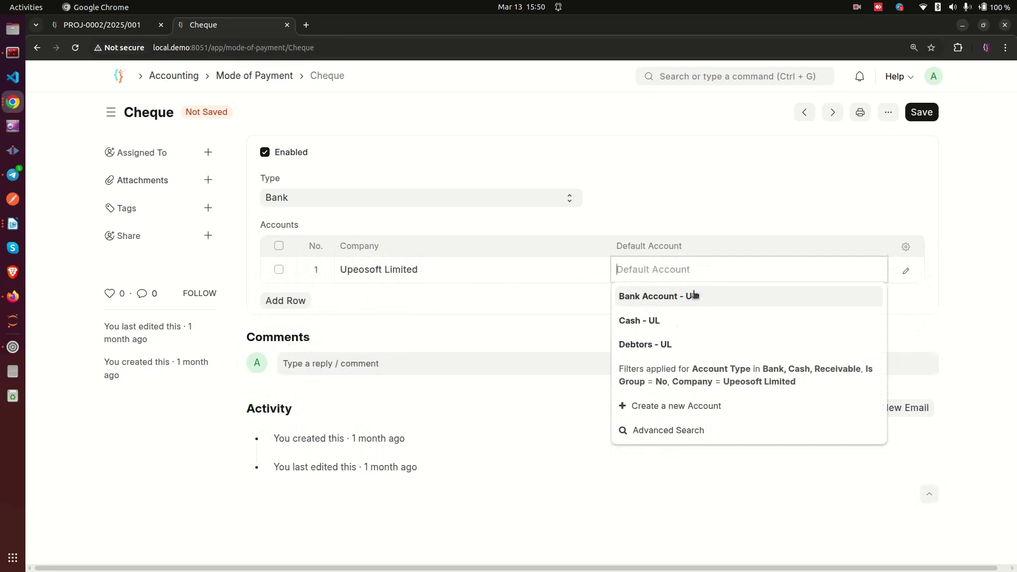
left_click(660, 300)
left_click(923, 112)
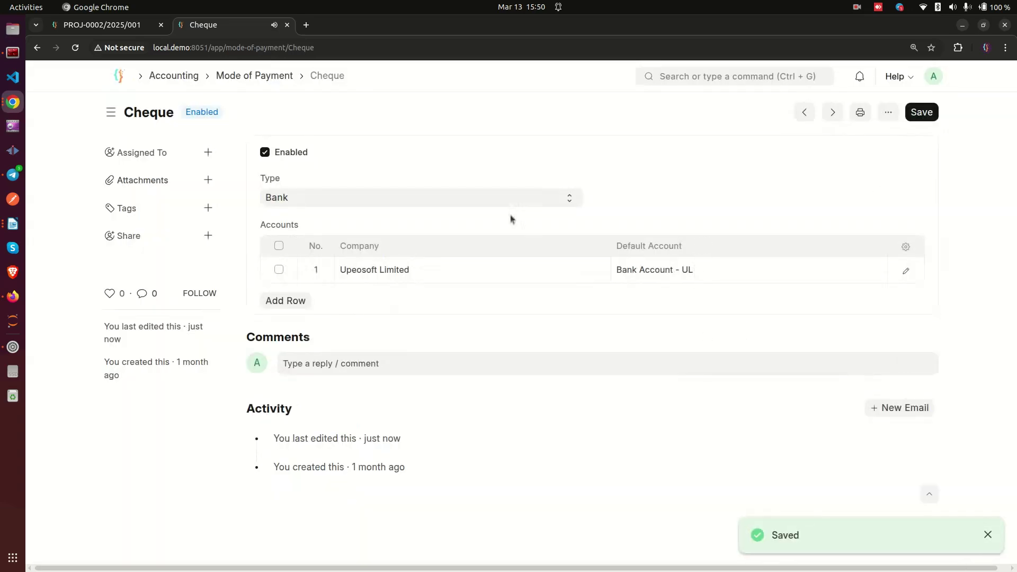
Return to the unsaved payment entry, clear its Mode of Payment and choose Cheque again.
left_click(38, 48)
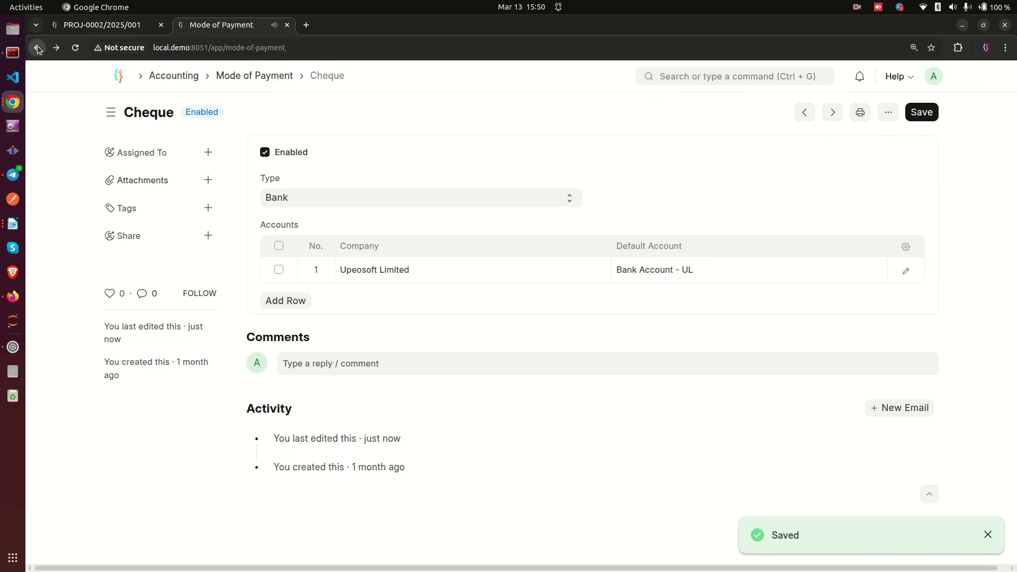
left_click(37, 48)
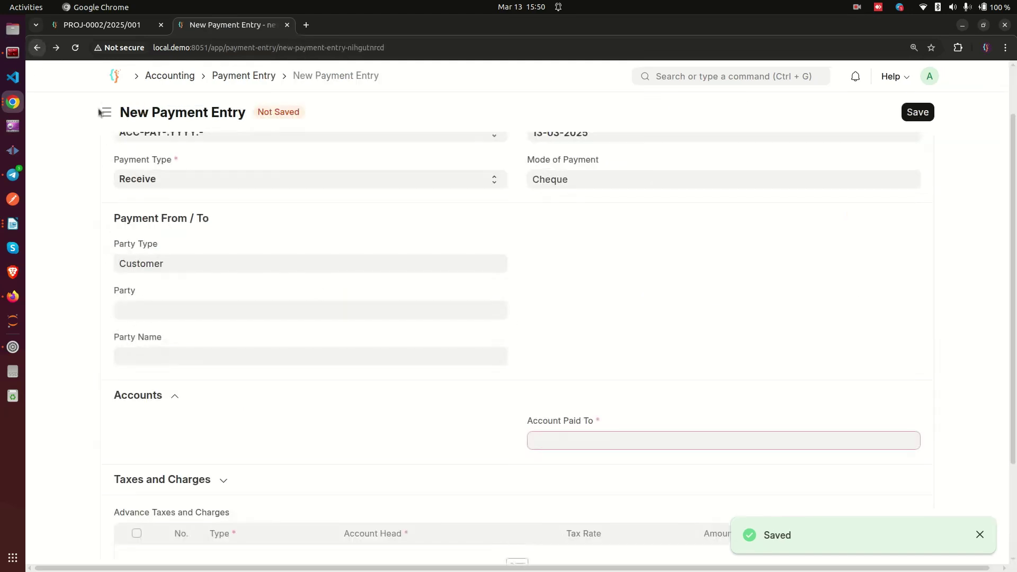
left_click_drag(587, 242, 489, 258)
key("BackSpace")
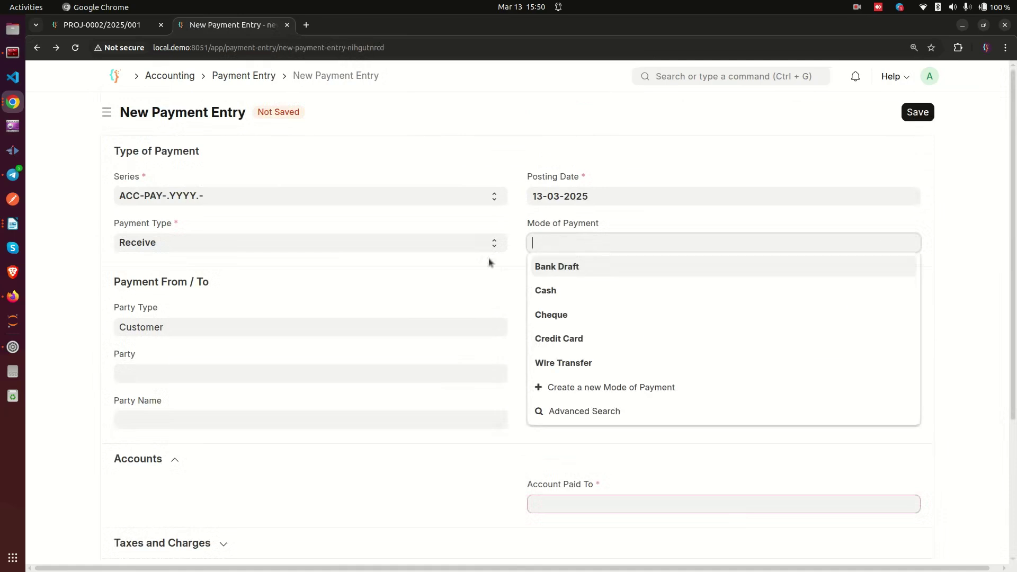
left_click(33, 223)
left_click(578, 246)
left_click(568, 317)
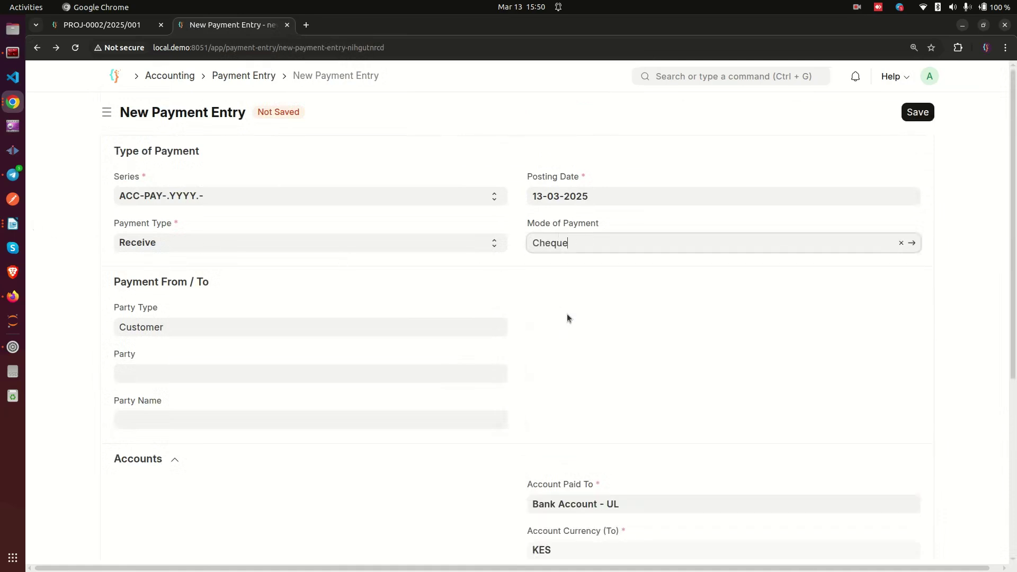
Review the payment entry's receiving account, currency and account balance, and check the project under Accounting Dimensions.
scroll(567, 313, "down", 3)
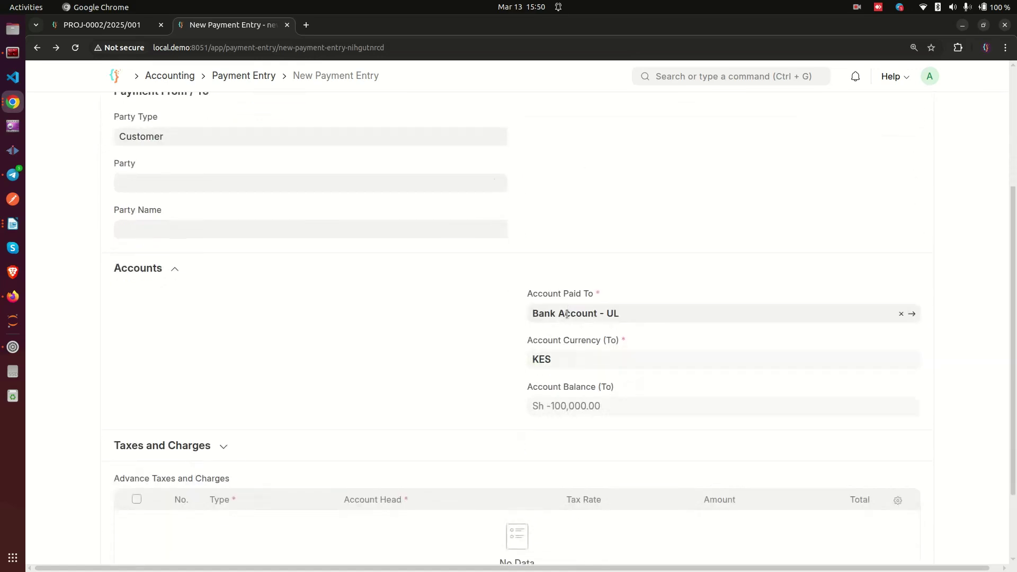
scroll(567, 314, "down", 2)
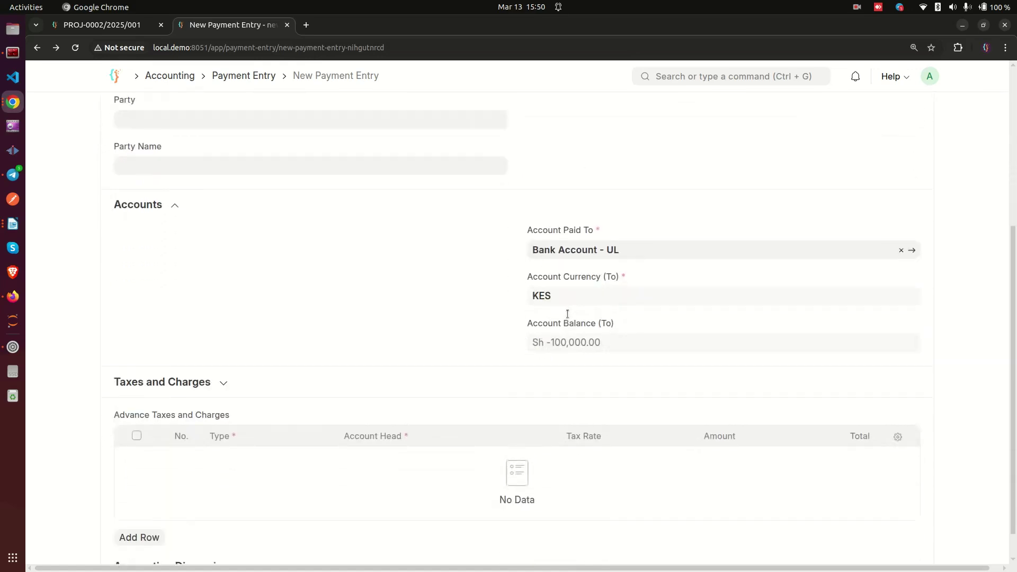
left_click(256, 529)
scroll(310, 471, "down", 1)
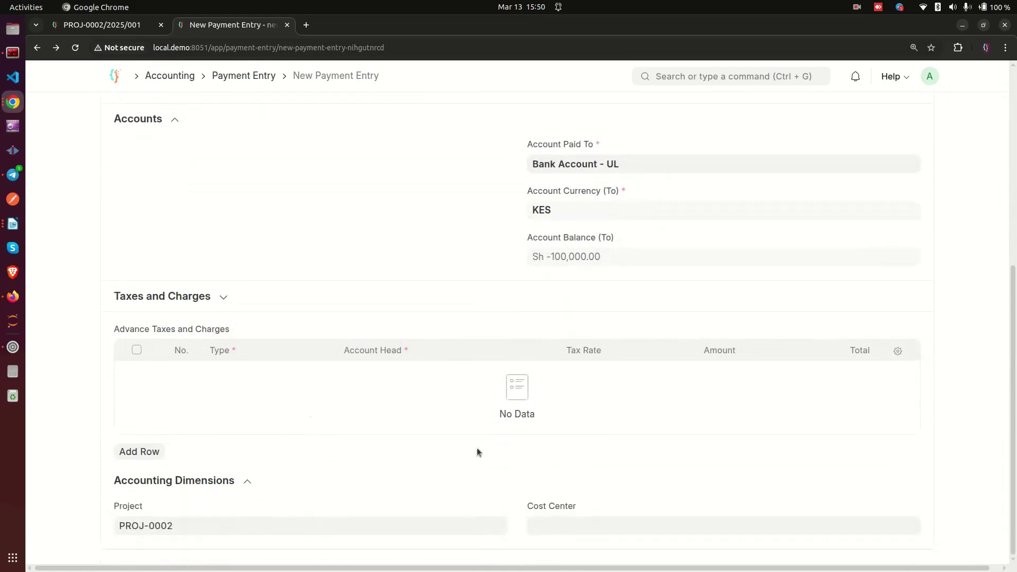
scroll(482, 448, "up", 5)
scroll(629, 424, "down", 5)
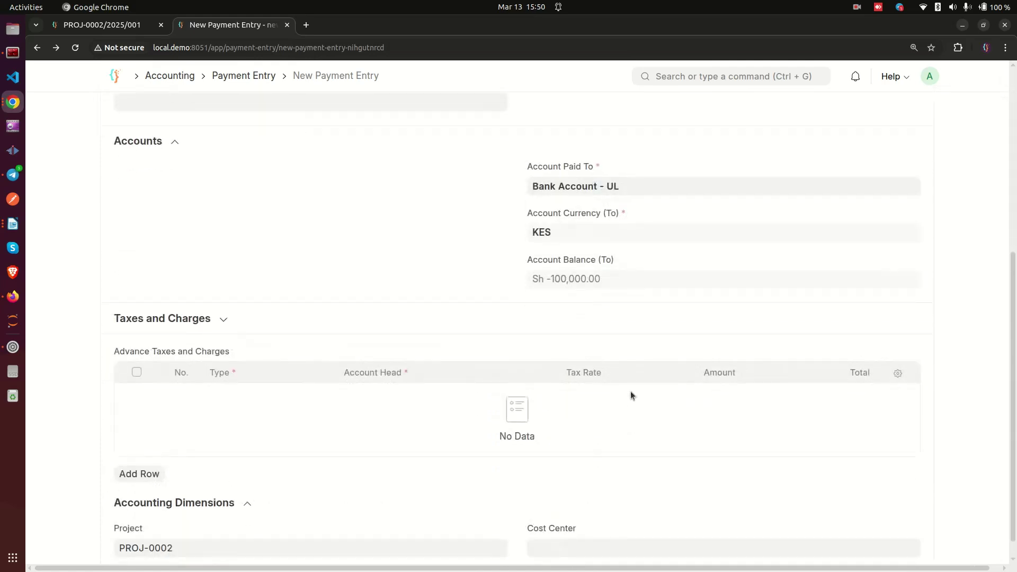
left_click_drag(529, 261, 595, 275)
left_click(540, 273)
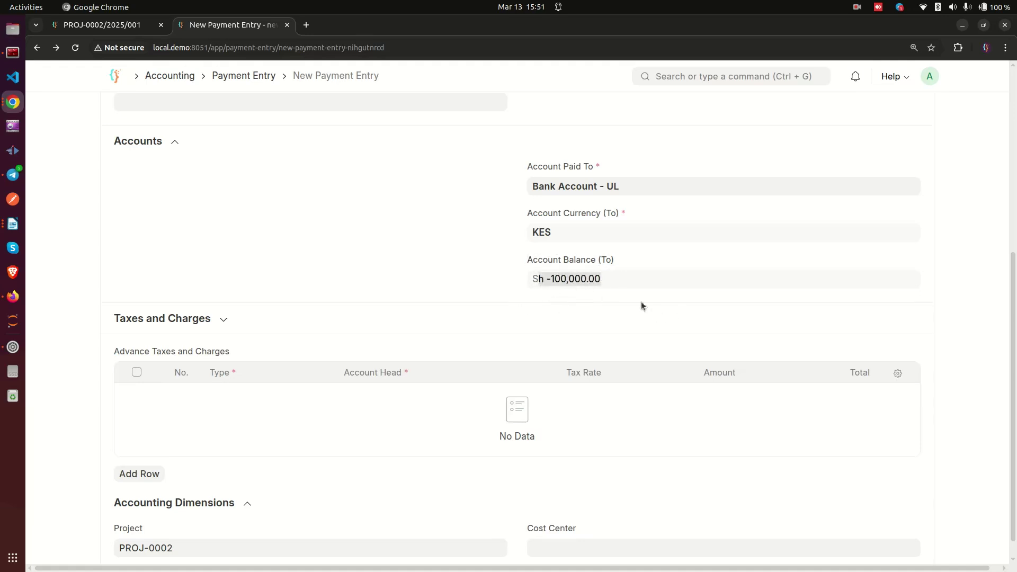
scroll(641, 300, "up", 5)
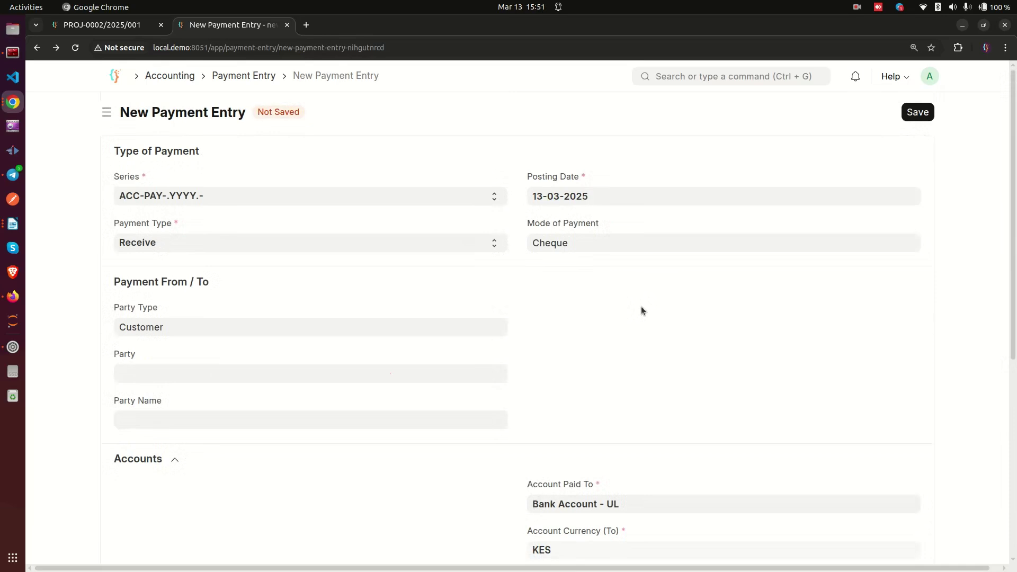
scroll(641, 310, "down", 5)
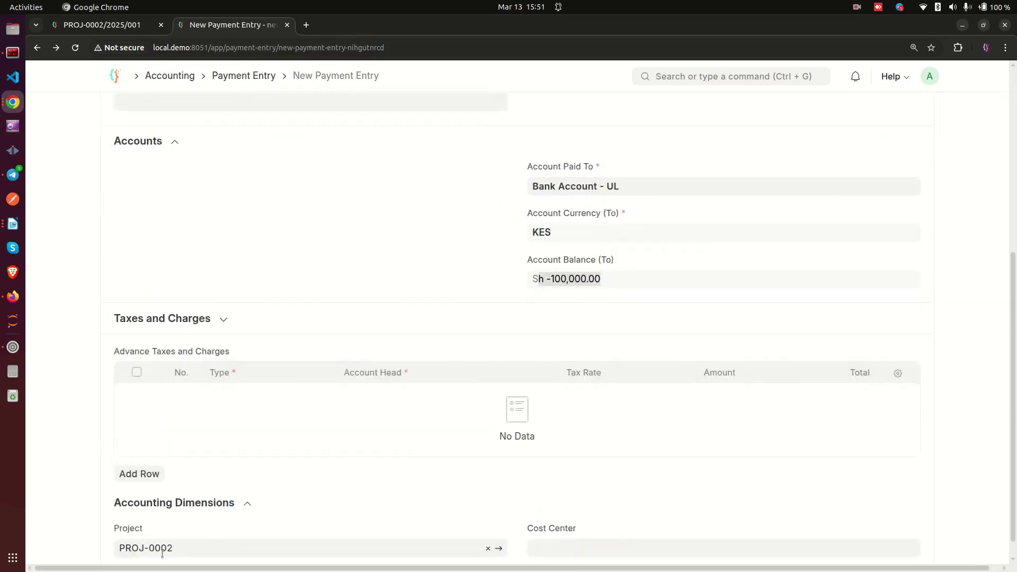
scroll(261, 211, "up", 5)
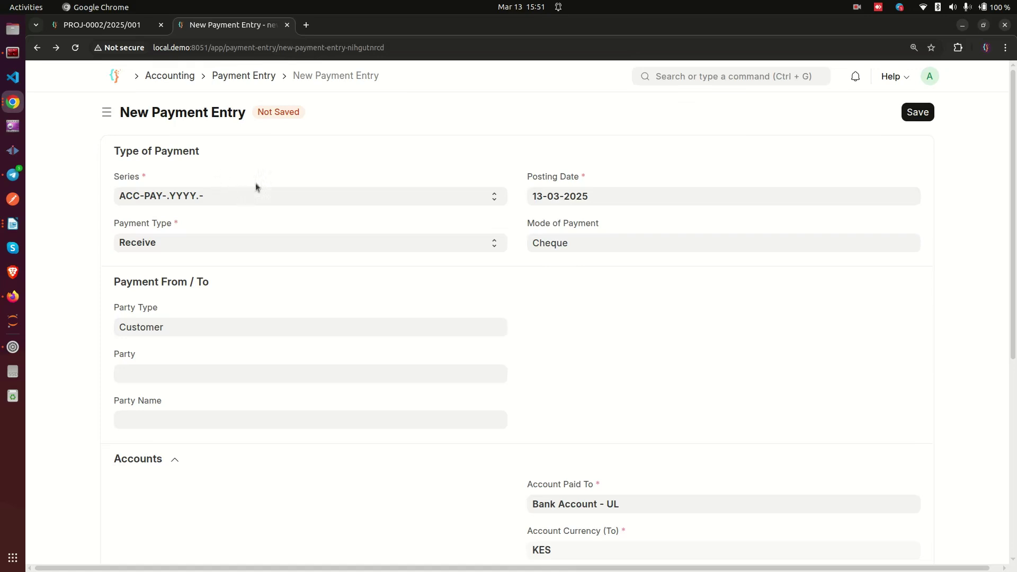
Open project PROJ-0002 from the payment entry's Accounting Dimensions section.
left_click(704, 76)
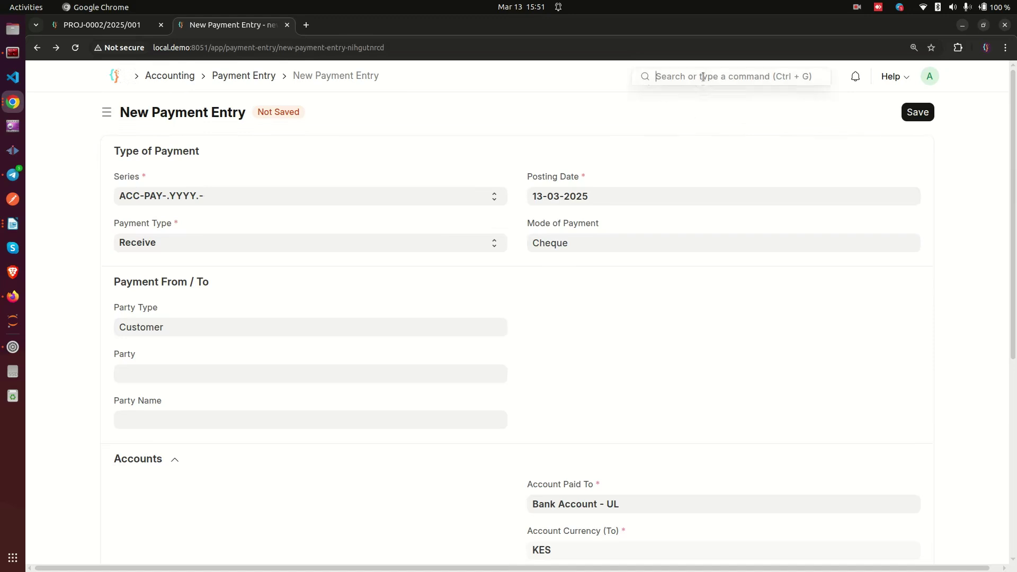
scroll(236, 345, "down", 1)
scroll(236, 345, "down", 5)
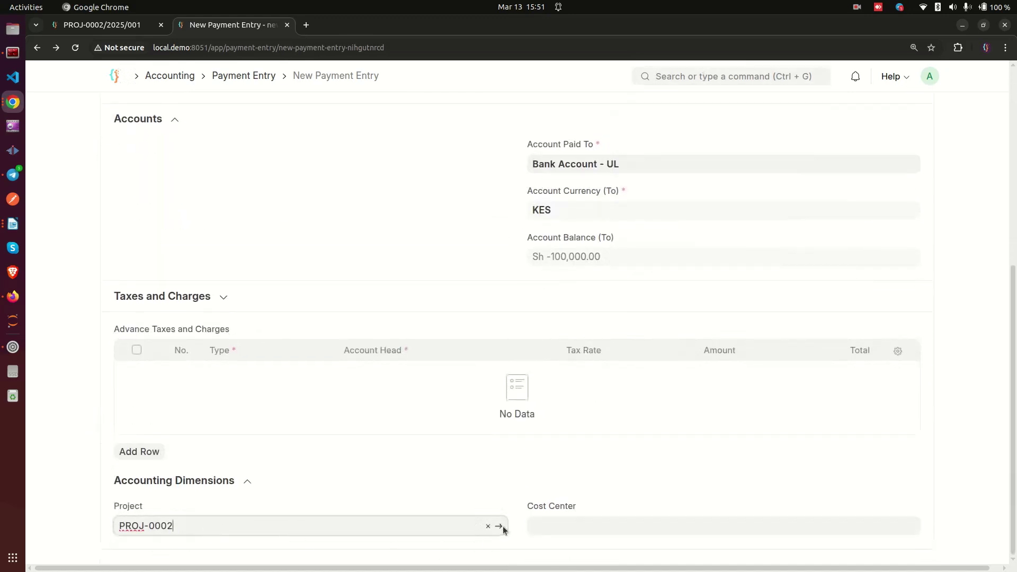
left_click(499, 527)
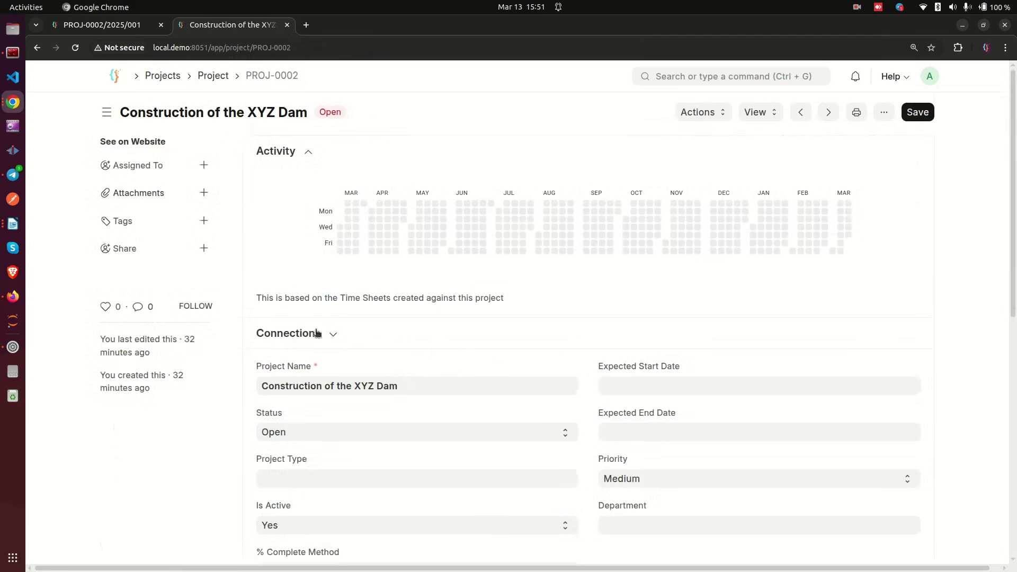
Expand the dam project's Connections and review its linkable documents and main project fields.
left_click(333, 337)
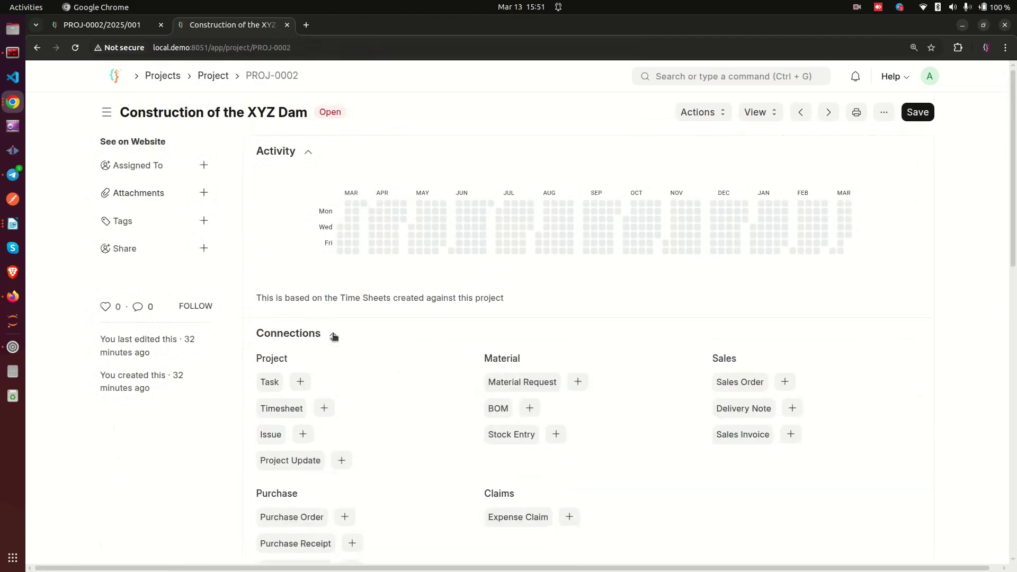
scroll(381, 329, "down", 4)
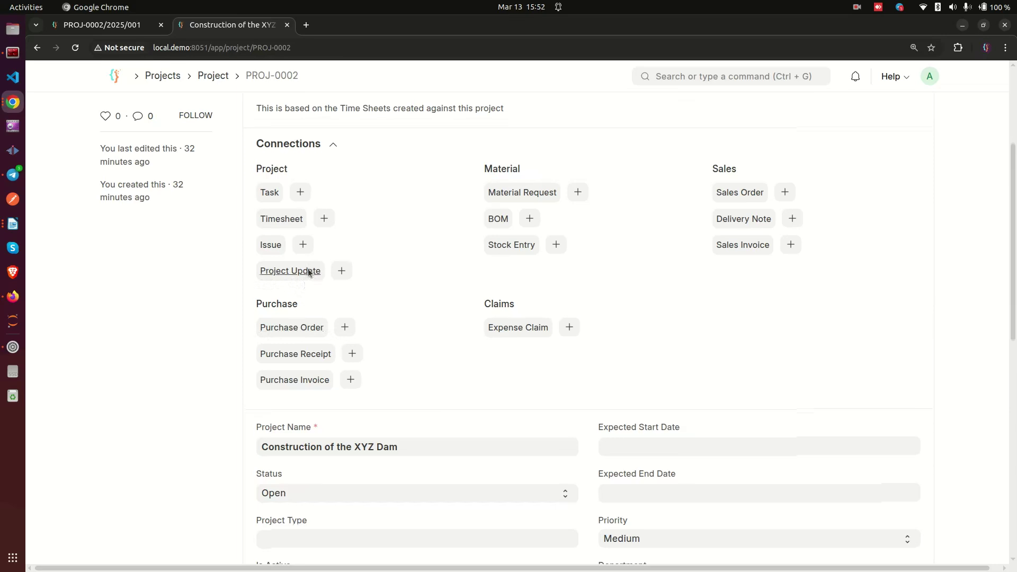
scroll(311, 271, "up", 2)
scroll(310, 272, "down", 5)
scroll(309, 269, "down", 1)
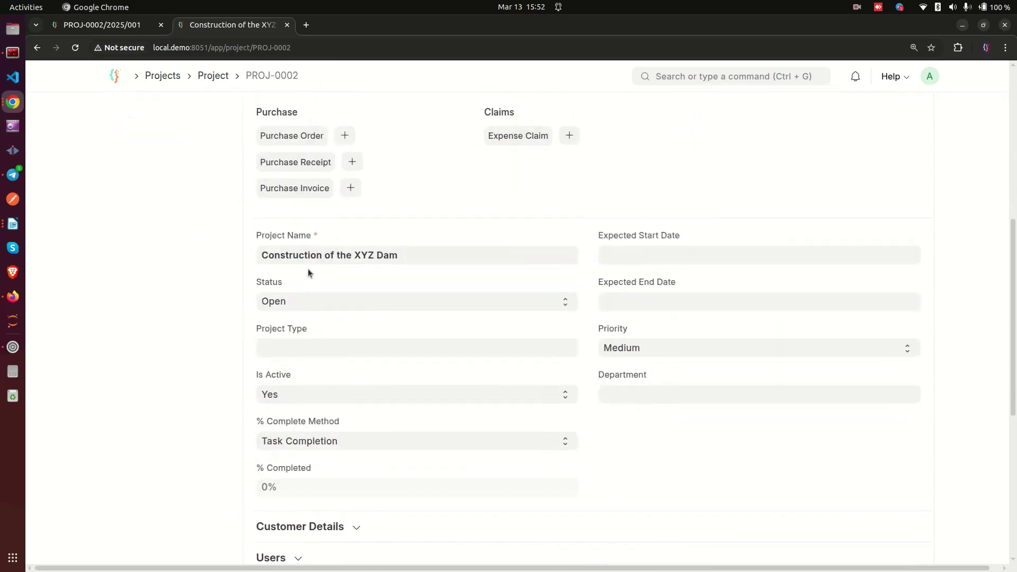
scroll(308, 271, "up", 3)
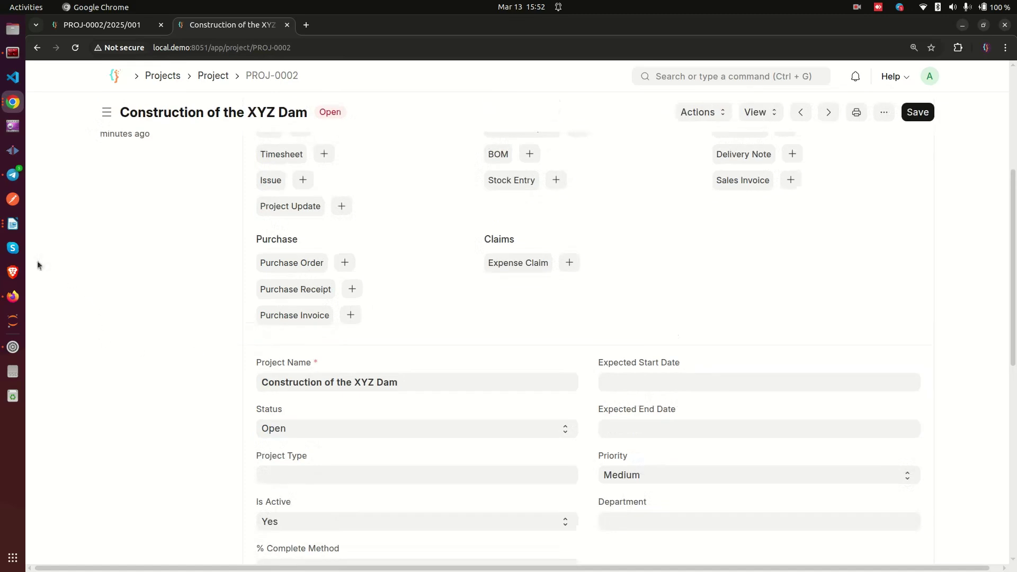
Switch to LibreOffice Writer, and return to the project record in Chrome.
left_click(13, 224)
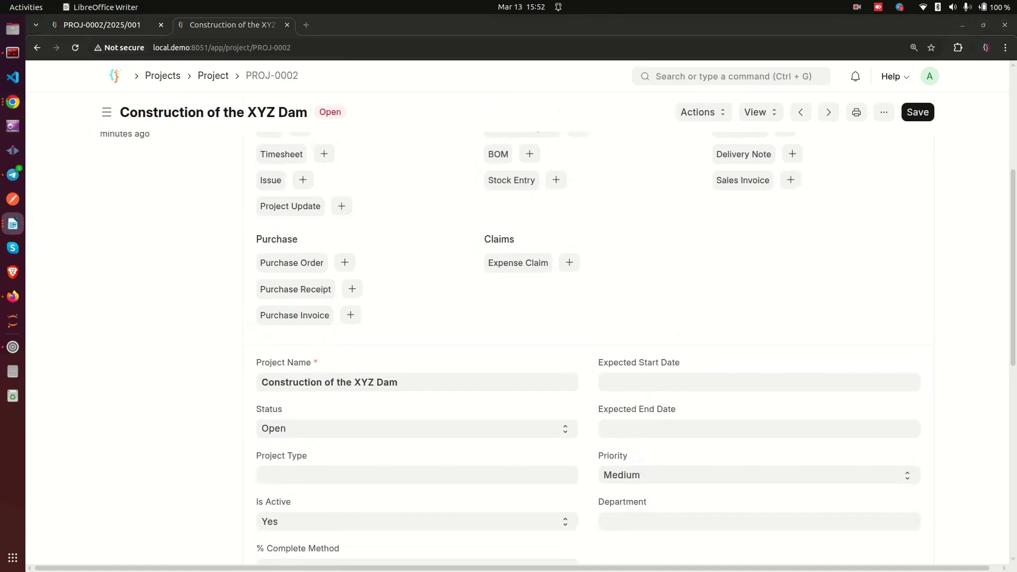
left_click(7, 100)
left_click(6, 98)
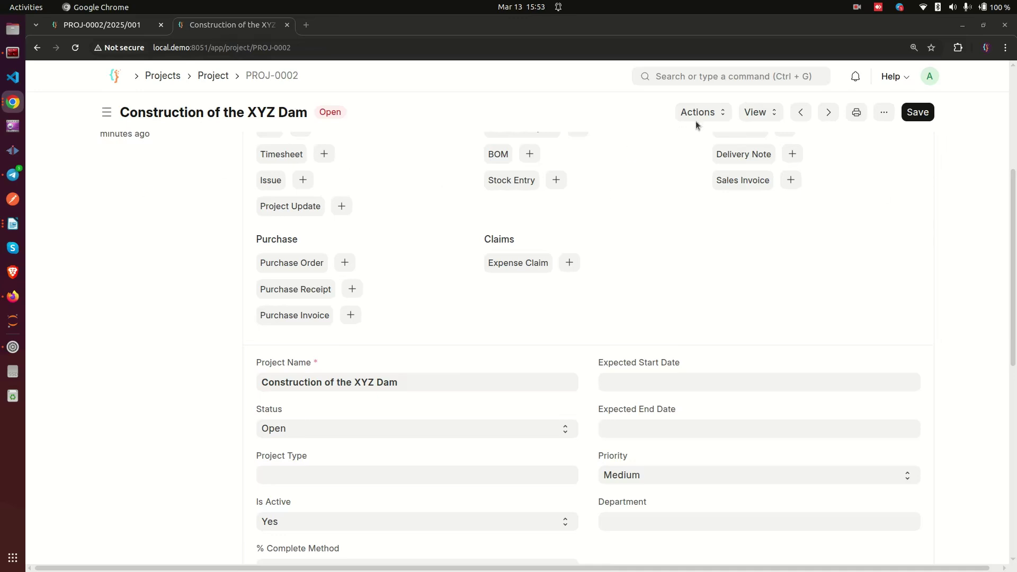
Search for "compa" and open the Company list.
left_click(688, 75)
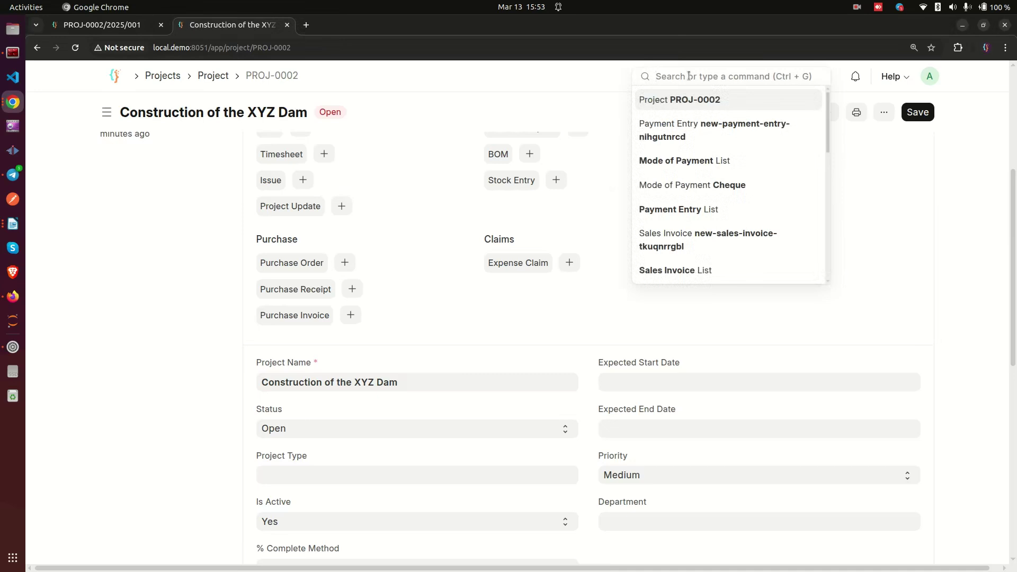
type("comoa")
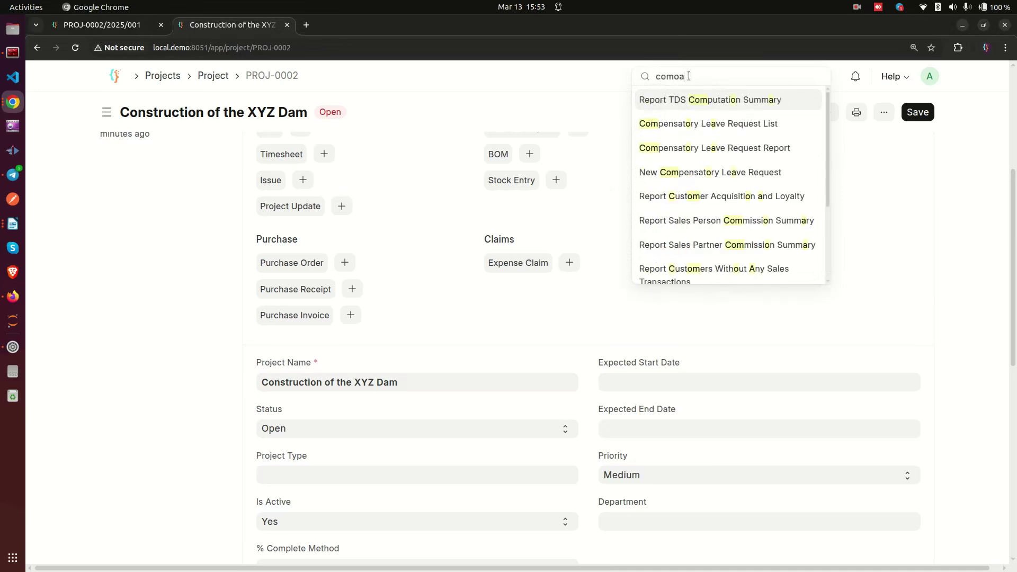
key("BackSpace")
key("BackSpace")
type("pa")
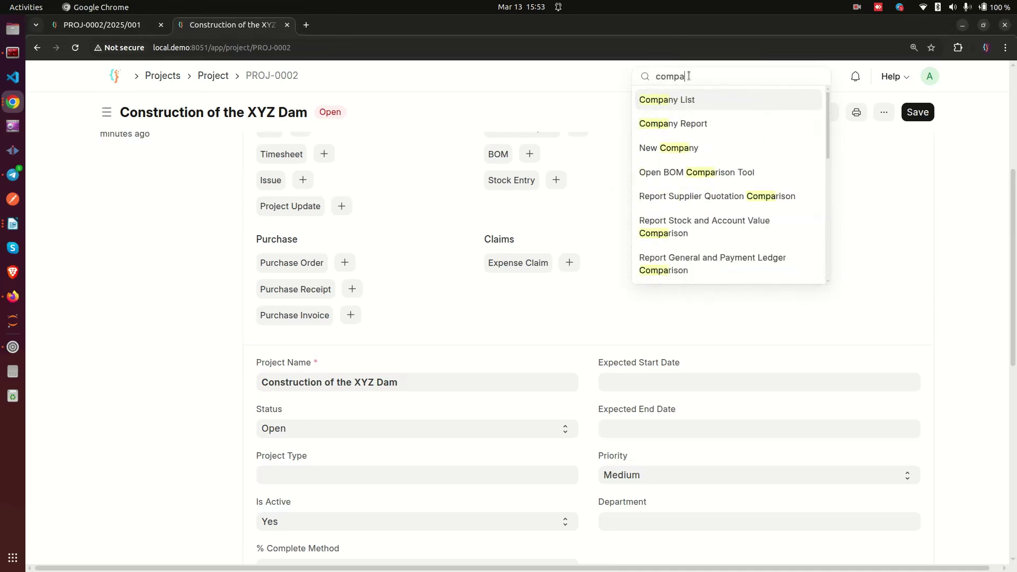
left_click(664, 103)
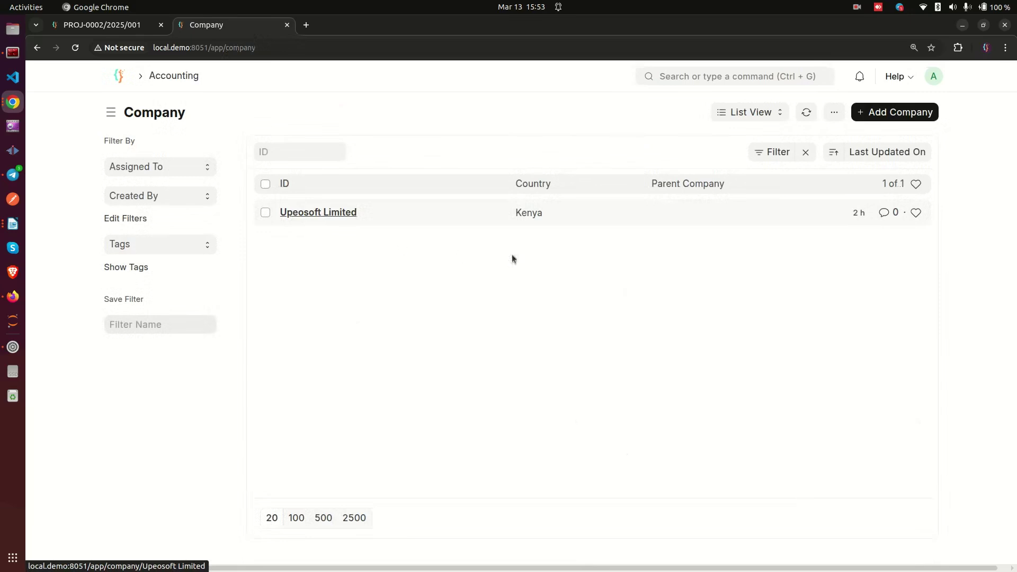
Start a new company record and review the fields in its Details section.
left_click(898, 118)
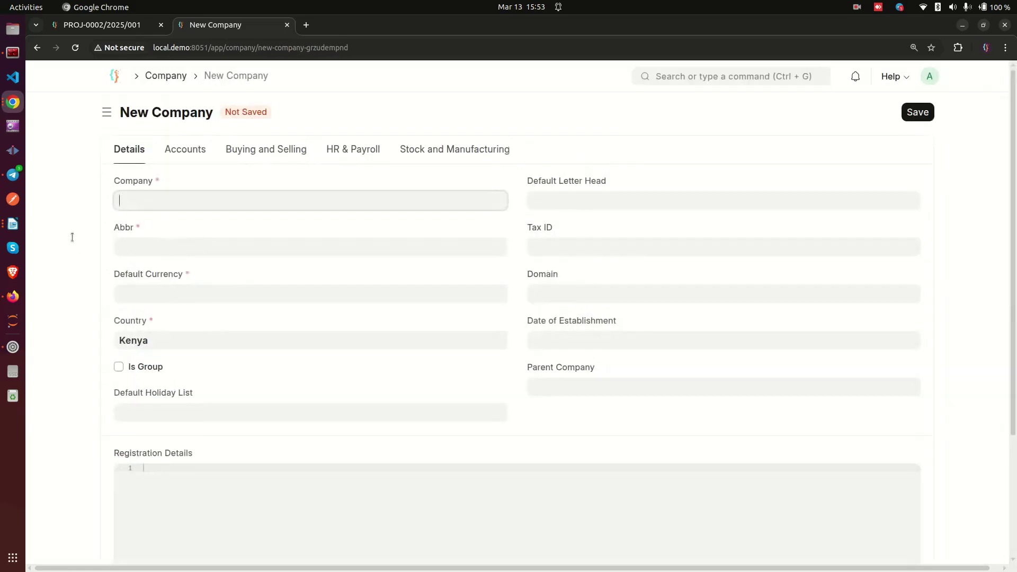
left_click(72, 238)
scroll(380, 364, "down", 3)
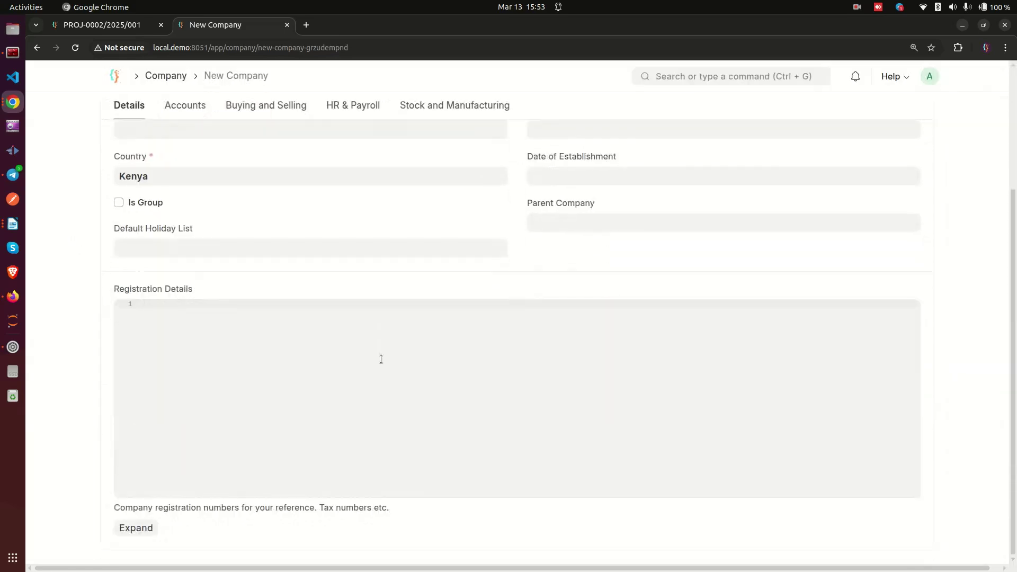
scroll(381, 359, "up", 3)
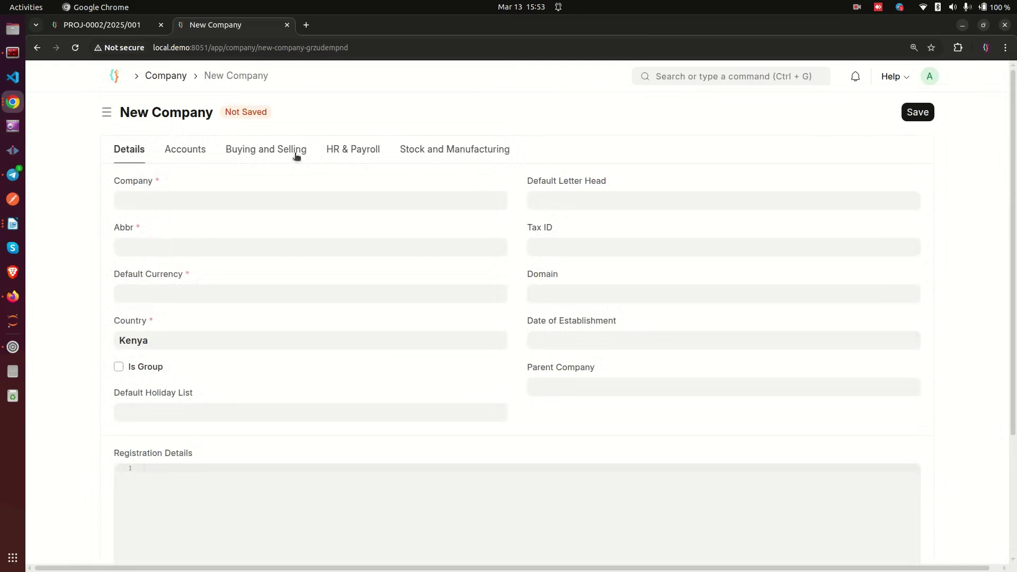
Review the new company's Accounts settings, including the default accounts, exchange rate revaluation, budget detail and fixed asset defaults.
left_click(184, 151)
scroll(281, 259, "down", 10)
scroll(287, 265, "down", 5)
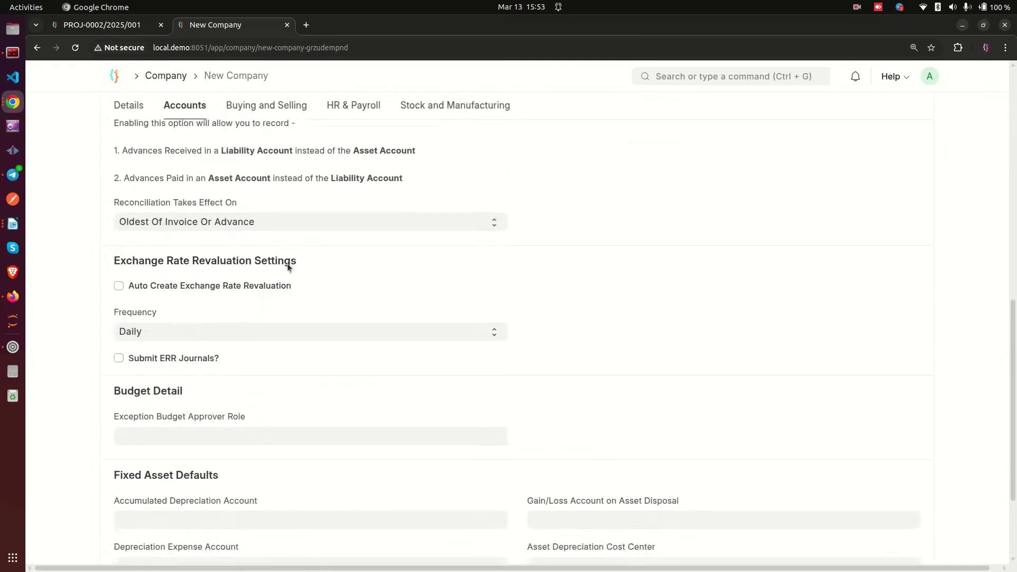
scroll(287, 262, "up", 15)
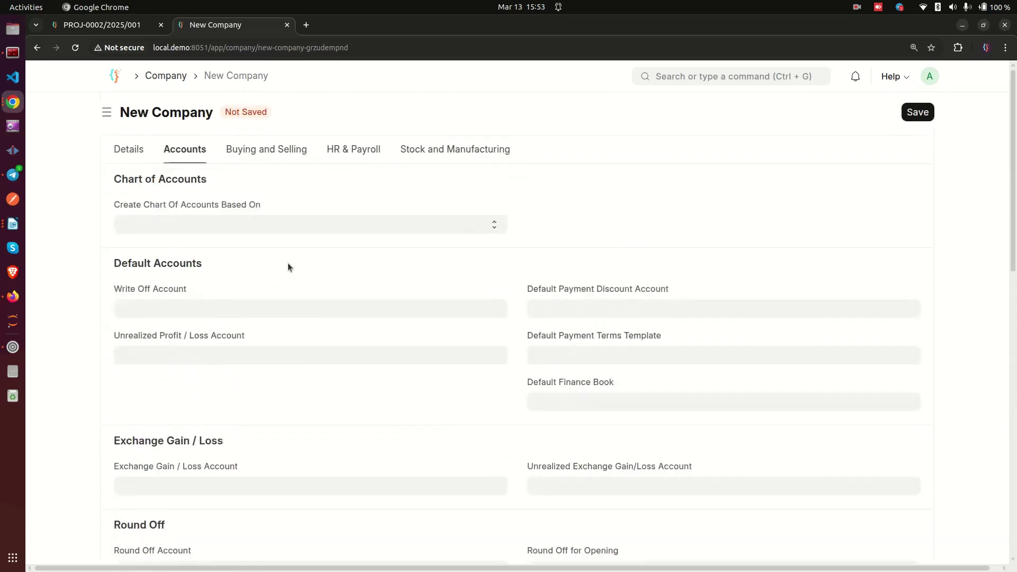
scroll(653, 309, "down", 15)
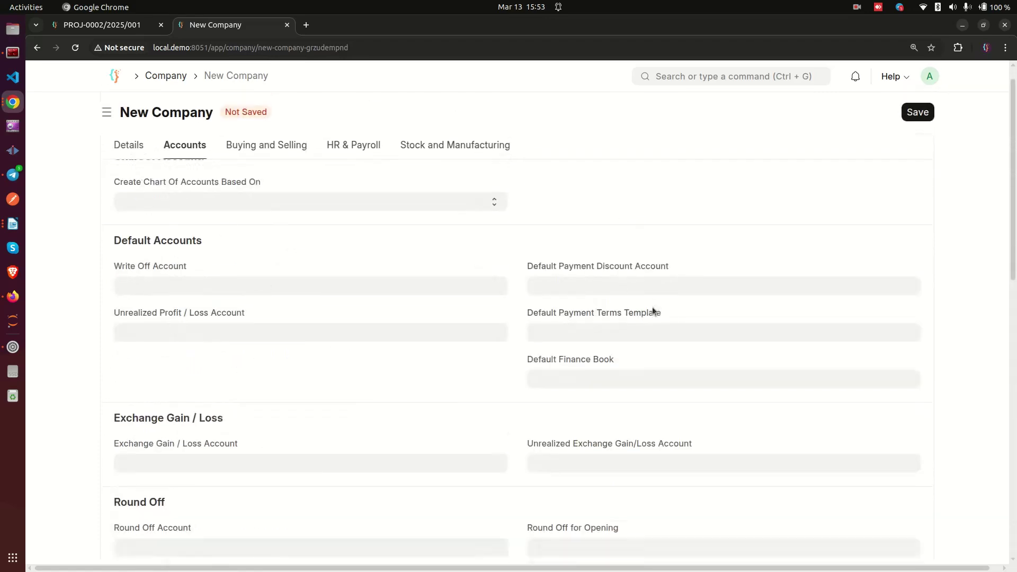
scroll(652, 311, "down", 1)
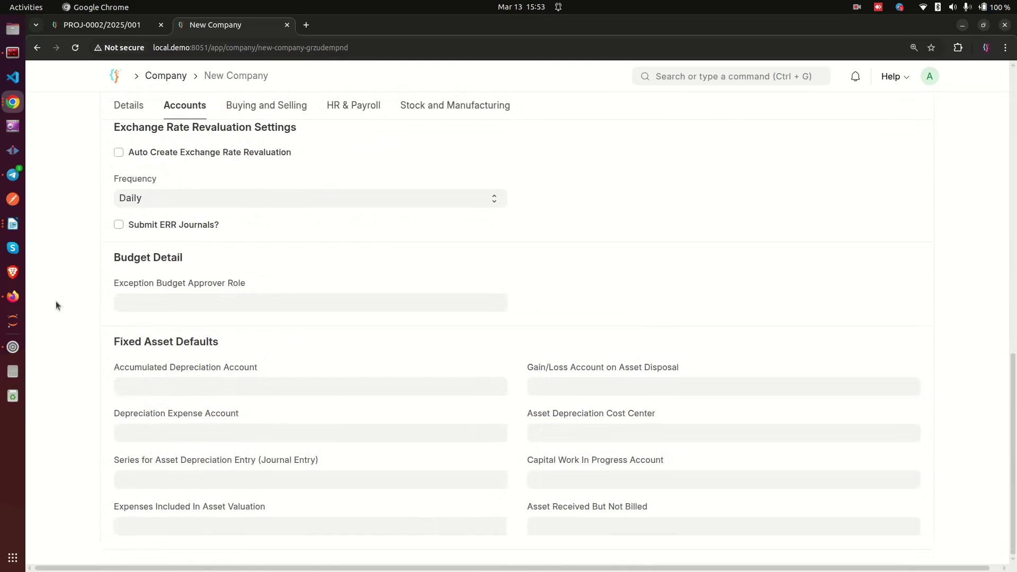
scroll(56, 302, "up", 13)
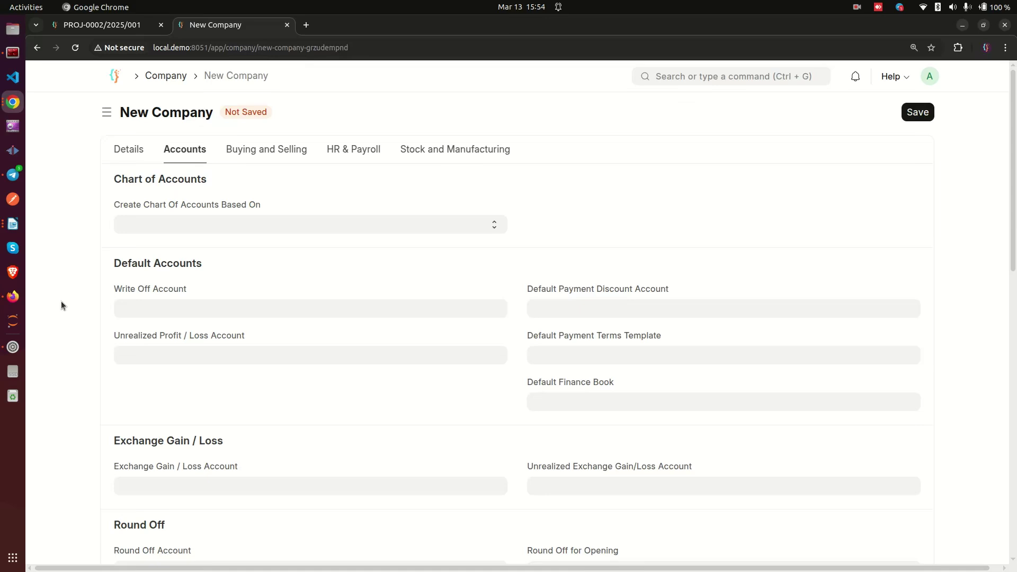
Return to budget PROJ-0002/2025/001 and review its Control Action settings, especially the action for exceeding the annual budget on material requests.
left_click(90, 25)
scroll(455, 331, "up", 3)
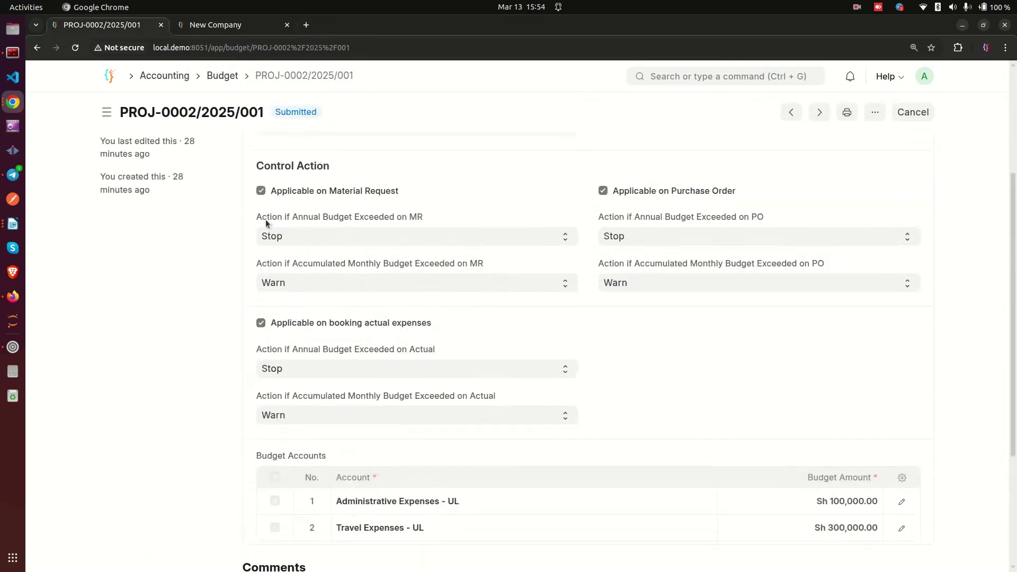
left_click_drag(256, 222, 422, 229)
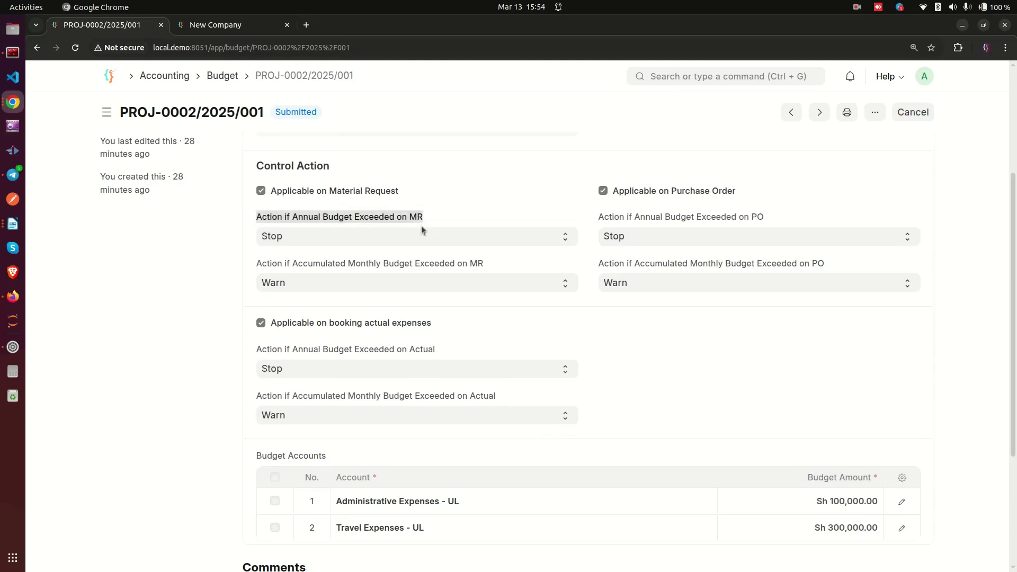
left_click(226, 242)
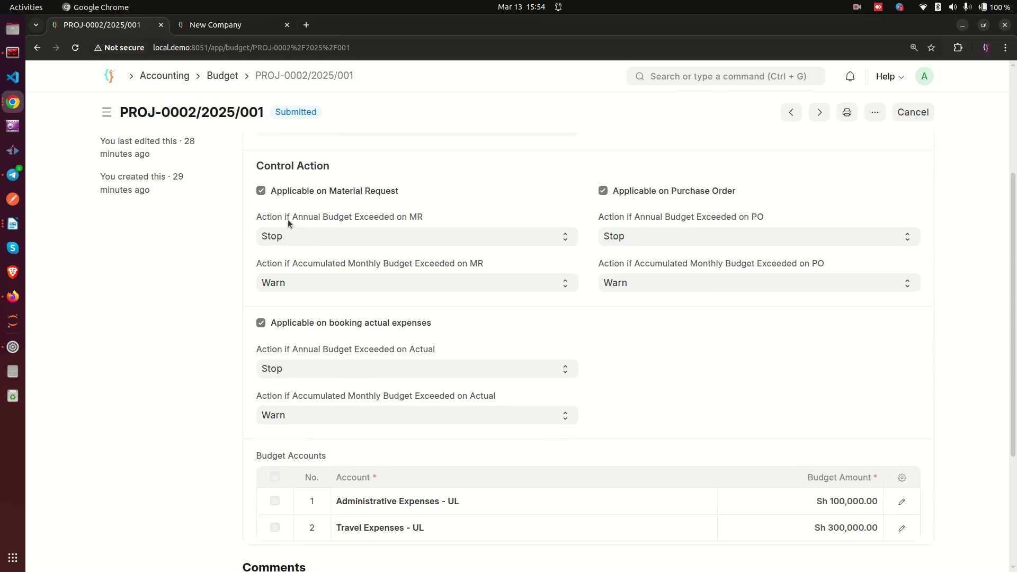
Start a new budget from the Budget list and make it applicable on material requests.
left_click(222, 77)
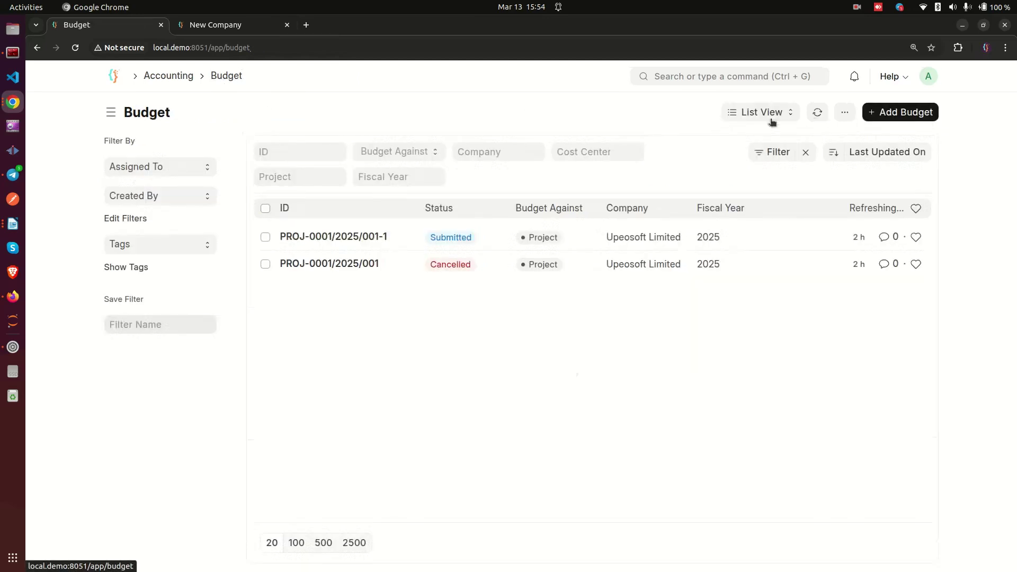
left_click(875, 111)
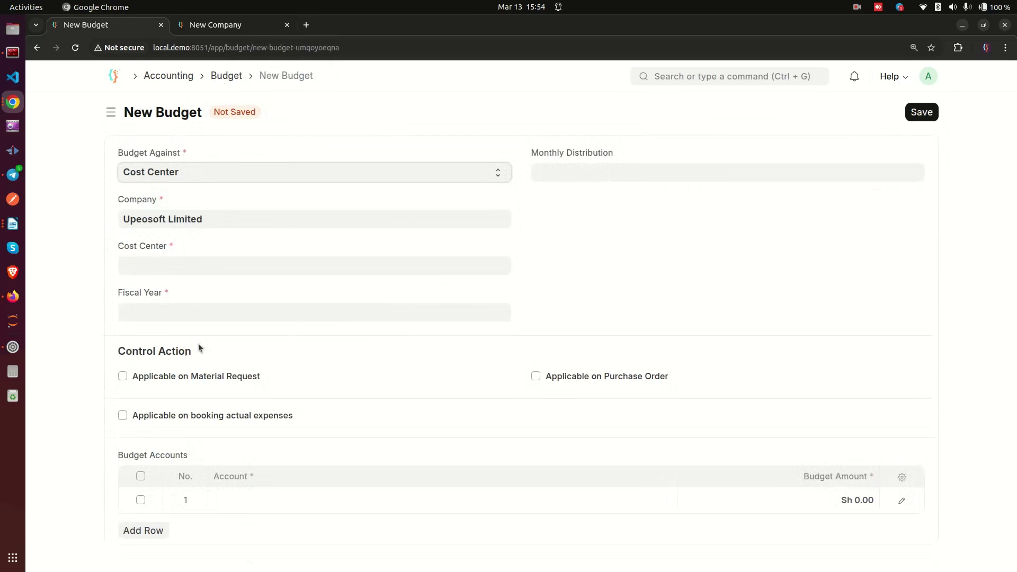
left_click(227, 377)
Examine the available actions for an annual budget exceeded on material requests, leaving the selection at Stop.
left_click(129, 422)
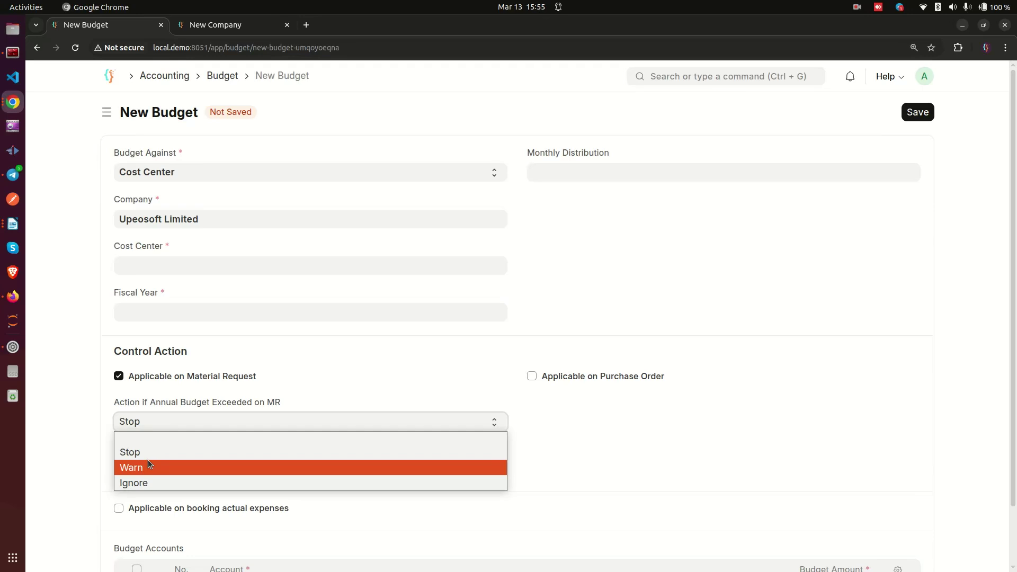
key("Down")
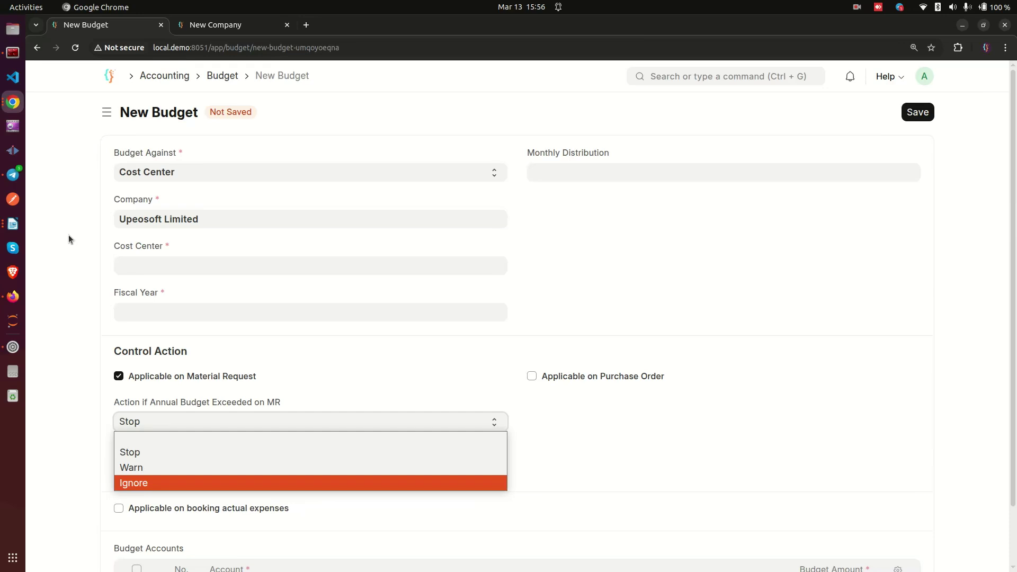
left_click(69, 240)
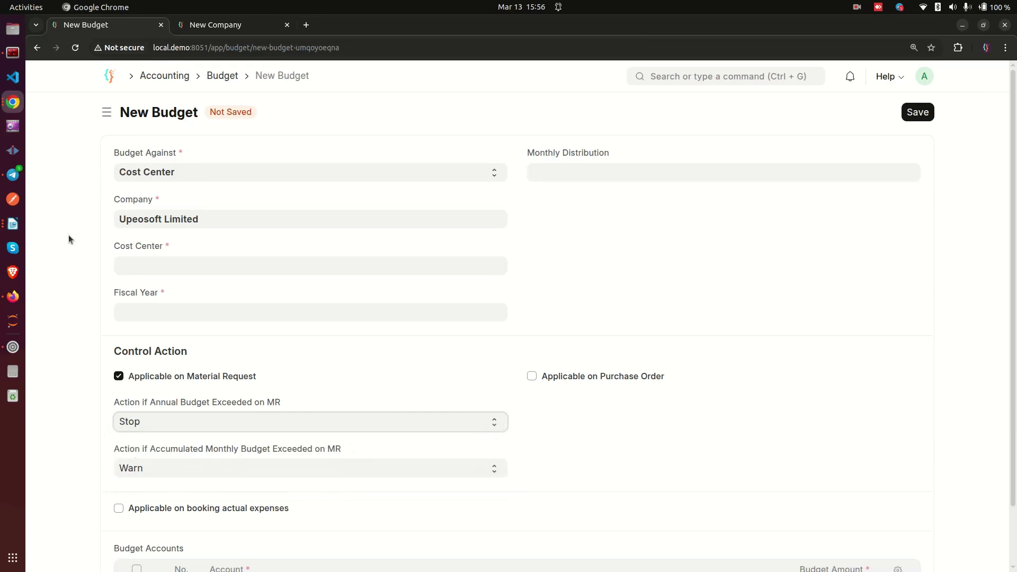